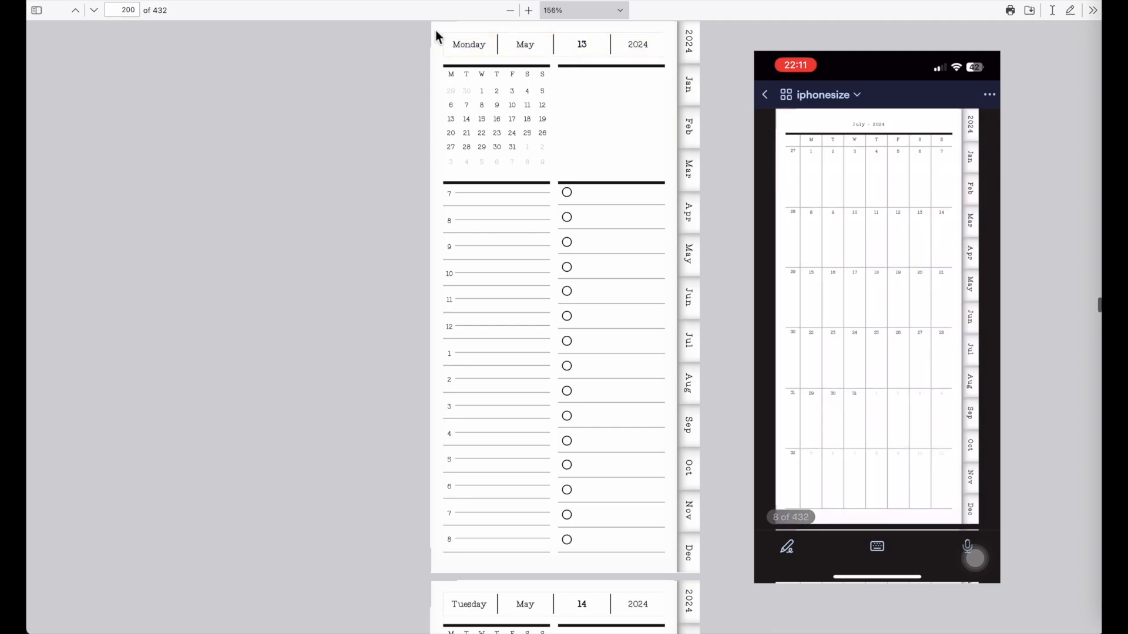
Follow the mini calendar link to the May 15 daily page of the finished planner, then return to the 2024 yearly overview
left_click(694, 44)
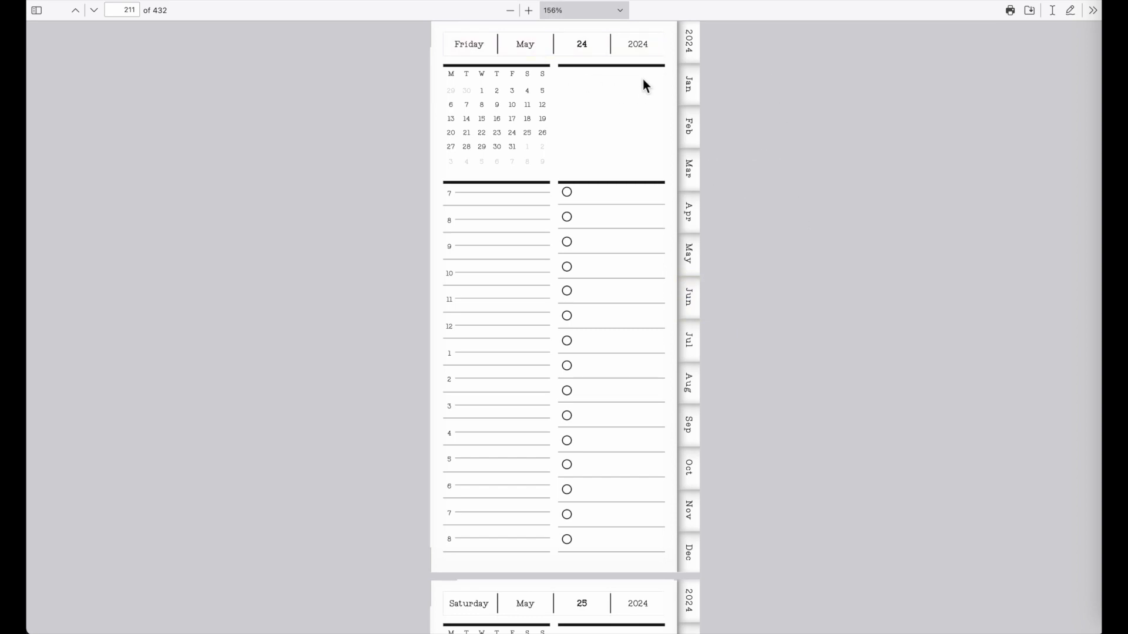
scroll(507, 365, "up", 5)
scroll(511, 367, "down", 7)
scroll(654, 94, "up", 1)
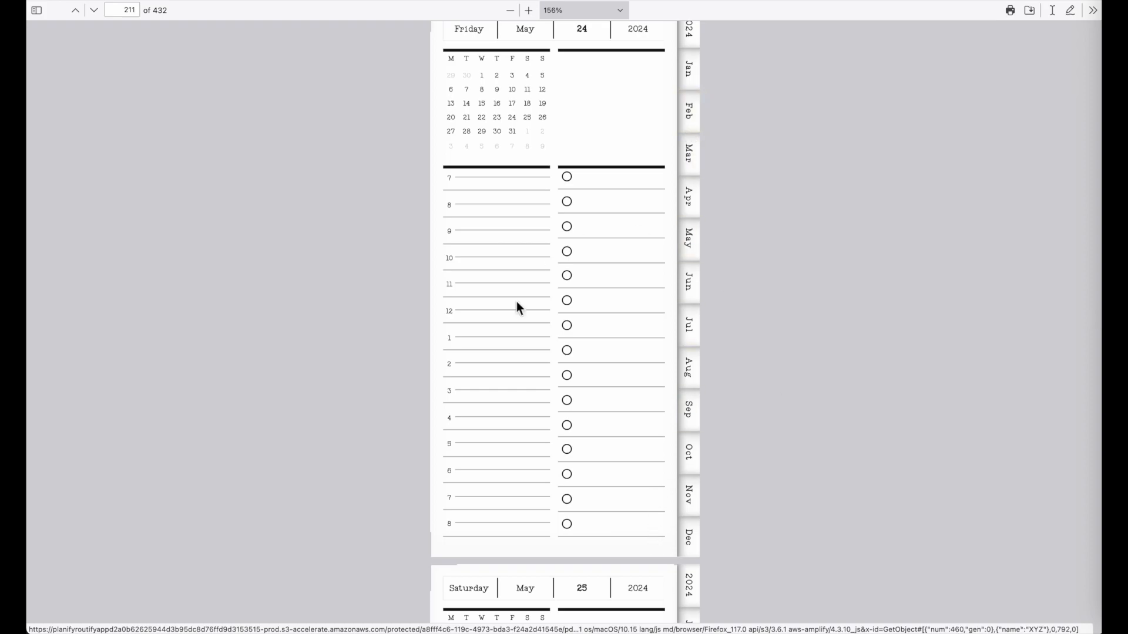
scroll(501, 343, "up", 2)
scroll(501, 343, "down", 1)
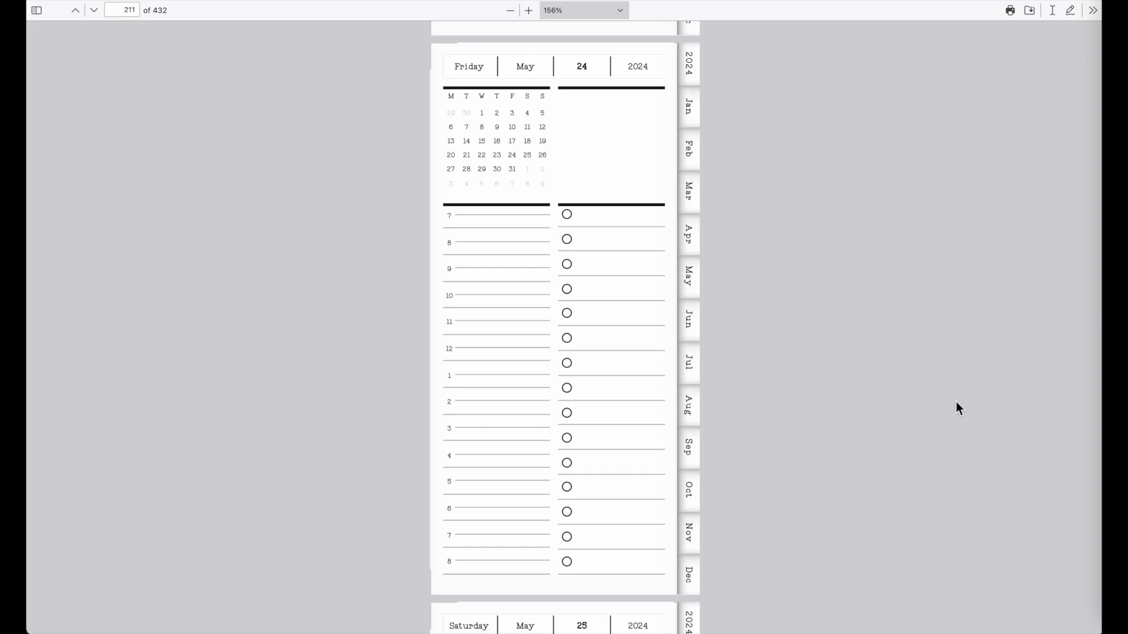
left_click(488, 144)
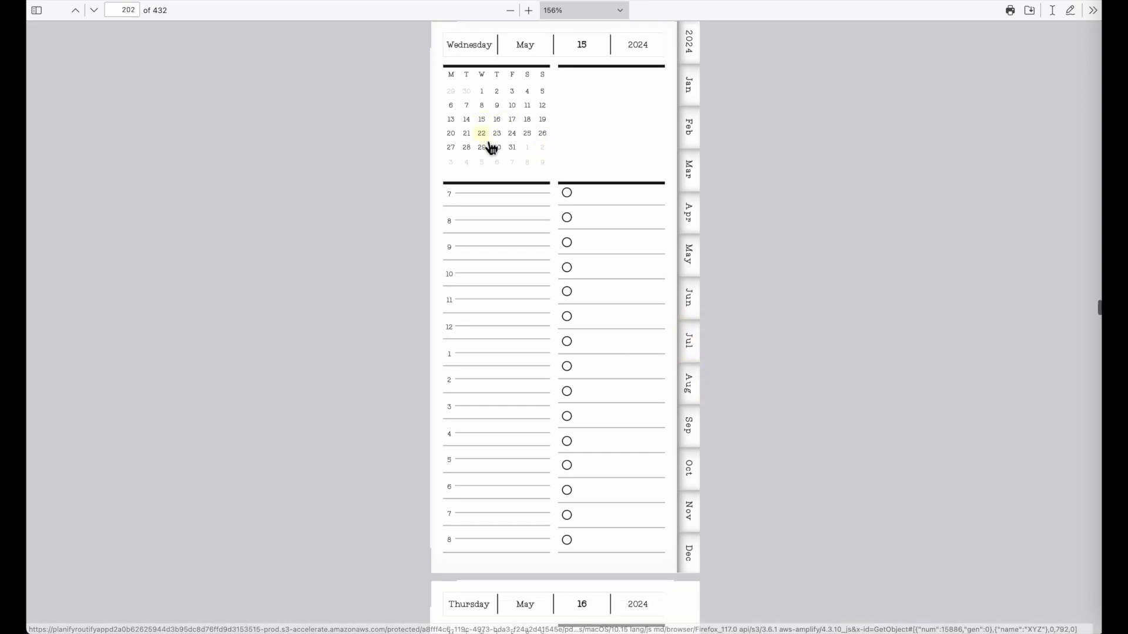
left_click(691, 44)
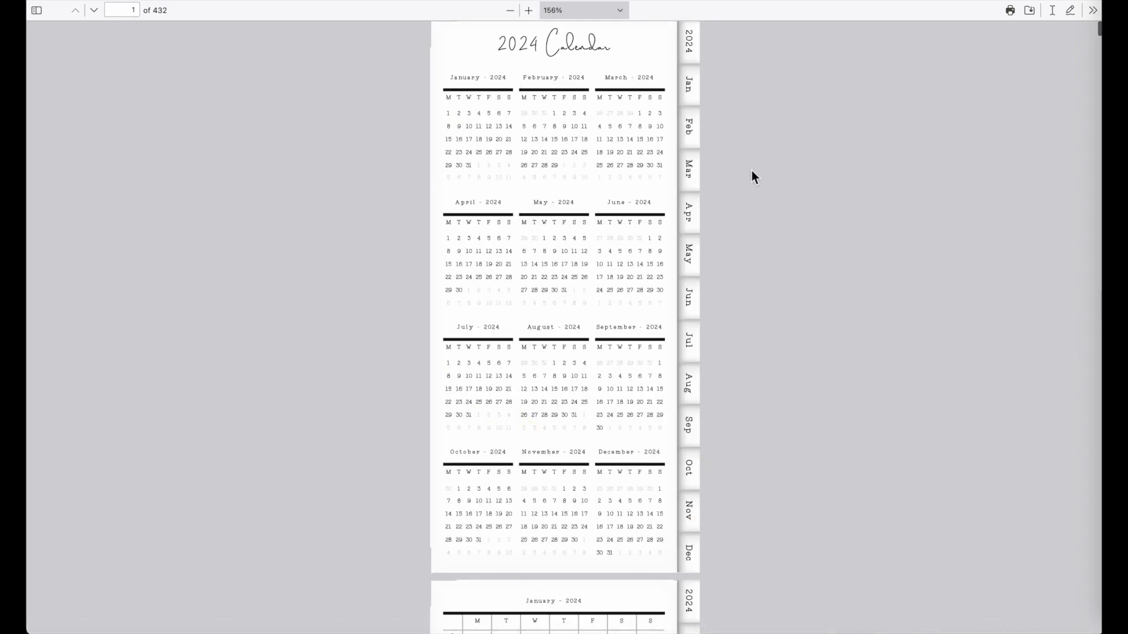
Visit the January to April monthly pages, then open the April 10 daily page and its linked weekly page
left_click(699, 94)
left_click(700, 137)
left_click(700, 179)
left_click(700, 209)
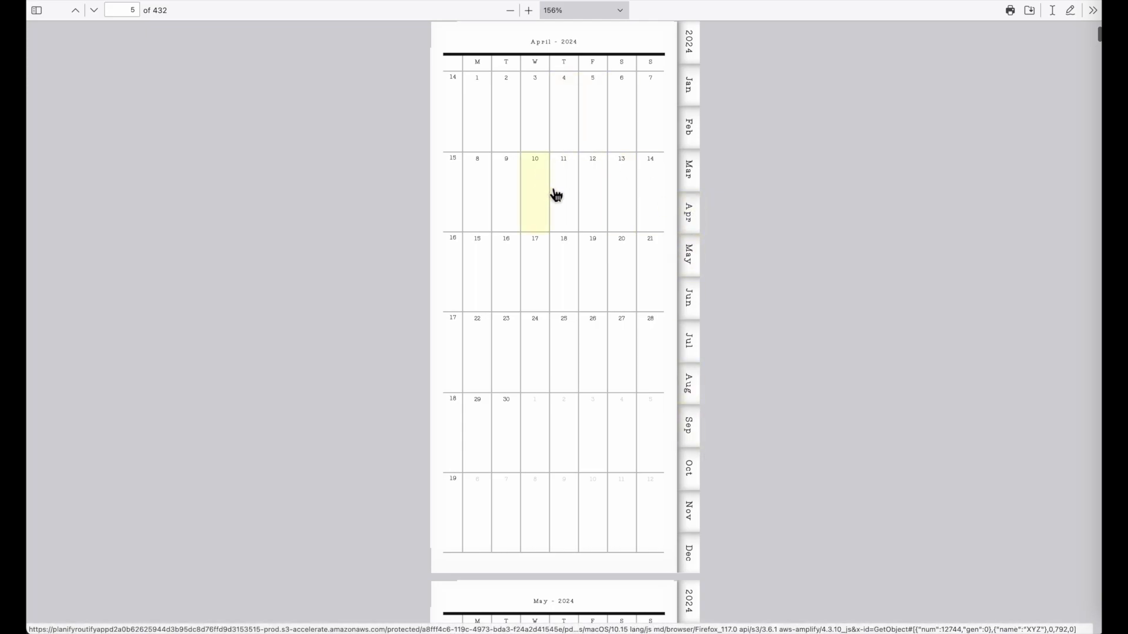
left_click(538, 180)
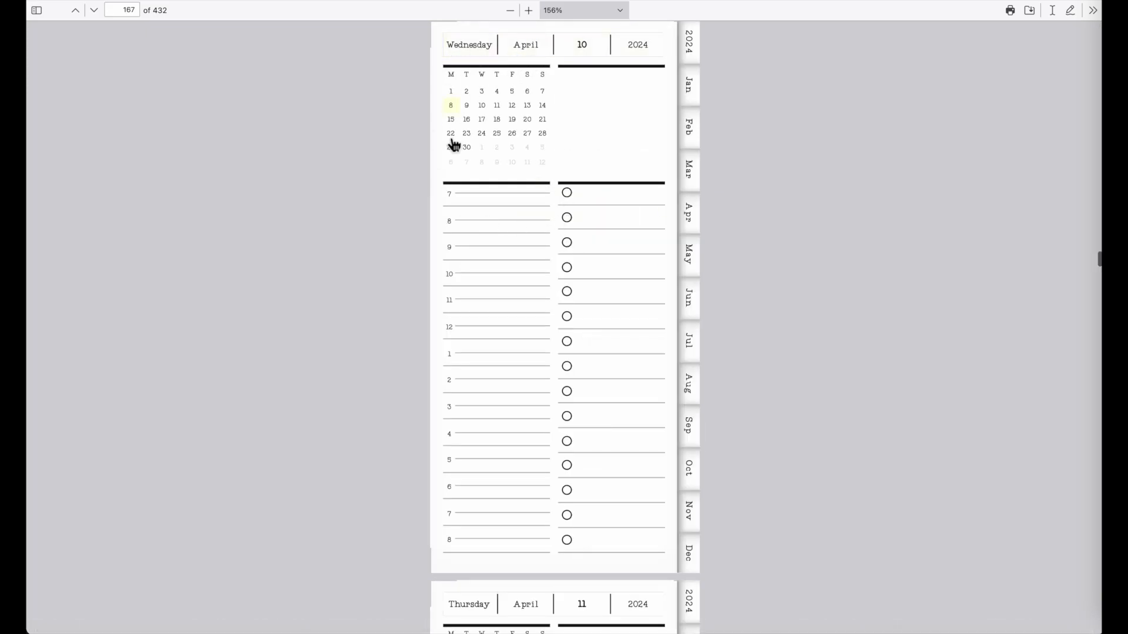
left_click(458, 49)
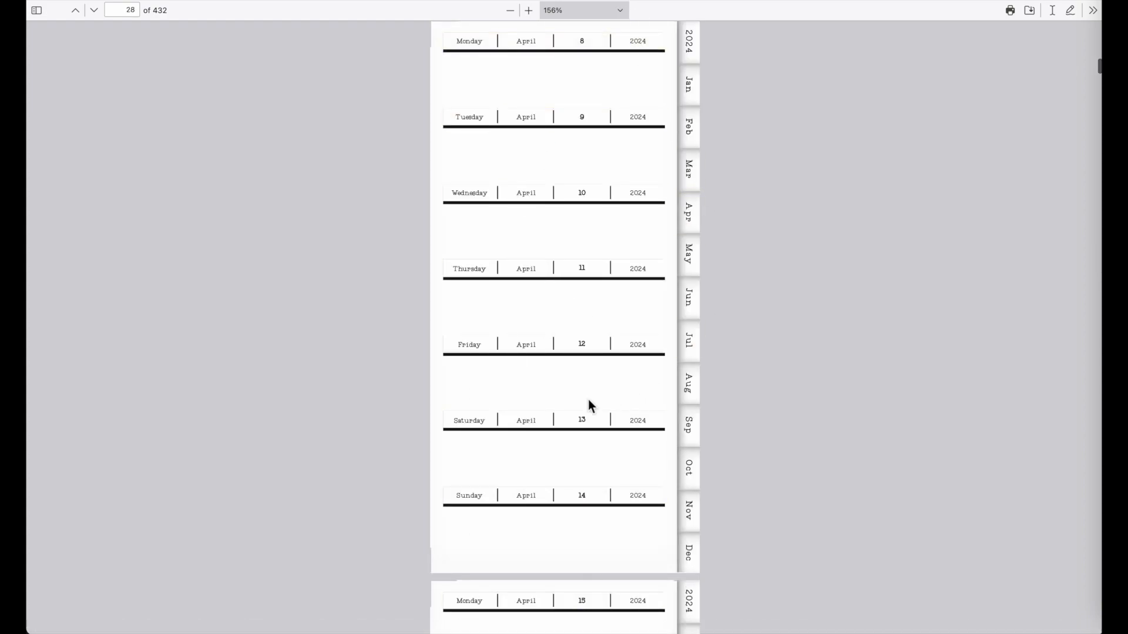
Go from the weekly page to the daily pages and test mini calendar links, including April 27, 24 and 26
left_click(634, 497)
left_click(497, 105)
left_click(467, 108)
left_click(527, 119)
left_click(527, 133)
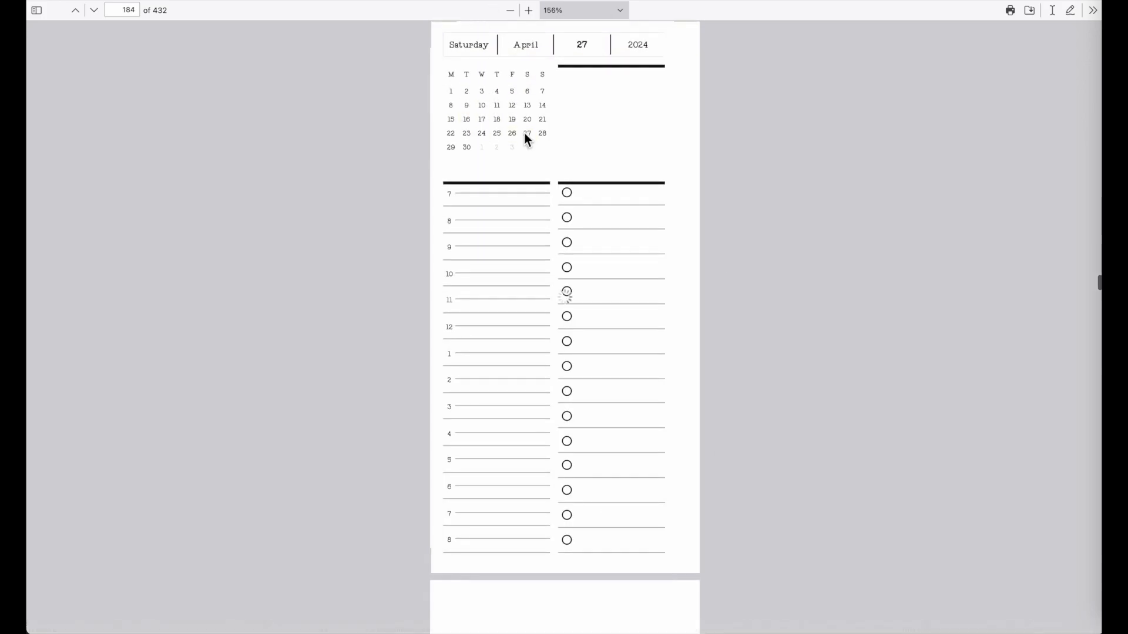
left_click(484, 134)
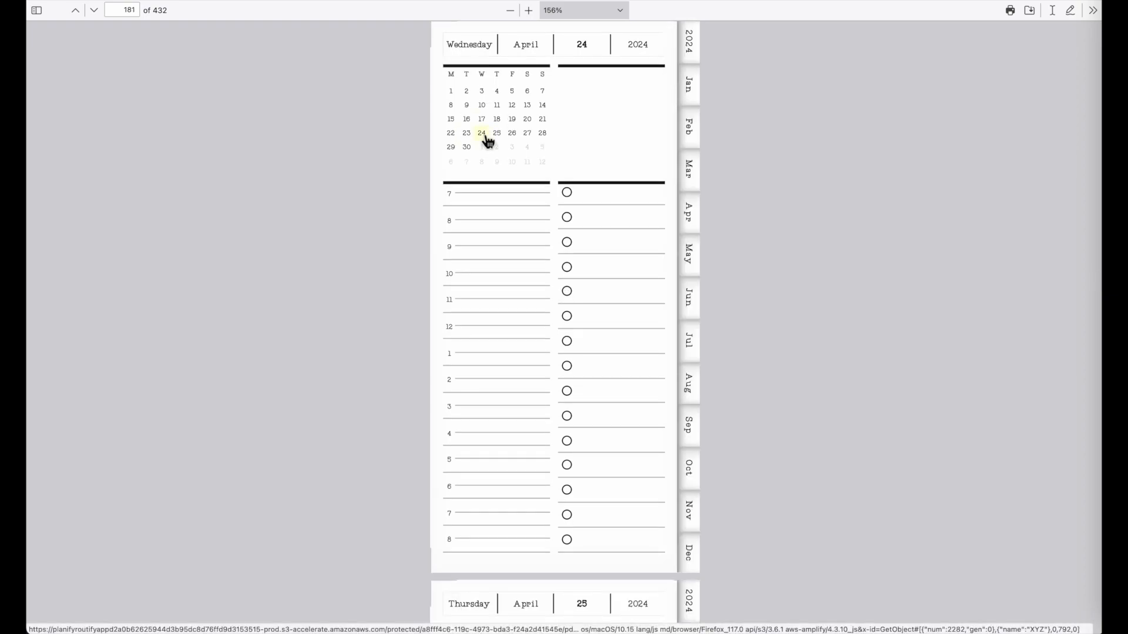
left_click(512, 134)
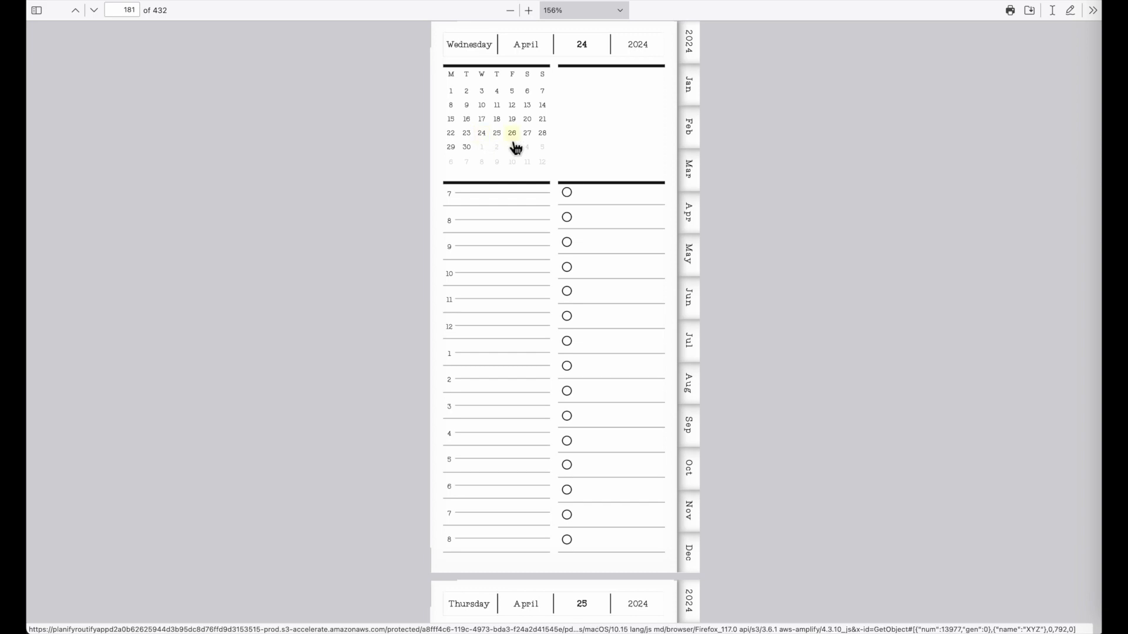
left_click(515, 136)
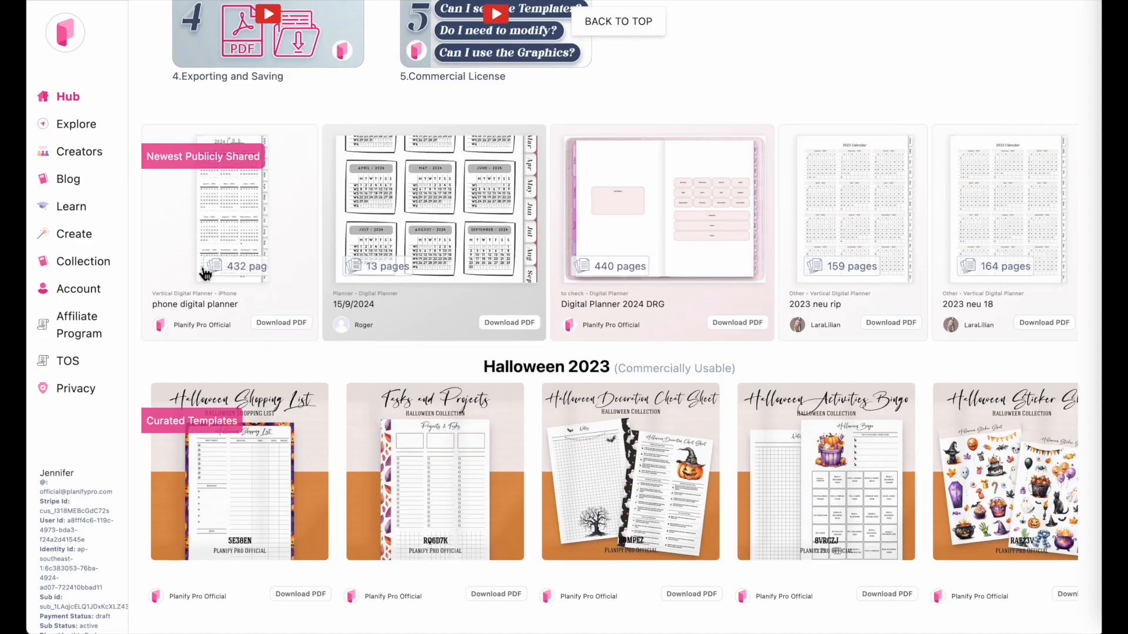
Switch to the Planify Pro hub and create a new planner instead of continuing the previous work
scroll(200, 267, "up", 10)
scroll(200, 266, "up", 3)
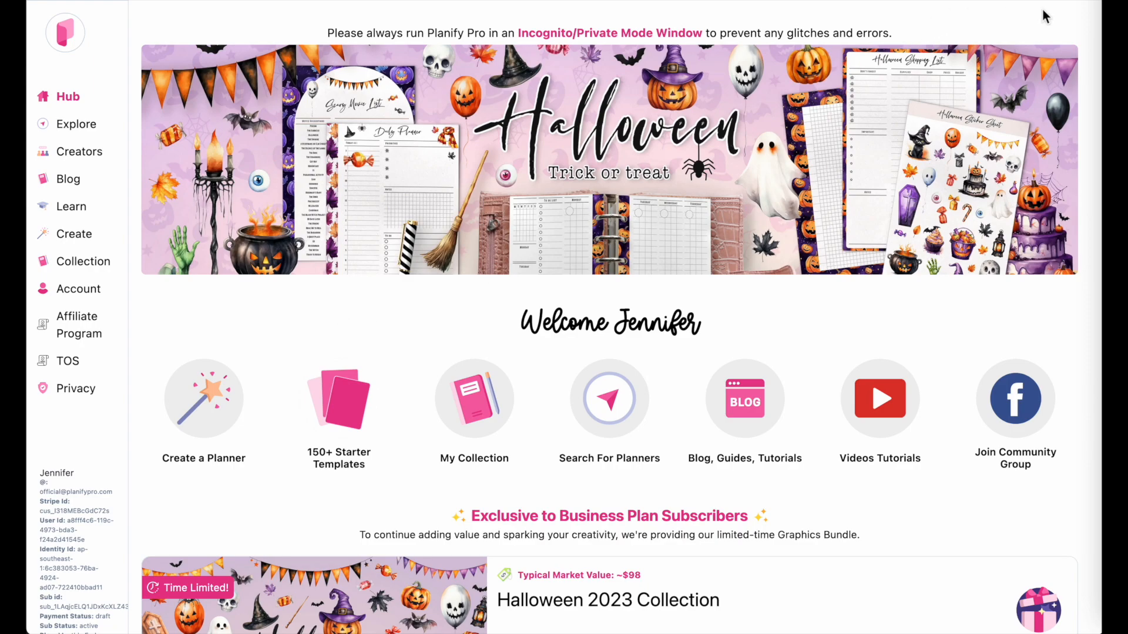
left_click(1094, 3)
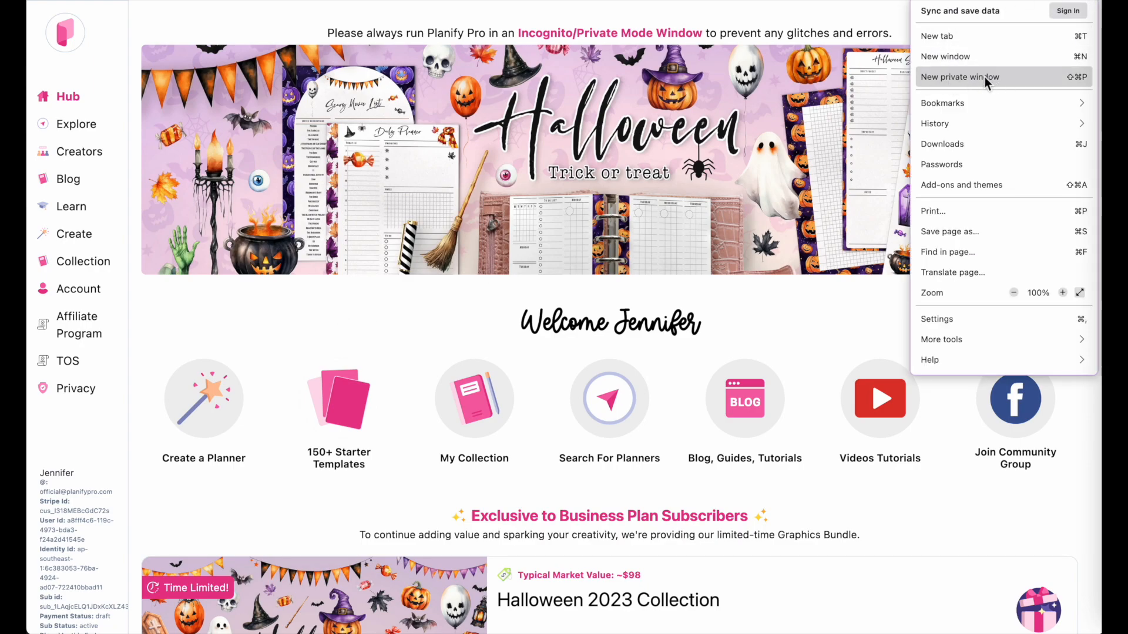
left_click(771, 322)
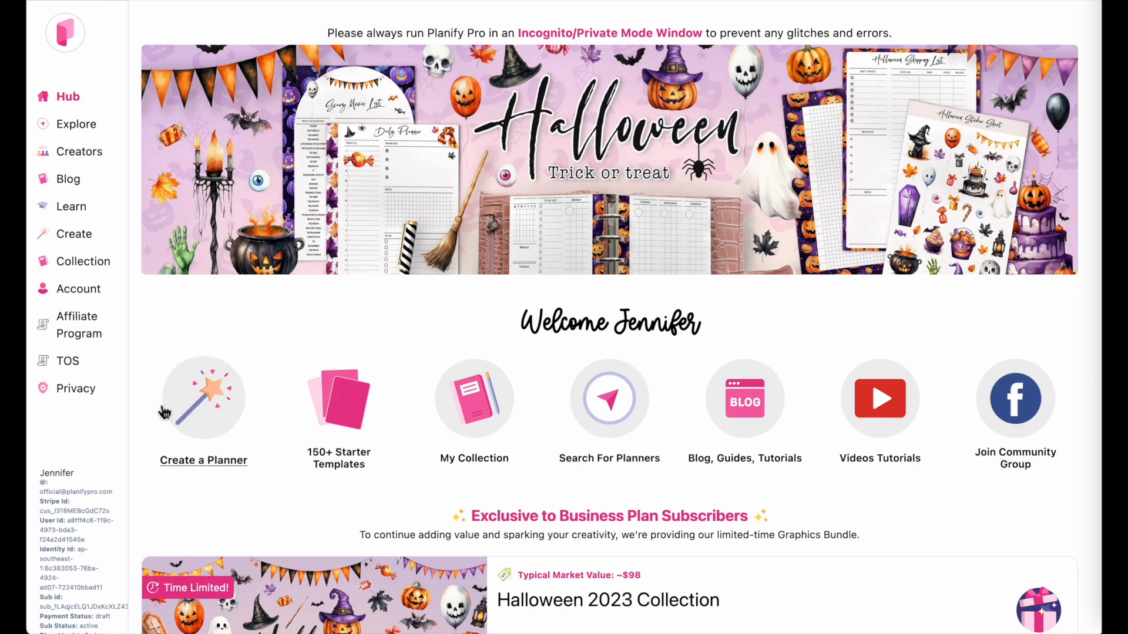
left_click(209, 388)
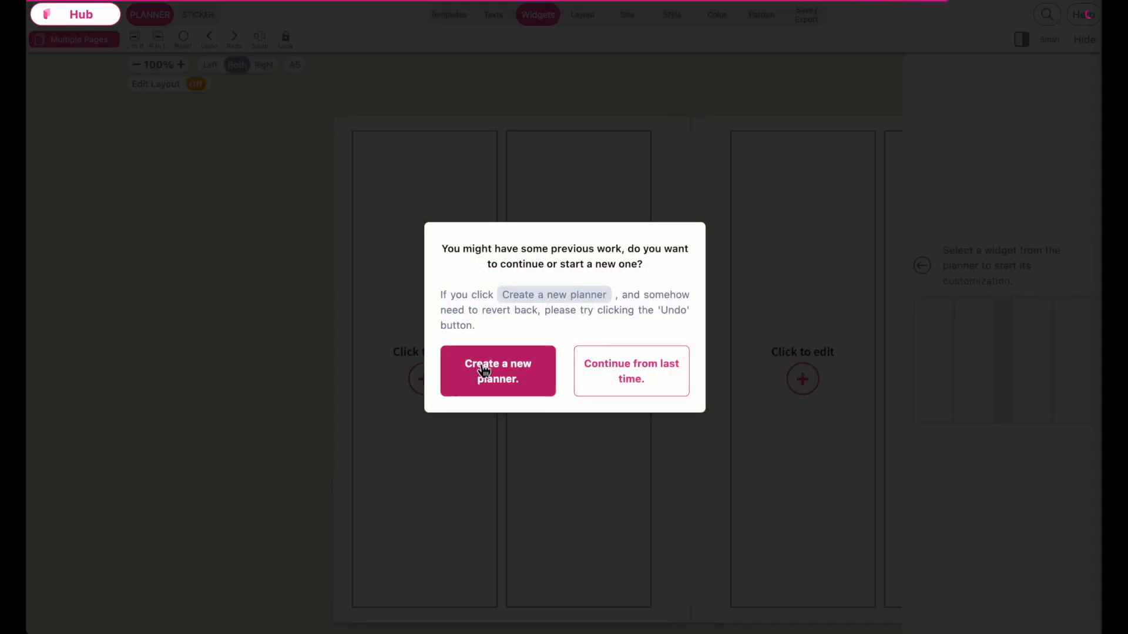
left_click(480, 373)
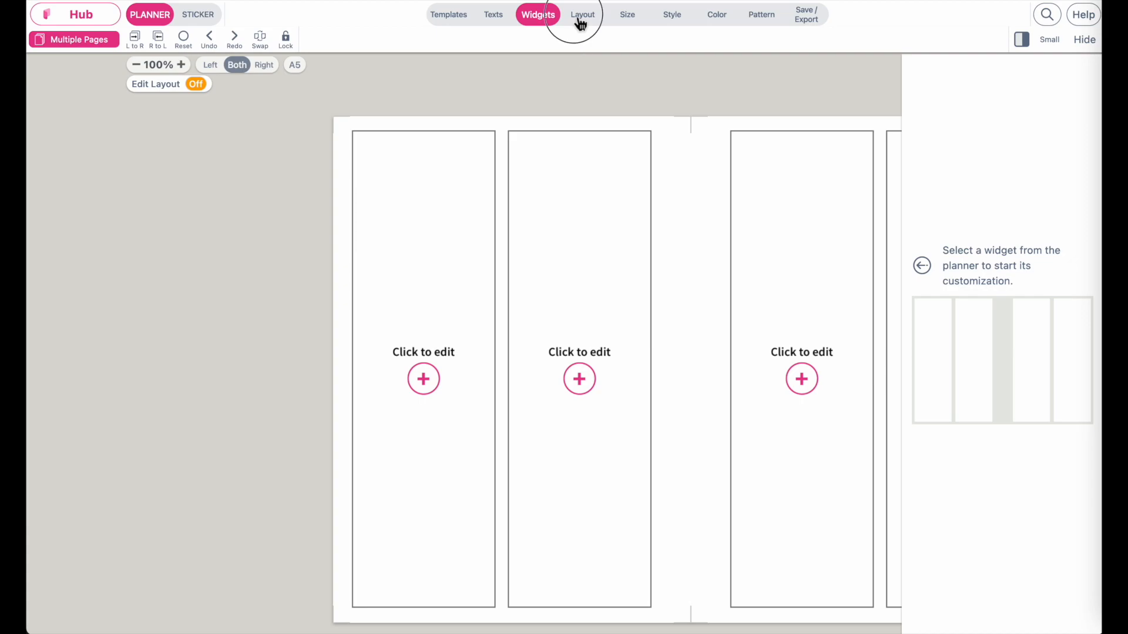
Make the planner a single-page vertical digital planner and set its page size to iPhone
left_click(579, 19)
left_click(834, 41)
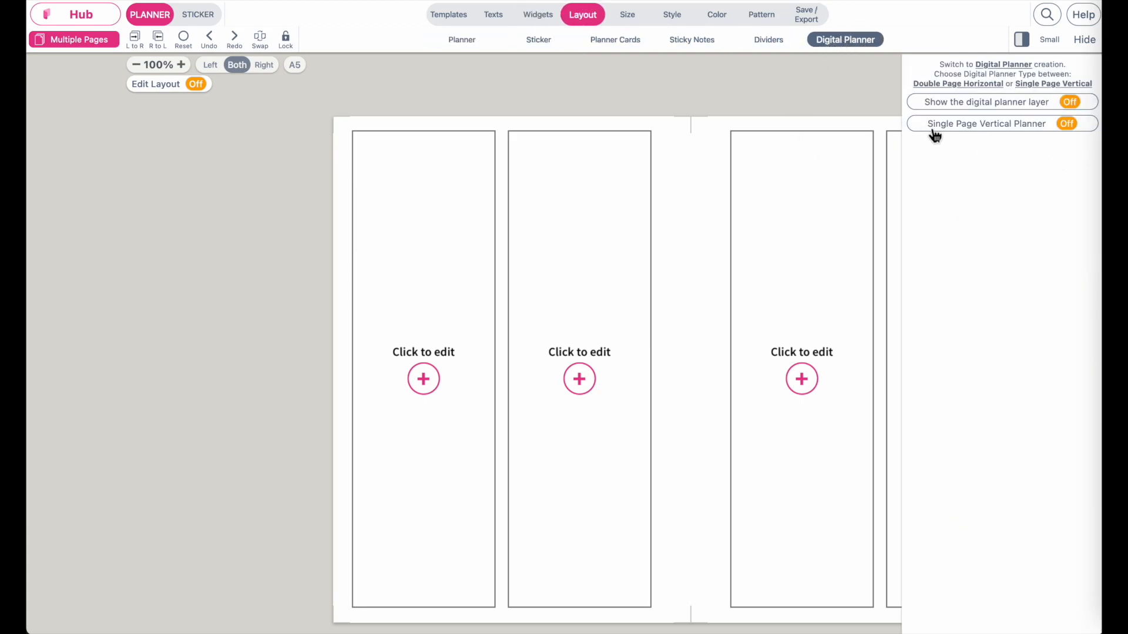
left_click(1071, 126)
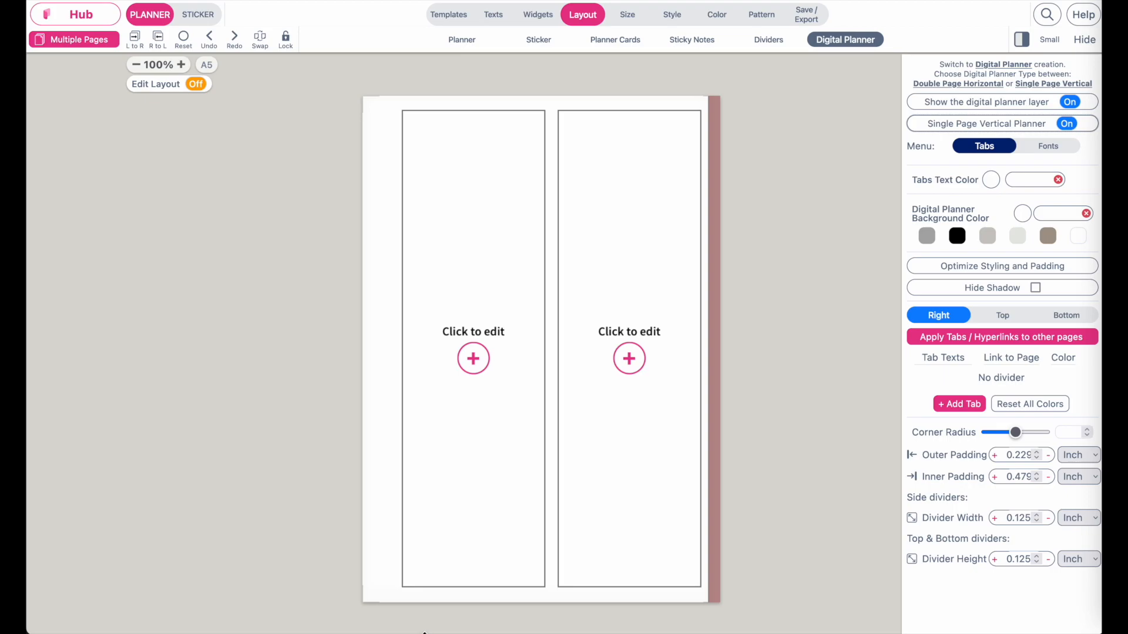
left_click(629, 14)
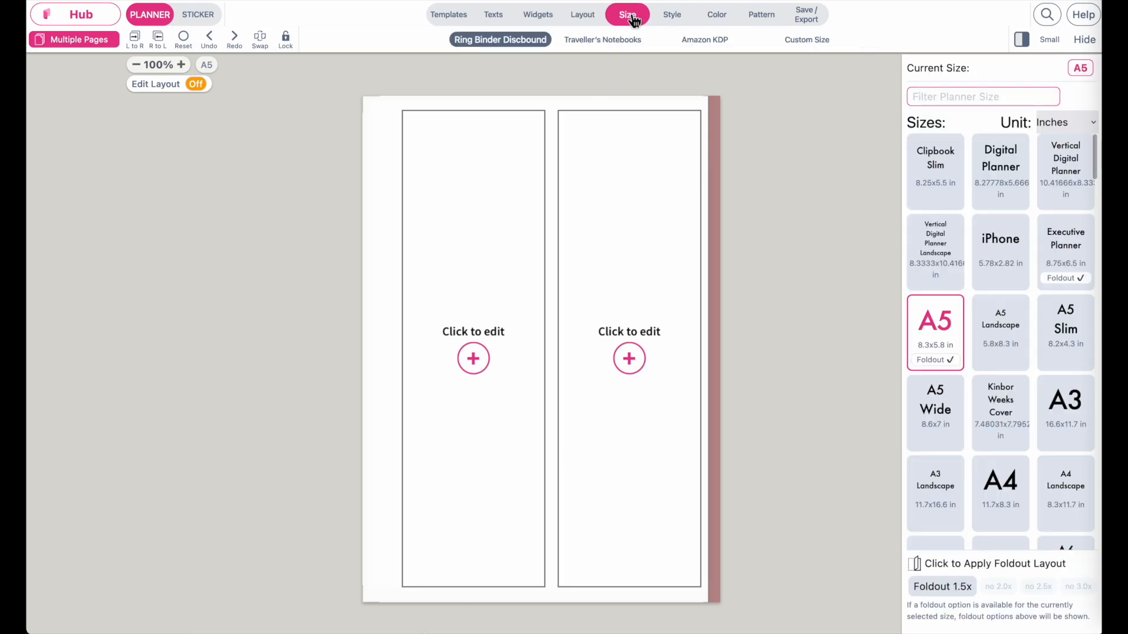
left_click(1022, 285)
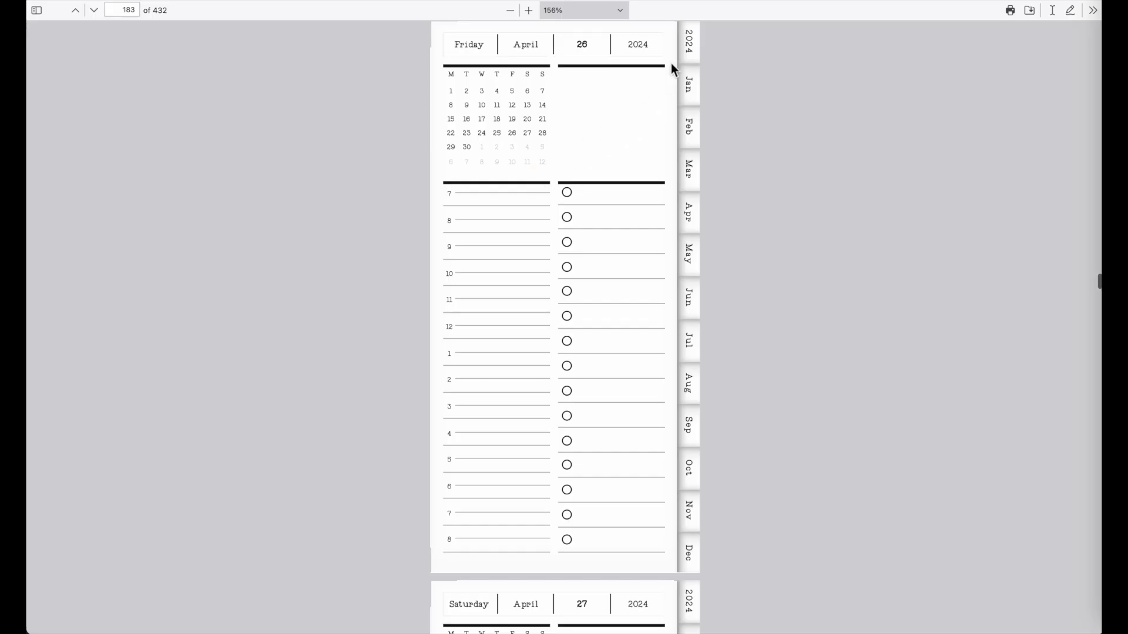
Add five blank tabs along the right edge of the iPhone planner page, using the finished PDF's tabs as reference
left_click(687, 43)
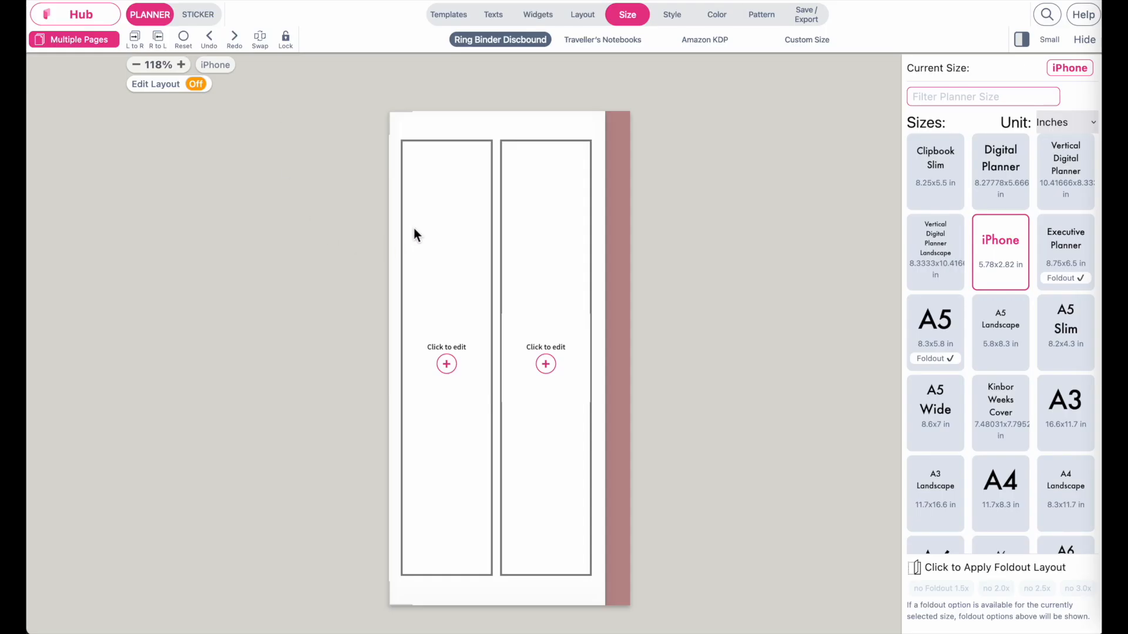
left_click(587, 18)
left_click(960, 407)
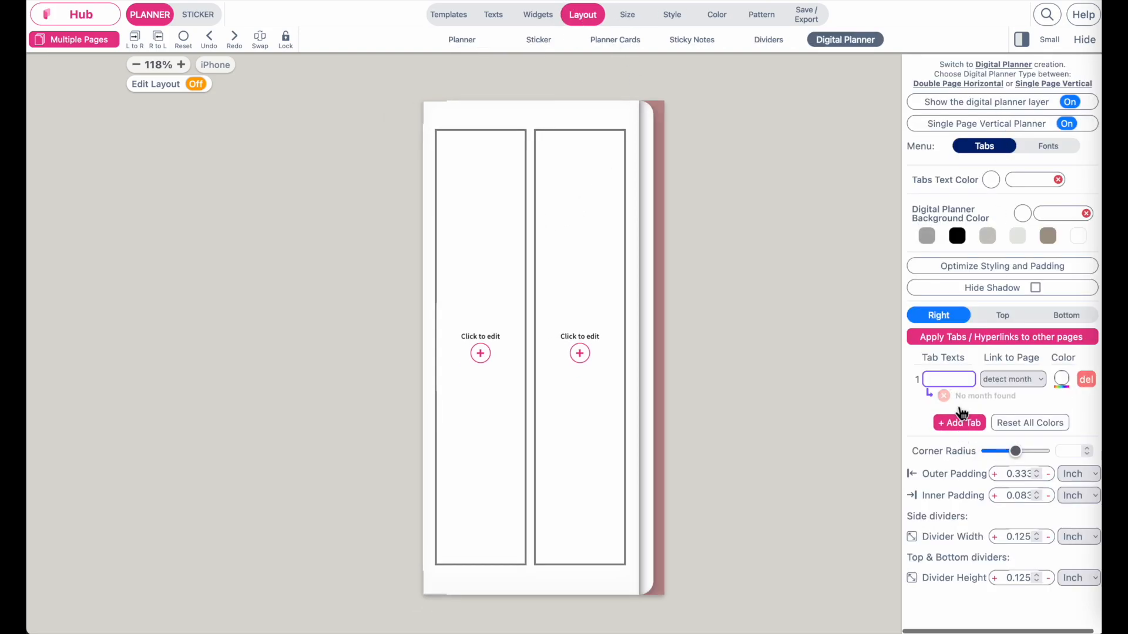
left_click(960, 424)
left_click(963, 463)
left_click(959, 498)
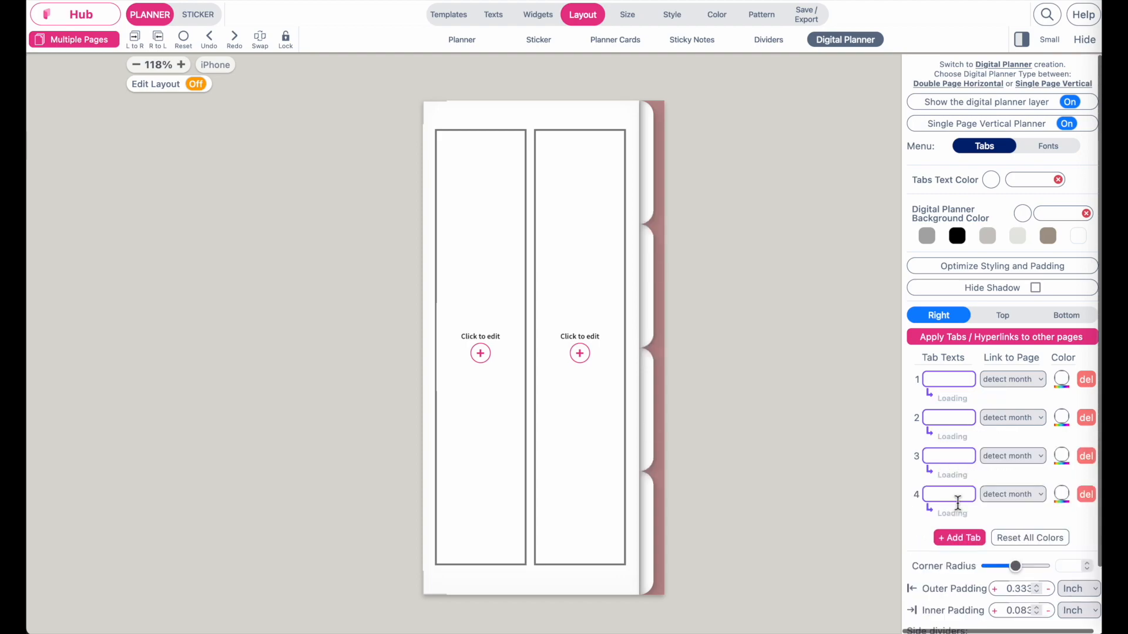
left_click(957, 536)
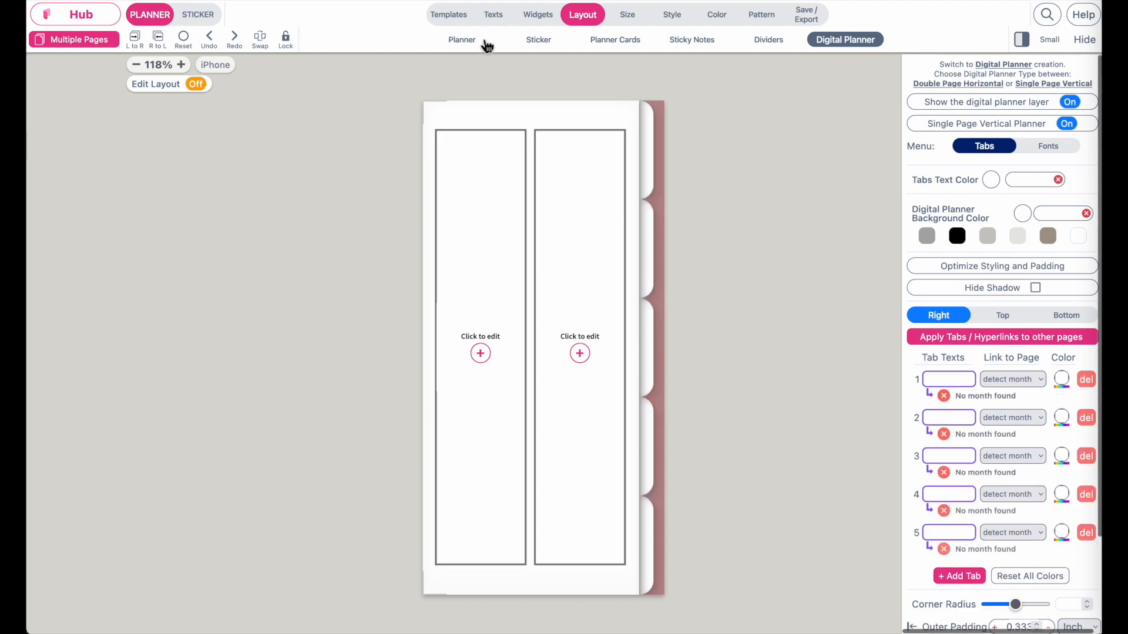
Show the Starter Phone Planner templates and browse to the 2024 Calendar template
left_click(455, 18)
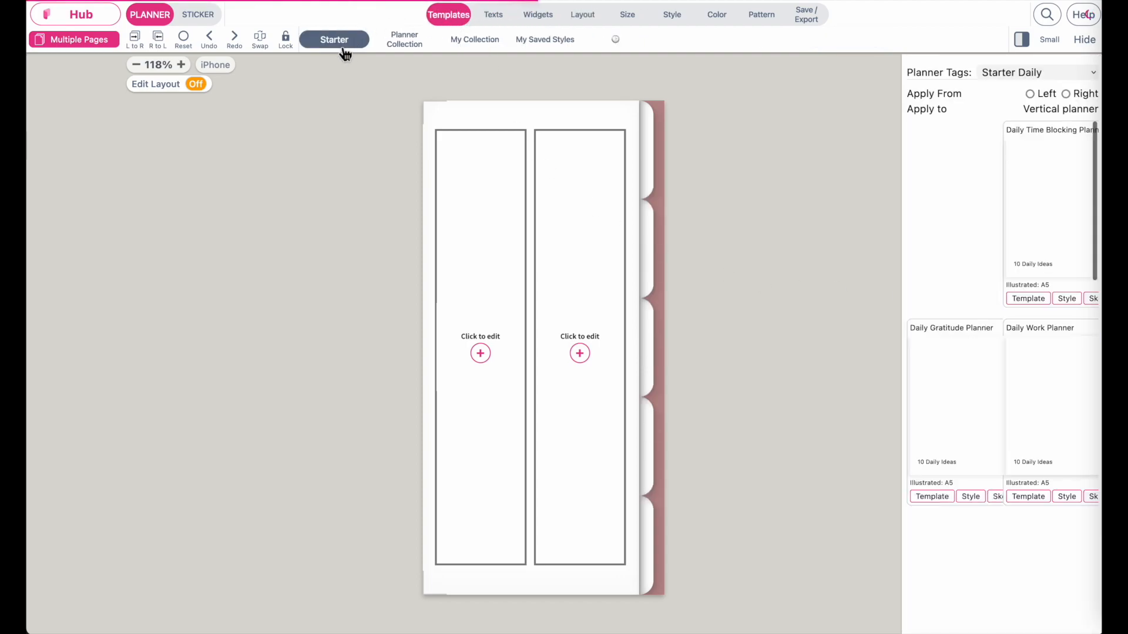
left_click(1025, 73)
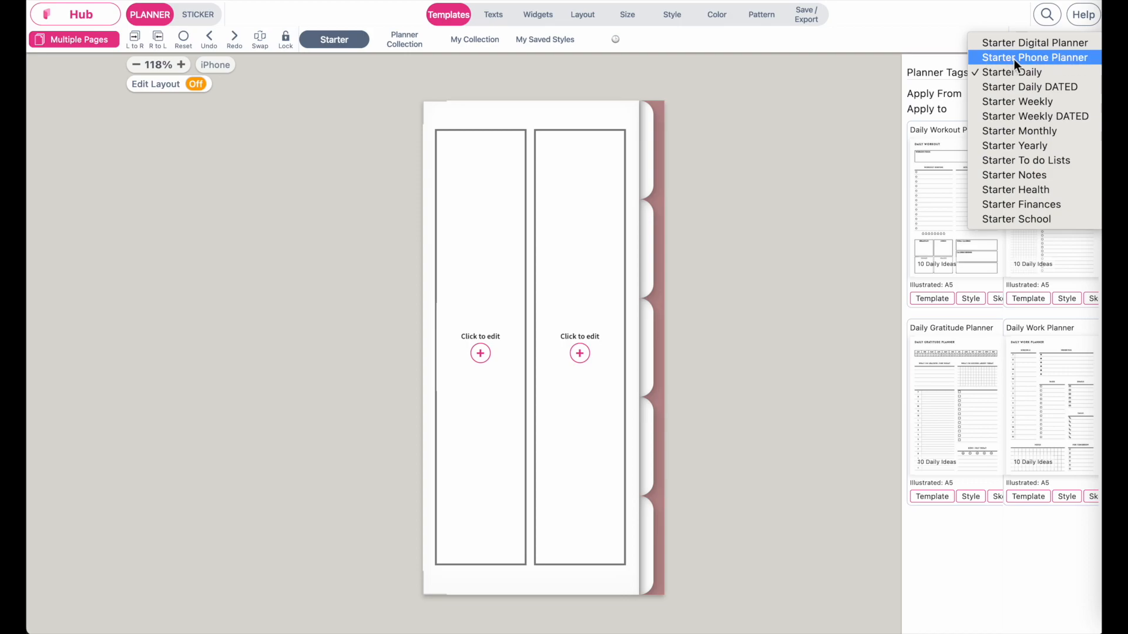
left_click(1081, 59)
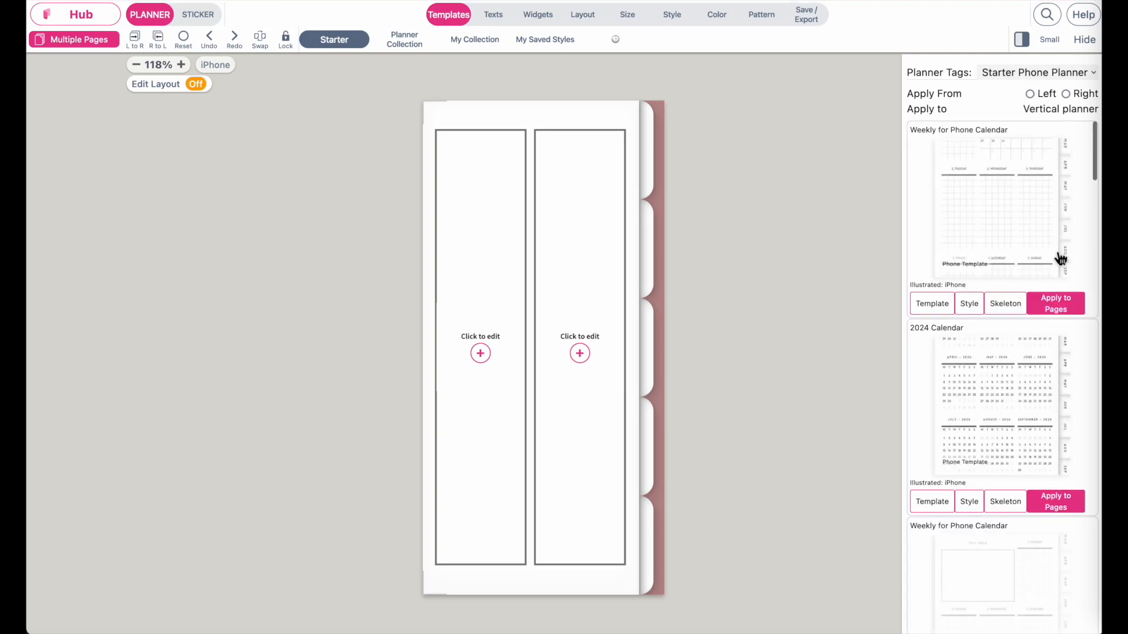
scroll(1016, 549, "down", 3)
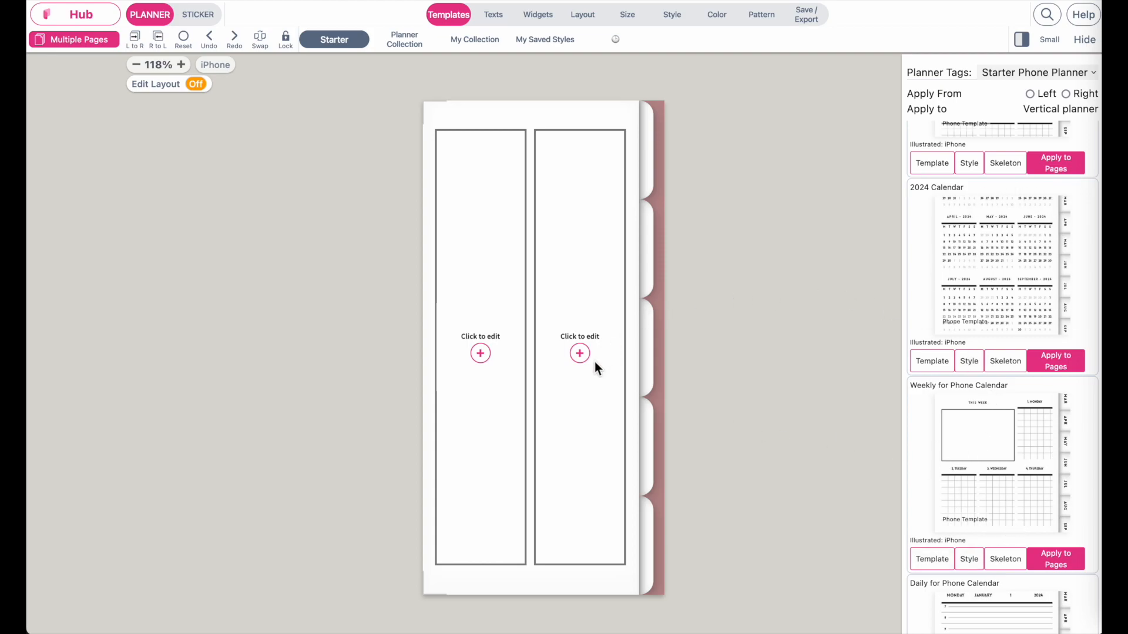
scroll(826, 433, "left", 3)
scroll(826, 434, "up", 1)
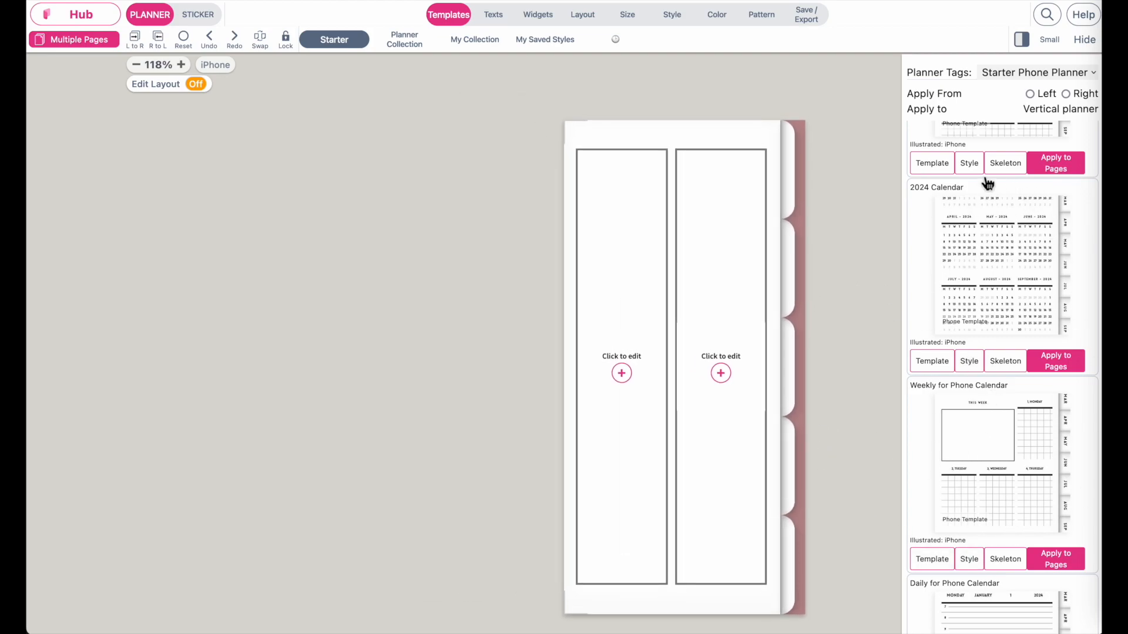
scroll(997, 221, "up", 3)
scroll(997, 221, "down", 2)
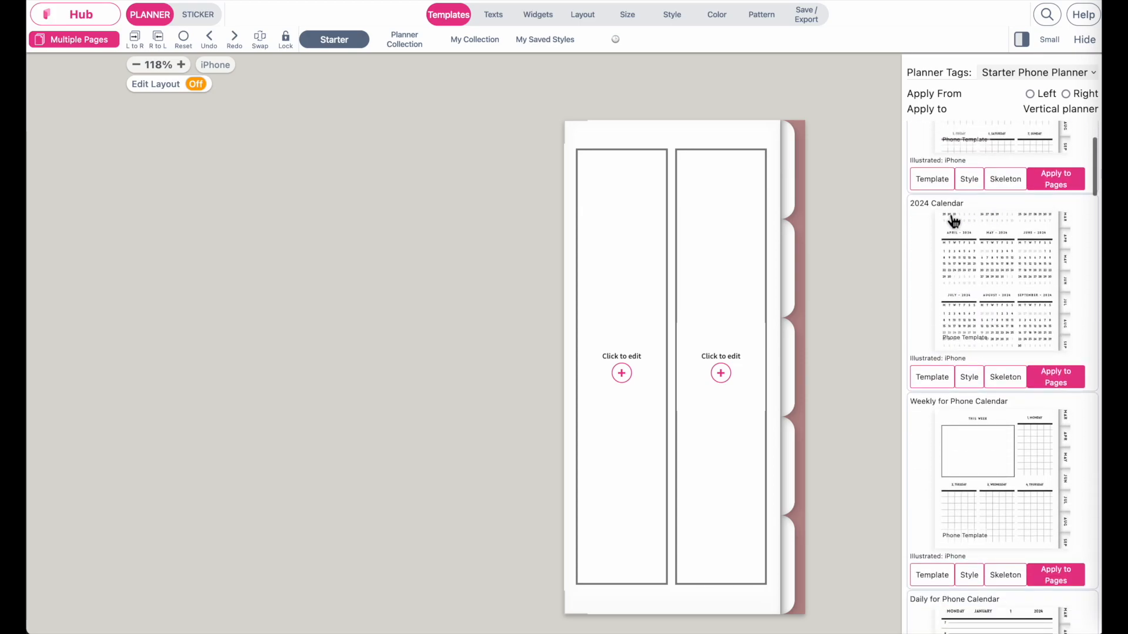
Apply the 2024 Calendar phone template's skeleton and its style to the page
left_click(1008, 388)
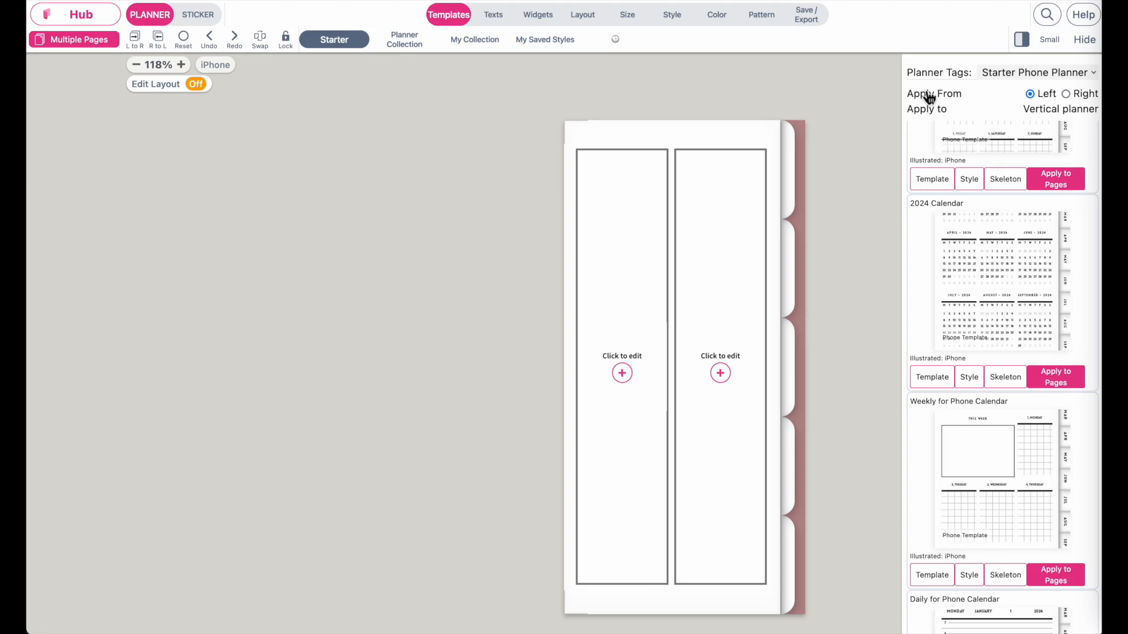
left_click(1013, 383)
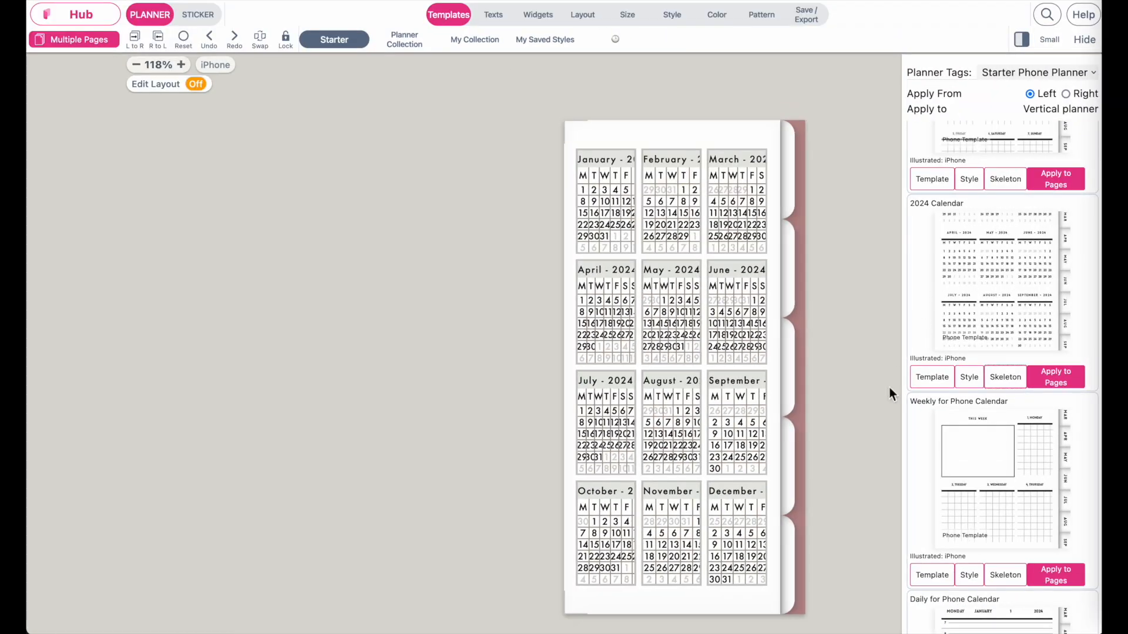
left_click(970, 379)
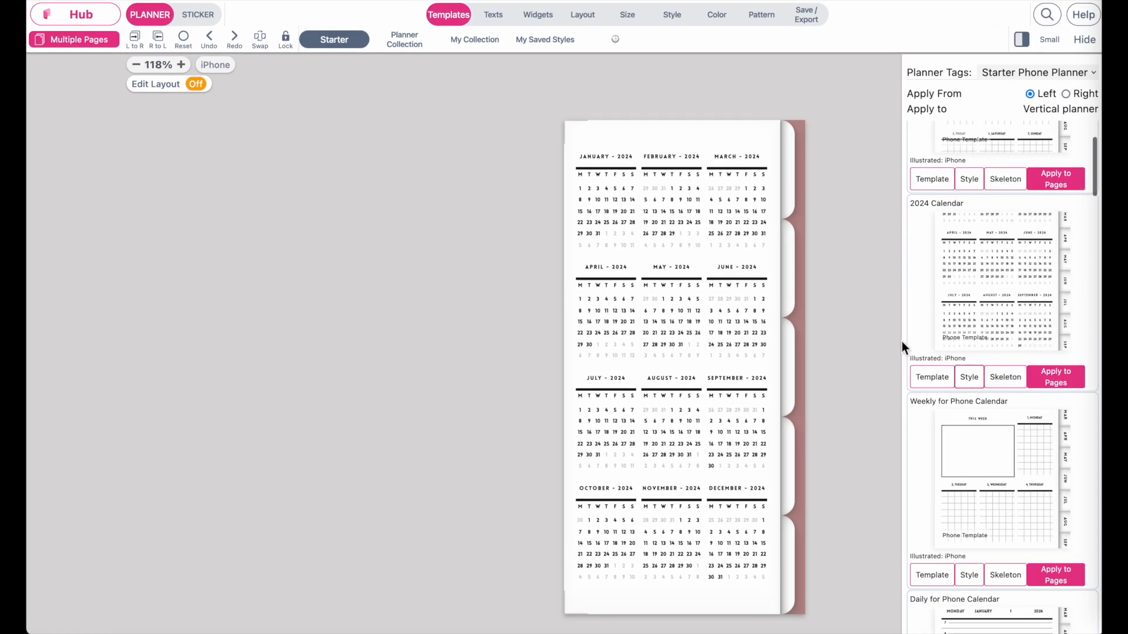
Apply the full 2024 Calendar phone template, including its month tabs, to the page
left_click(932, 379)
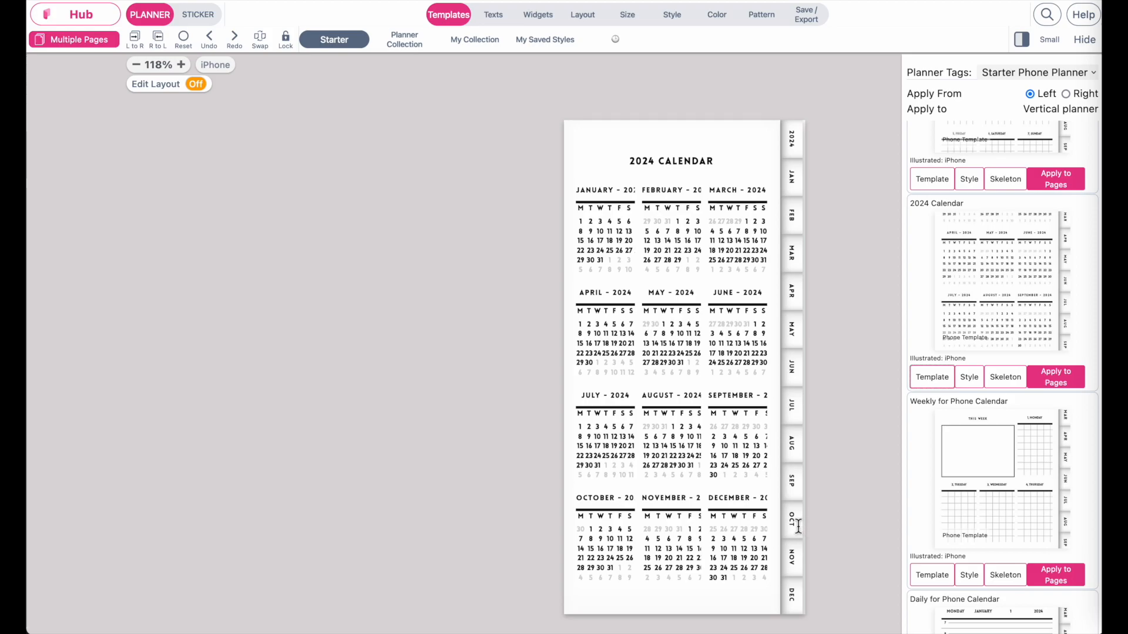
Show the digital planner layout settings, review the side tabs' texts and page links, and round the tabs' corners
scroll(802, 523, "right", 2)
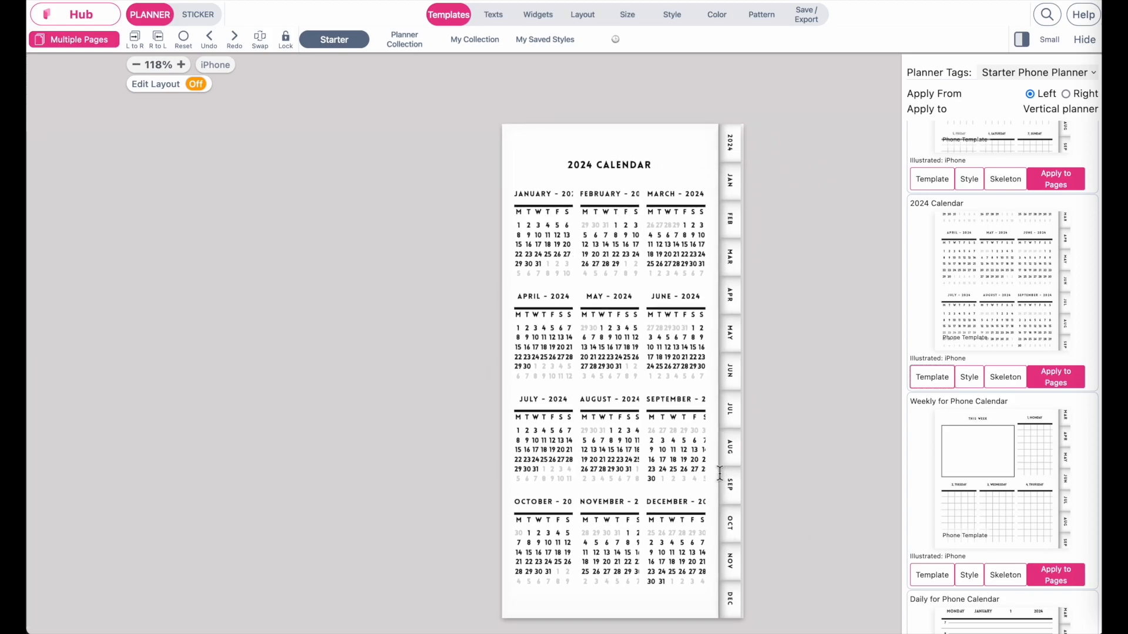
left_click(593, 19)
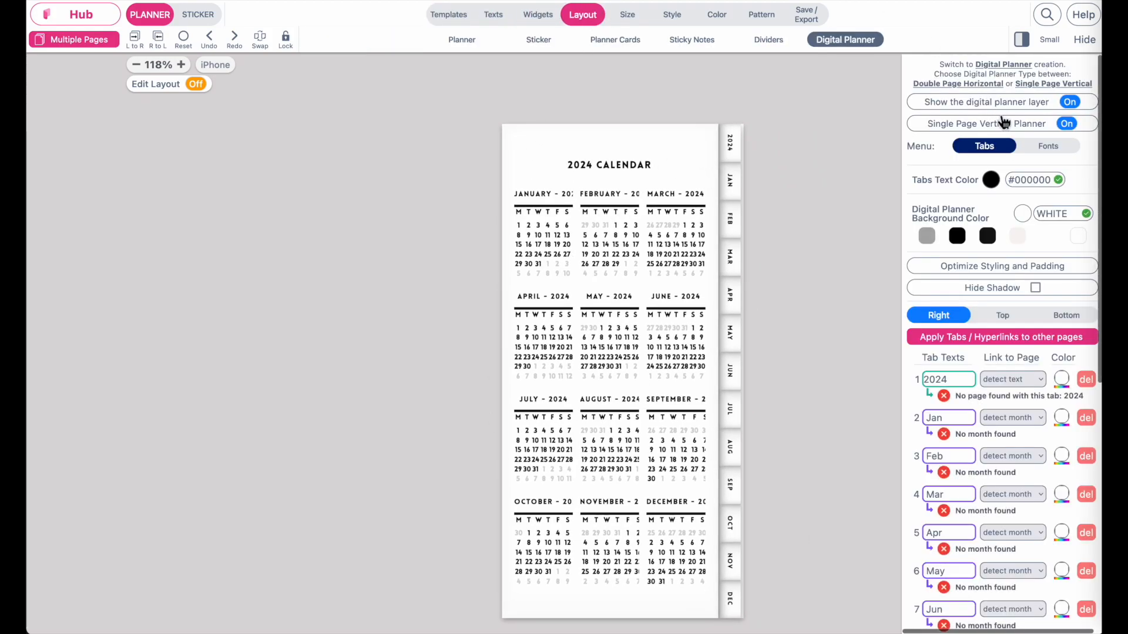
scroll(1009, 424, "down", 2)
scroll(1010, 424, "down", 5)
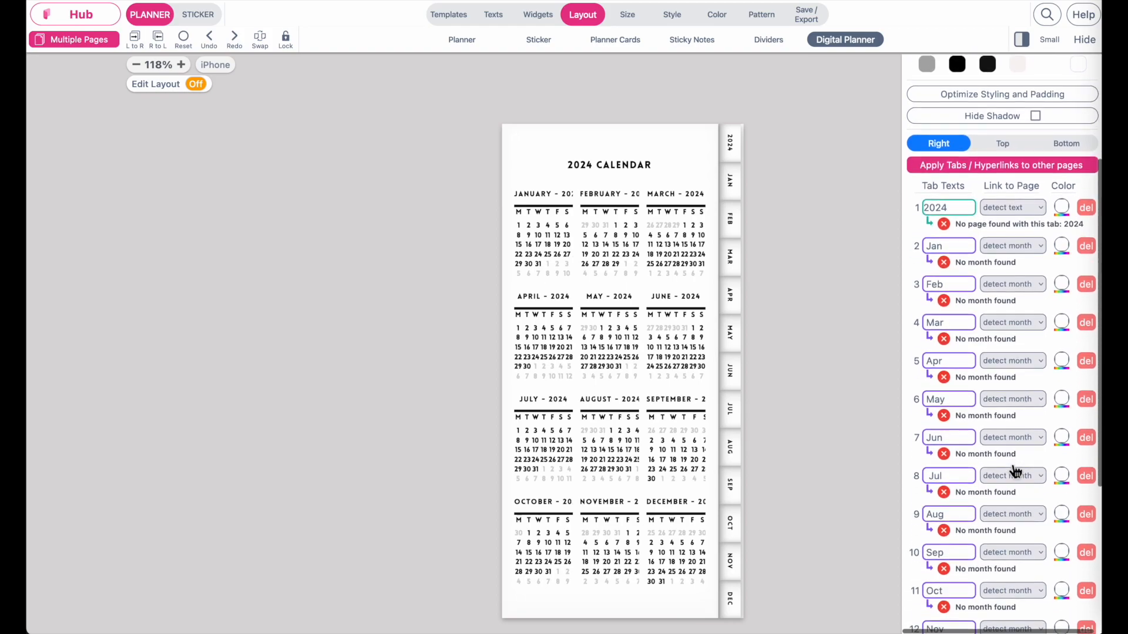
scroll(1014, 465, "up", 1)
scroll(786, 453, "left", 2)
scroll(786, 453, "down", 1)
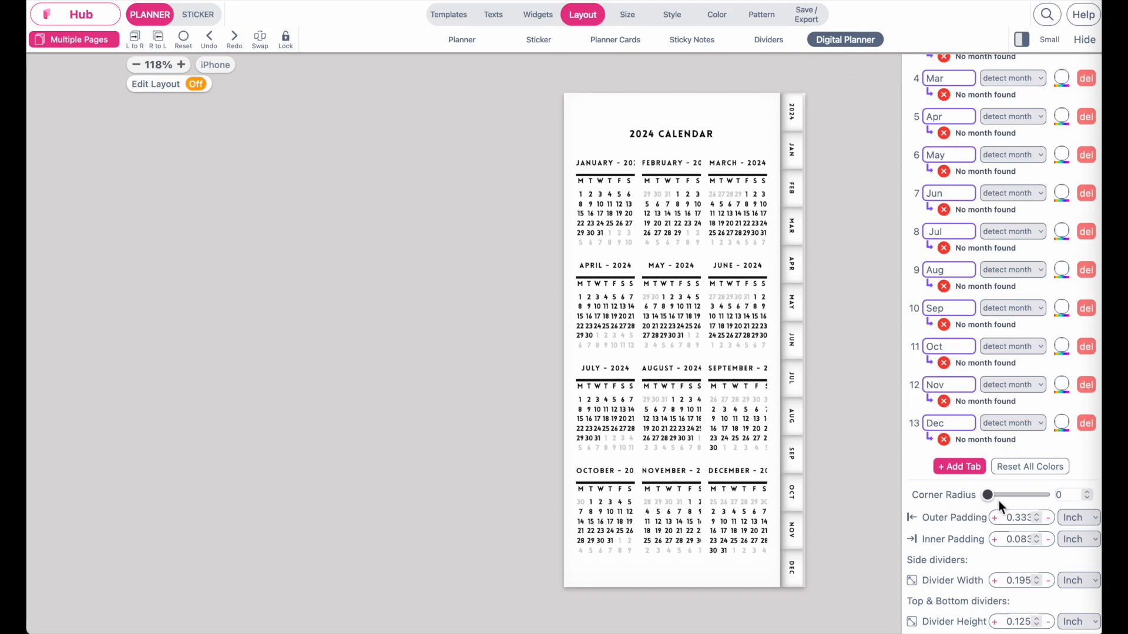
mouse_move(989, 497)
left_mouse_down()
mouse_move(1036, 501)
mouse_move(998, 502)
mouse_move(1016, 501)
mouse_move(1010, 495)
left_mouse_up()
Try several digital planner background colours, settle on gray #ACACAC, and reset the side tabs' corner radius to 0
scroll(1009, 494, "up", 10)
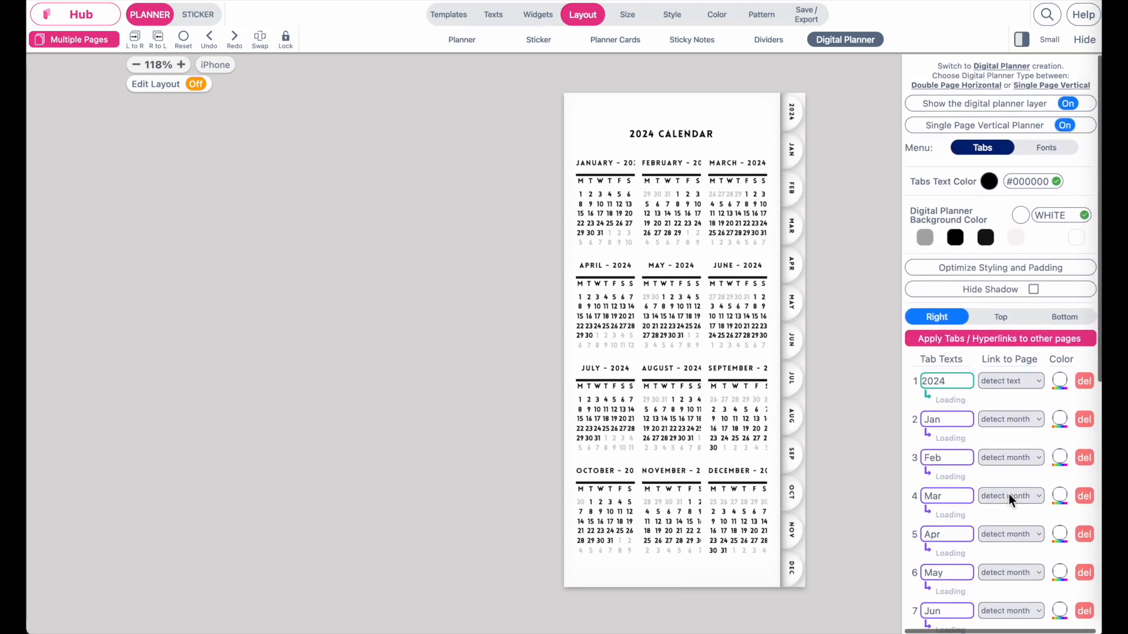
left_click(924, 237)
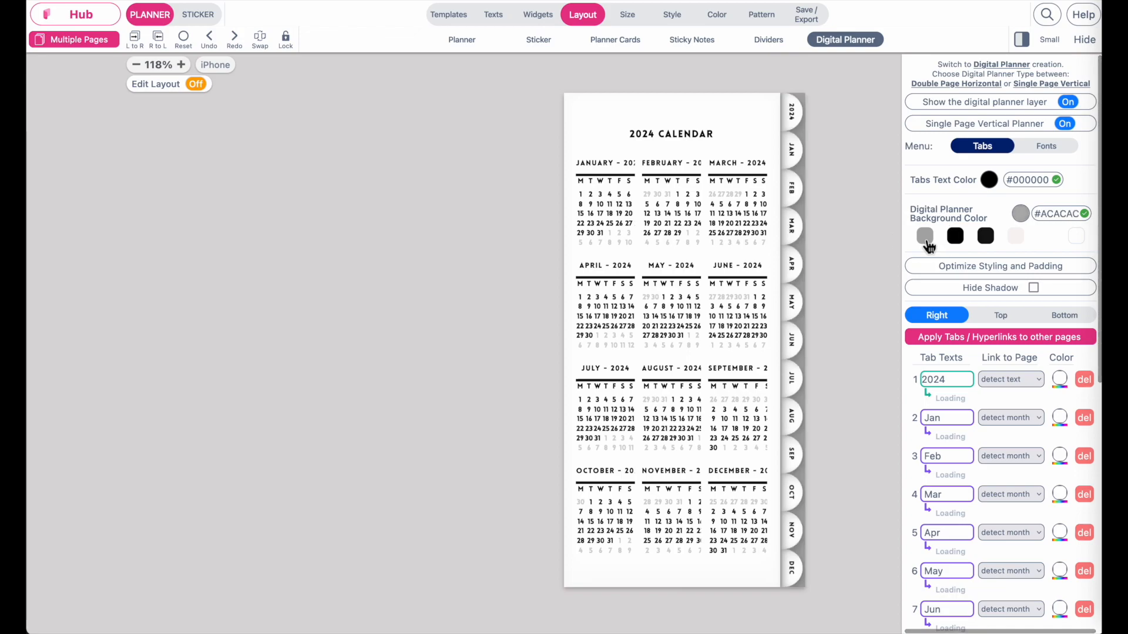
left_click(1020, 238)
left_click(1077, 244)
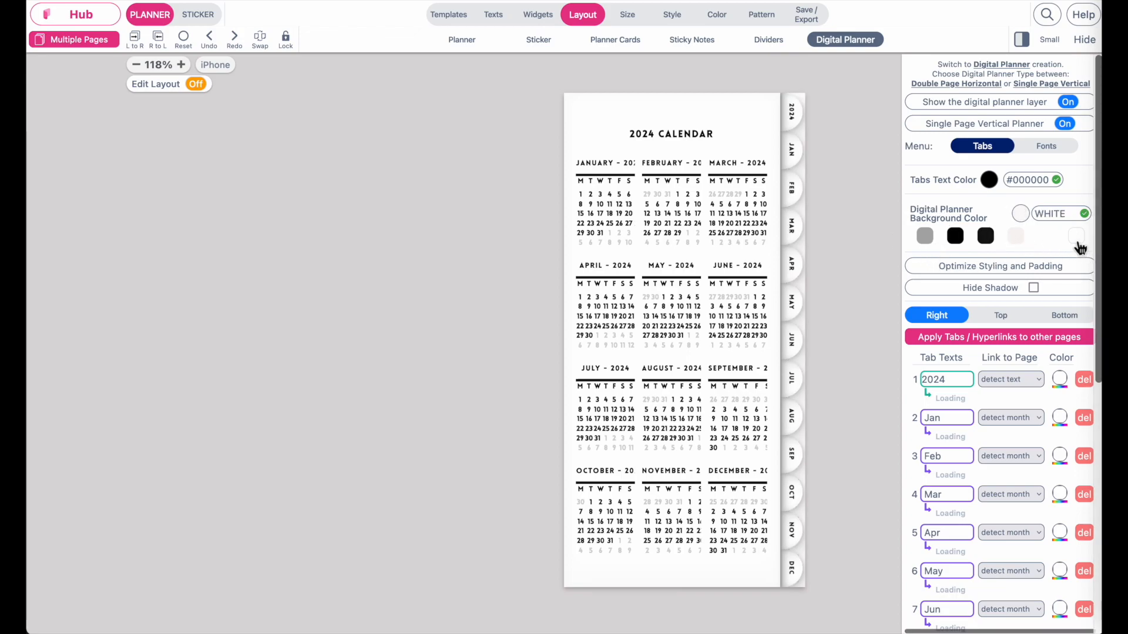
left_click(985, 237)
left_click(927, 240)
scroll(987, 244, "down", 7)
left_click_drag(998, 496, 957, 502)
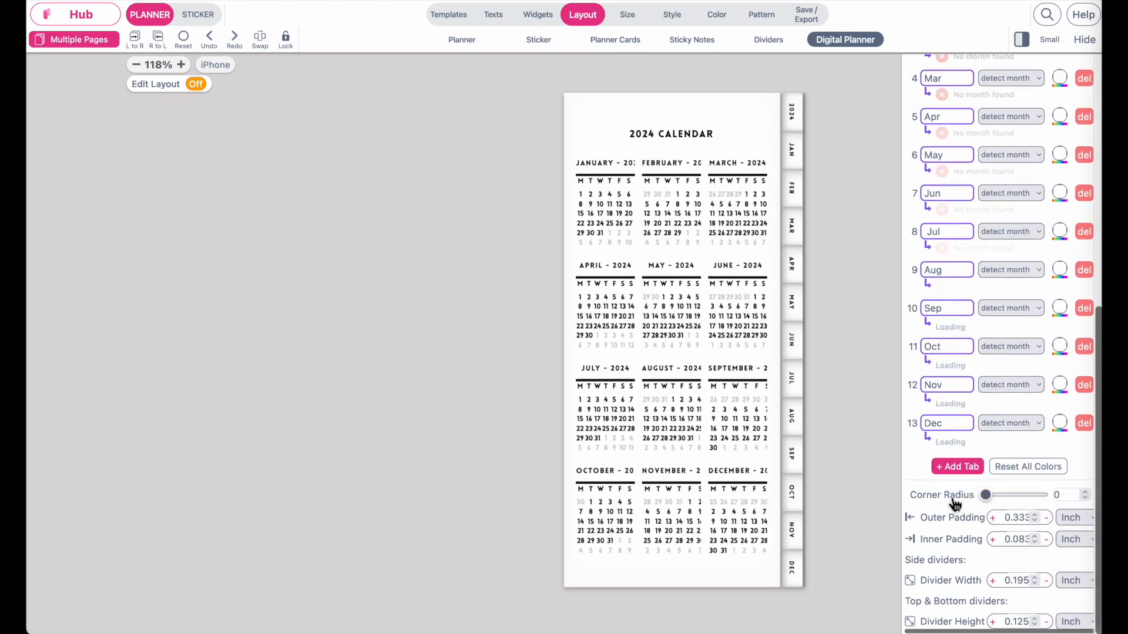
Add three blank tabs after the Dec tab
left_click(957, 467)
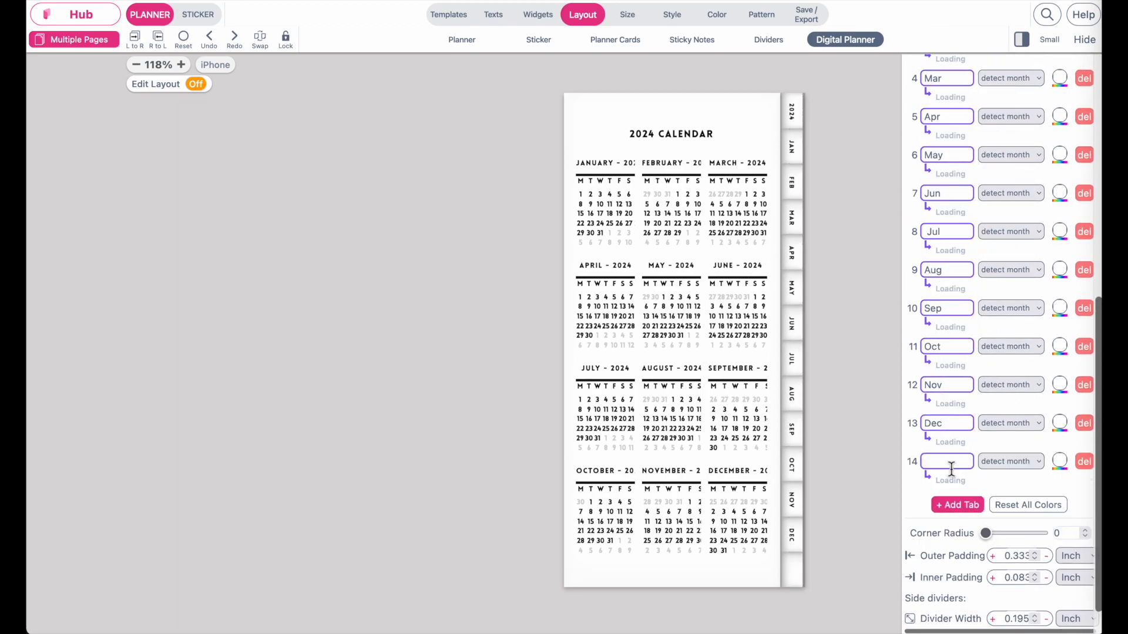
left_click(956, 504)
left_click(956, 544)
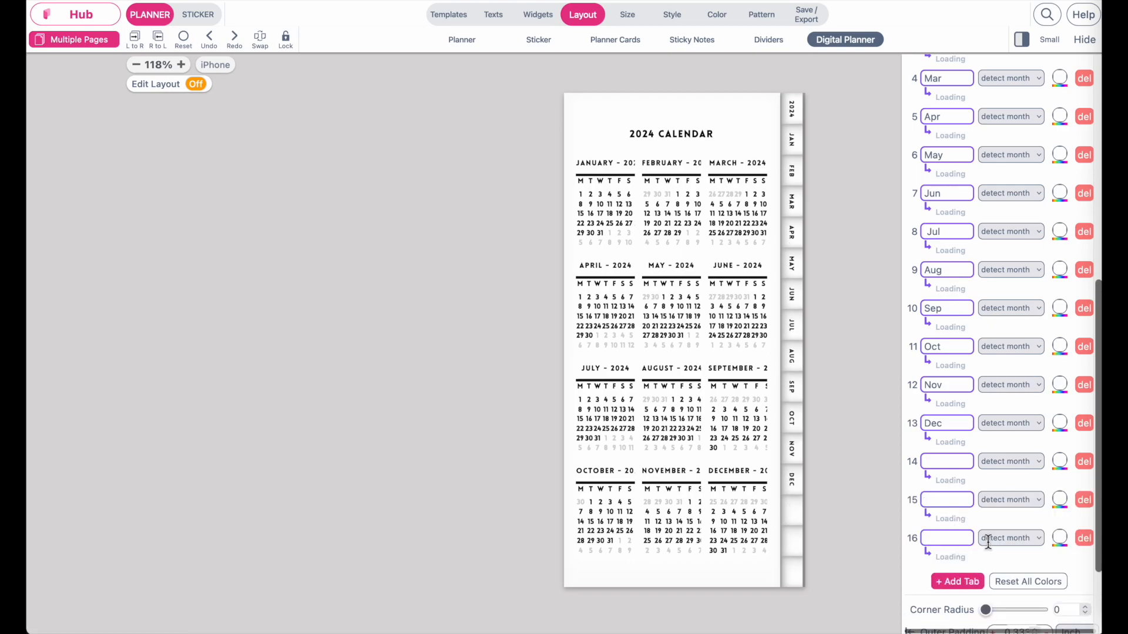
Delete the three blank tabs that follow the Dec tab
left_click(1084, 538)
left_click(1084, 500)
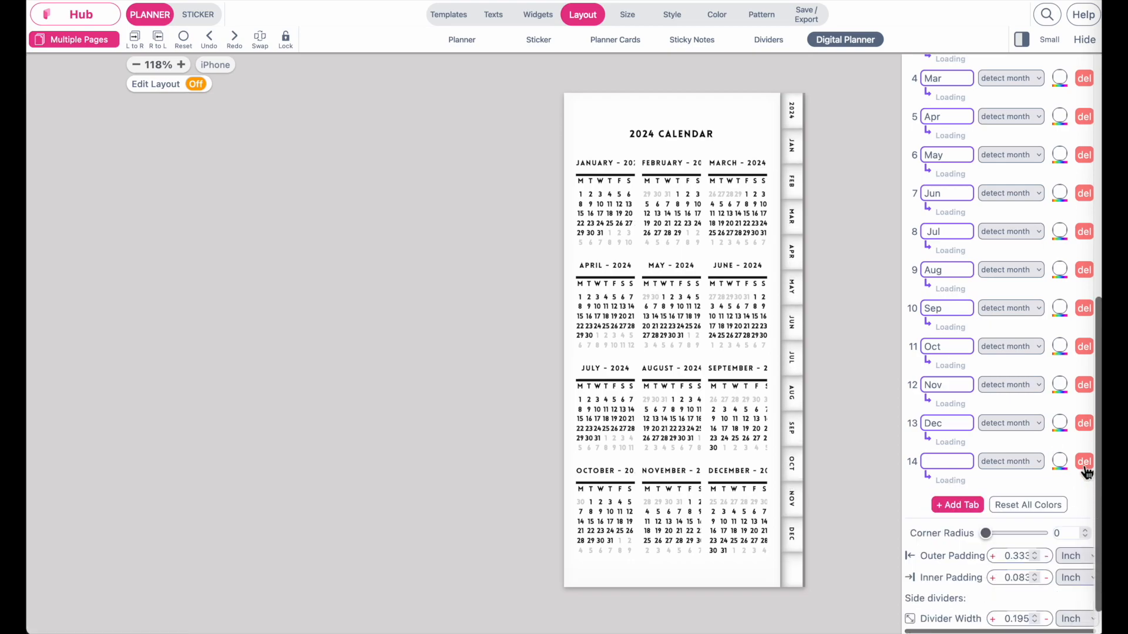
left_click(1083, 462)
Try out several colours on the Jan tab and return it to white with the Snow colour
scroll(1014, 333, "up", 5)
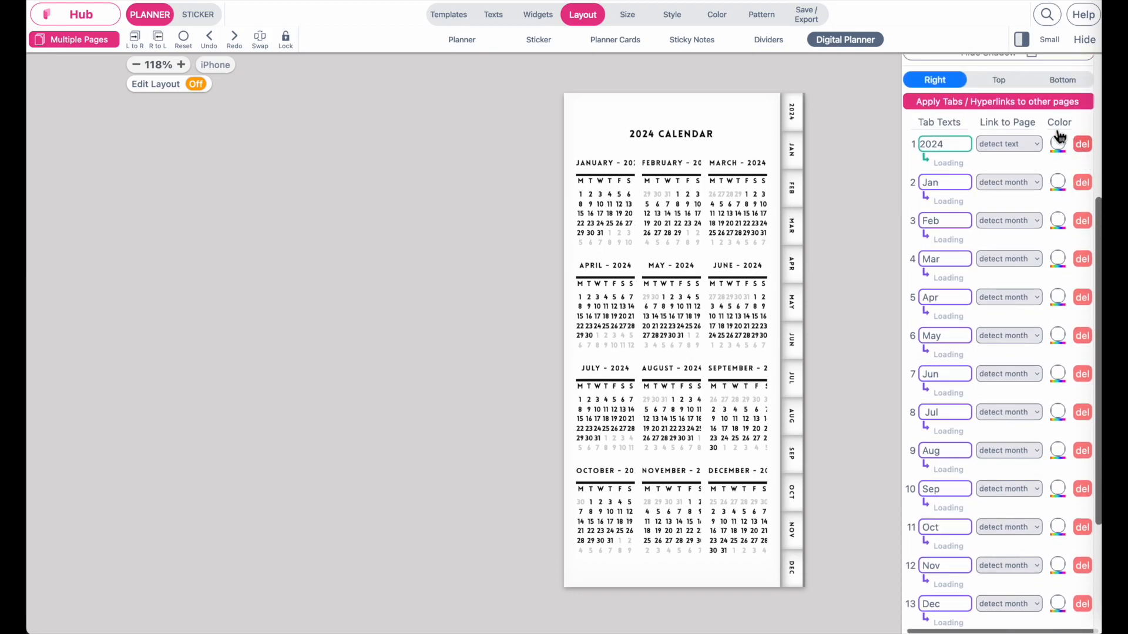
left_click(1058, 182)
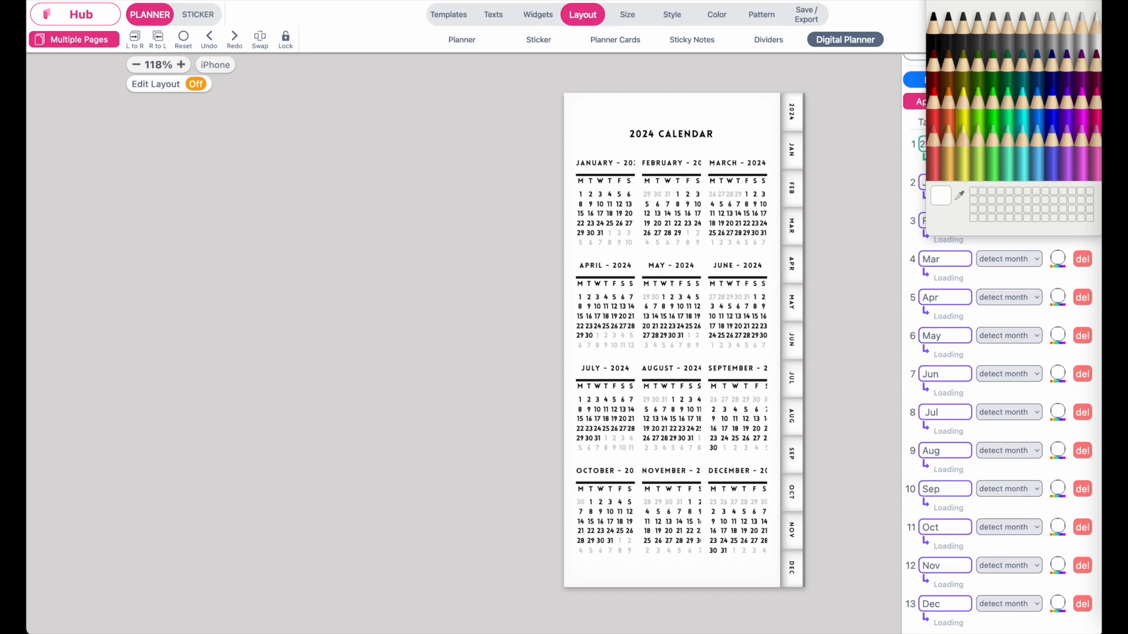
mouse_move(1070, 1)
left_mouse_down()
mouse_move(1019, 138)
mouse_move(764, 242)
left_mouse_up()
left_click(730, 382)
left_click(682, 383)
left_click(734, 416)
left_click(760, 410)
left_click(731, 332)
left_click(672, 332)
left_click(672, 378)
left_click(764, 387)
left_click(734, 411)
left_click(788, 294)
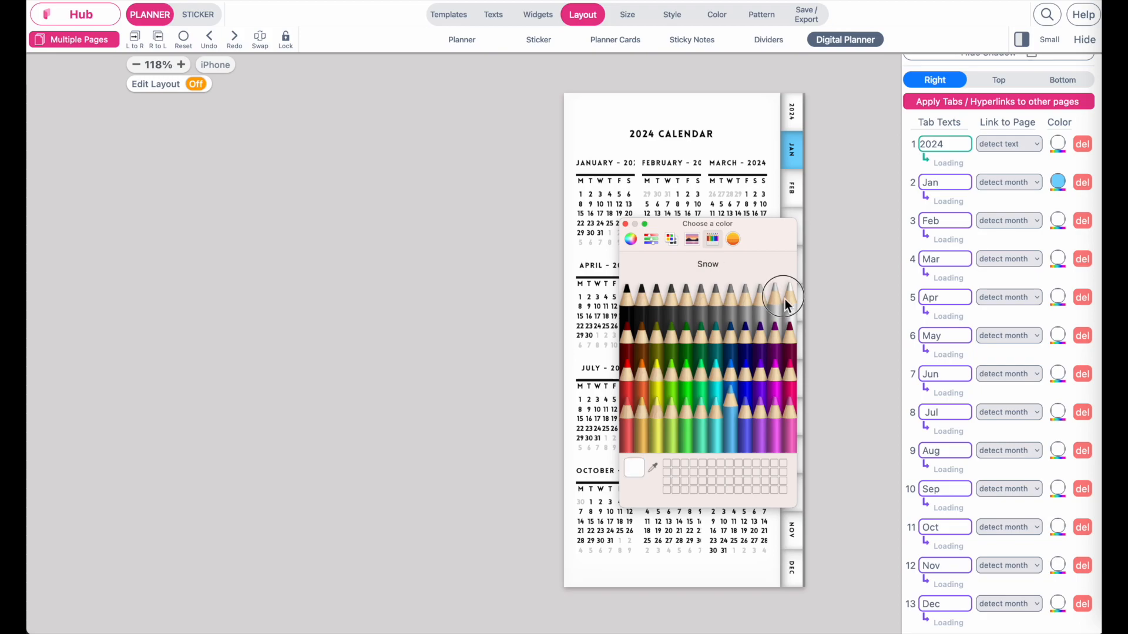
left_click(625, 224)
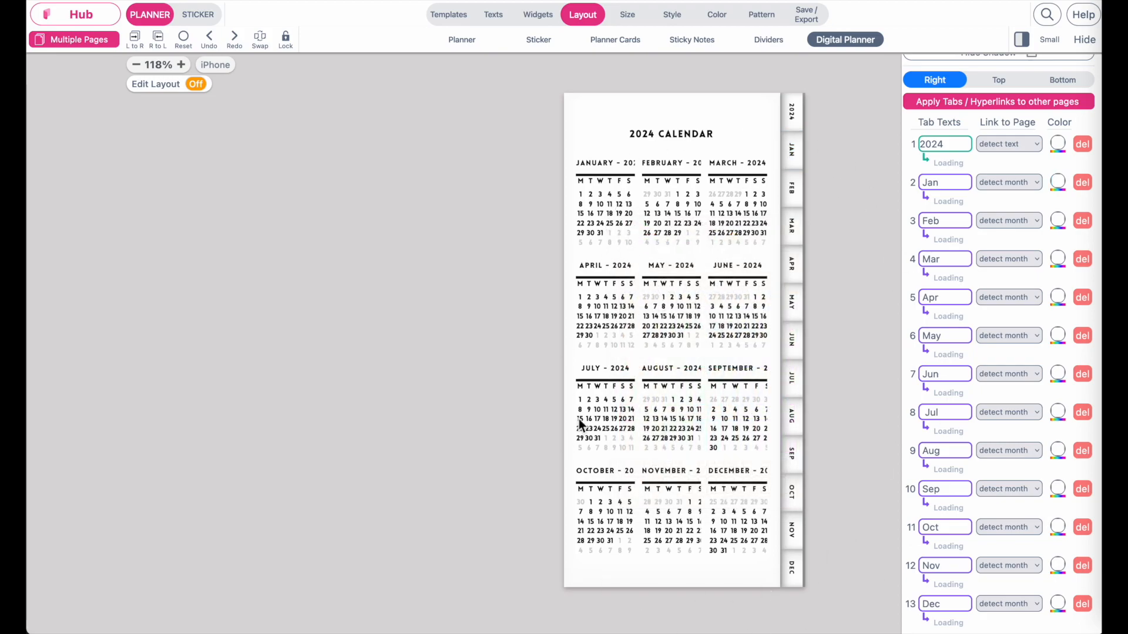
Try several regular fonts on the side tab texts and set them in BreakfastMenu-Regular
scroll(1077, 388, "up", 5)
left_click(1049, 147)
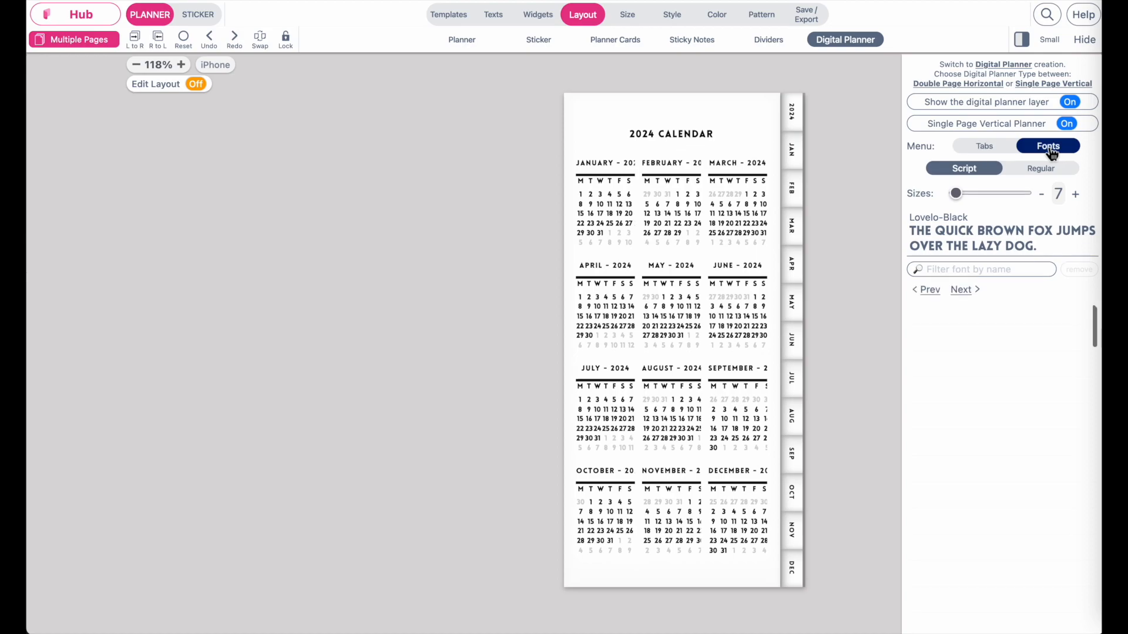
left_click(1047, 170)
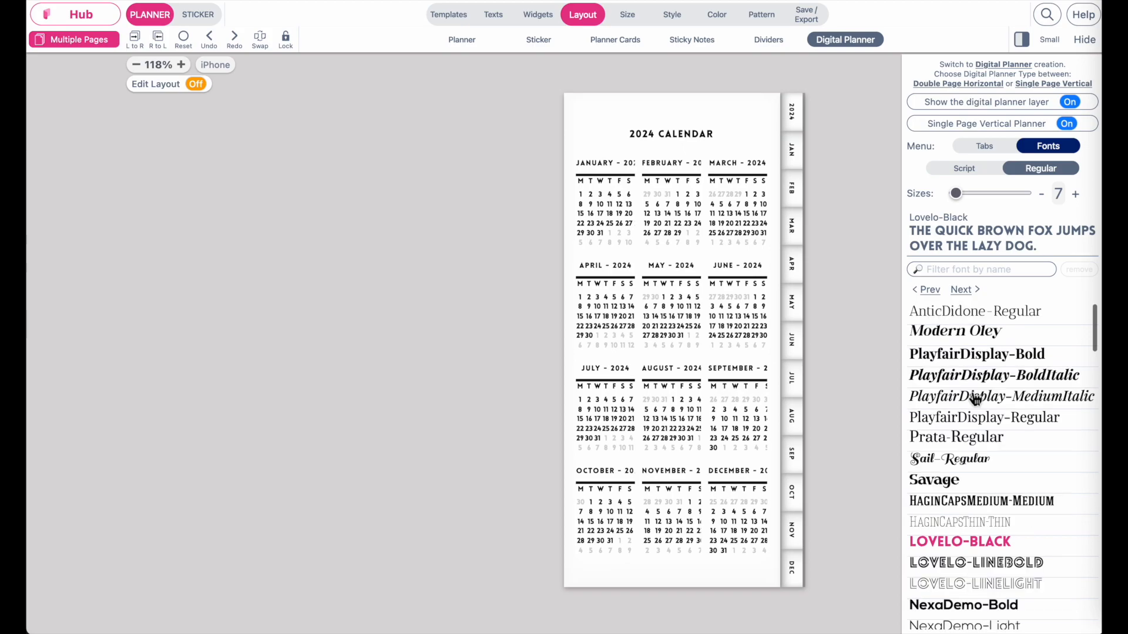
scroll(975, 399, "down", 4)
scroll(975, 400, "down", 1)
left_click(971, 395)
left_click(968, 438)
left_click(963, 465)
left_click(964, 501)
scroll(964, 501, "down", 2)
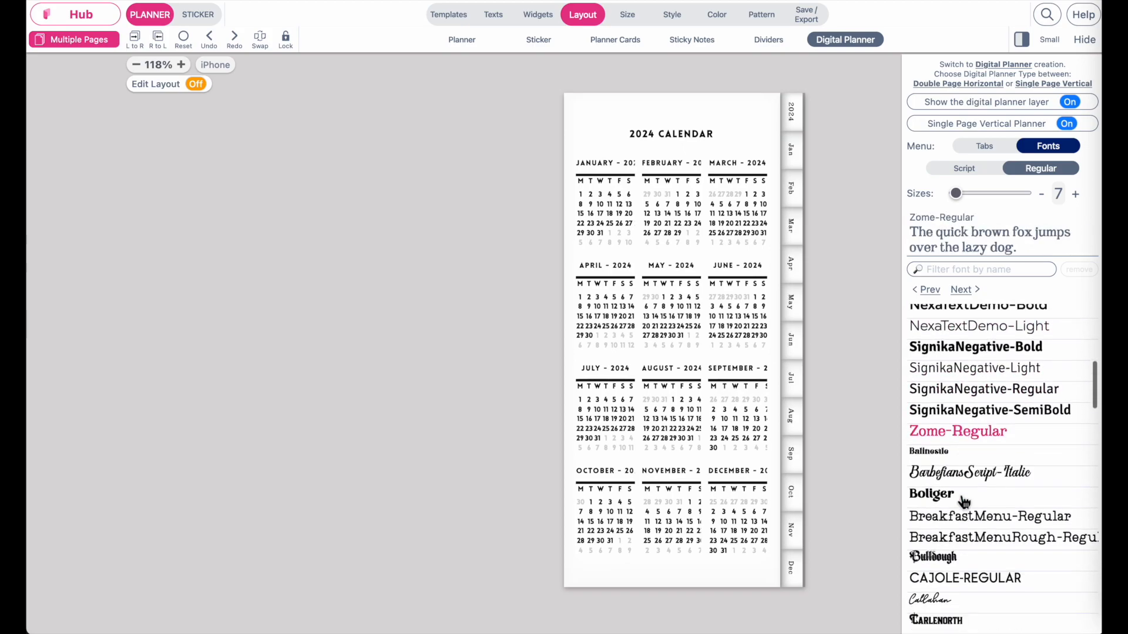
left_click(964, 499)
left_click(963, 482)
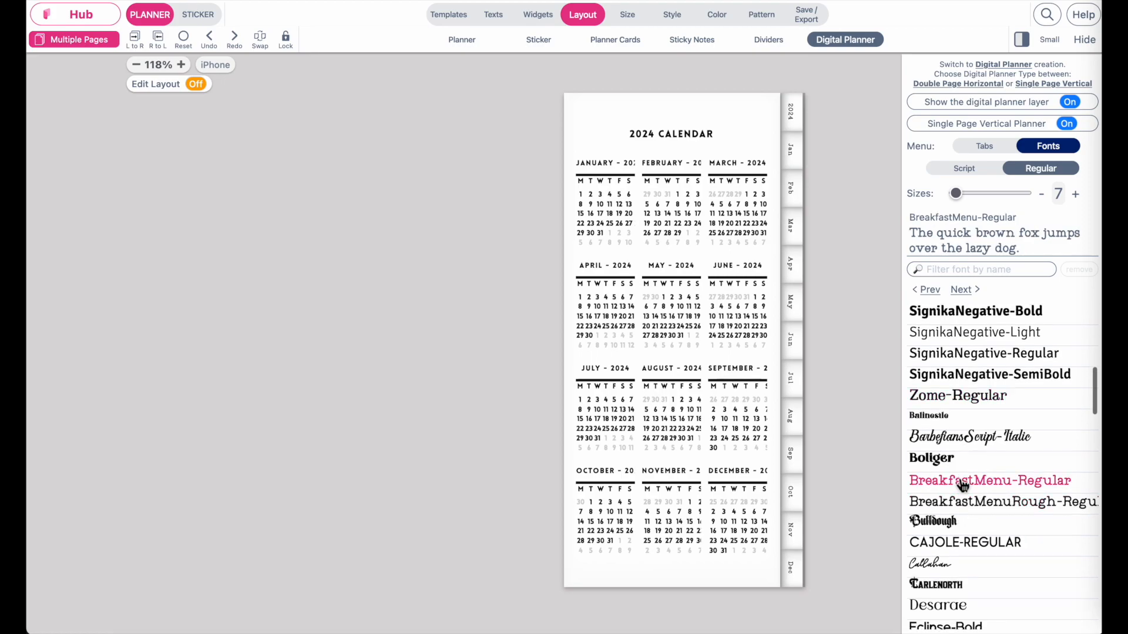
Reduce the outer padding of the digital planner tabs to 0.283 inch
left_click(985, 147)
scroll(796, 346, "up", 3)
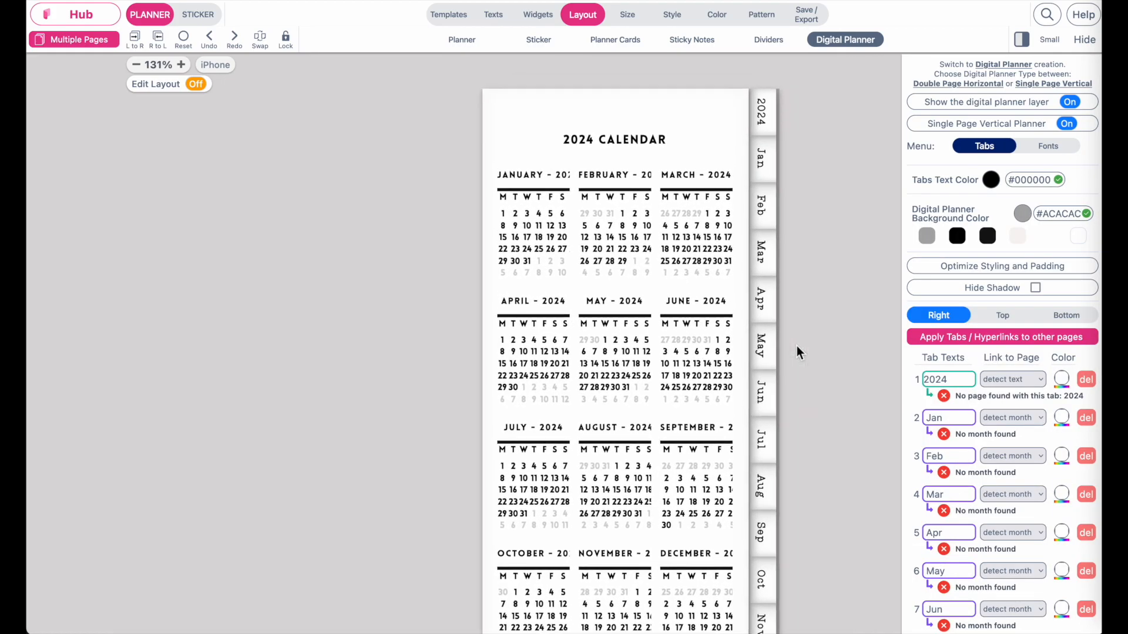
scroll(797, 347, "up", 2)
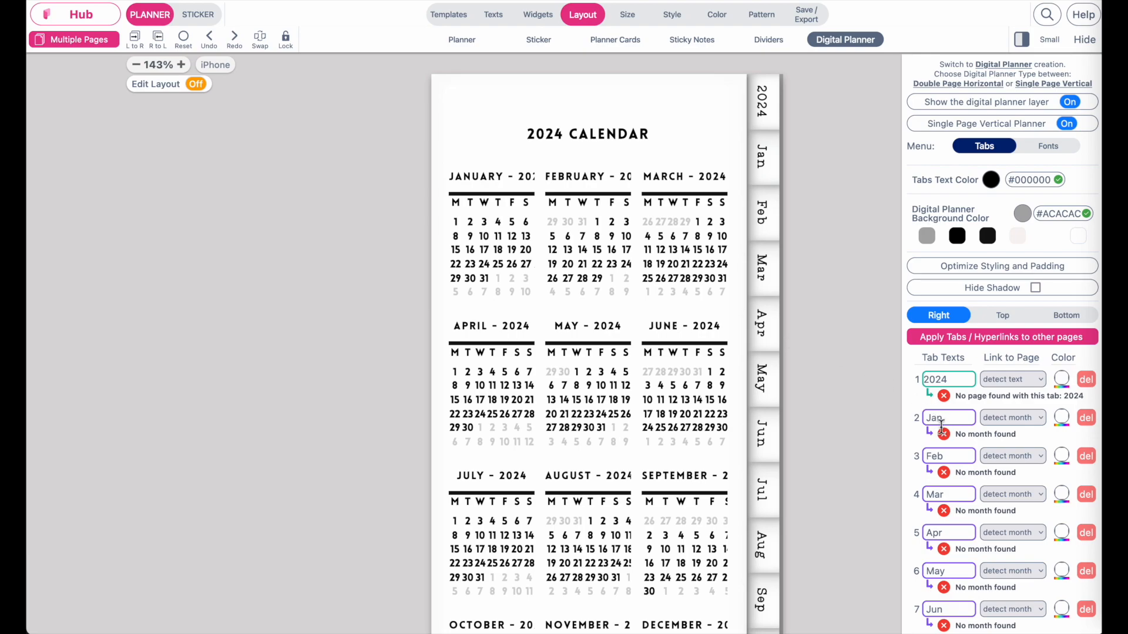
scroll(942, 423, "down", 7)
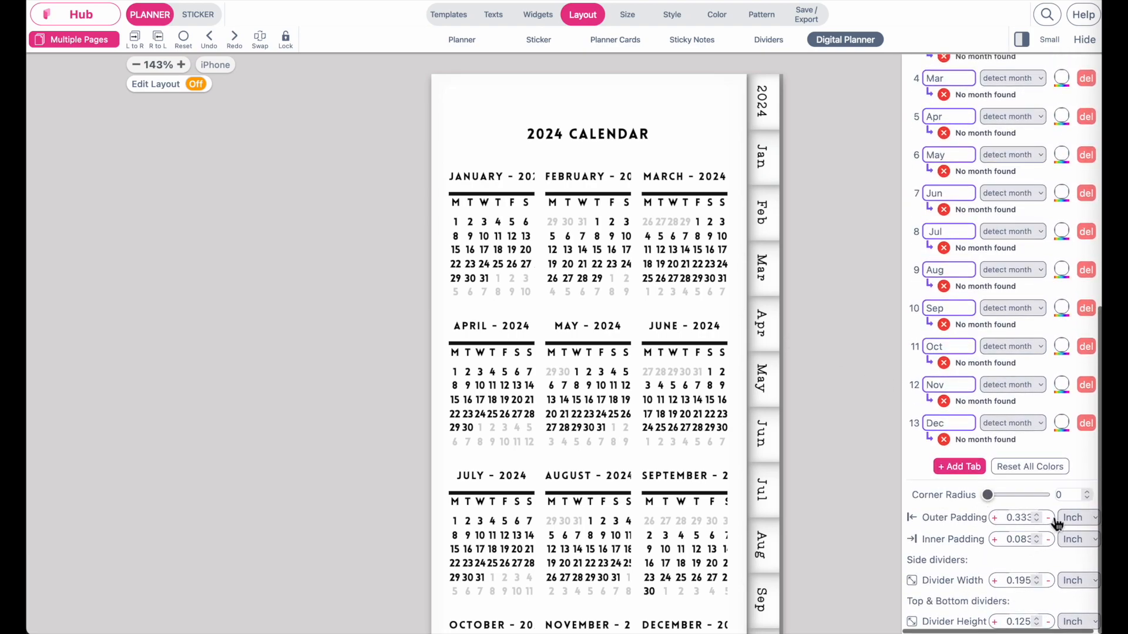
left_click(1049, 520)
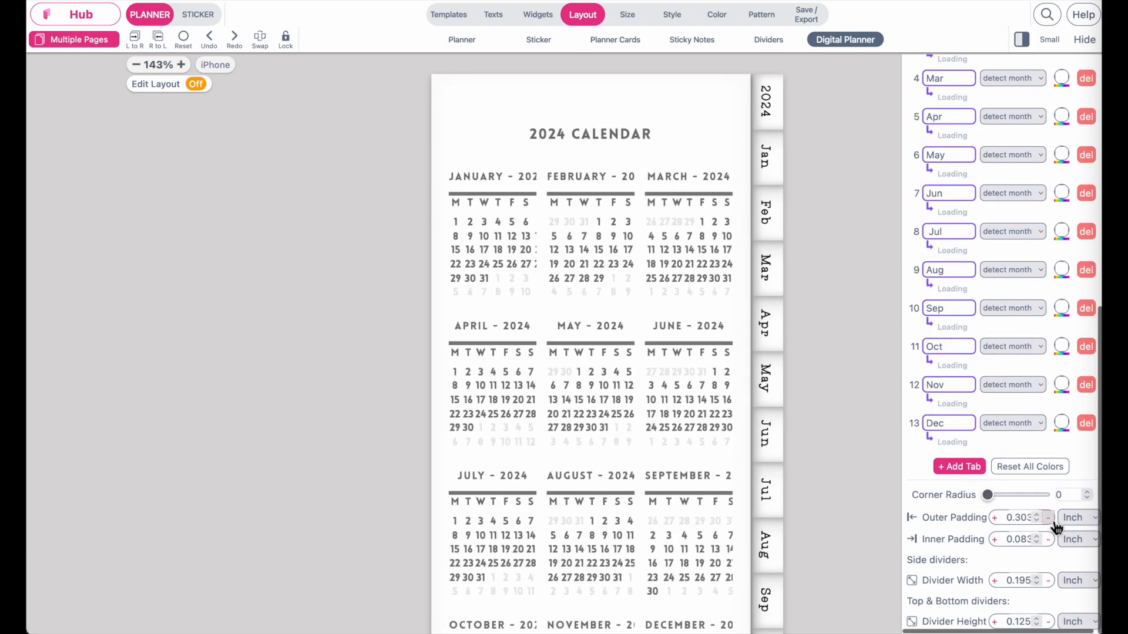
left_click(1049, 518)
Try narrower and wider side dividers and set the side divider width to 0.205 inch
left_click(1049, 580)
left_click(1049, 581)
left_click(1049, 580)
left_click(994, 581)
left_click(998, 584)
left_click(998, 583)
left_click(999, 585)
left_click(999, 585)
left_click(999, 583)
left_click(998, 583)
left_click(999, 584)
left_click(999, 583)
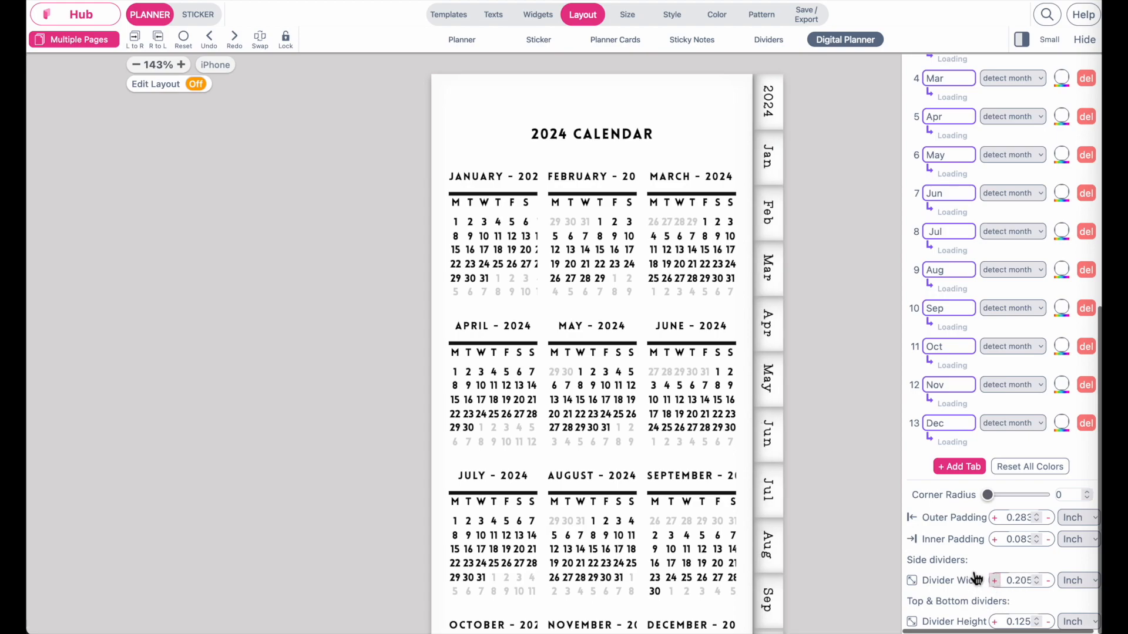
Hide the digital planner's shadow and turn it back on
scroll(1012, 385, "up", 10)
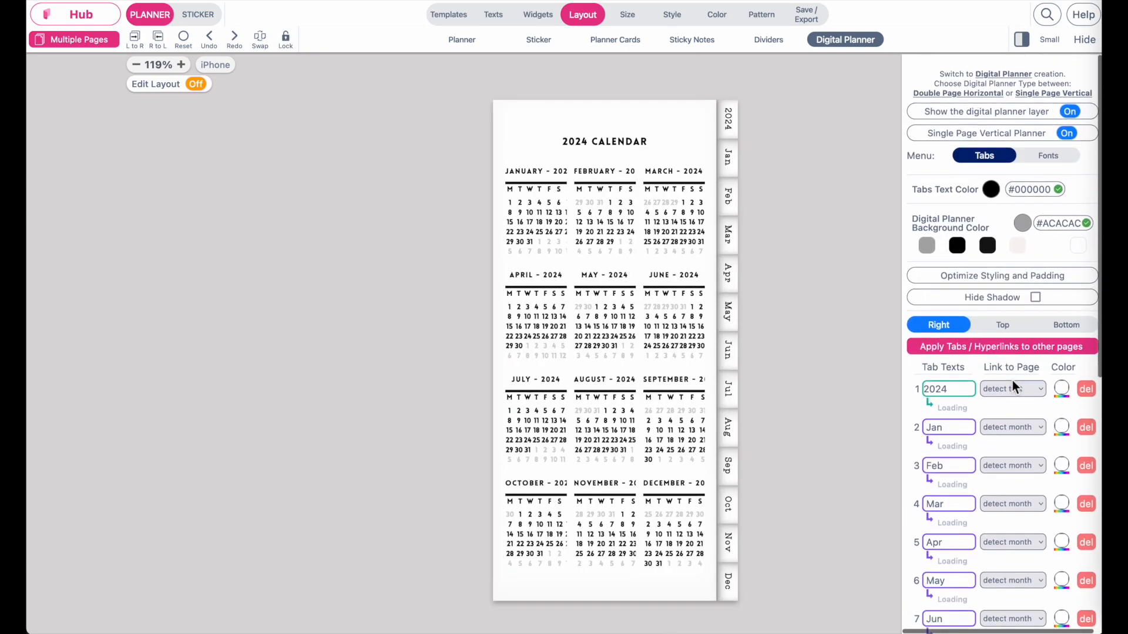
left_click(1041, 290)
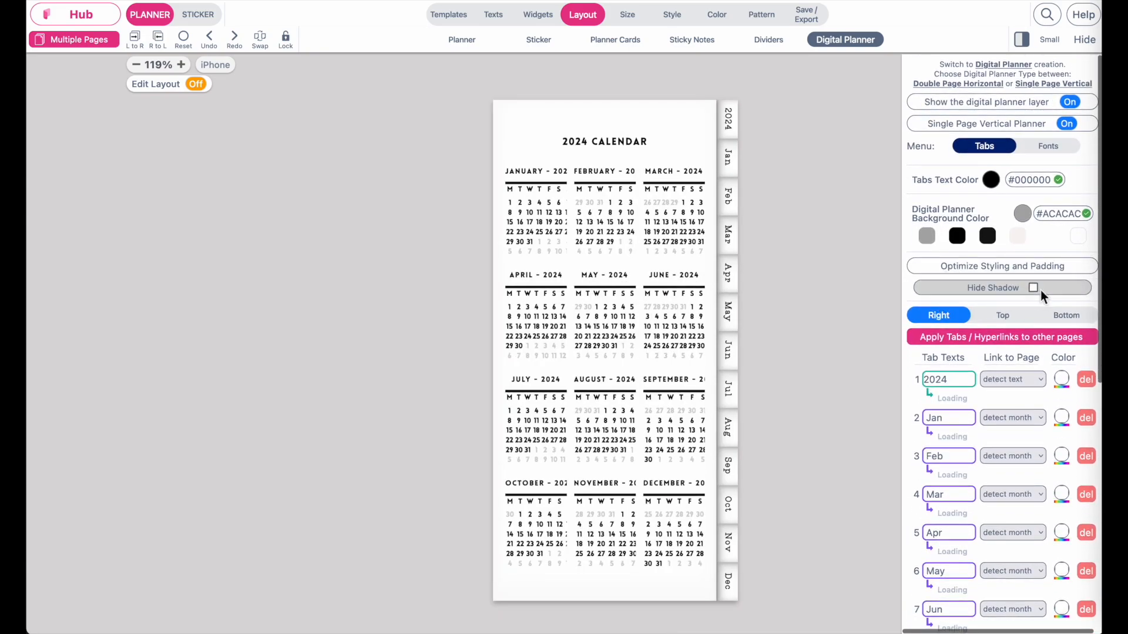
left_click(1001, 290)
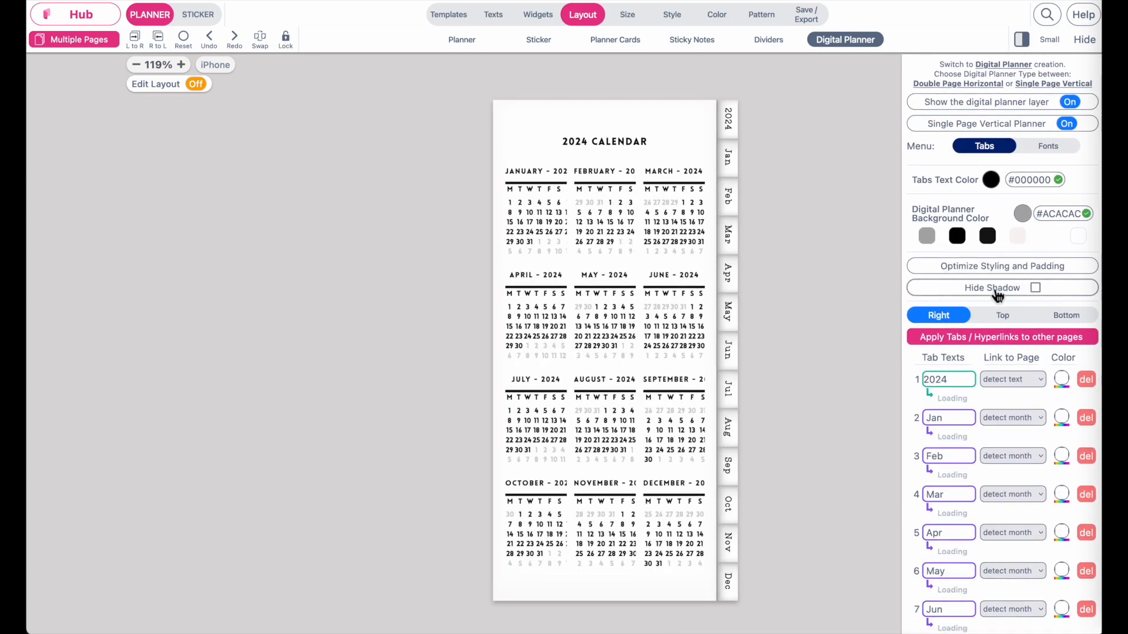
left_click(993, 292)
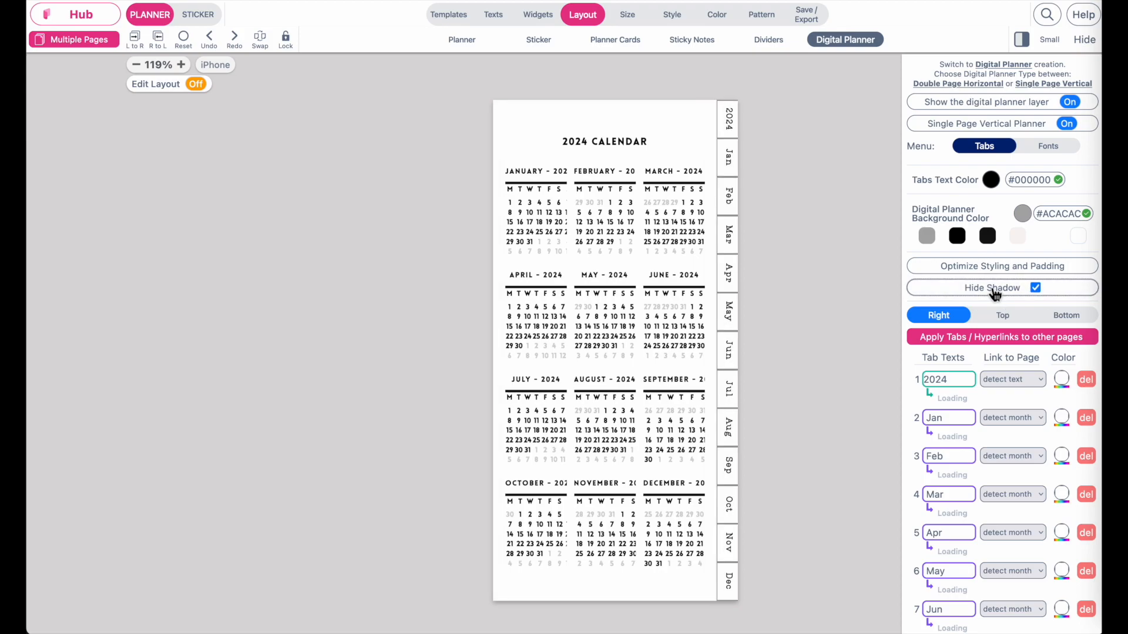
left_click(997, 292)
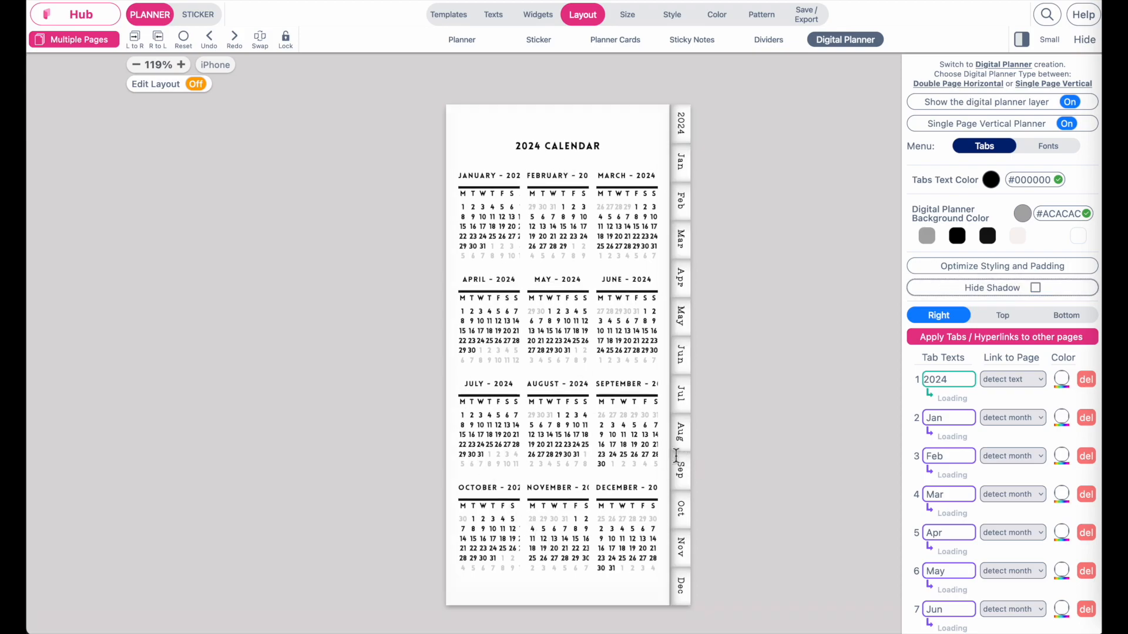
Set the h2 widget header text of the 2024 calendar to size 6 in the PlayfairDisplay-Regular font
left_click(504, 19)
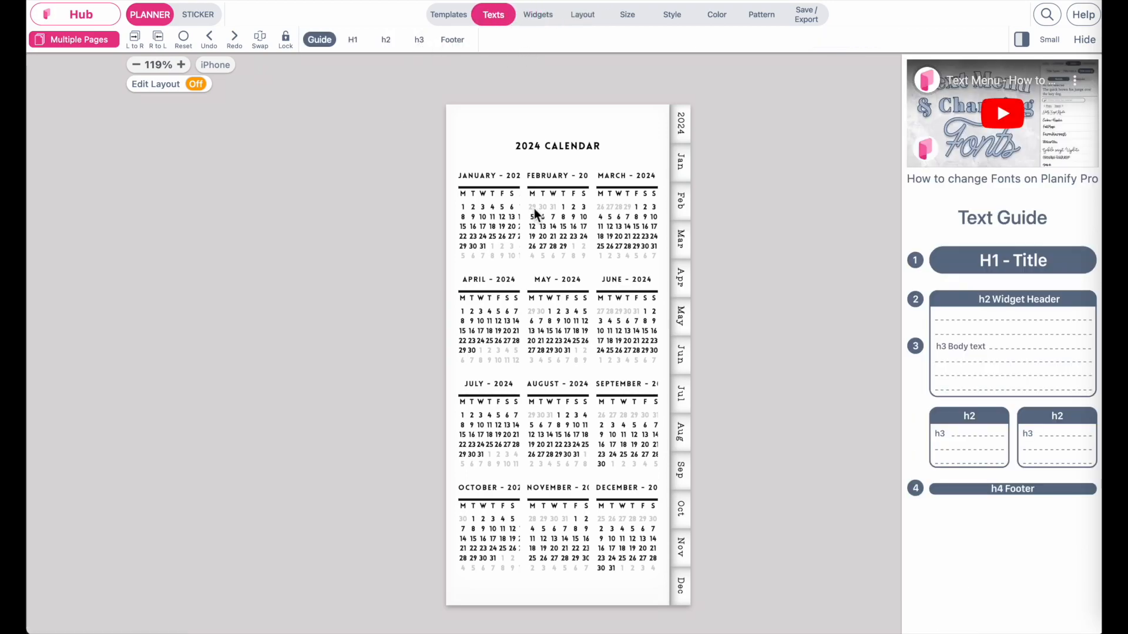
scroll(534, 209, "up", 3)
scroll(634, 230, "down", 2)
scroll(633, 231, "down", 2)
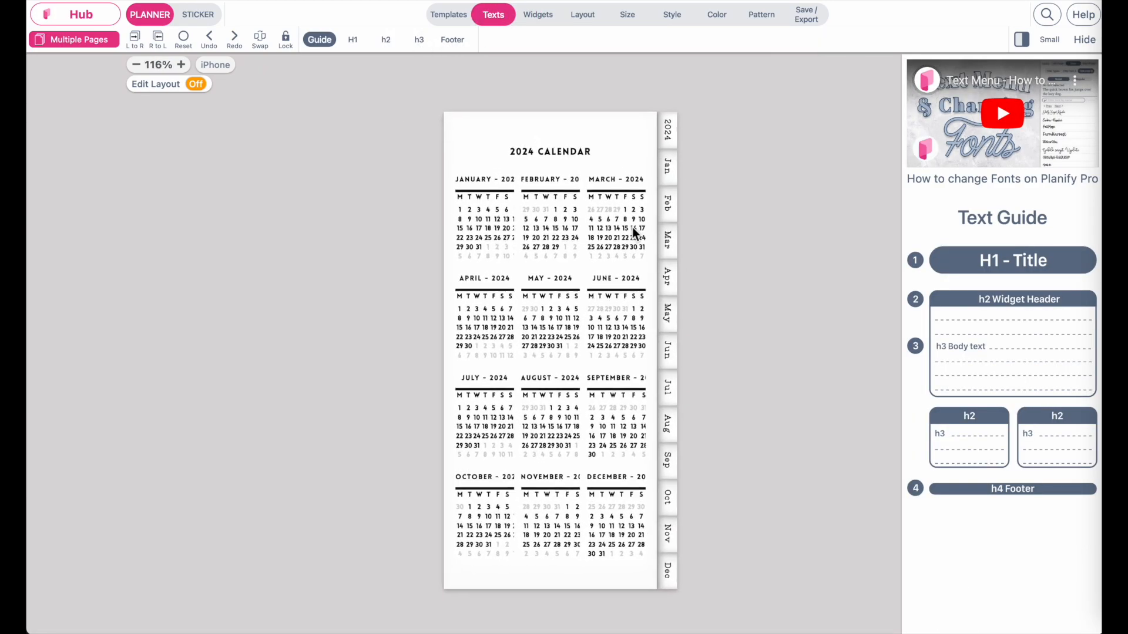
left_click(389, 43)
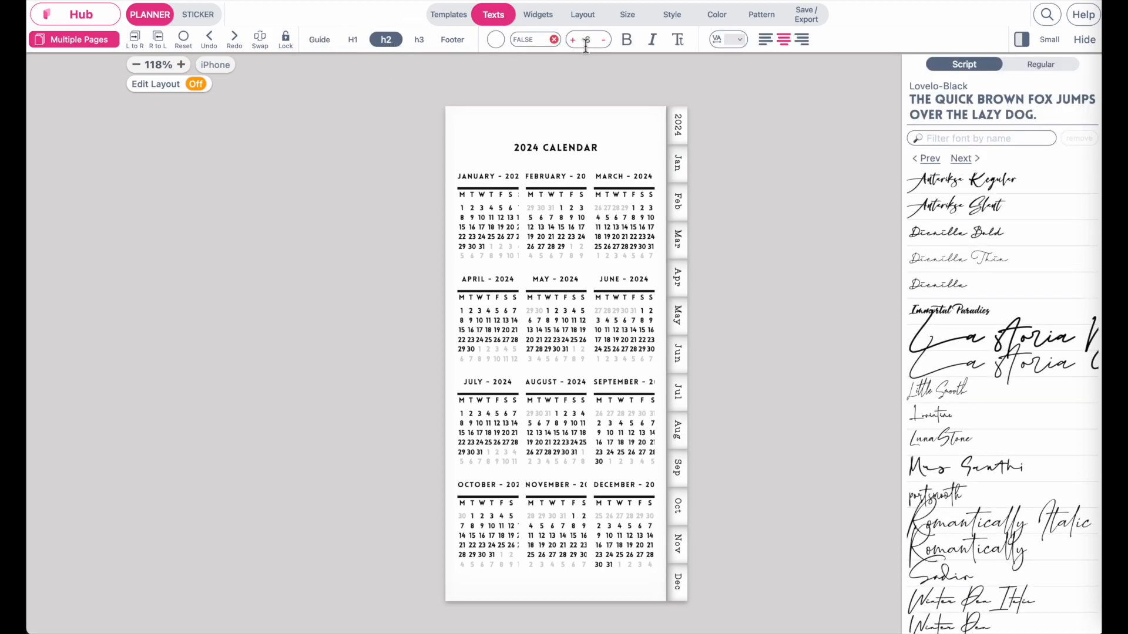
left_click(605, 42)
left_click(605, 41)
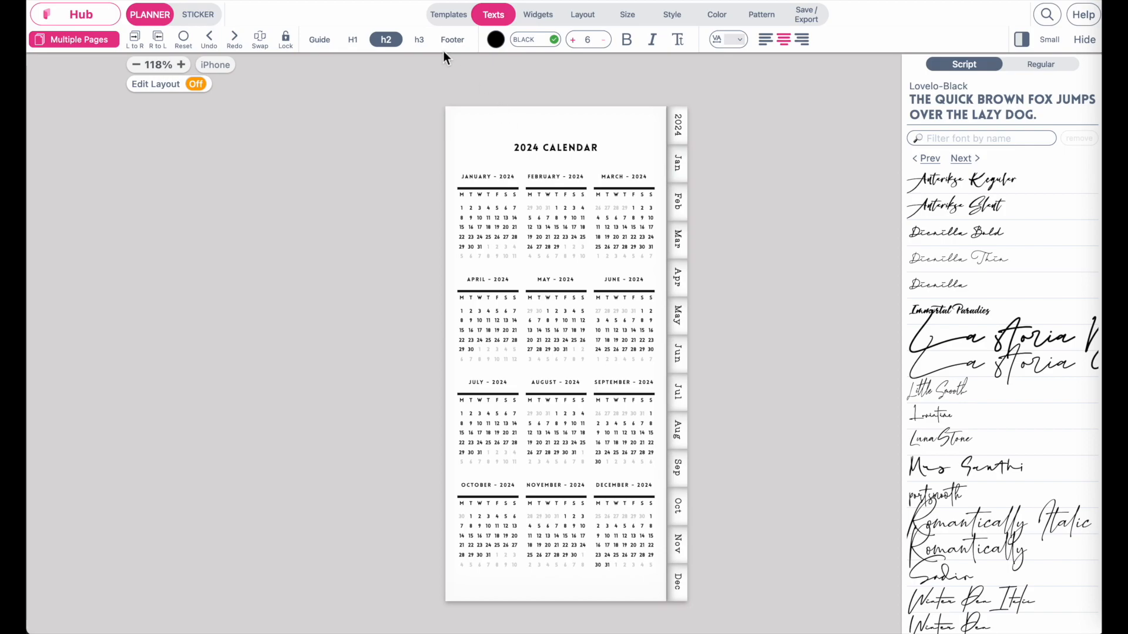
left_click(1041, 64)
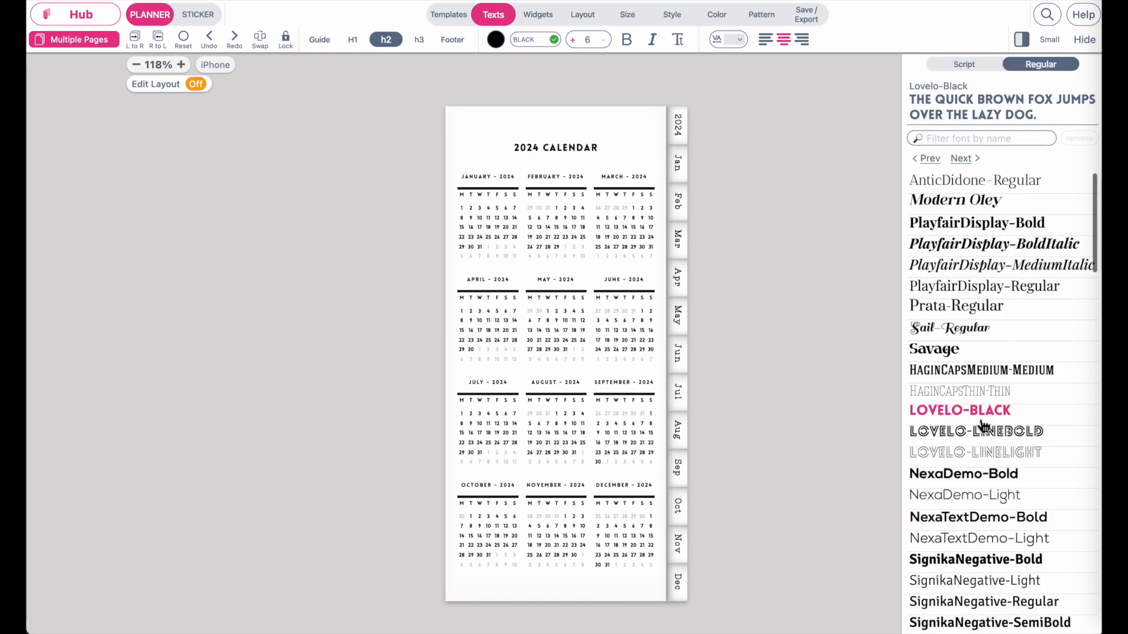
left_click(964, 291)
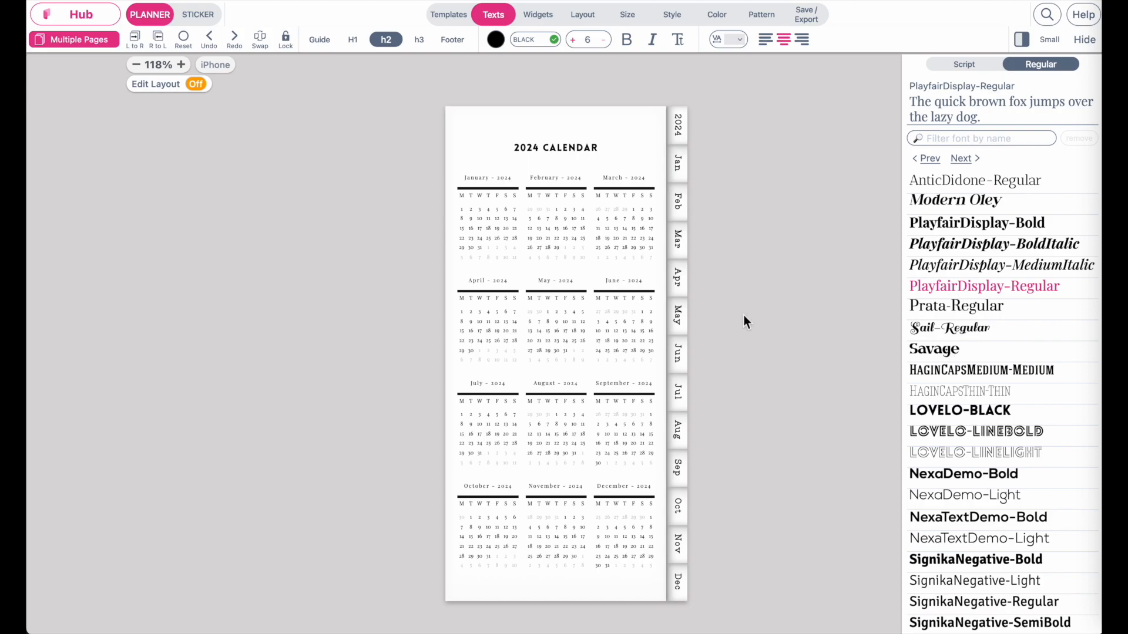
Set the H1 main font of the 2024 Calendar title to Dienilla Bold at size 24
left_click(355, 41)
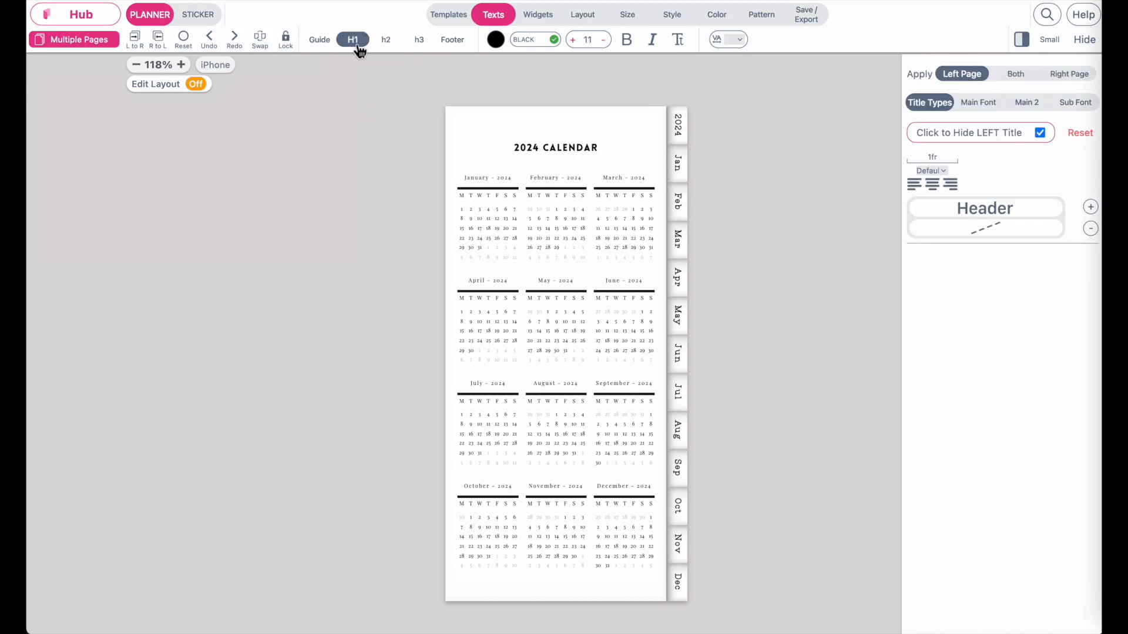
left_click(979, 103)
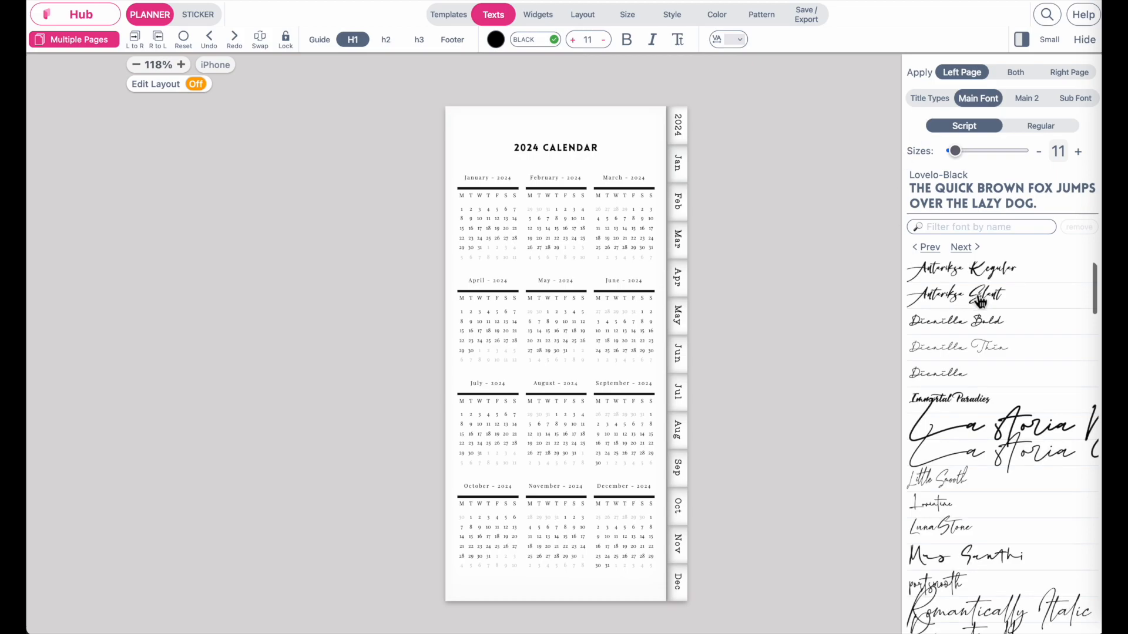
left_click(974, 279)
left_click(963, 302)
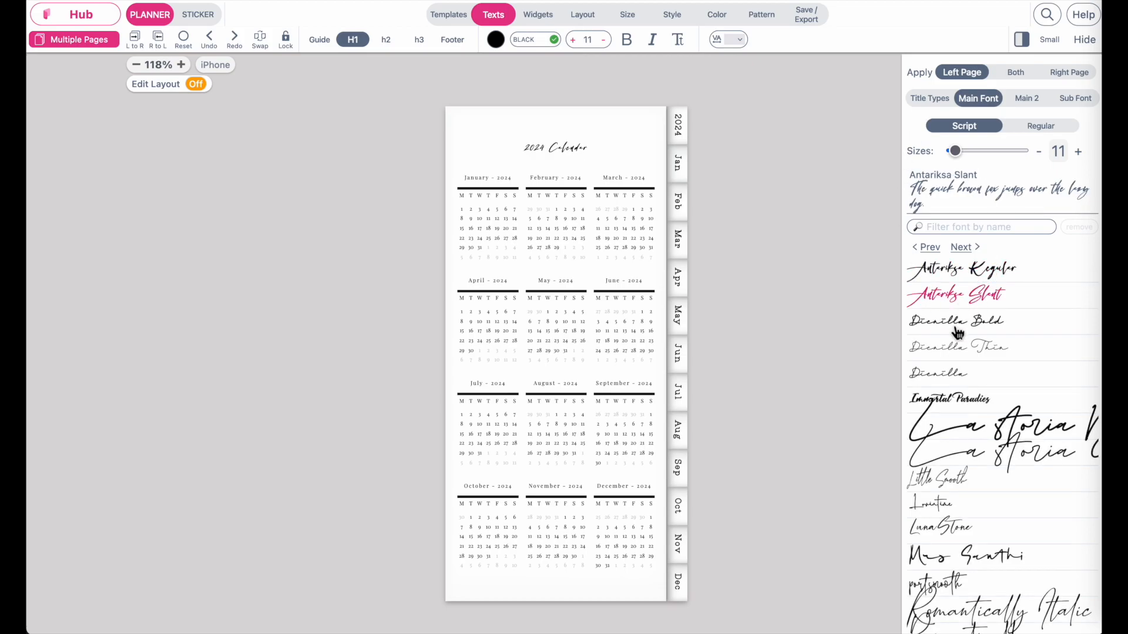
left_click(959, 328)
left_click_drag(964, 155, 961, 155)
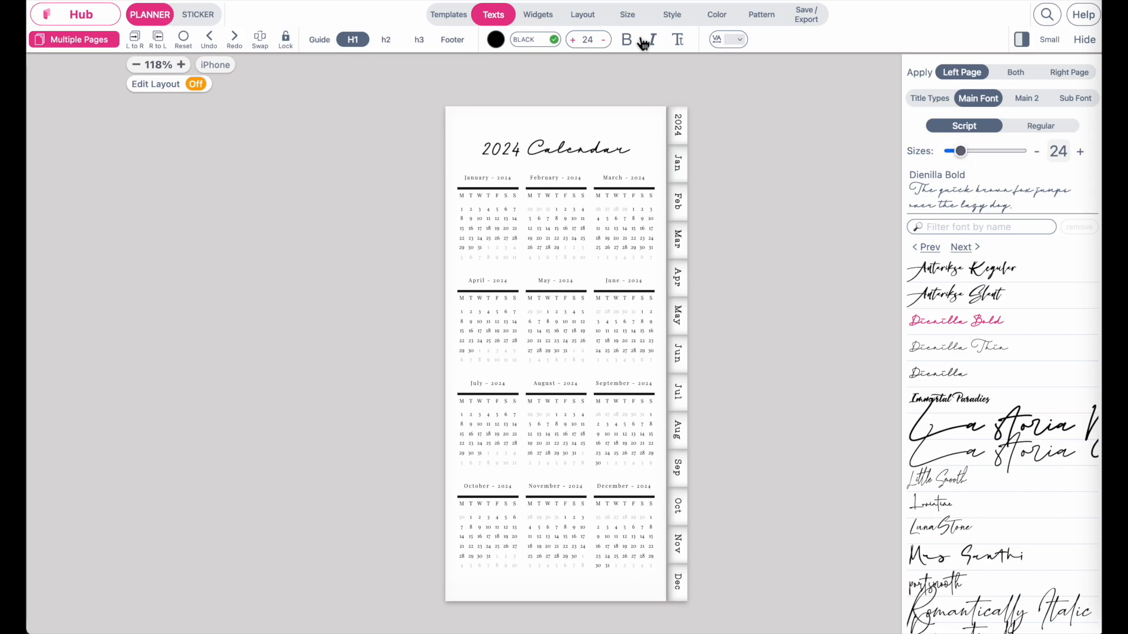
Try the Original Thin, Classic 3, Mellow 2 and Original styles on all widgets and return to the Classic style
left_click(691, 22)
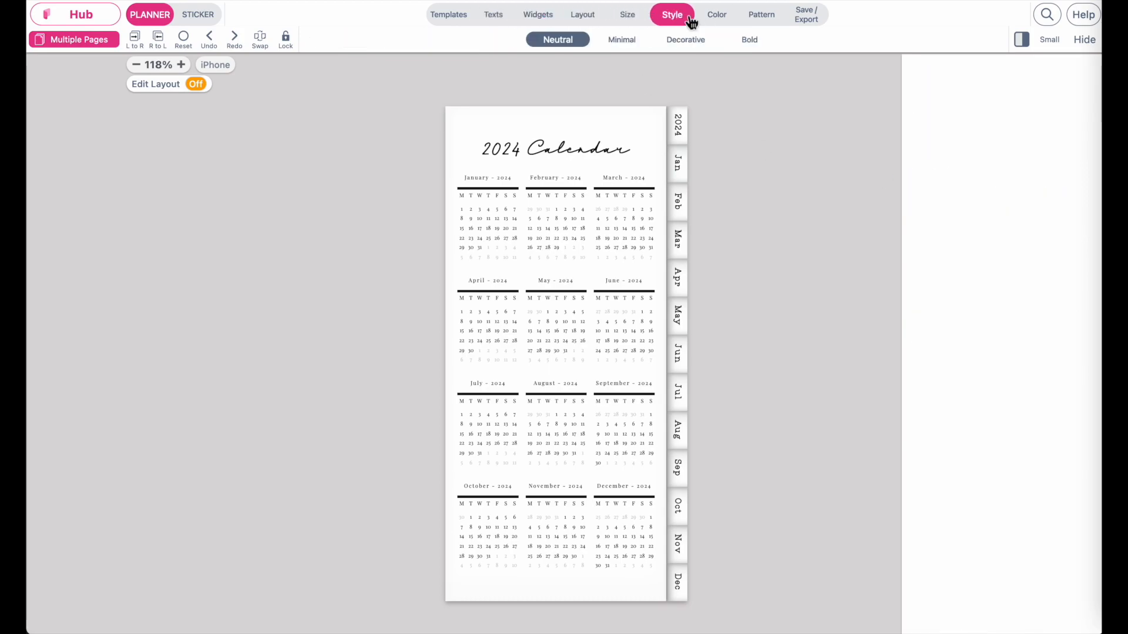
left_click(961, 263)
left_click(962, 376)
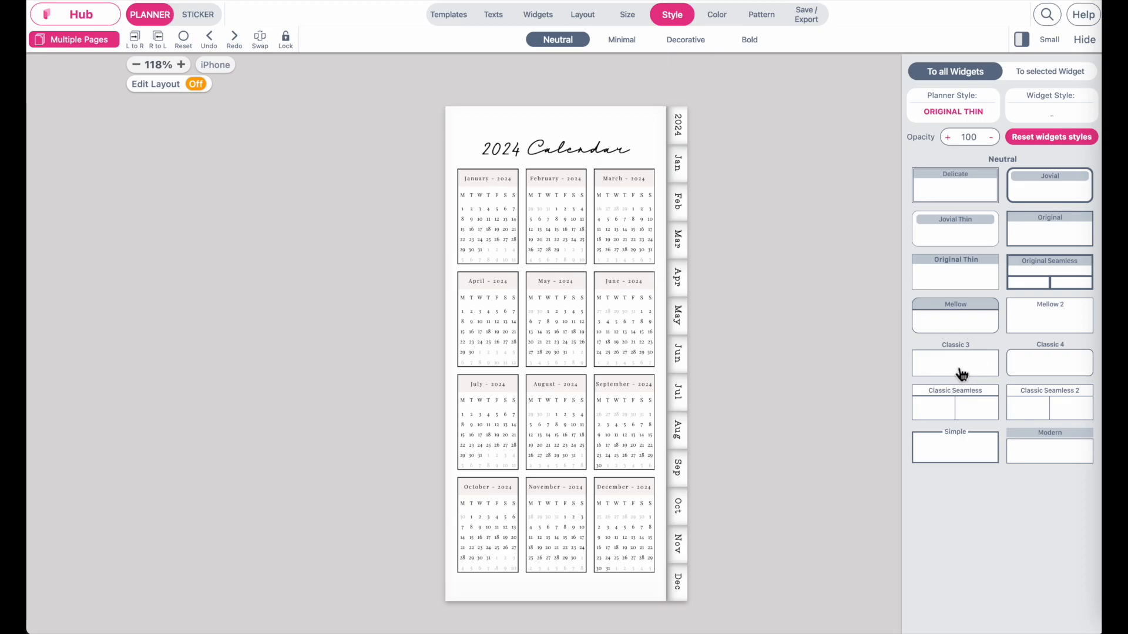
left_click(1056, 322)
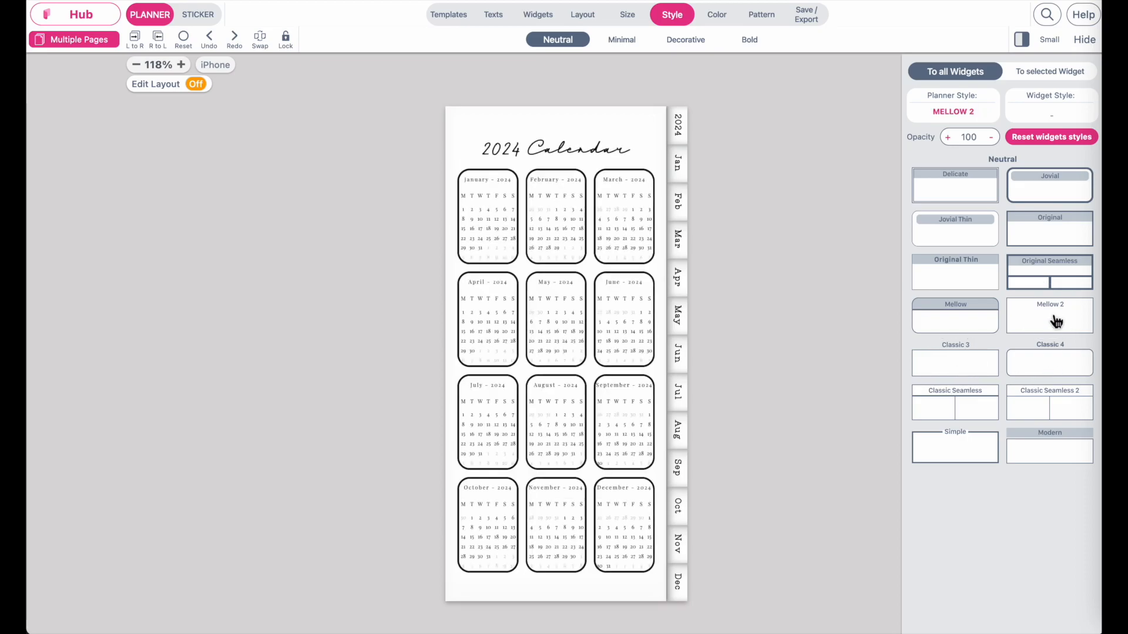
left_click(1055, 230)
left_click(631, 41)
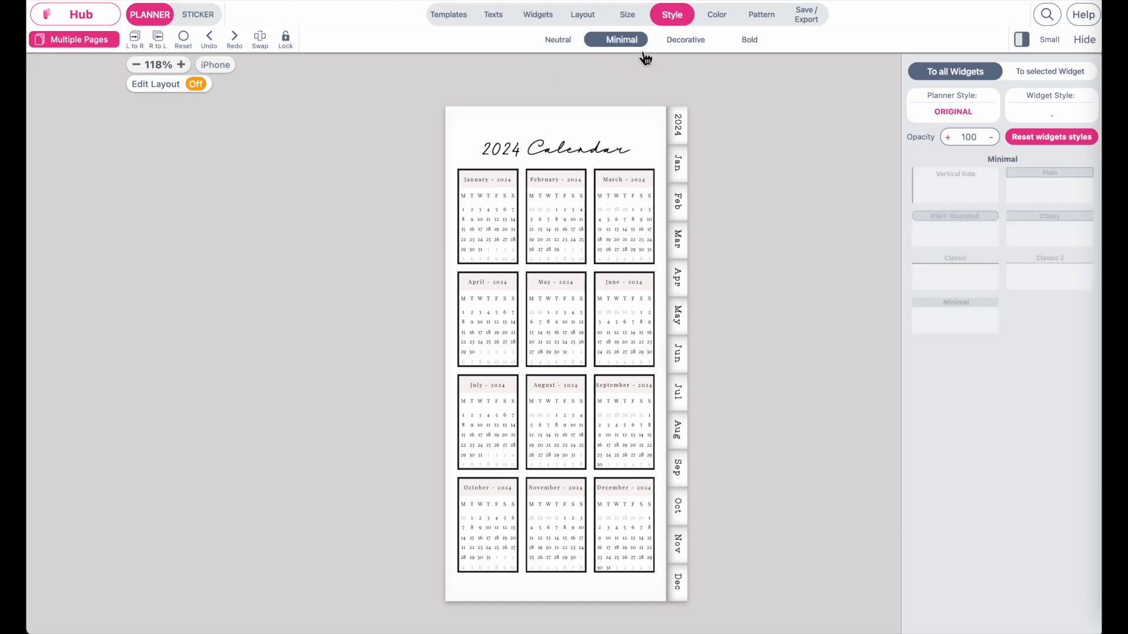
left_click(978, 288)
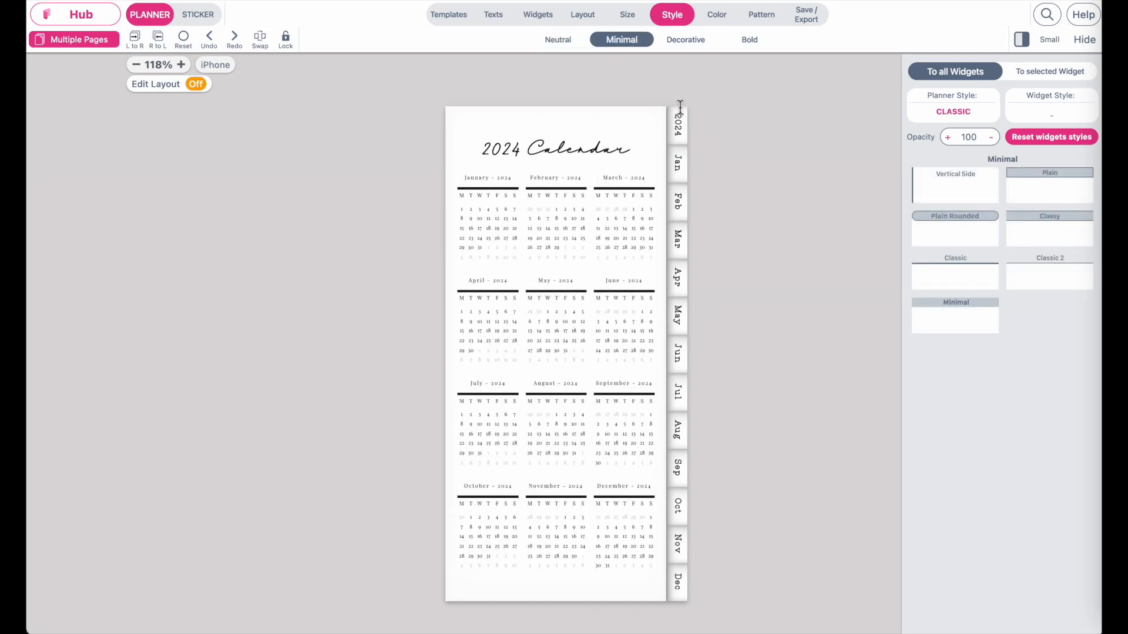
Reduce the bottom padding of the planner page to 0.103 inch
scroll(528, 510, "down", 1)
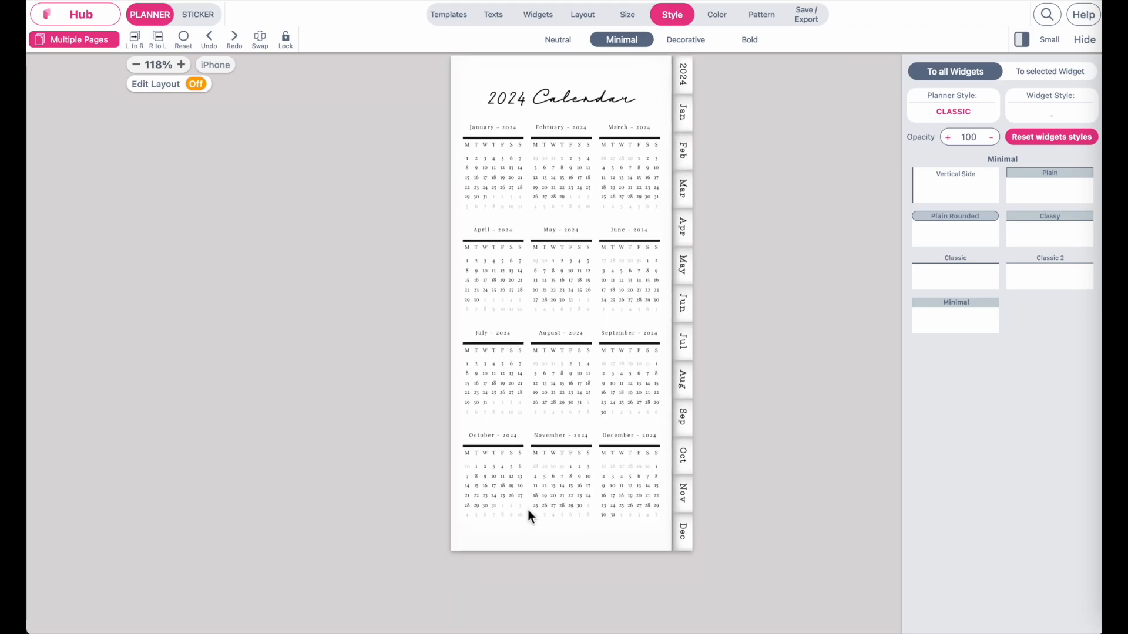
scroll(528, 510, "up", 4)
scroll(528, 510, "down", 5)
scroll(528, 510, "down", 1)
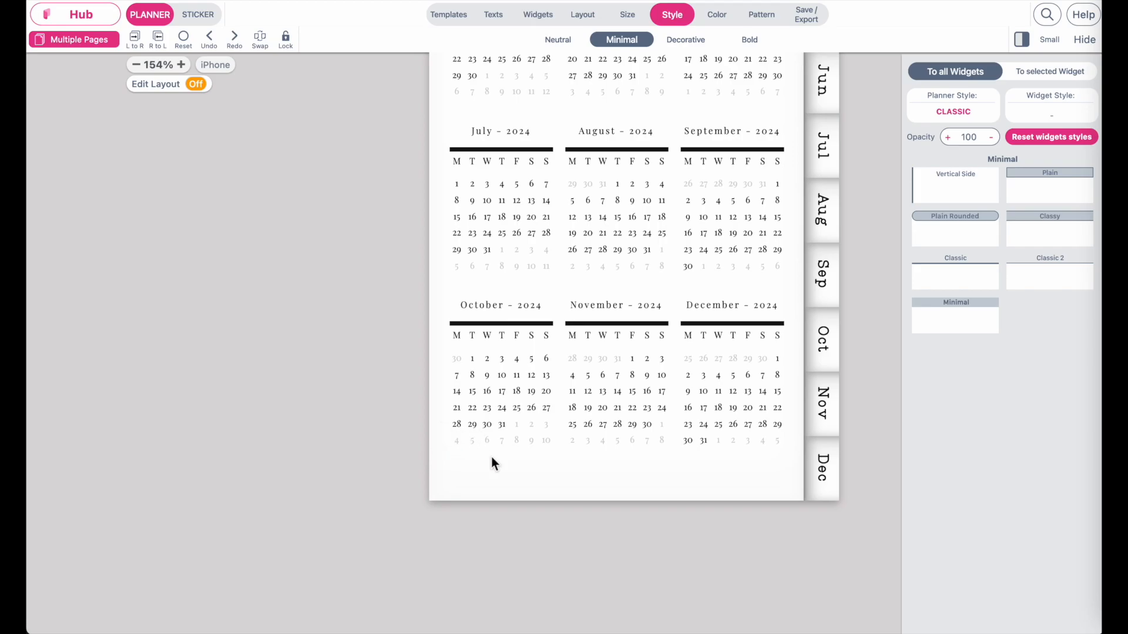
scroll(761, 422, "down", 3)
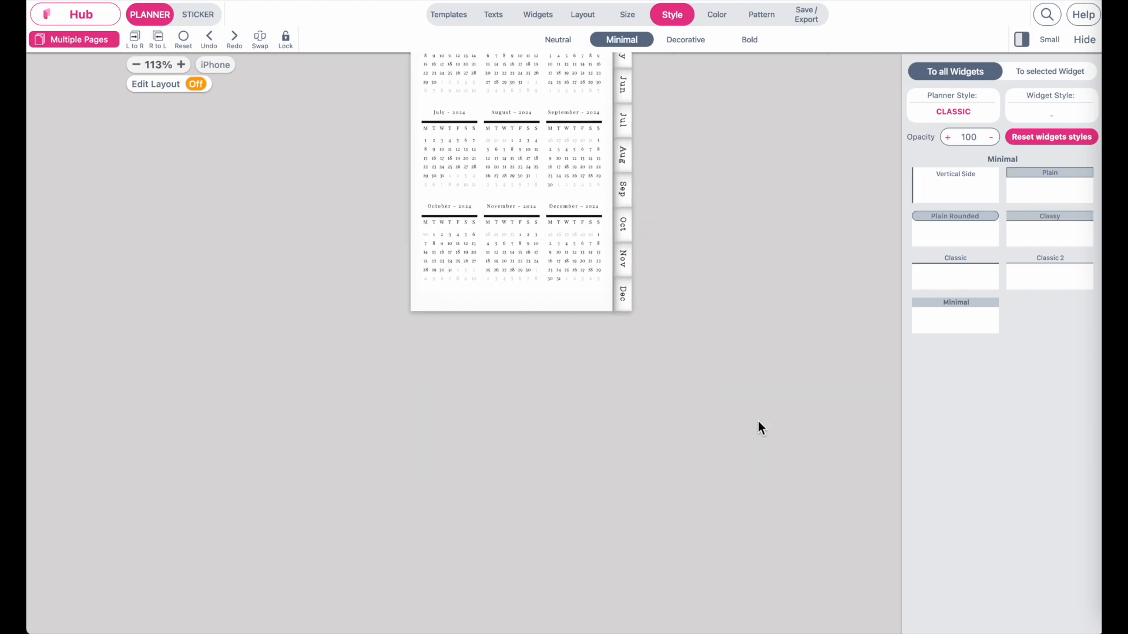
scroll(758, 420, "up", 2)
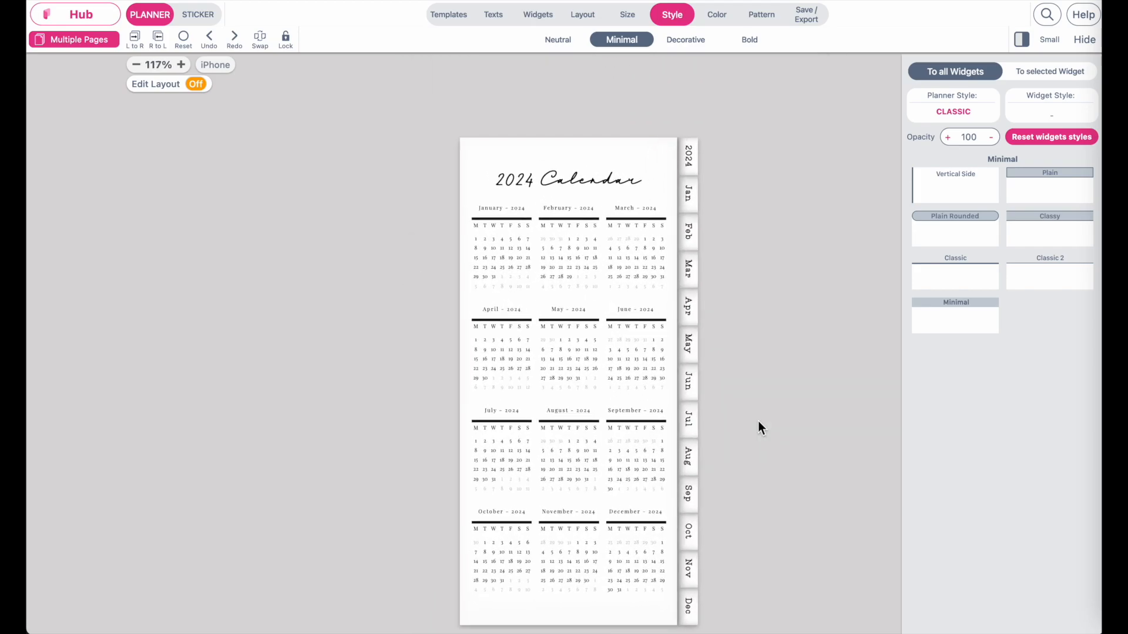
left_click(582, 14)
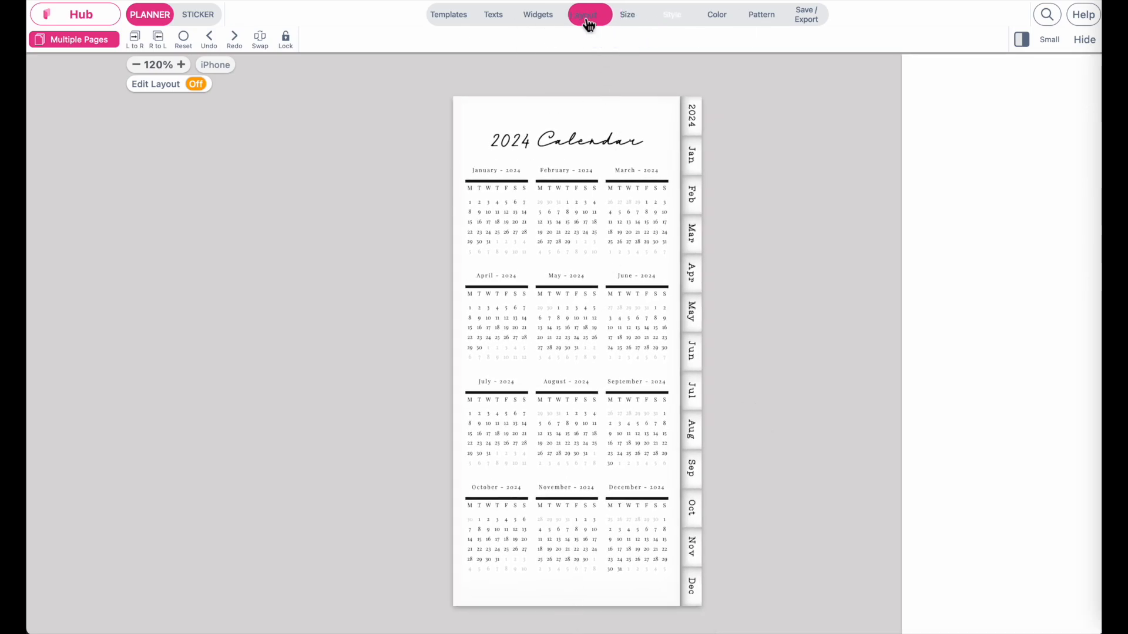
left_click(462, 40)
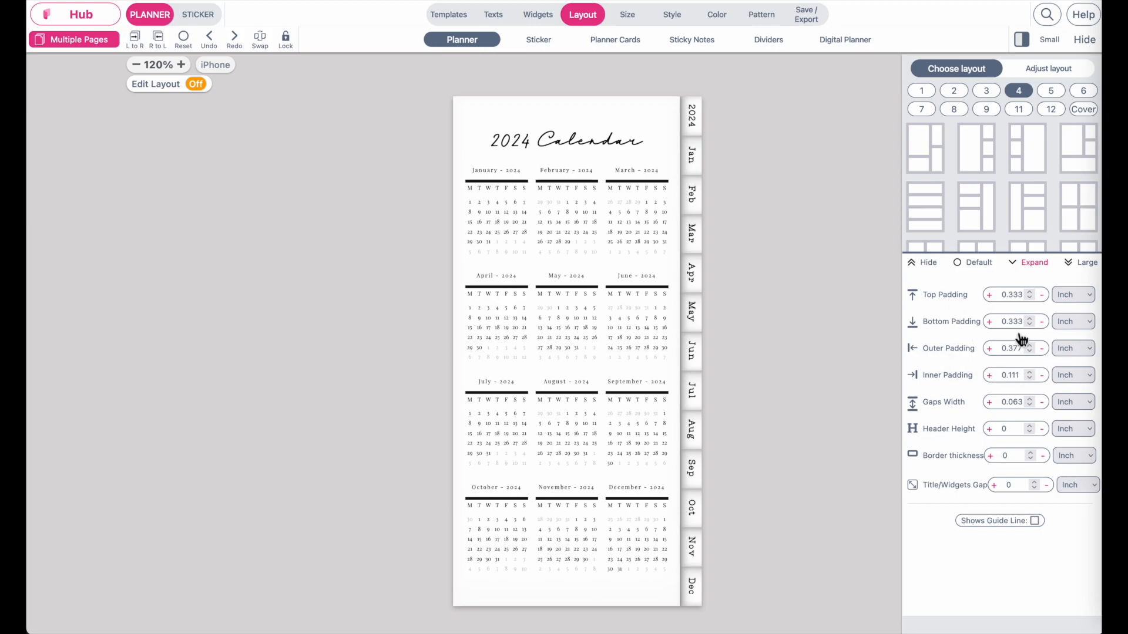
left_click(1043, 323)
left_click(1043, 323)
left_click(1043, 323)
left_click(1044, 323)
left_click(1043, 323)
left_click(1045, 324)
left_click(1044, 324)
left_click(1045, 324)
left_click(1045, 324)
left_click(1045, 324)
left_click(1044, 325)
left_click(1044, 324)
left_click(1045, 324)
left_click(1044, 324)
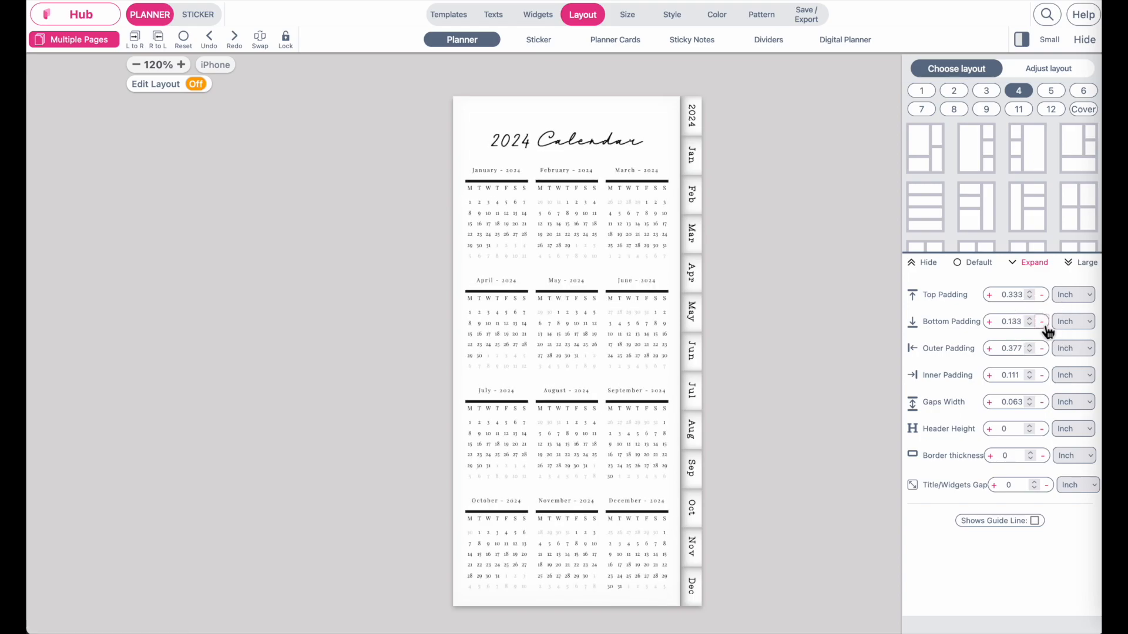
left_click(1046, 327)
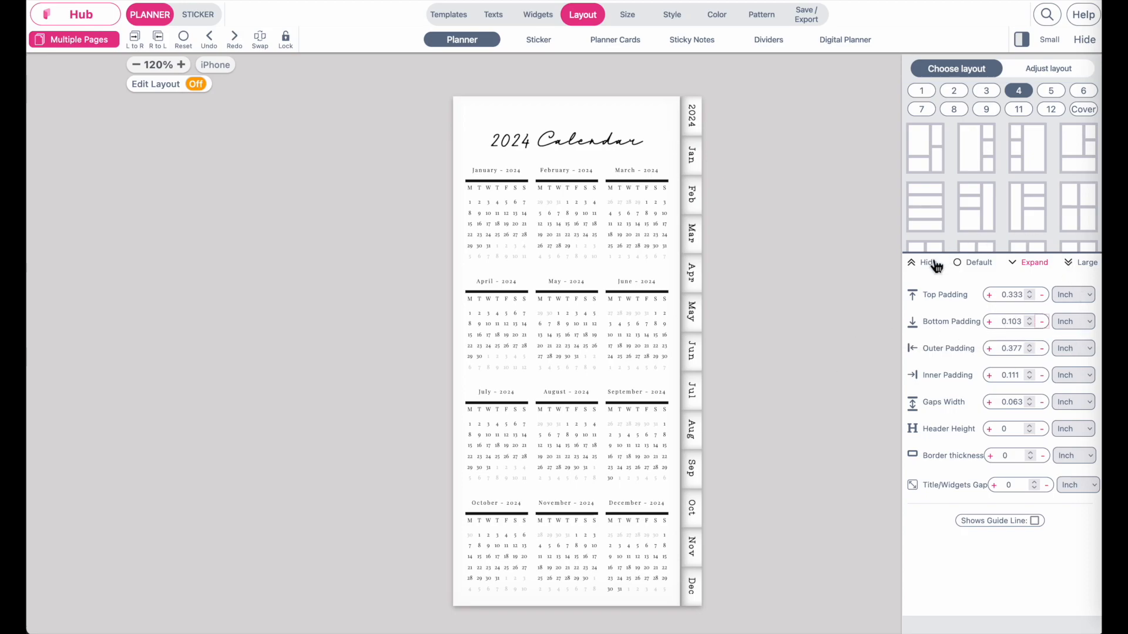
Reduce the top padding of the planner page to 0.103 inch
left_click(1049, 300)
left_click(1049, 300)
left_click(1049, 300)
left_click(1049, 300)
left_click(1050, 300)
left_click(1049, 300)
left_click(1049, 300)
left_click(1049, 300)
left_click(1049, 300)
left_click(1049, 300)
left_click(1049, 299)
left_click(1050, 299)
left_click(1049, 299)
left_click(1049, 299)
left_click(1049, 300)
left_click(1050, 299)
left_click(1049, 299)
left_click(1049, 300)
left_click(1042, 295)
left_click(1041, 295)
left_click(1041, 295)
left_click(1049, 299)
left_click(1049, 299)
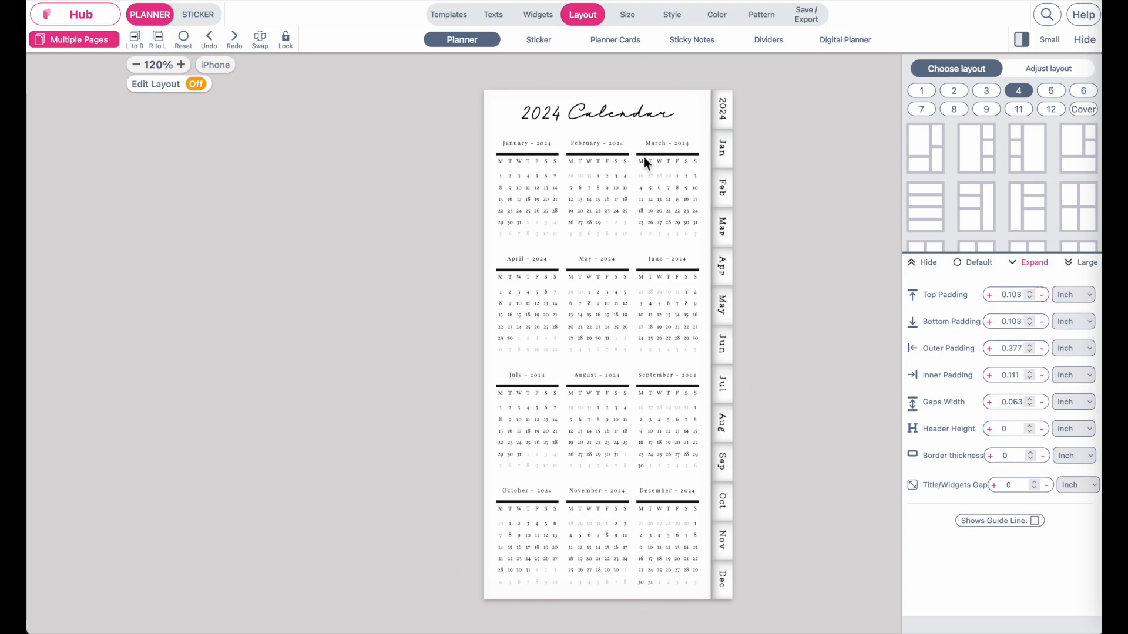
Show the page list beside the digital planner tab settings and name page 1 "2024"
left_click(72, 40)
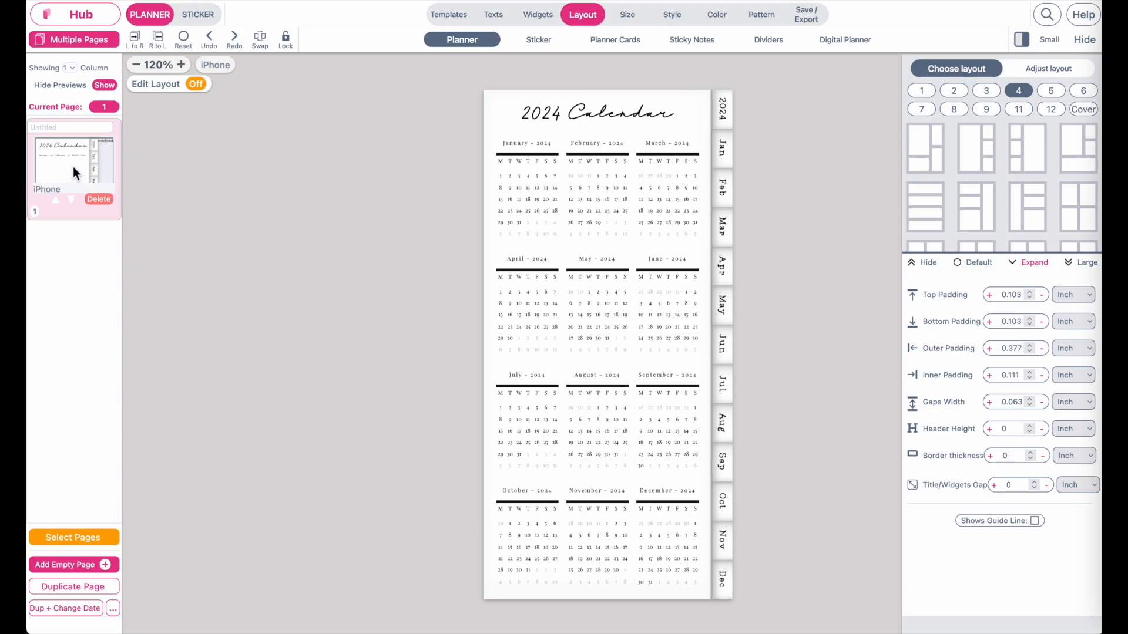
left_click(844, 41)
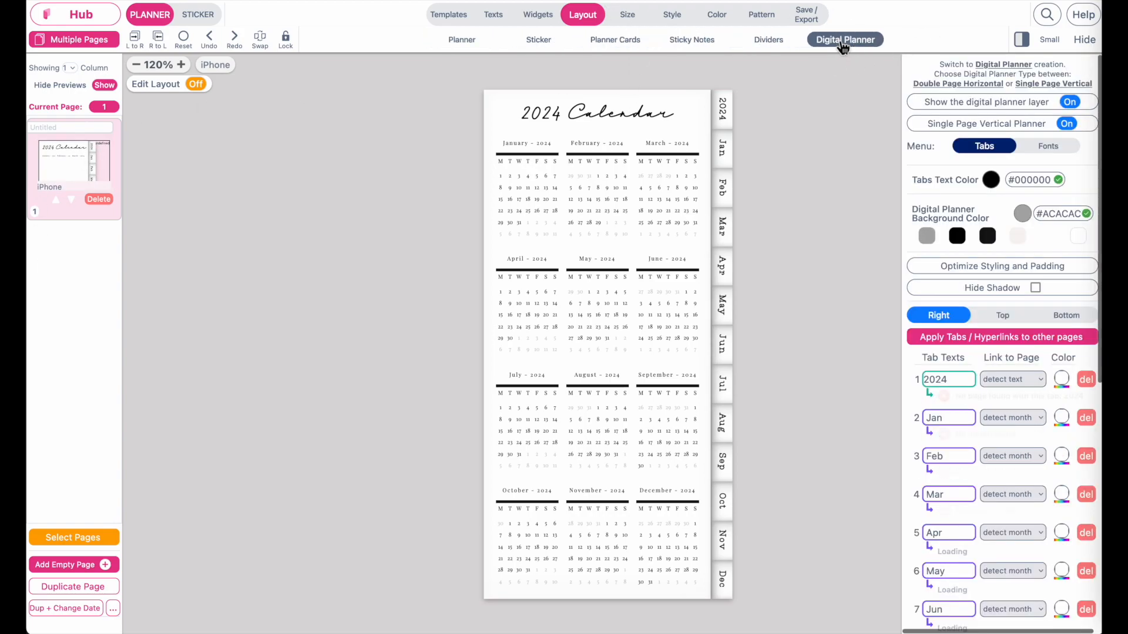
scroll(1012, 413, "down", 2)
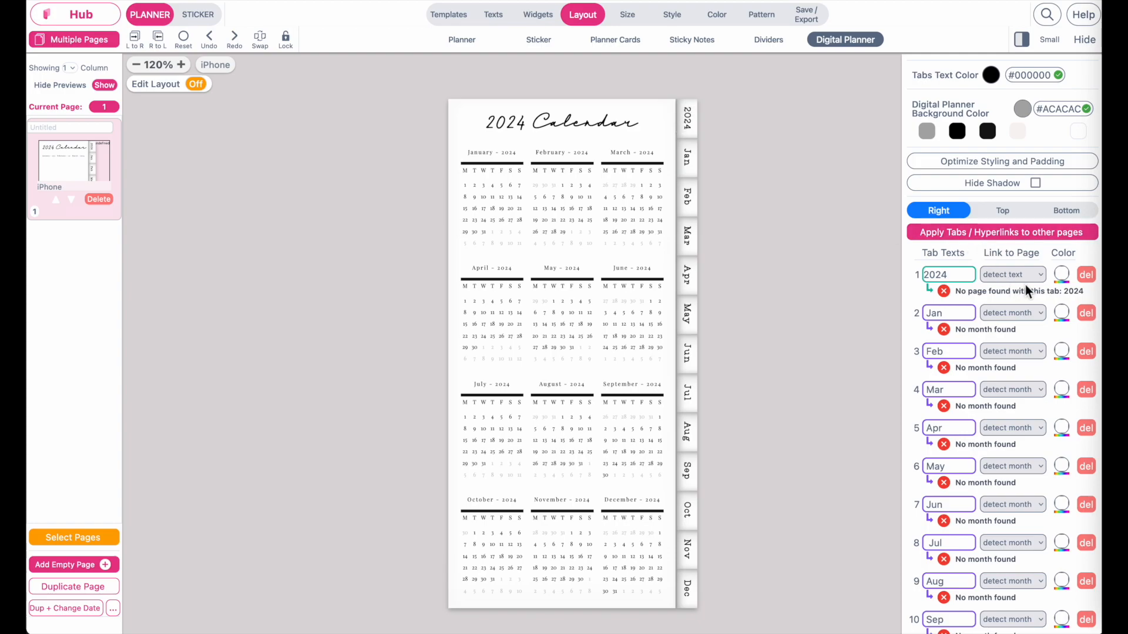
left_click(77, 128)
type("2024")
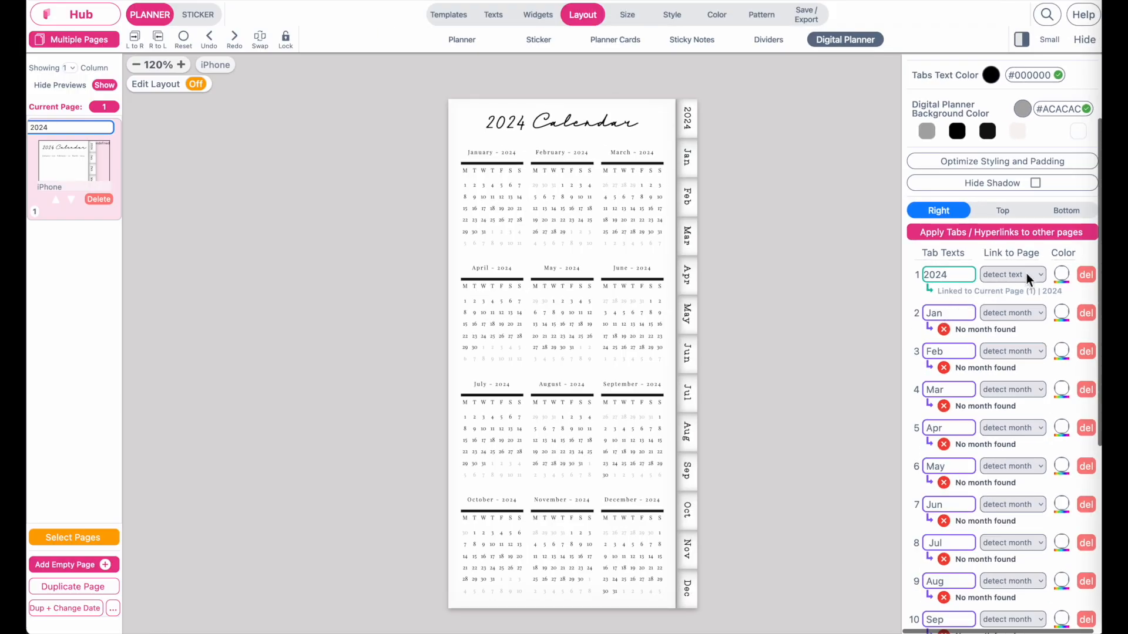
Set the first tab's page link to detect month and try the tab texts Index, Notes and Lists
left_click(1027, 274)
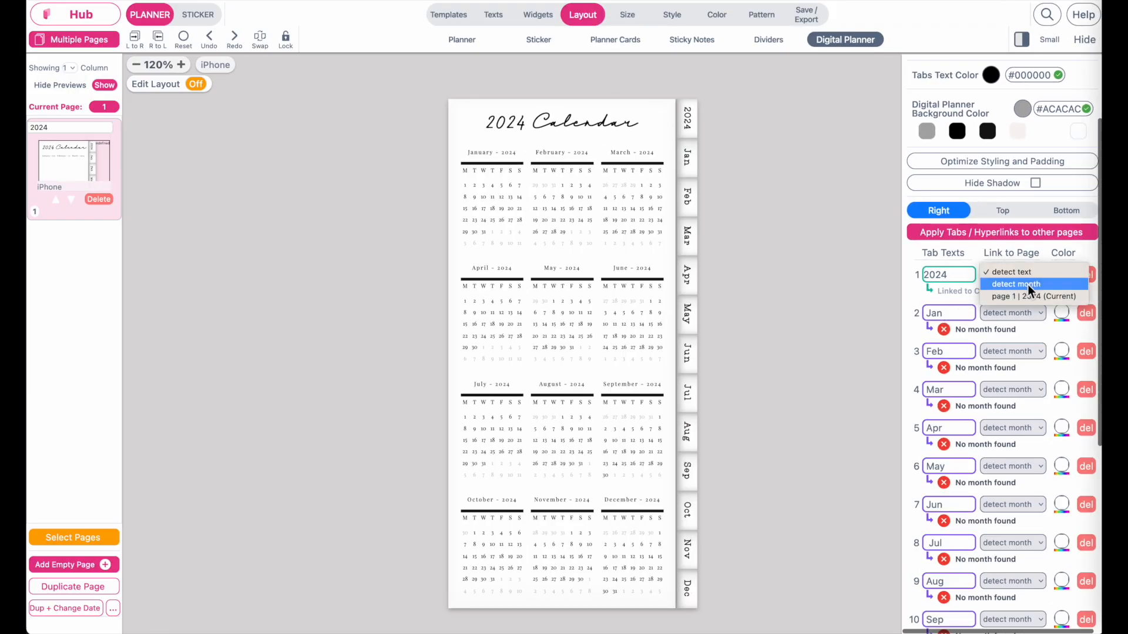
left_click(1029, 289)
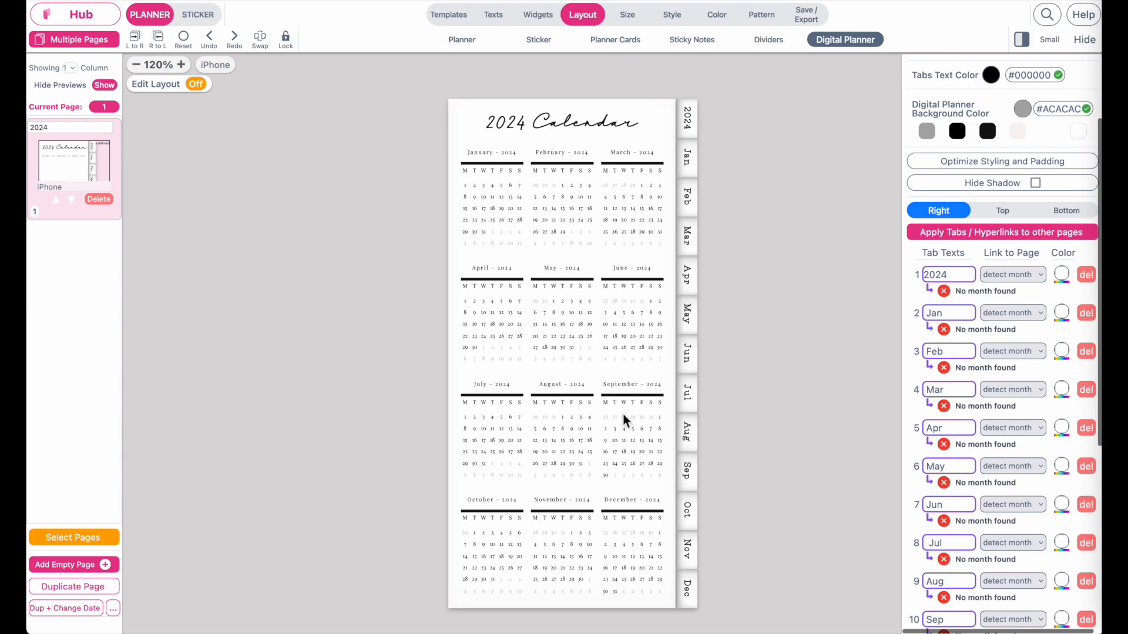
left_click_drag(968, 276, 904, 283)
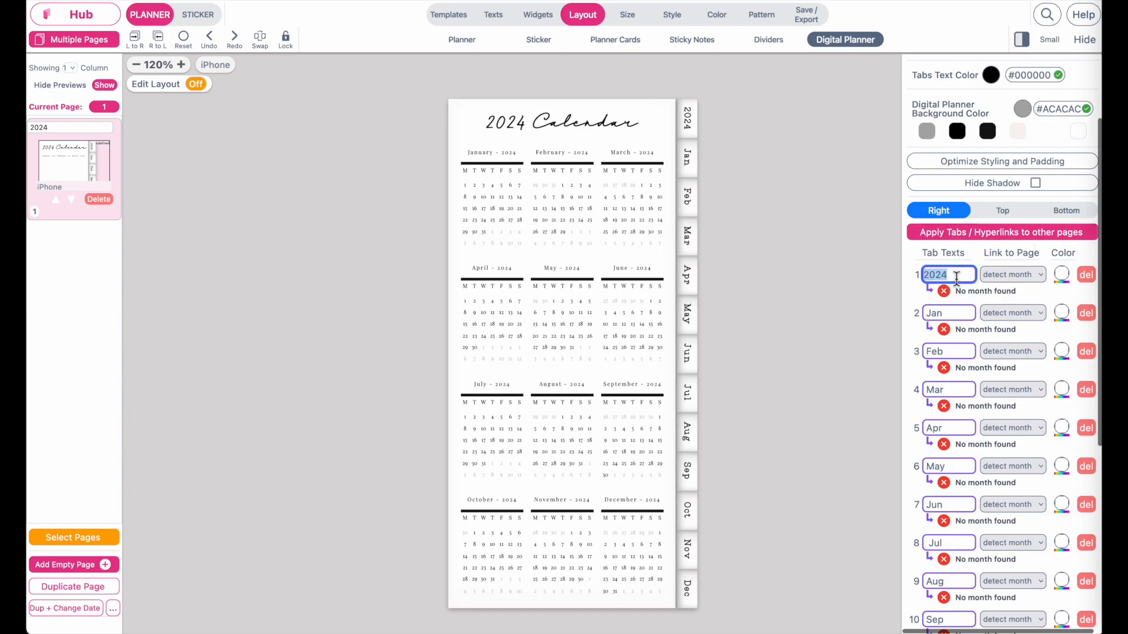
type("Index")
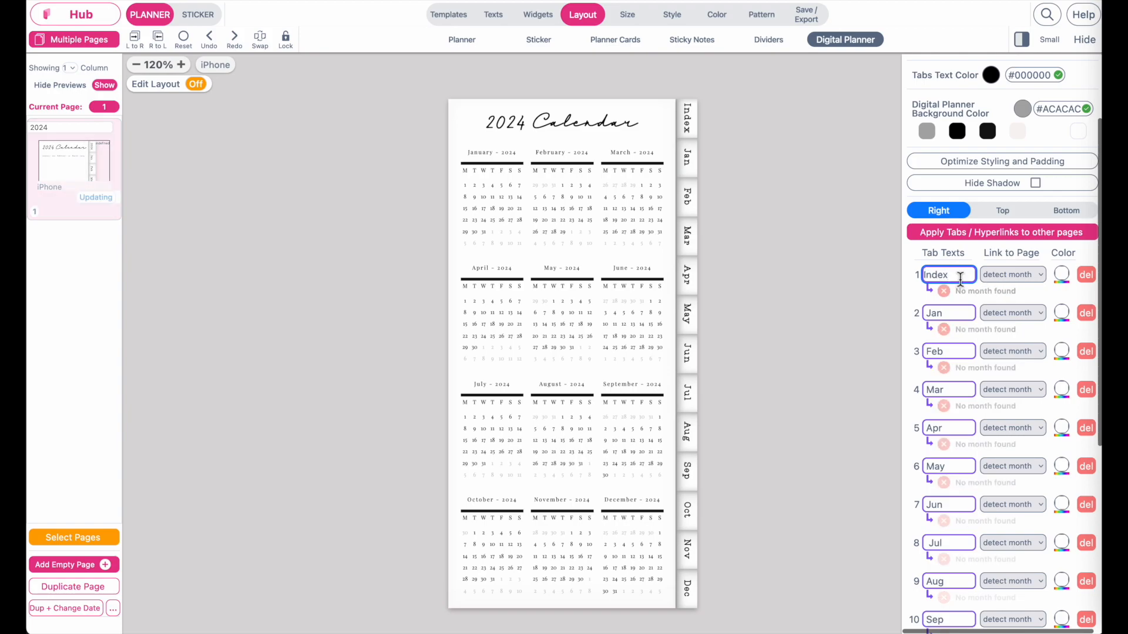
left_click_drag(961, 276, 898, 279)
type("Notes")
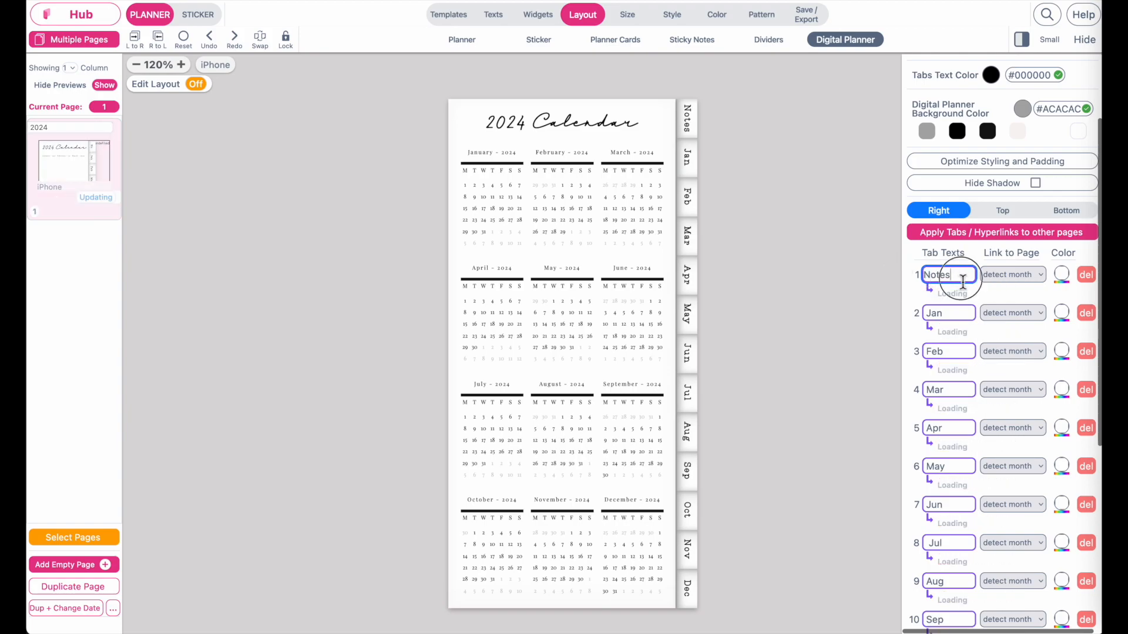
left_click_drag(966, 275, 863, 282)
type("Lists")
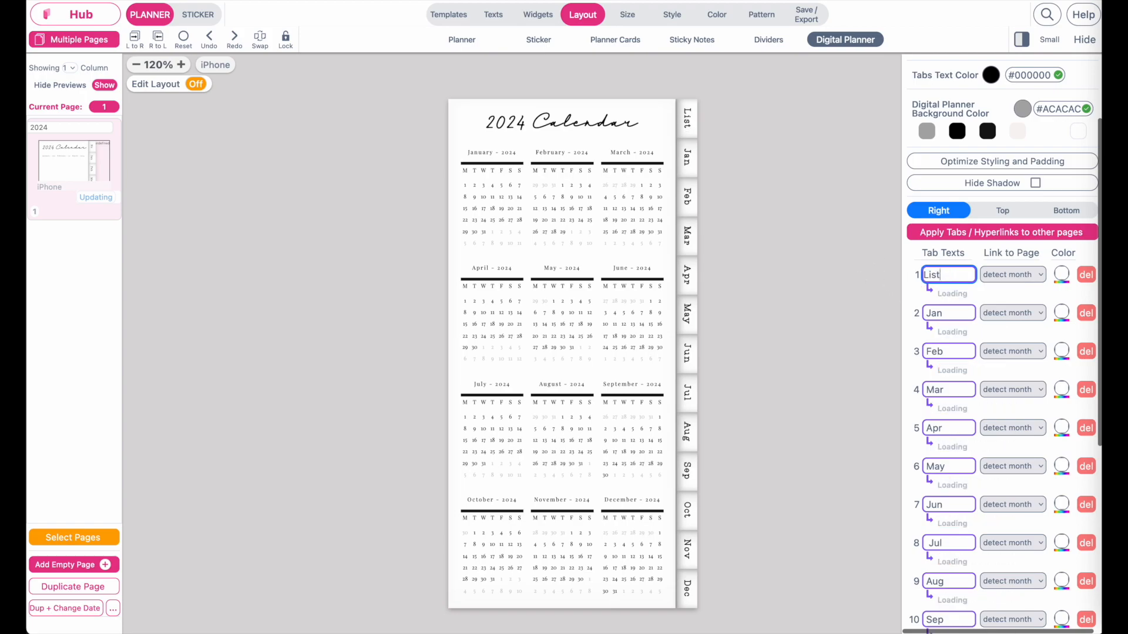
Set the first tab's page link to detect text and its tab text to 2024
left_click(1002, 275)
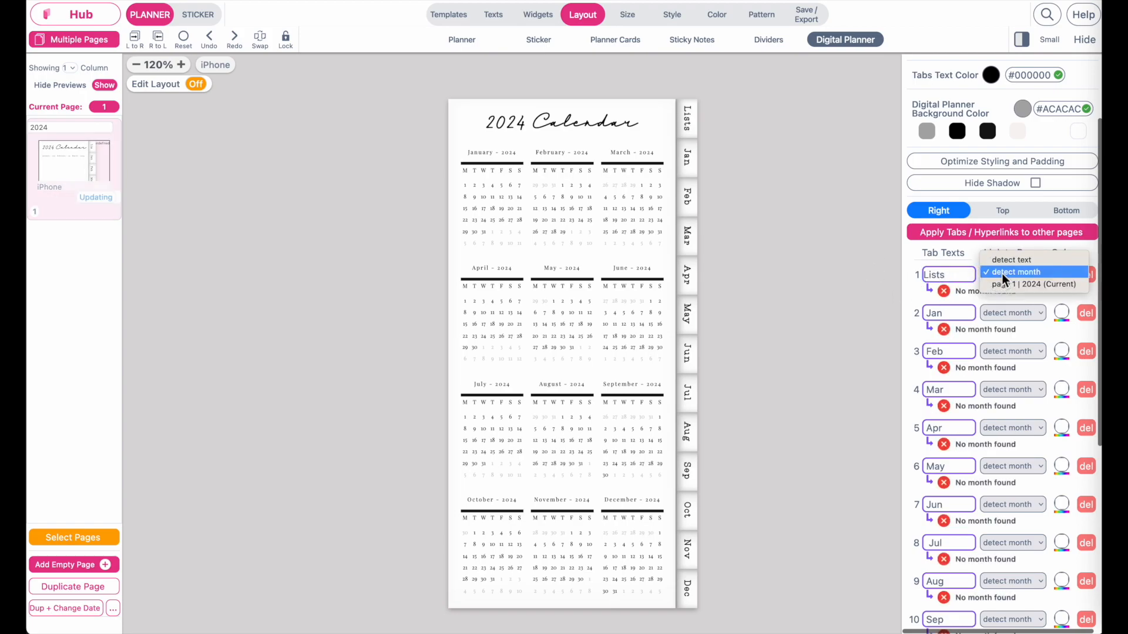
left_click(1041, 262)
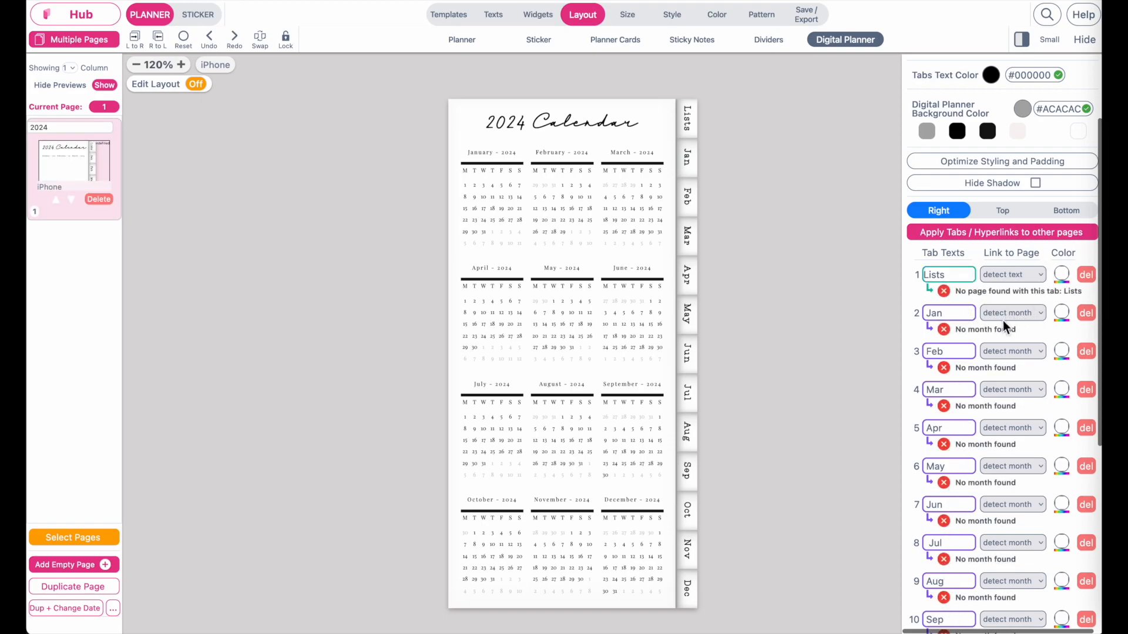
double_click(942, 274)
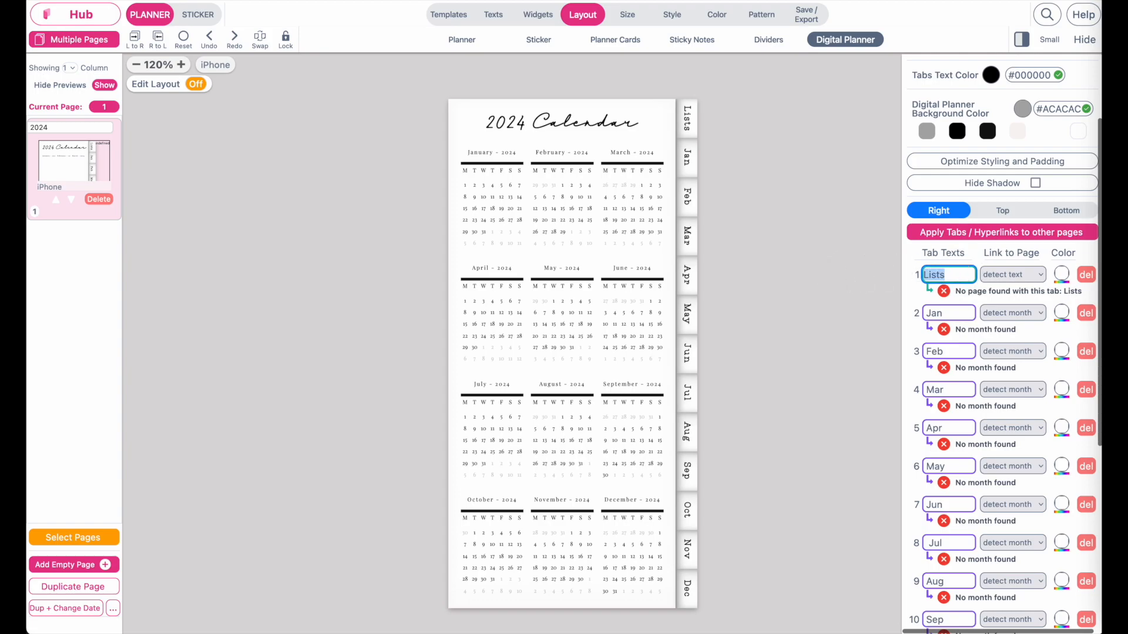
type("2024")
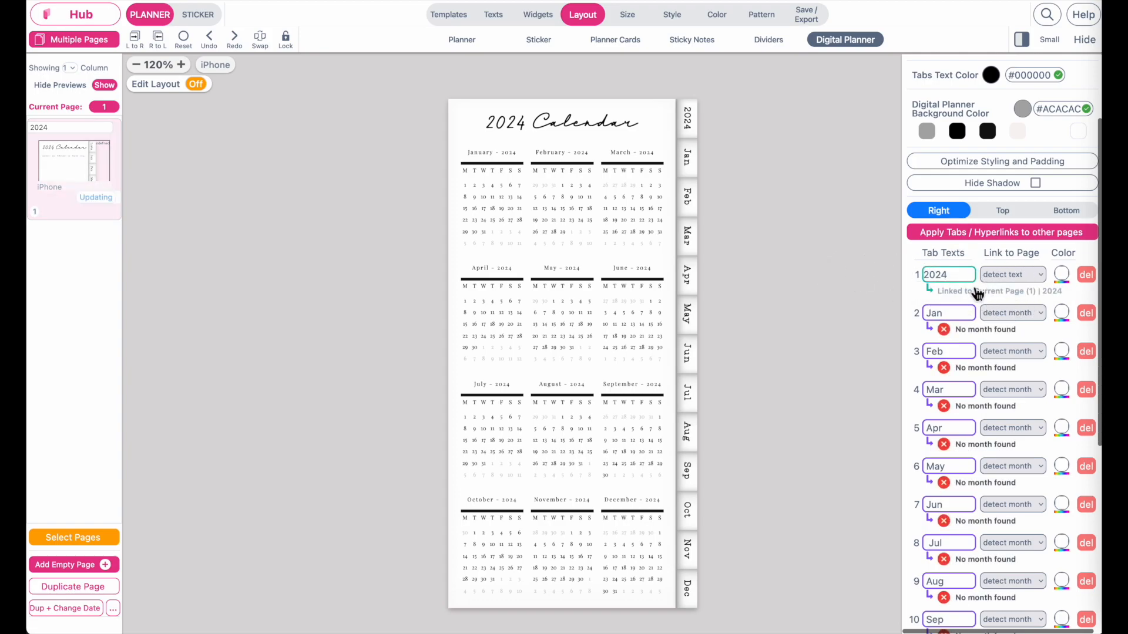
Replace page 1's name with a non-matching letter to test the tab link, and restore the name to 2024
left_click(74, 129)
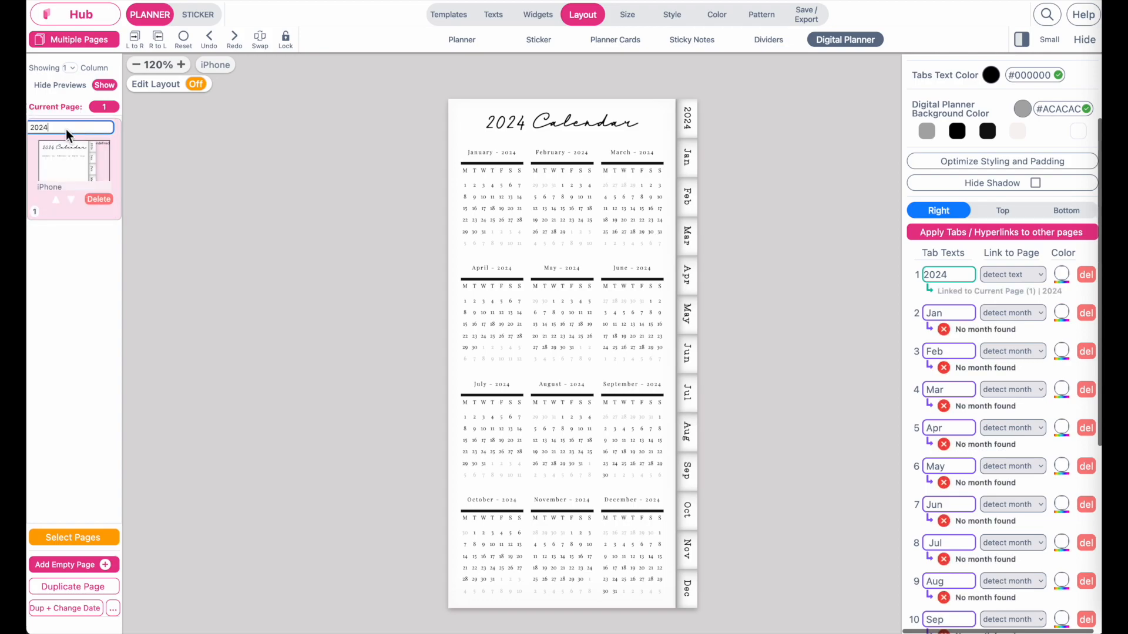
type("I")
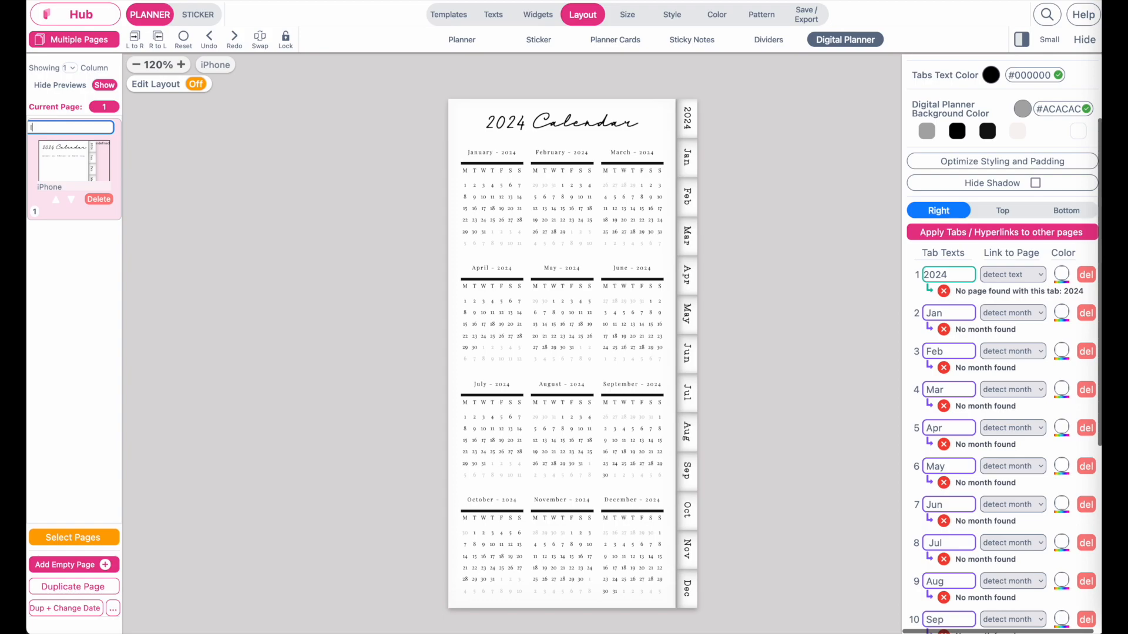
type("2024")
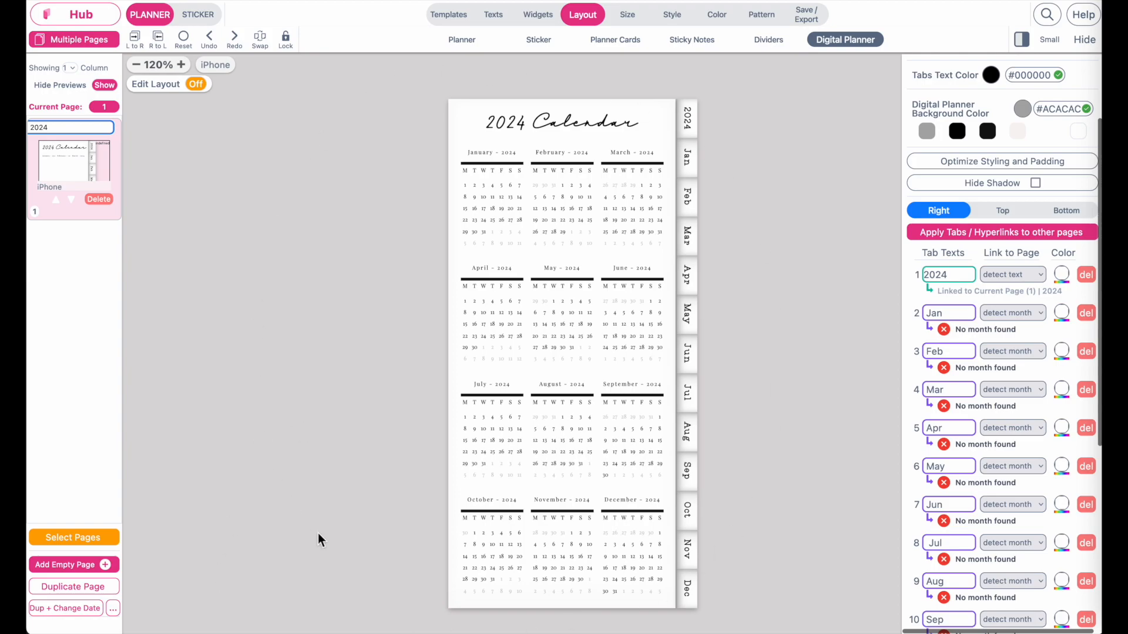
Duplicate the 2024 page and list the Starter Phone Planner templates for the new page
left_click(87, 588)
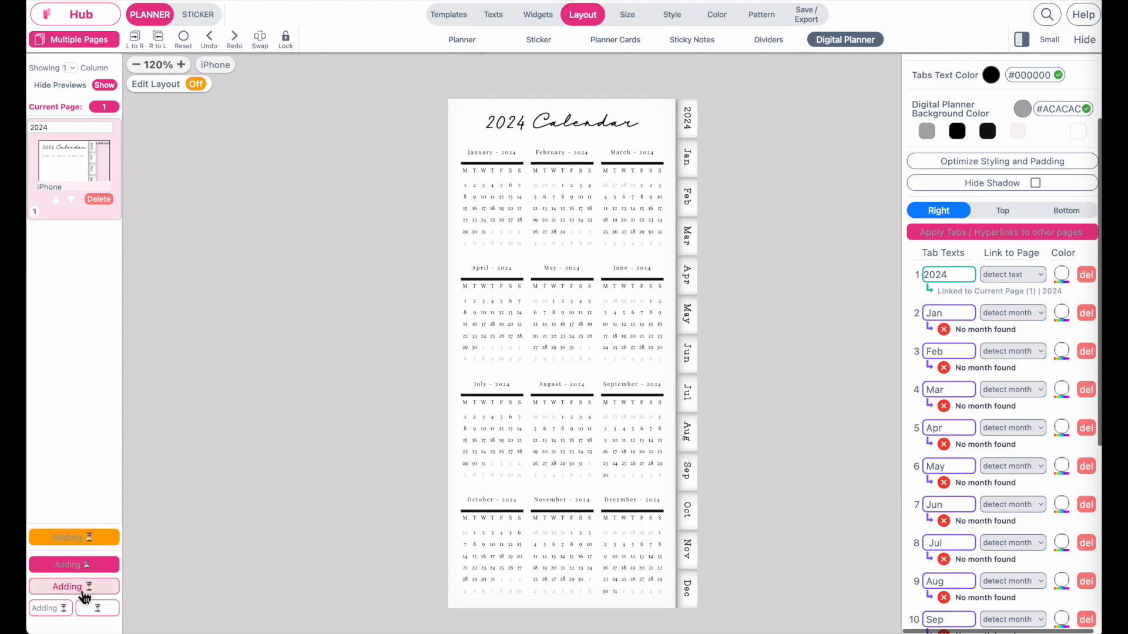
left_click(449, 17)
left_click(1051, 73)
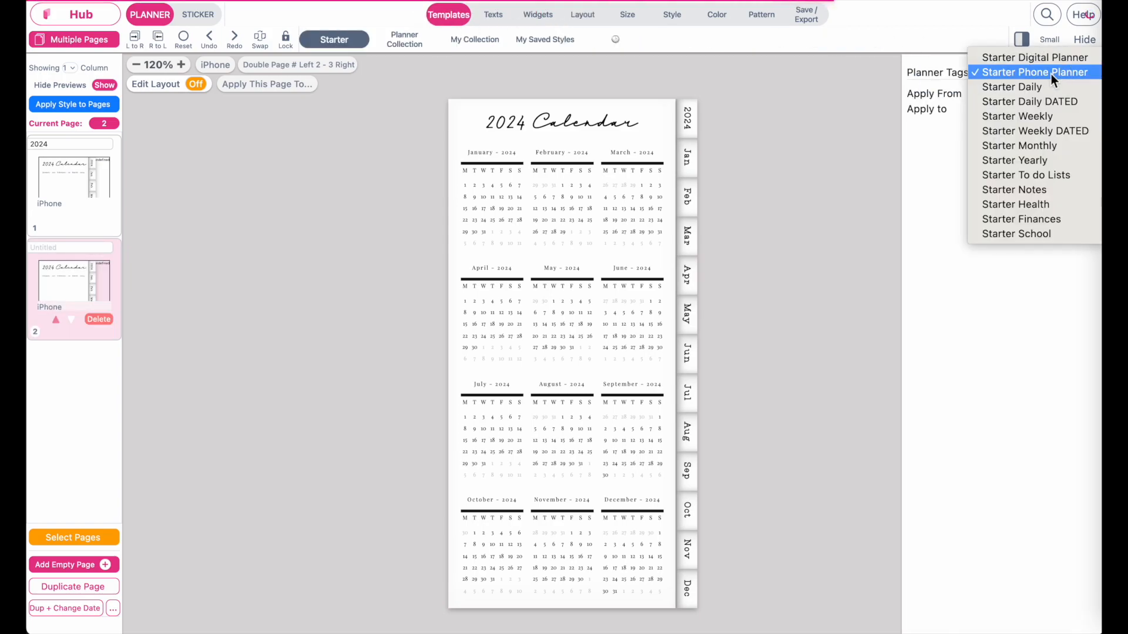
left_click(1048, 87)
left_click(1047, 74)
left_click(1049, 58)
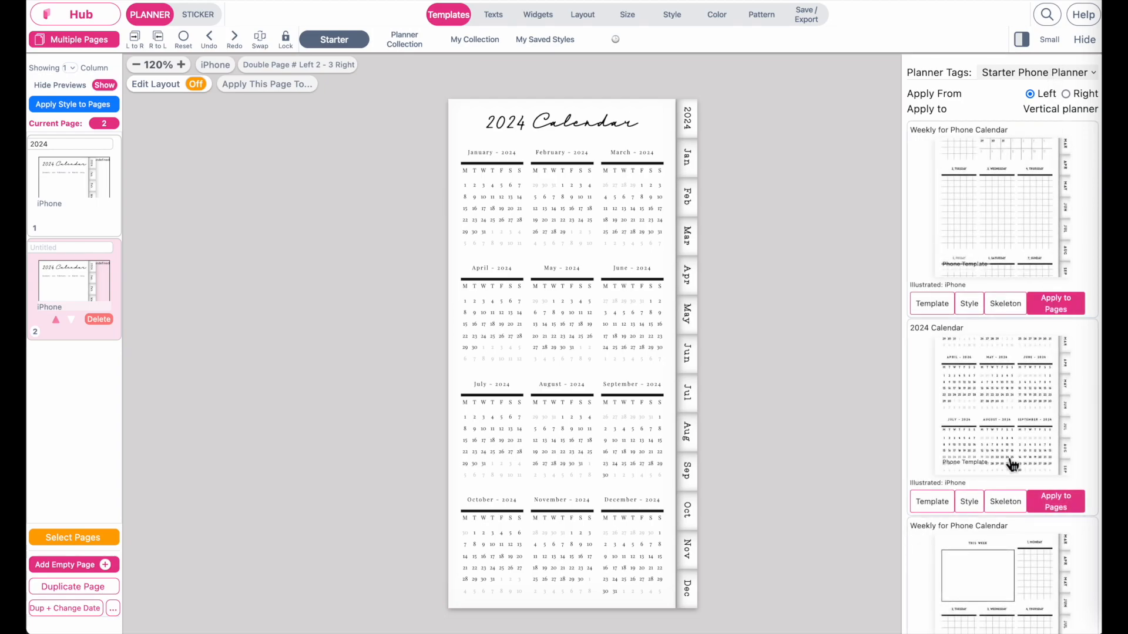
Apply the skeleton of a Monthly for Phone Calendar template with a notes box above the calendar to page 2
scroll(1010, 460, "down", 4)
scroll(1011, 466, "down", 3)
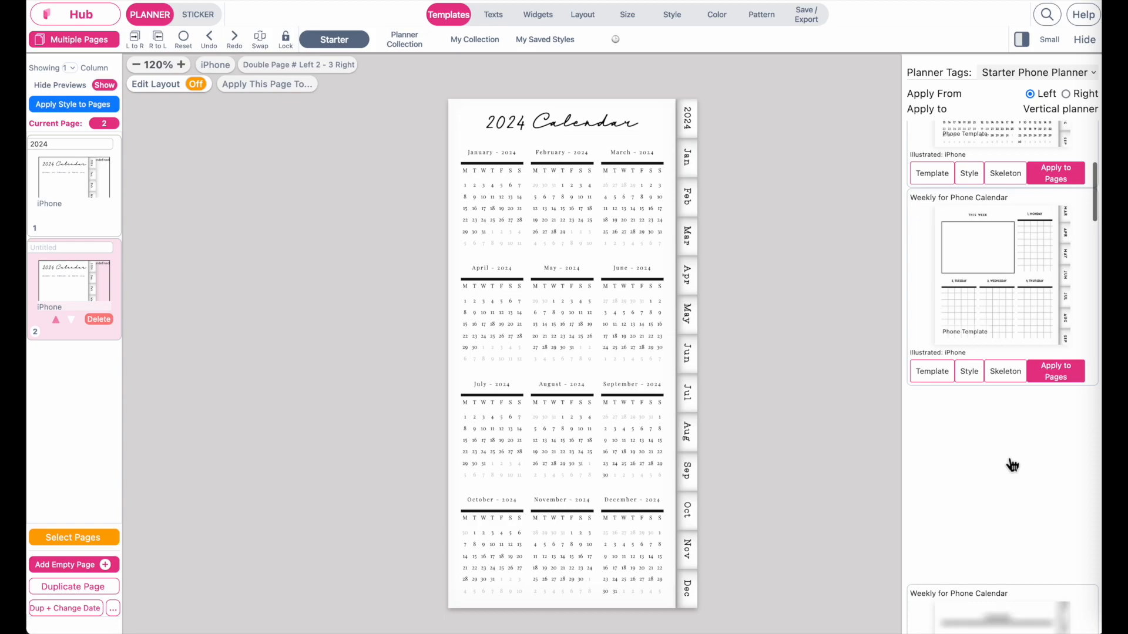
scroll(1012, 465, "down", 3)
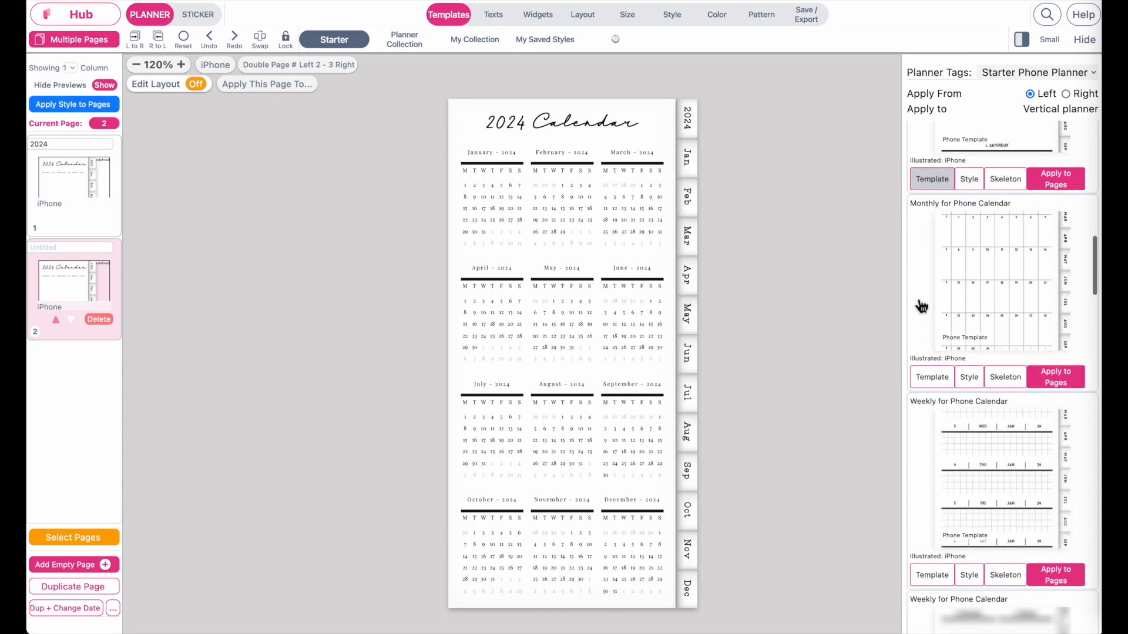
scroll(950, 348, "down", 3)
scroll(986, 348, "up", 3)
left_click(1005, 462)
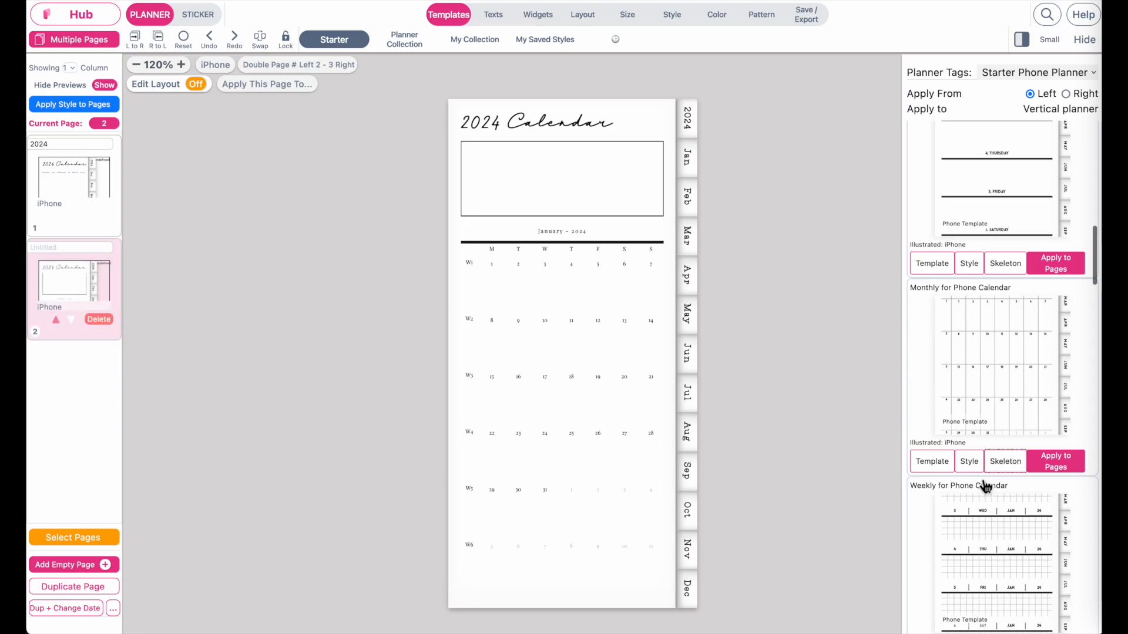
Apply the style of a Monthly for Phone Calendar template to page 2
left_click(977, 470)
left_click(734, 18)
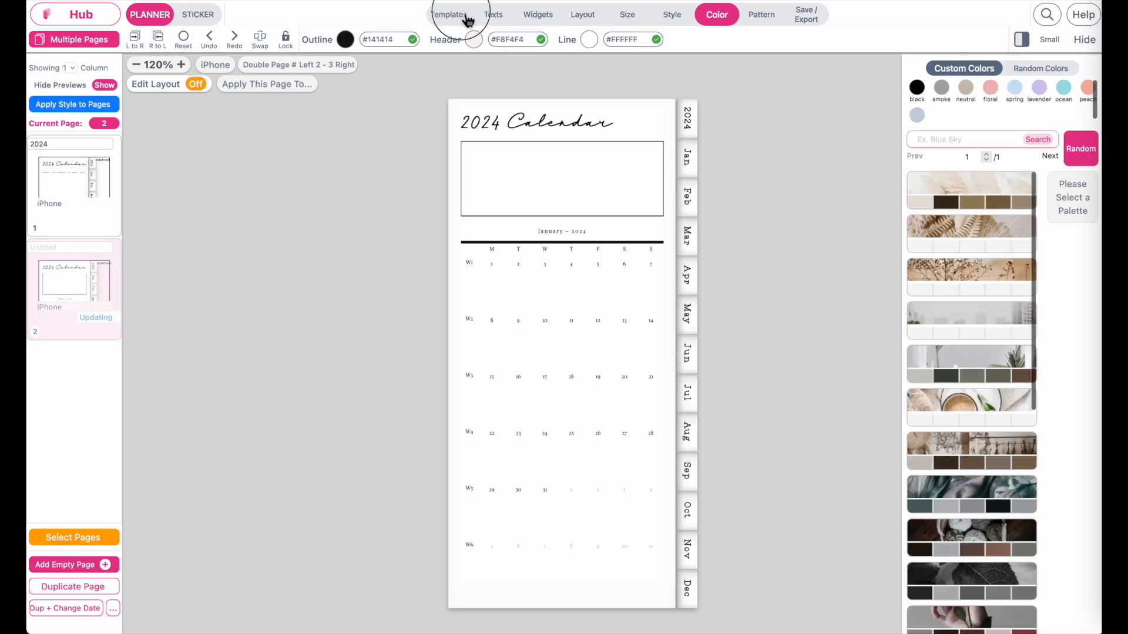
left_click(449, 15)
left_click(65, 194)
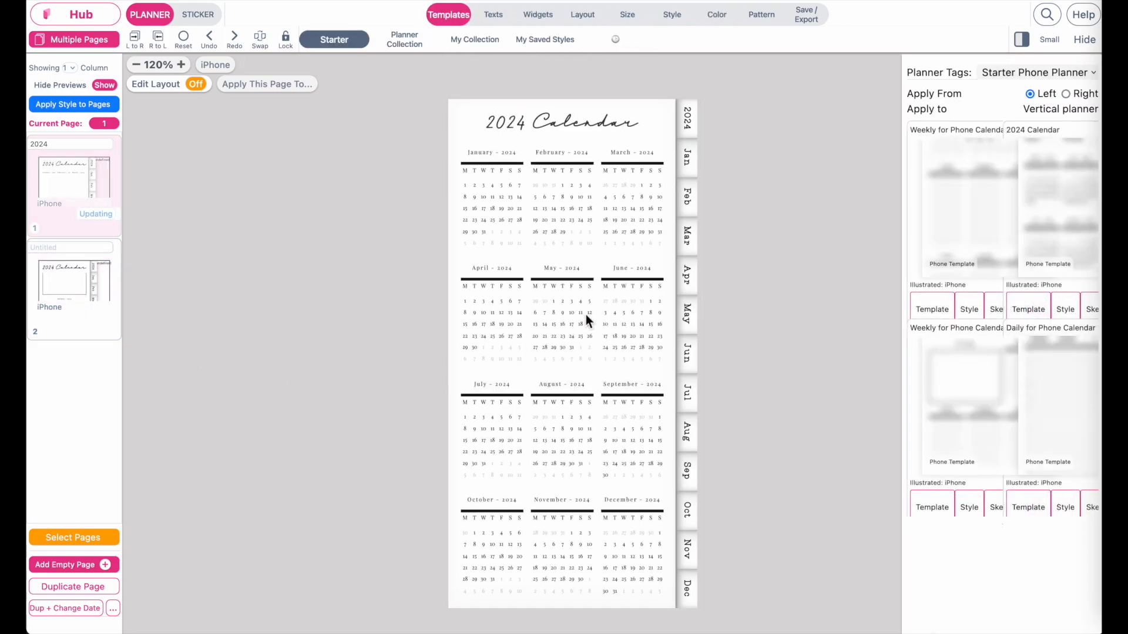
left_click(728, 18)
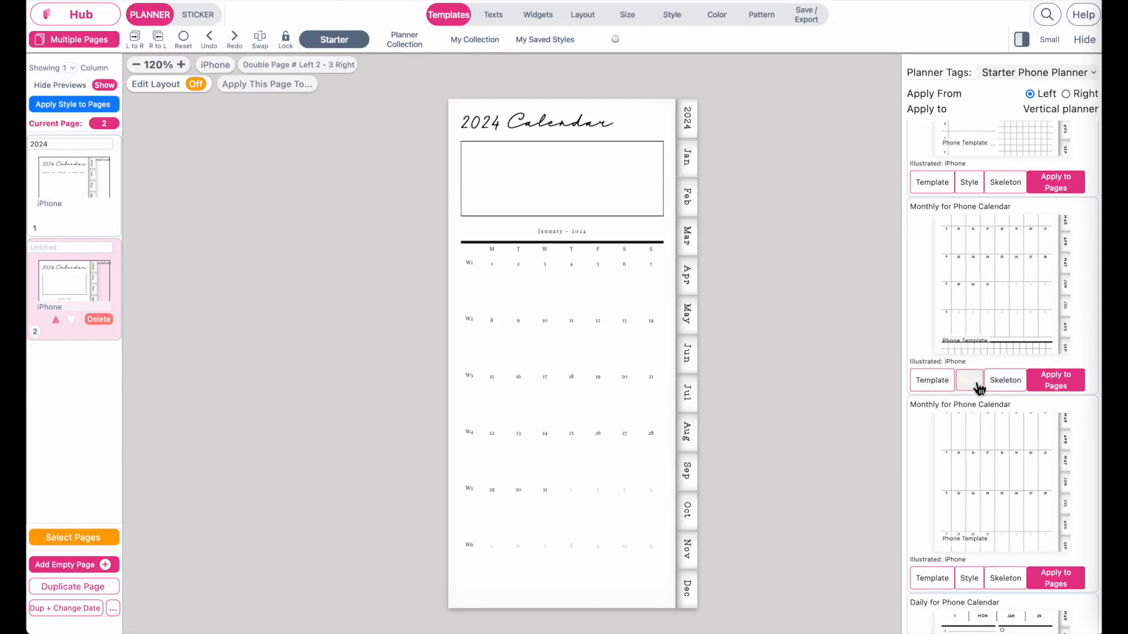
left_click(879, 456)
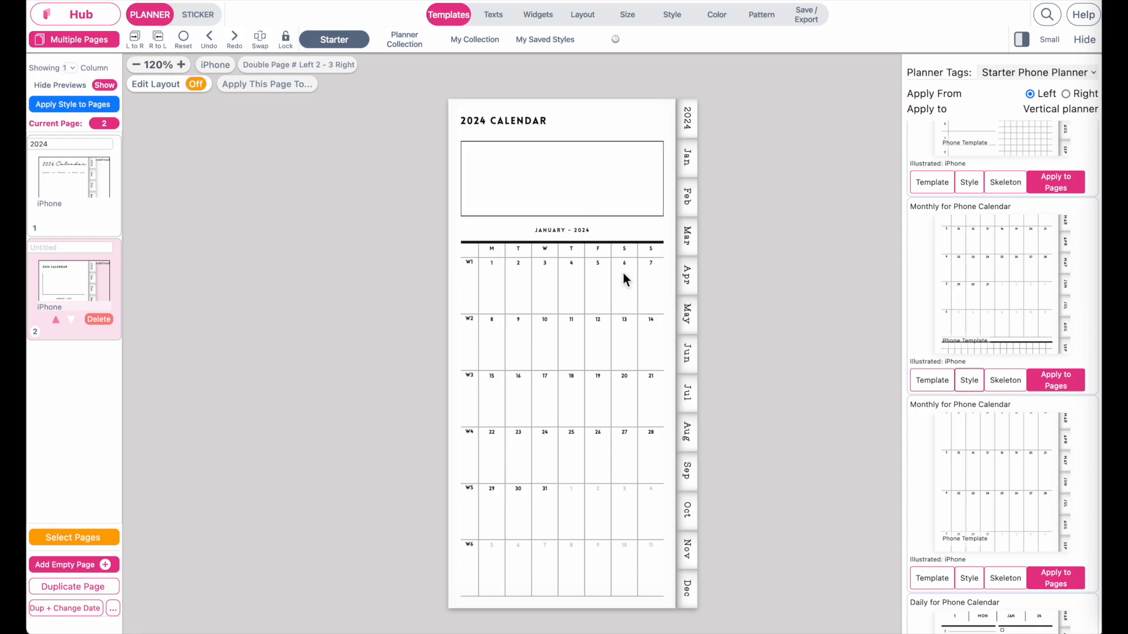
Compare other monthly skeletons on page 2 and apply the one with a notes box below the calendar
scroll(994, 517, "down", 2)
left_click(1006, 449)
scroll(1007, 458, "down", 2)
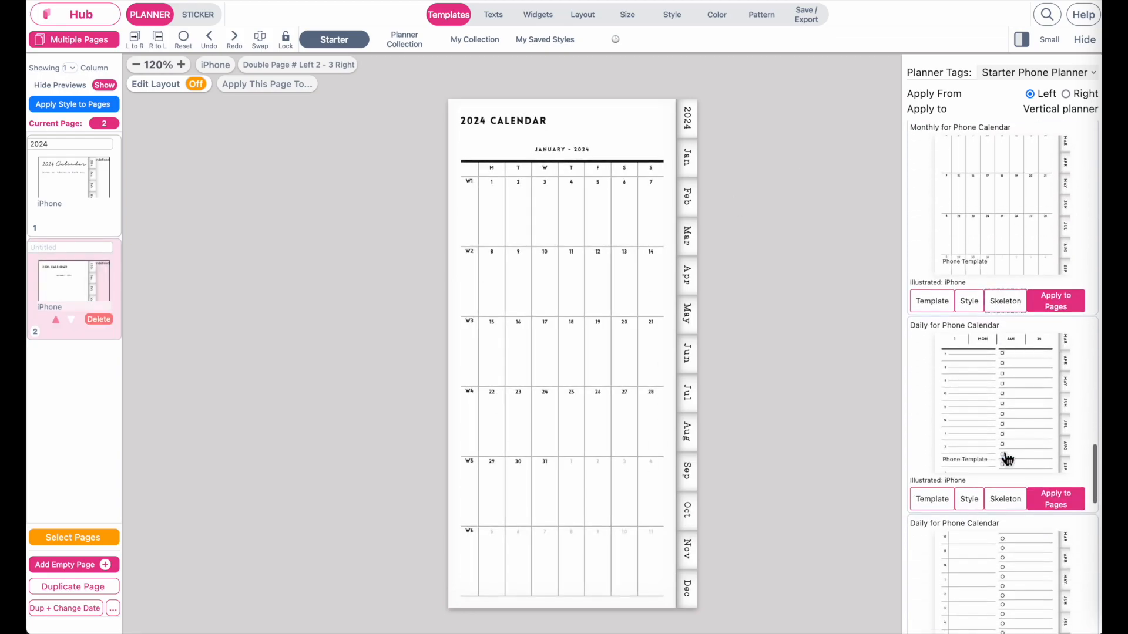
scroll(1006, 458, "up", 2)
left_click(1005, 422)
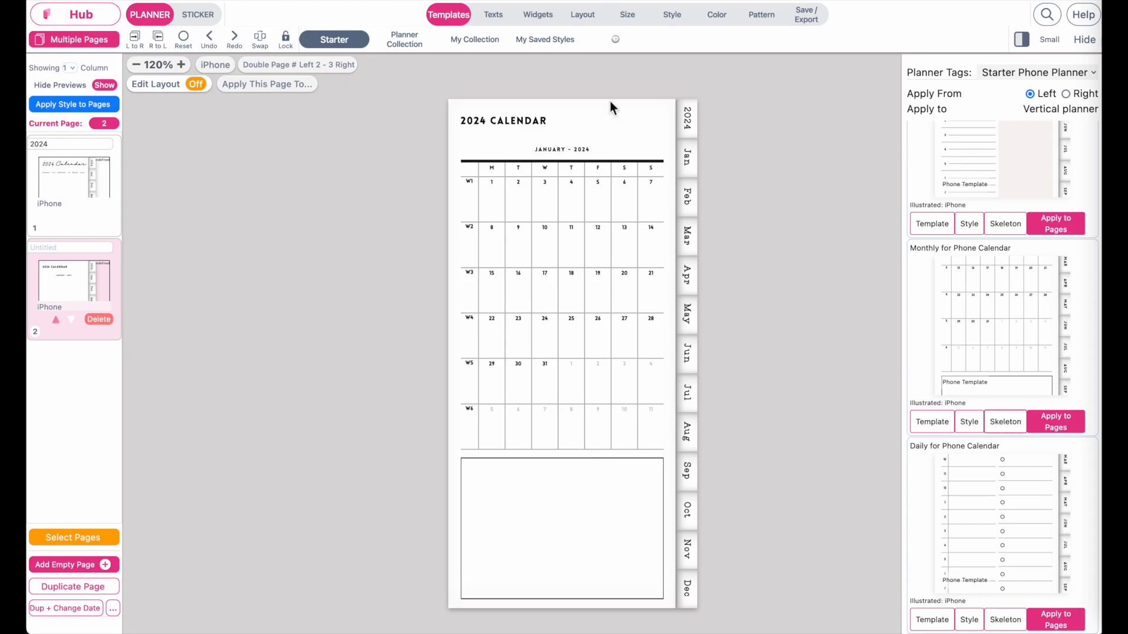
Set the date of page 2's monthly calendar to January 2024
left_click(575, 288)
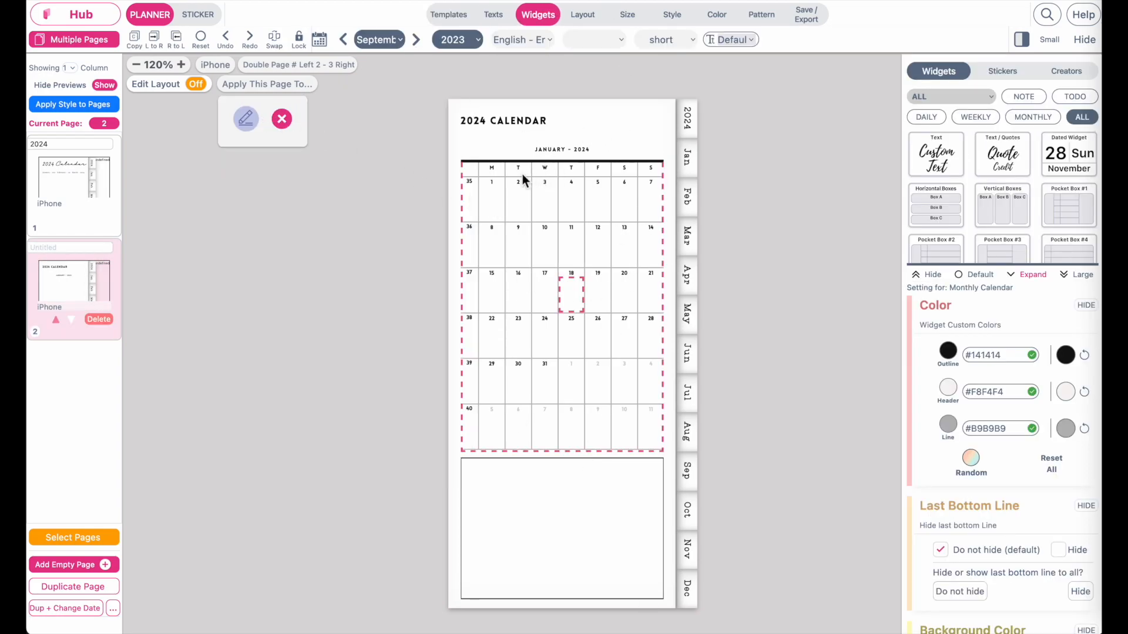
left_click(379, 40)
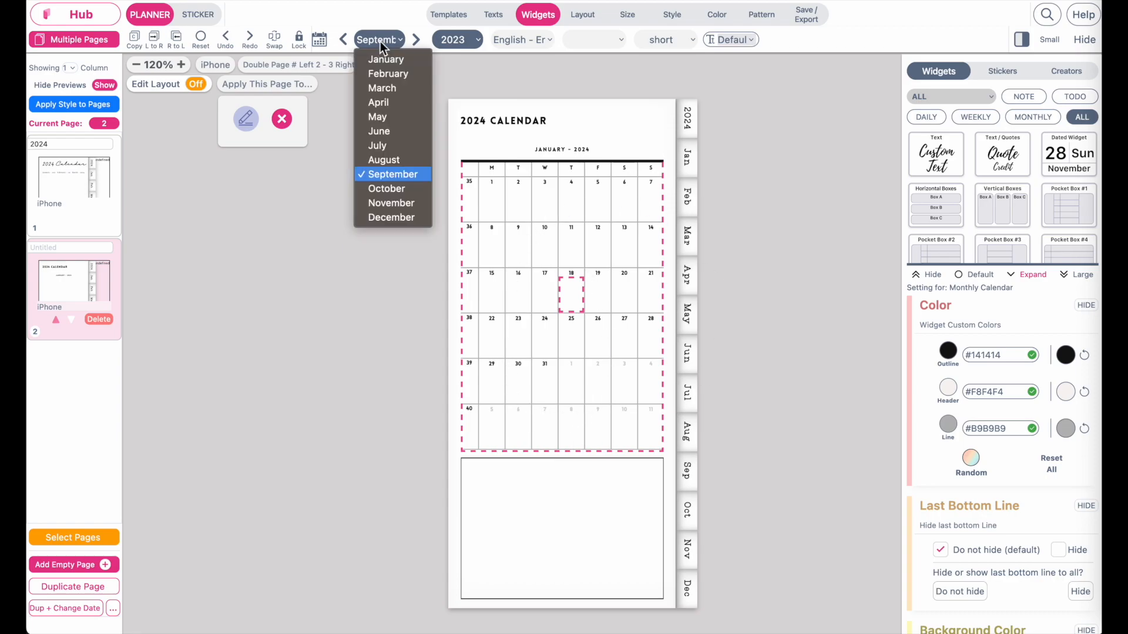
left_click(428, 59)
left_click(457, 40)
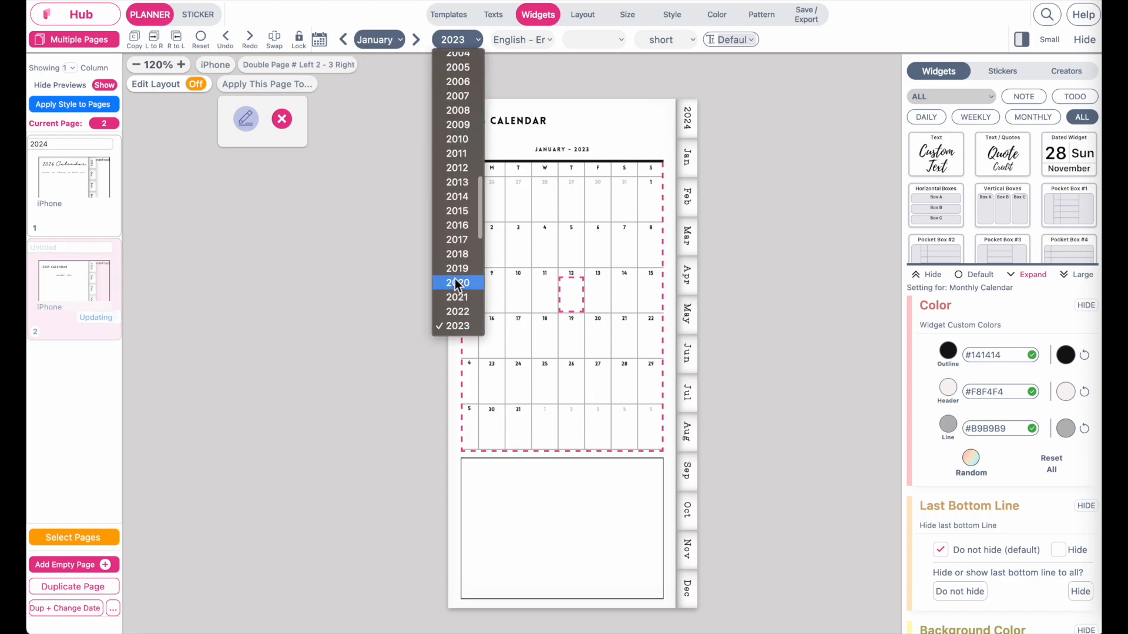
left_click(461, 311)
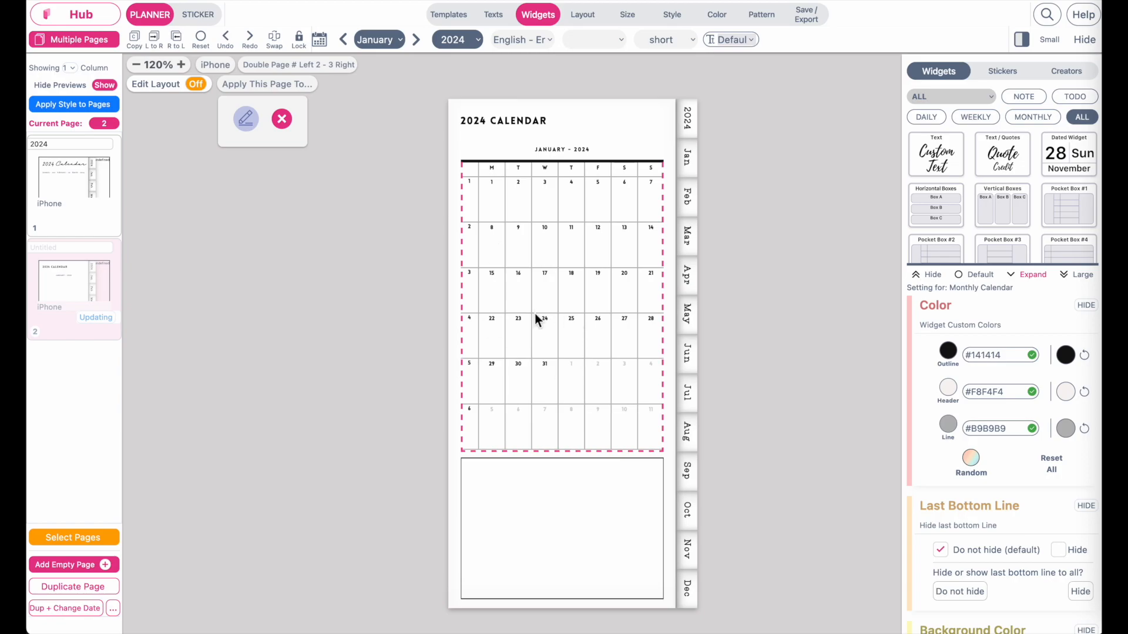
Hide the "2024 Calendar" page title on page 2, using the title setting for both pages
left_click(558, 121)
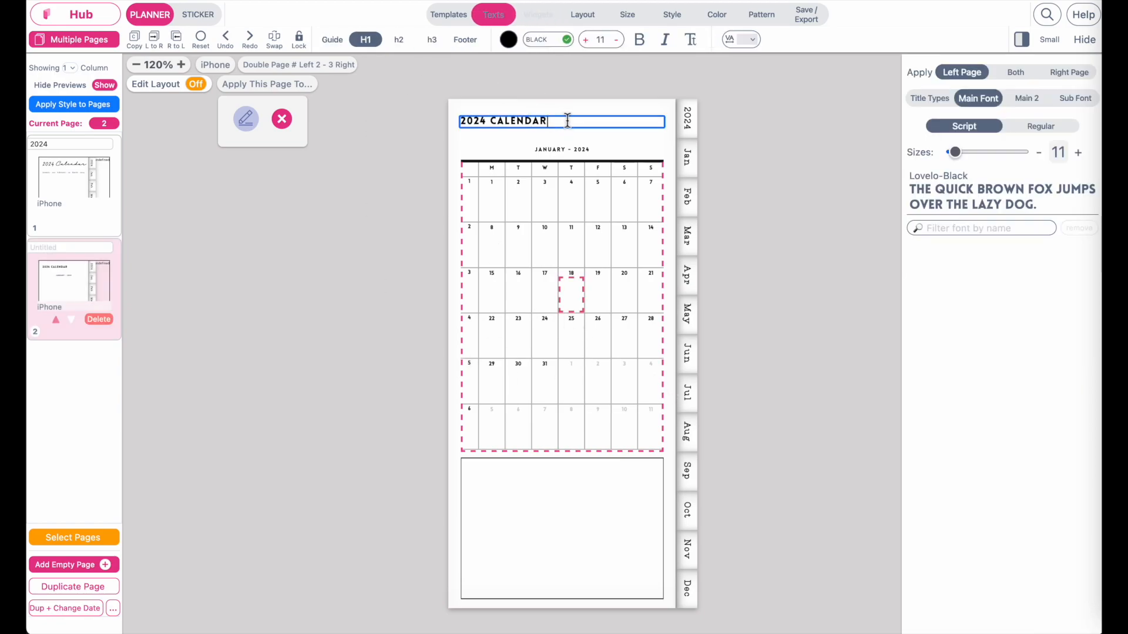
left_click_drag(563, 121, 494, 121)
left_click(497, 20)
left_click(1015, 74)
left_click(930, 104)
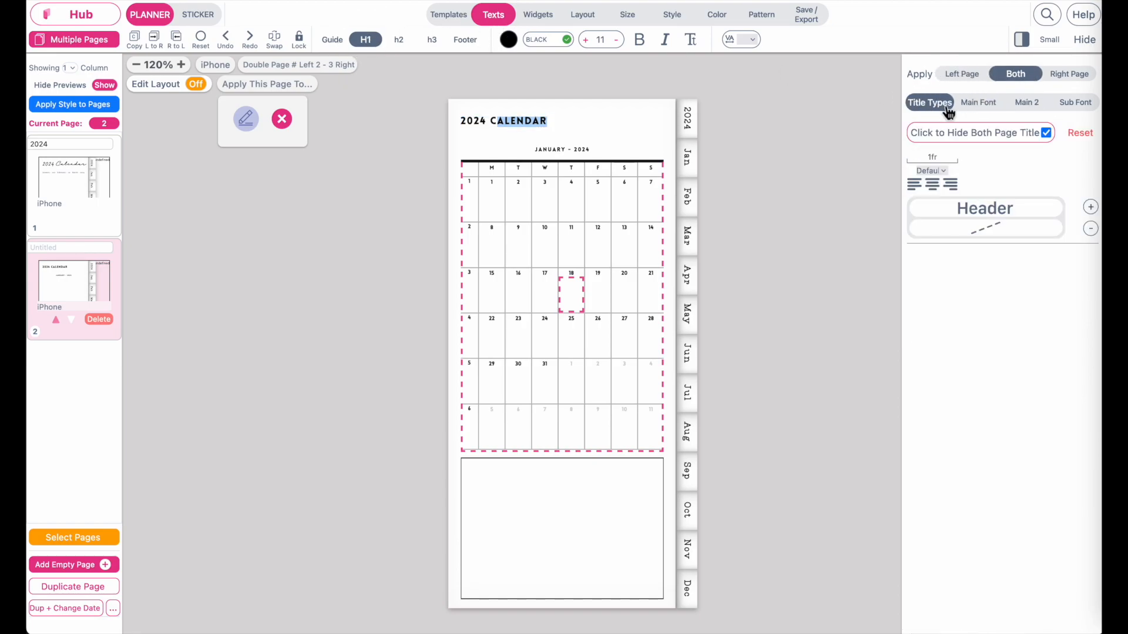
left_click(1046, 134)
left_click(832, 182)
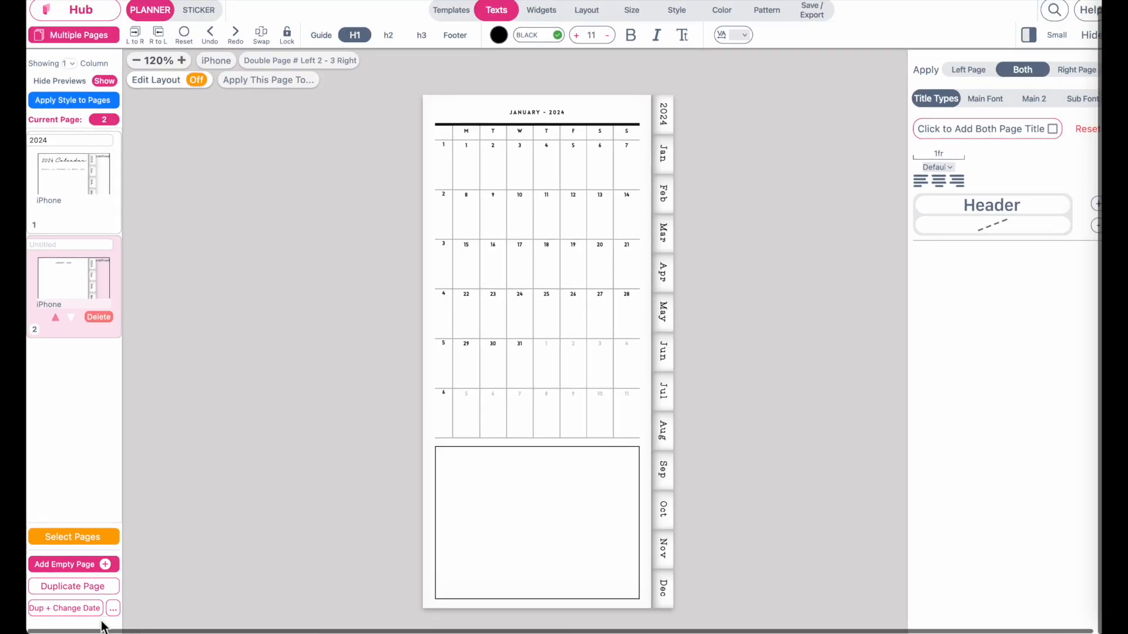
Set the duplicate and change date action to repeat 11 times, trying waits of 0.6 and 1 seconds between pages
left_click(113, 608)
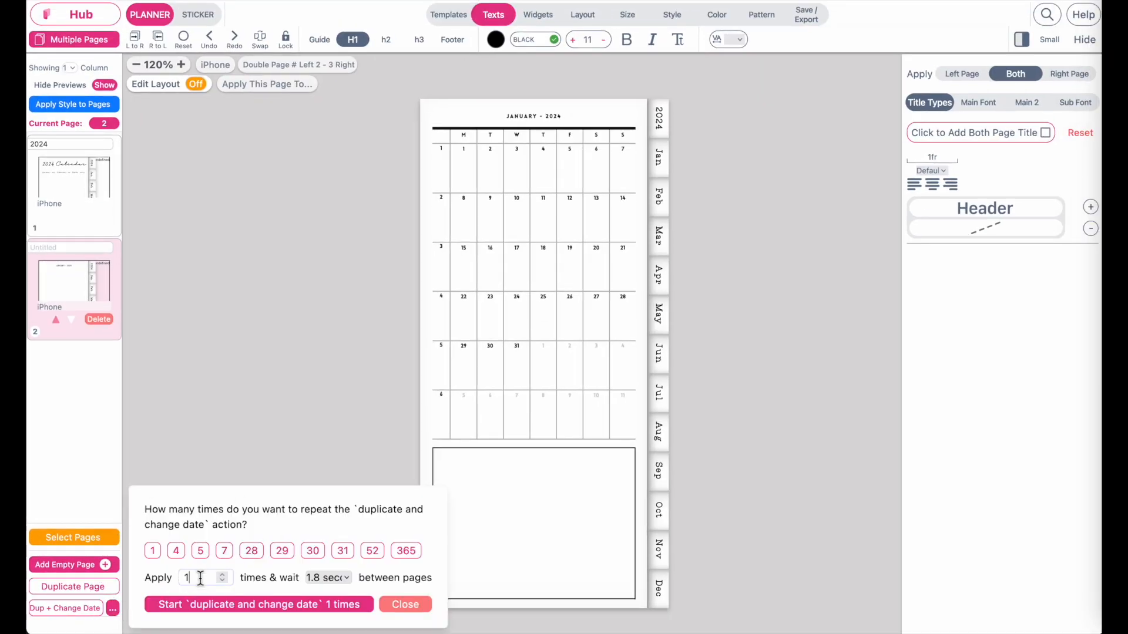
type("1")
left_click(336, 577)
left_click(351, 428)
left_click(350, 435)
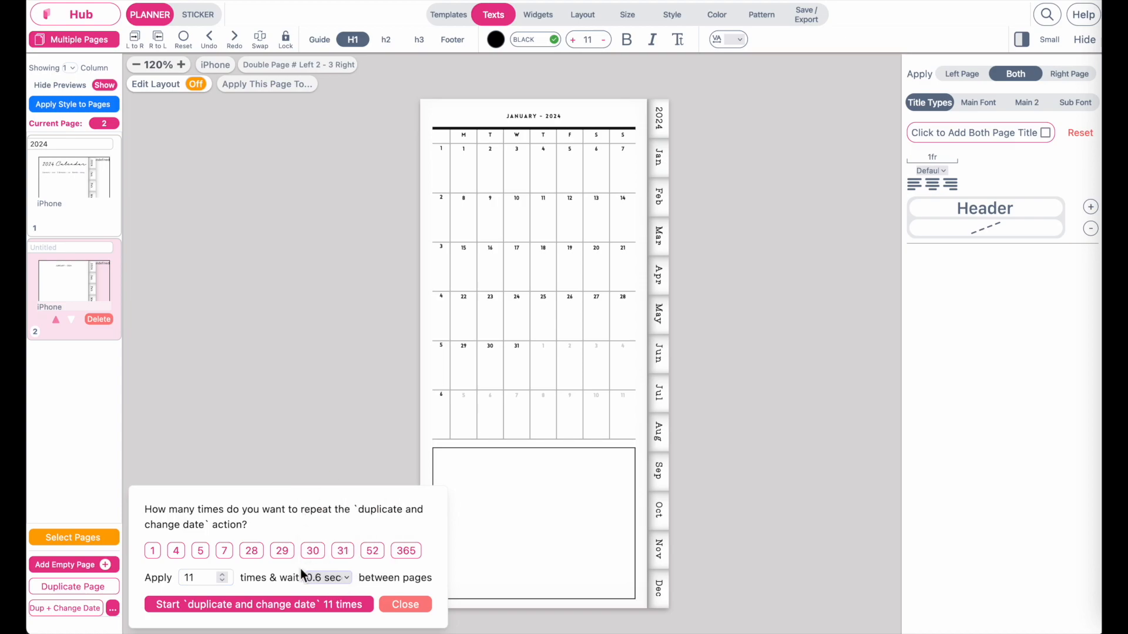
left_click(339, 581)
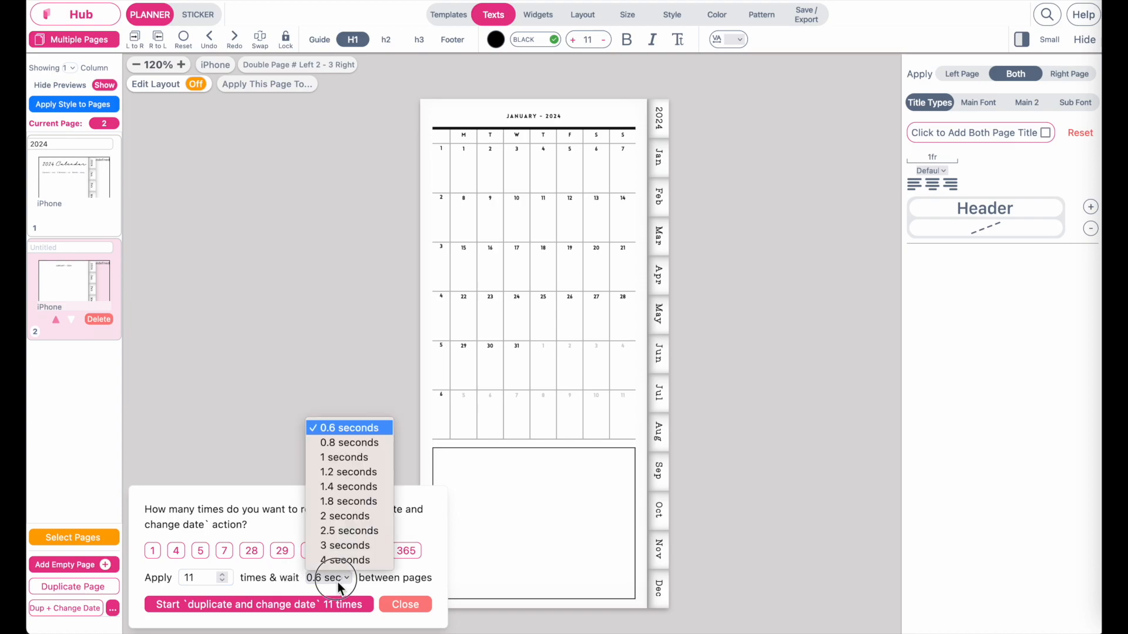
left_click(339, 462)
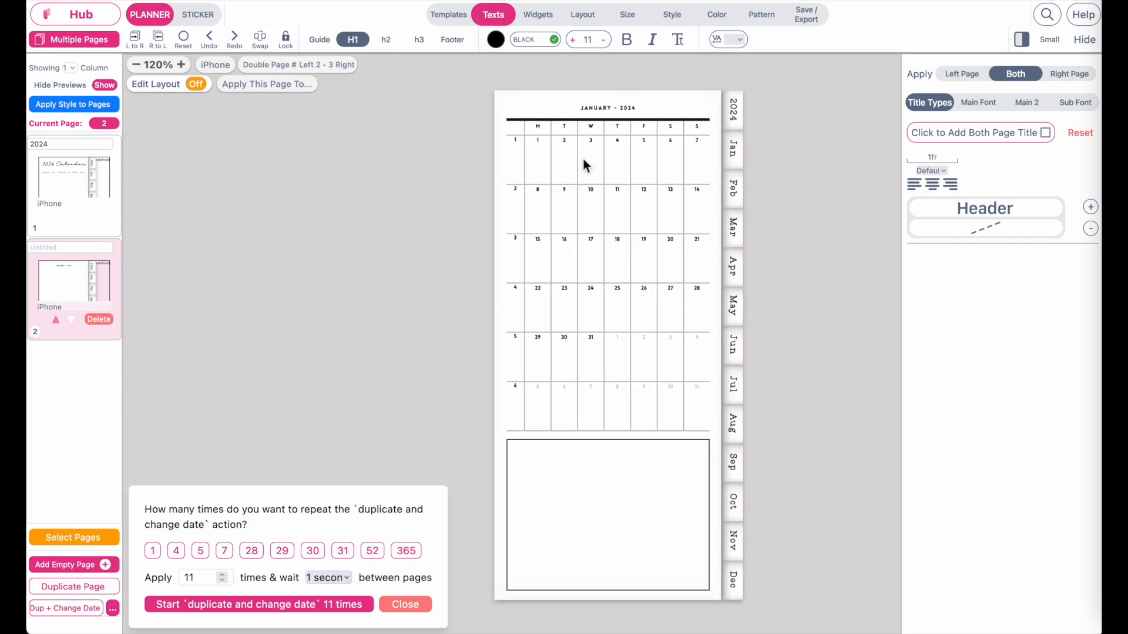
Set the wait between pages to 0.6 seconds and run duplicate and change date 11 times from the January page
left_click(329, 583)
left_click(347, 427)
left_click(320, 579)
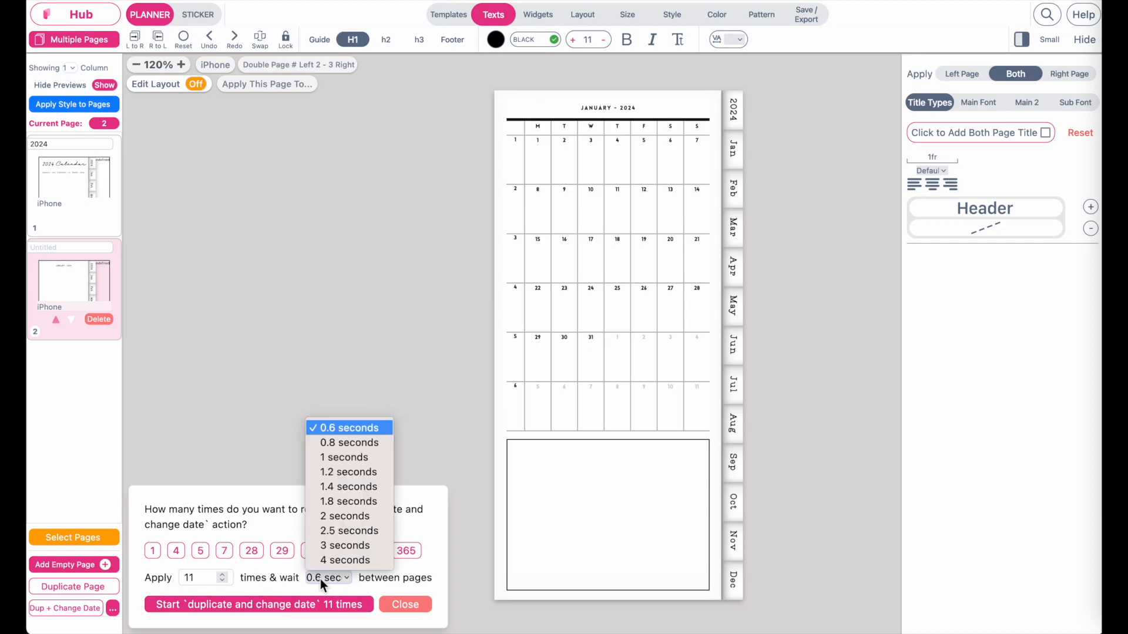
left_click(260, 570)
left_click_drag(203, 578, 170, 580)
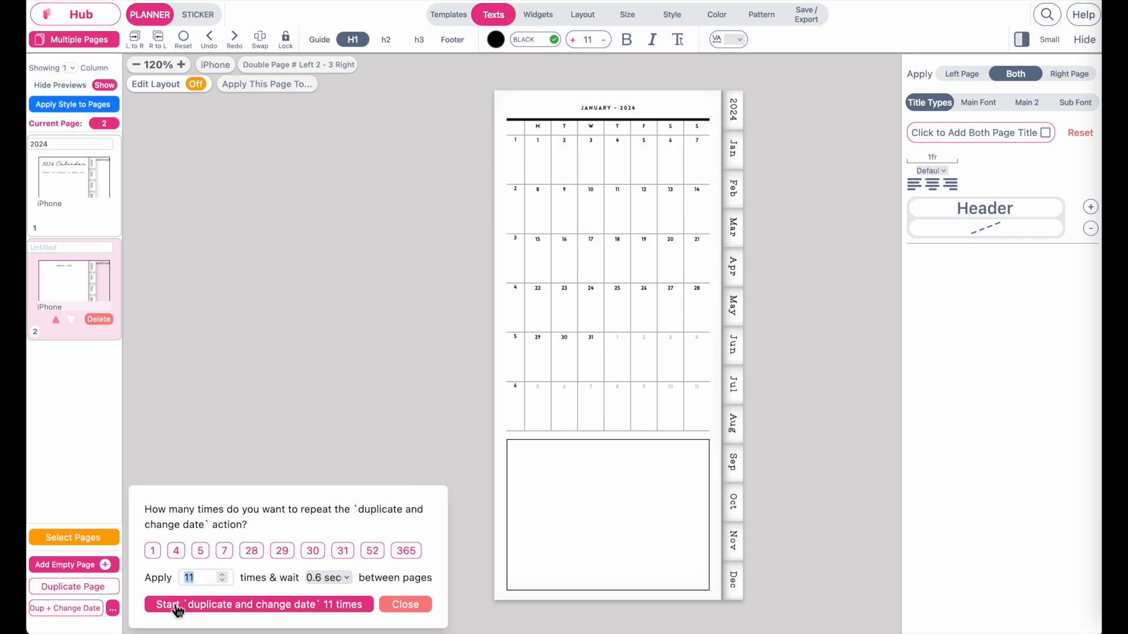
left_click(258, 605)
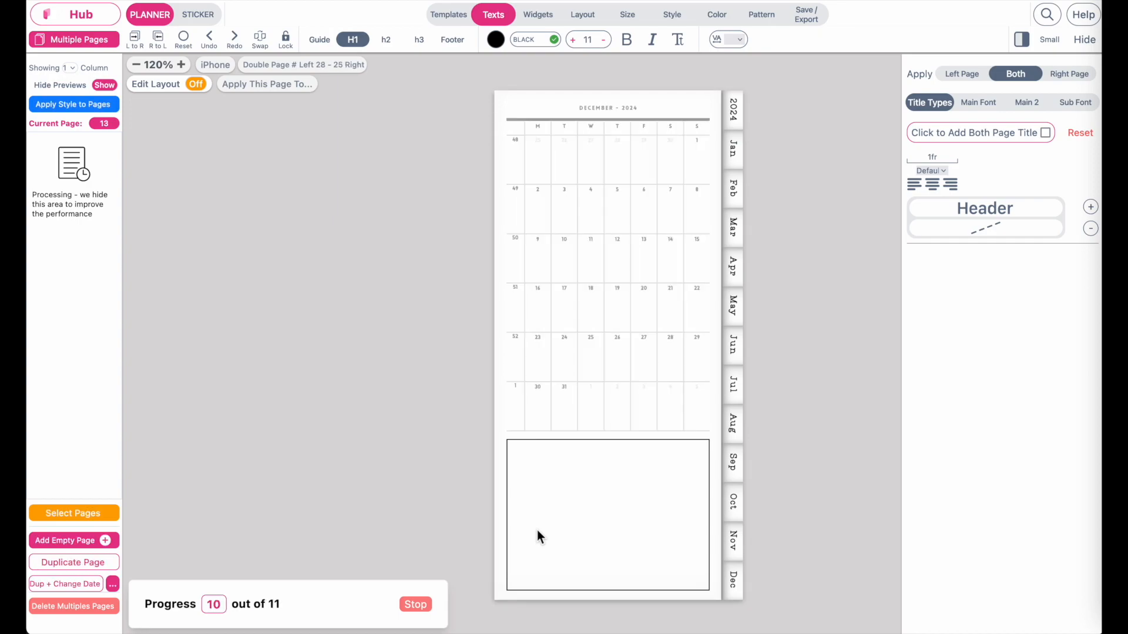
Check the duplicated monthly pages and the page link of each digital planner tab
scroll(80, 422, "down", 15)
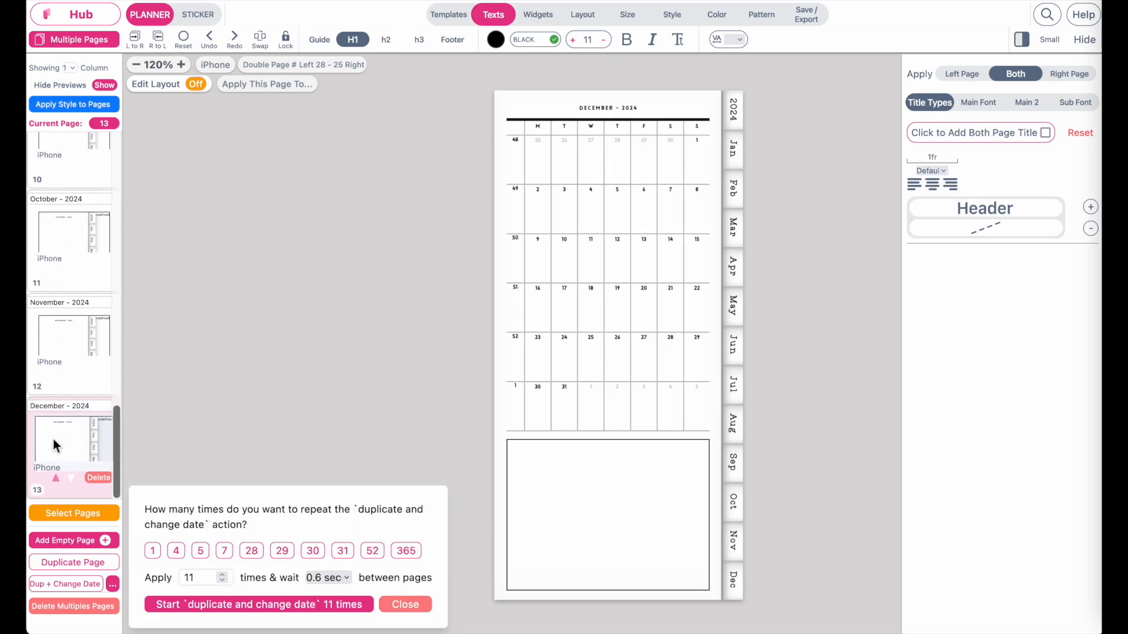
left_click(592, 21)
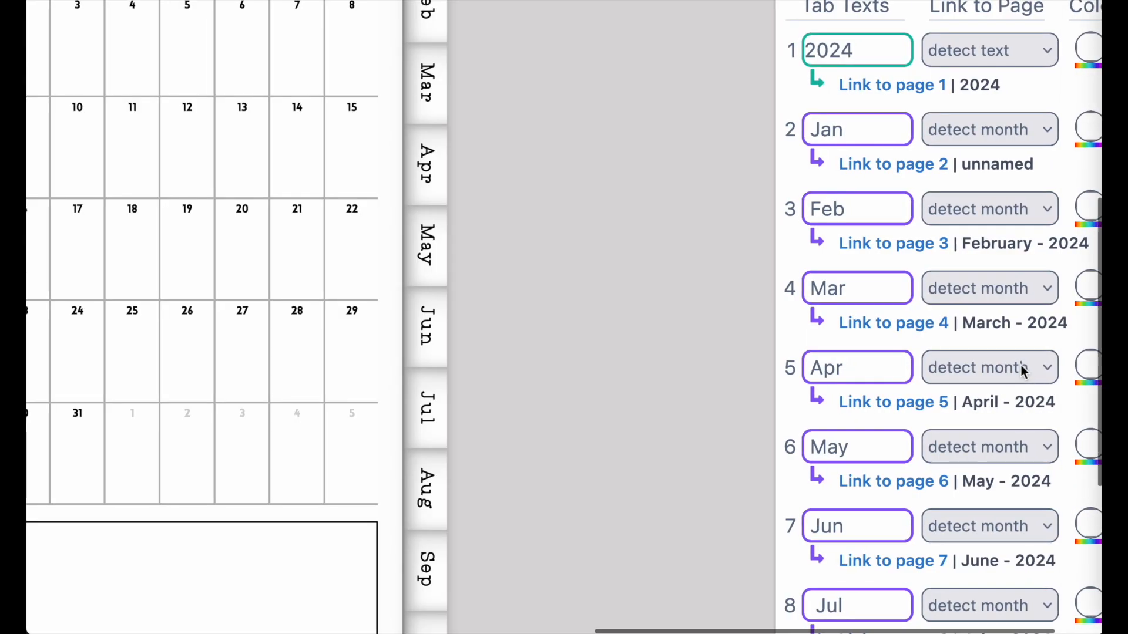
scroll(1022, 370, "right", 3)
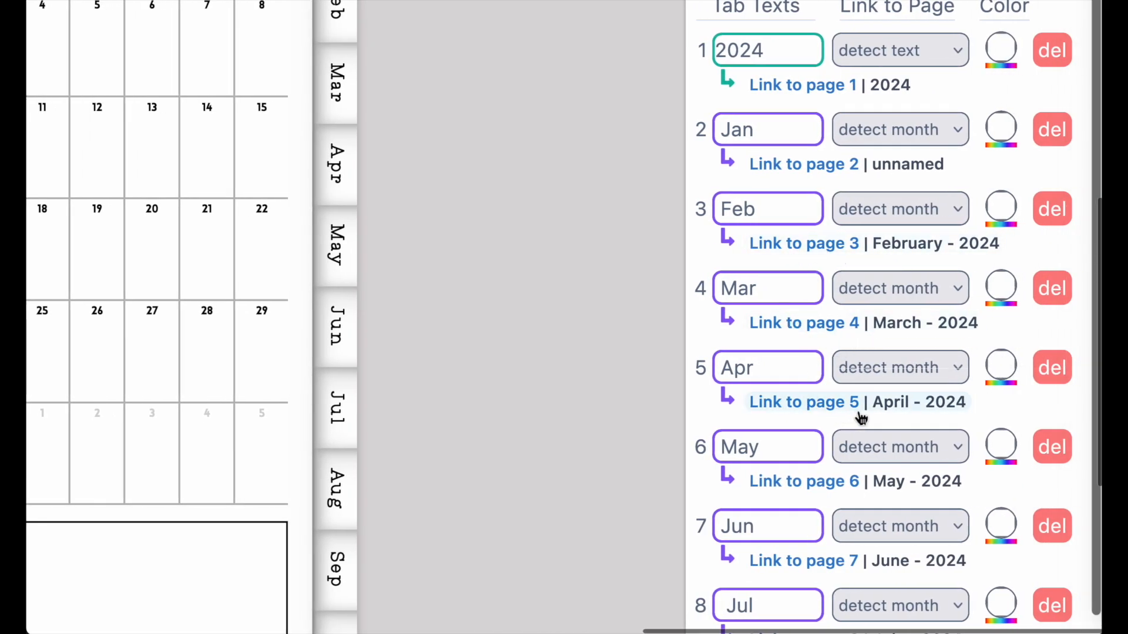
scroll(893, 573, "down", 5)
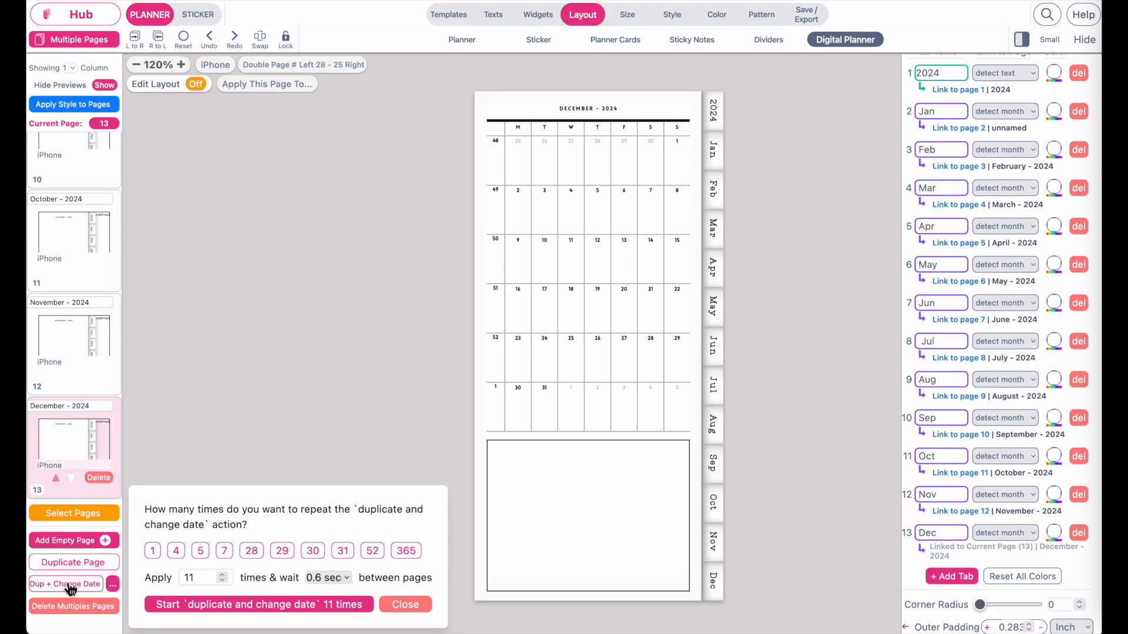
Duplicate the December page as page 14 and list the Starter Phone Planner templates
left_click(74, 562)
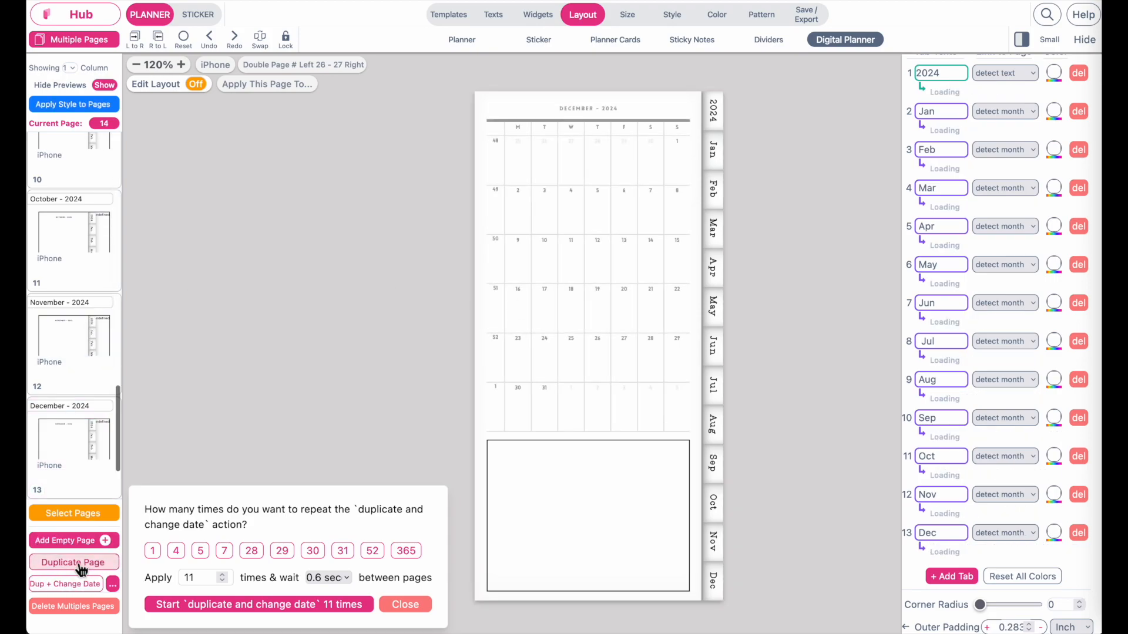
left_click(450, 16)
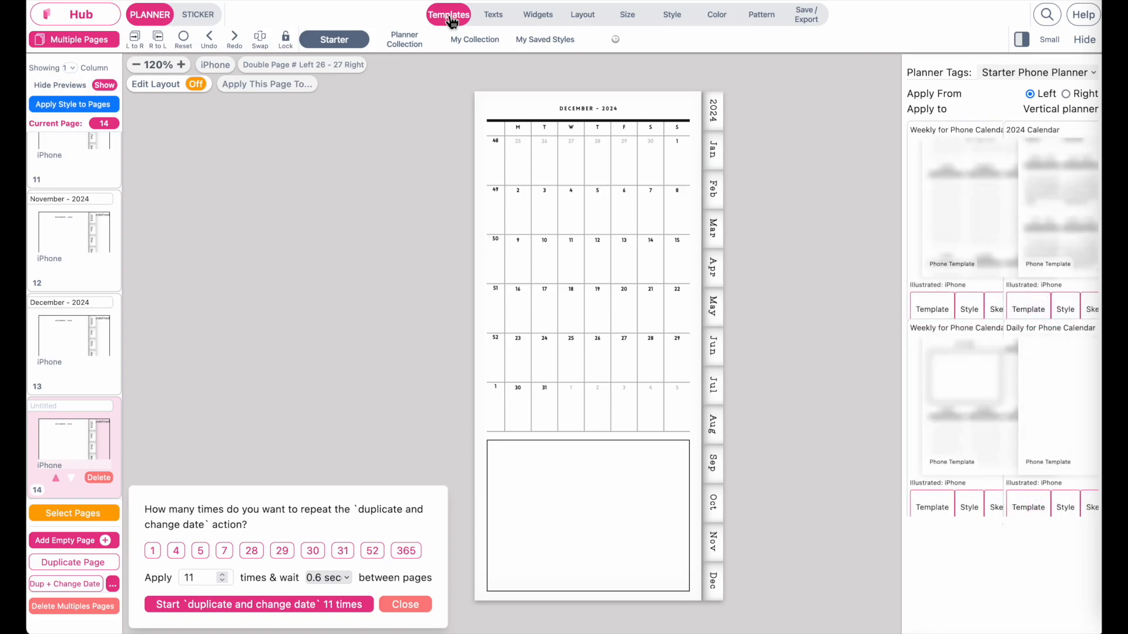
left_click(1027, 72)
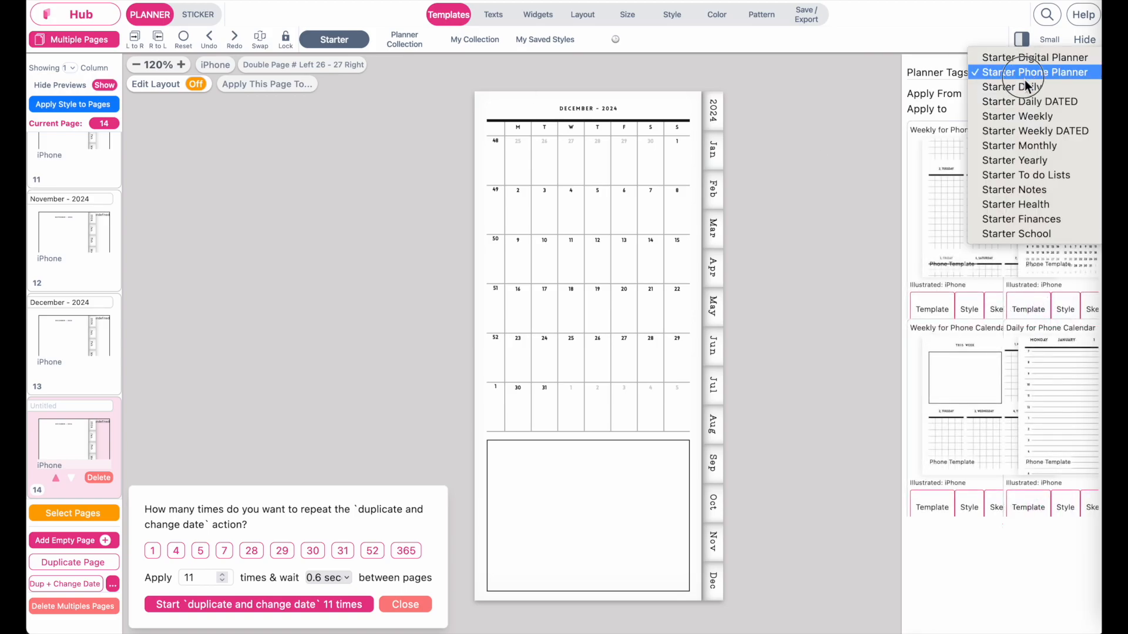
left_click(1024, 87)
left_click(1027, 72)
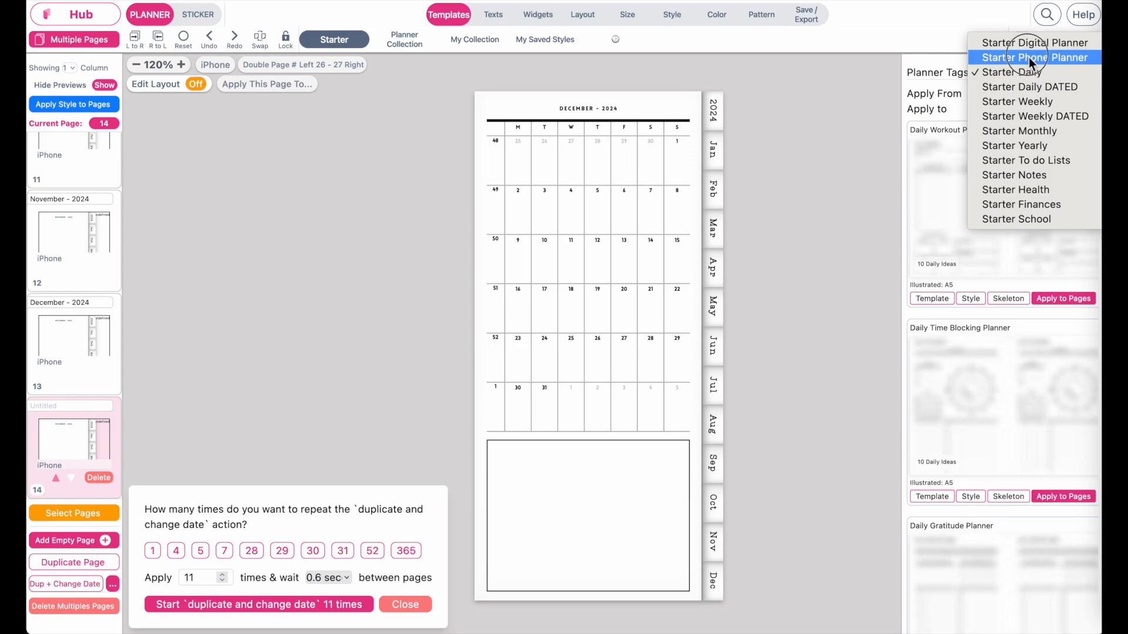
left_click(1028, 58)
Try the skeletons of the different Weekly for Phone Calendar templates on page 14, ending with the two-column lined one
scroll(1013, 491, "down", 4)
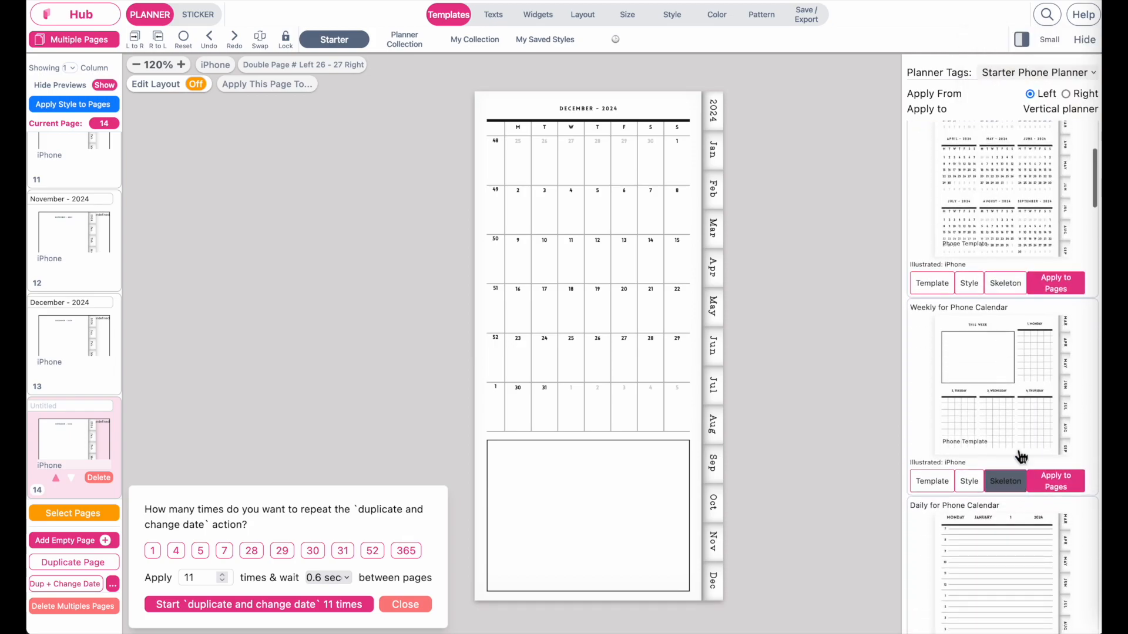
left_click(1006, 482)
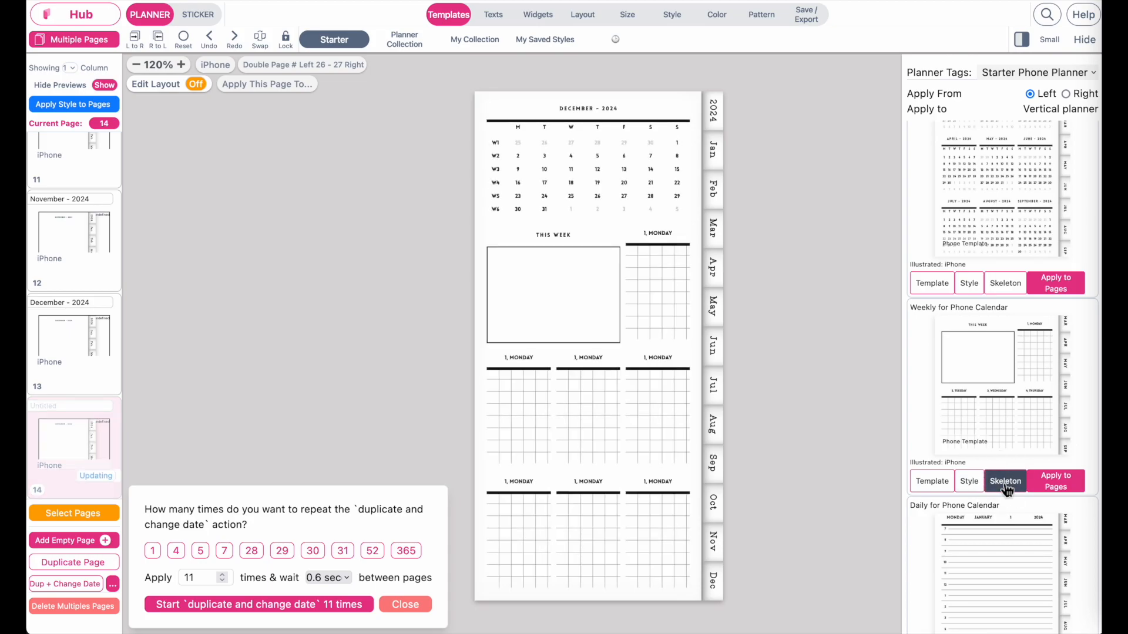
scroll(1007, 491, "down", 1)
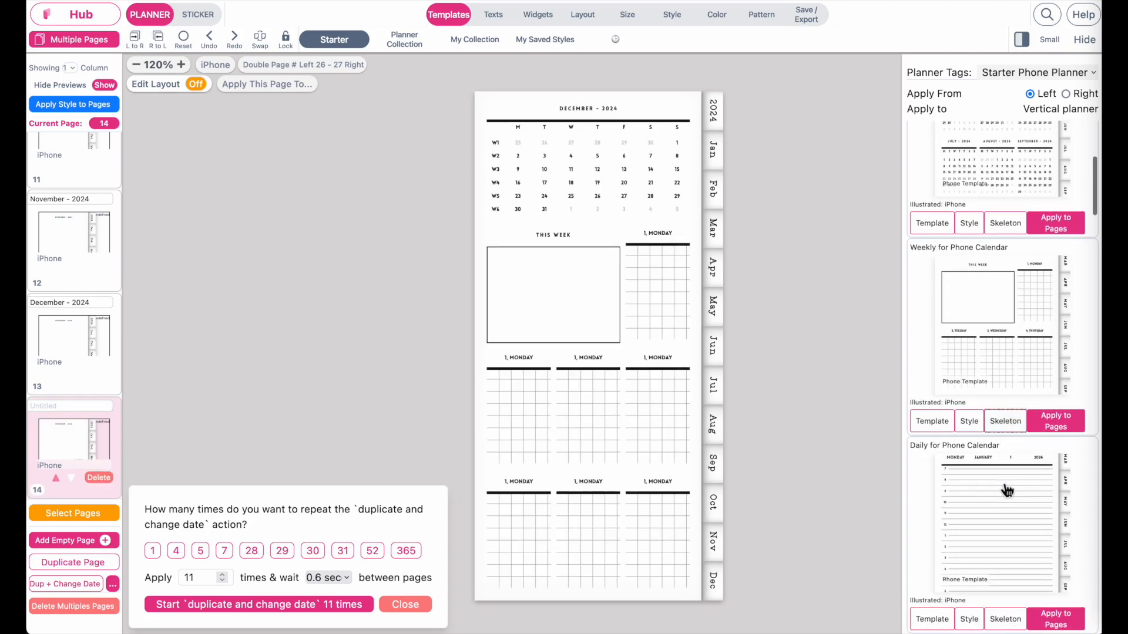
scroll(1007, 491, "down", 1)
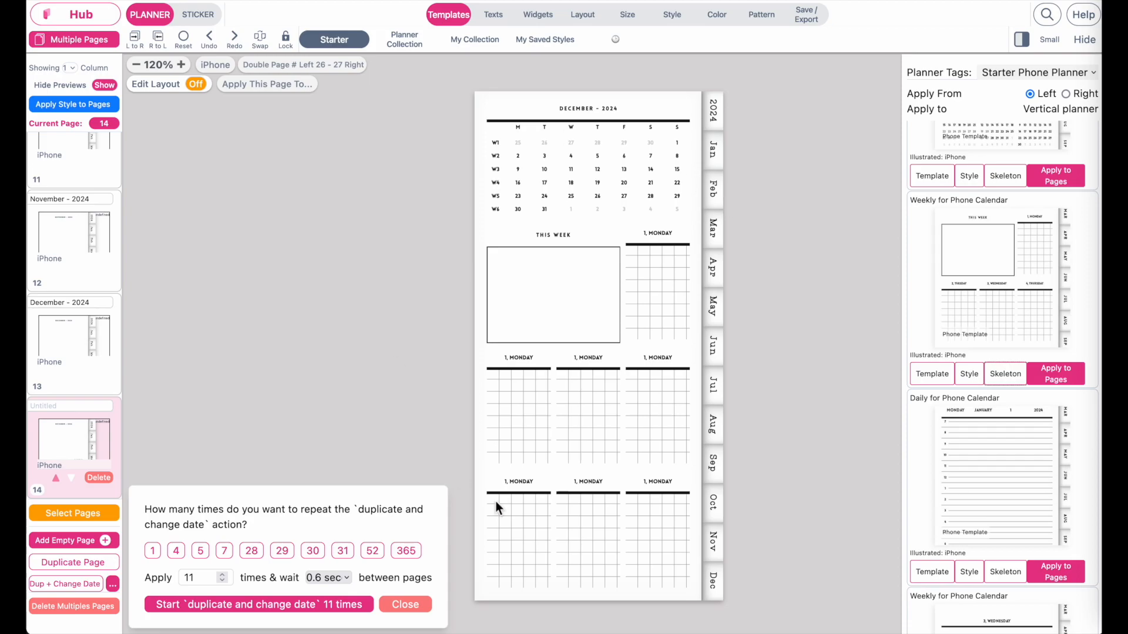
scroll(1042, 486, "down", 5)
left_click(1005, 495)
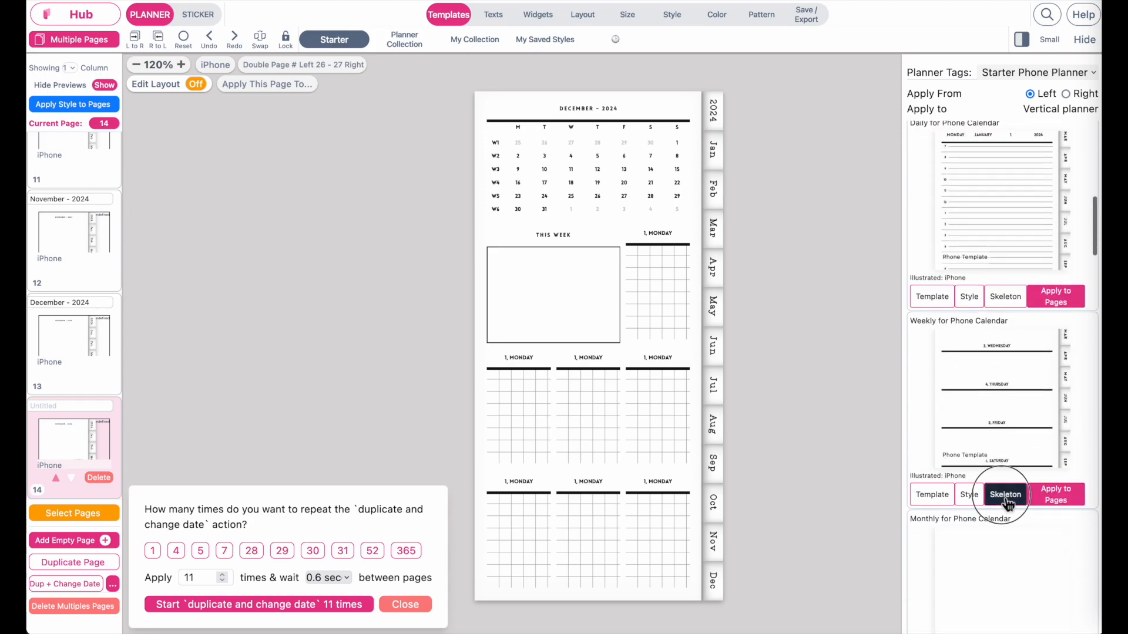
scroll(1008, 504, "down", 6)
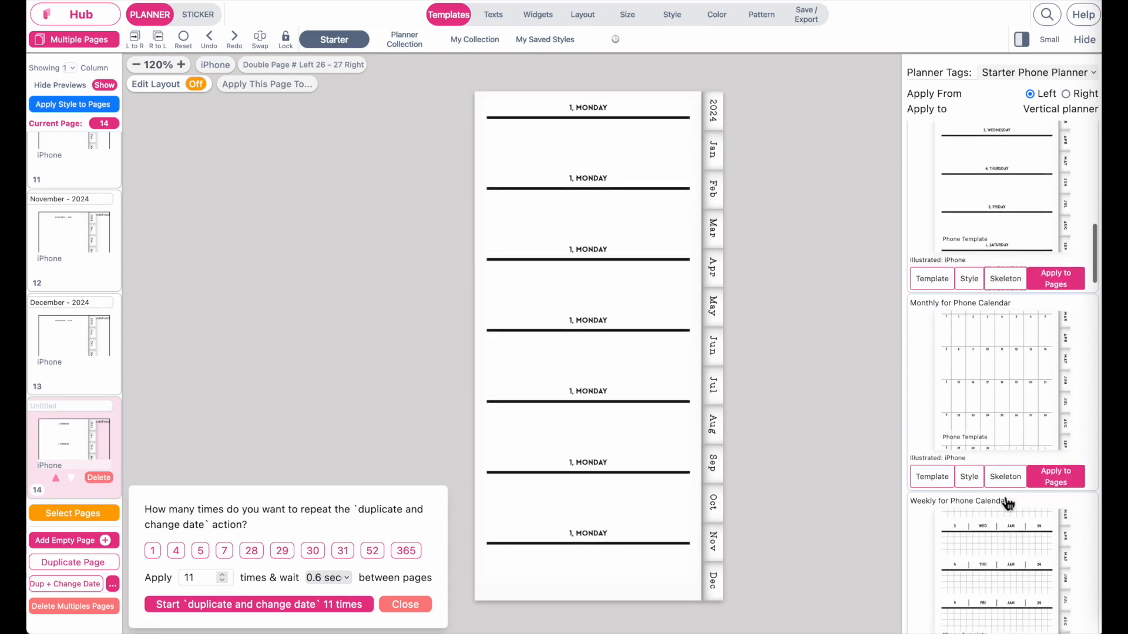
left_click(1006, 555)
scroll(1011, 558, "down", 2)
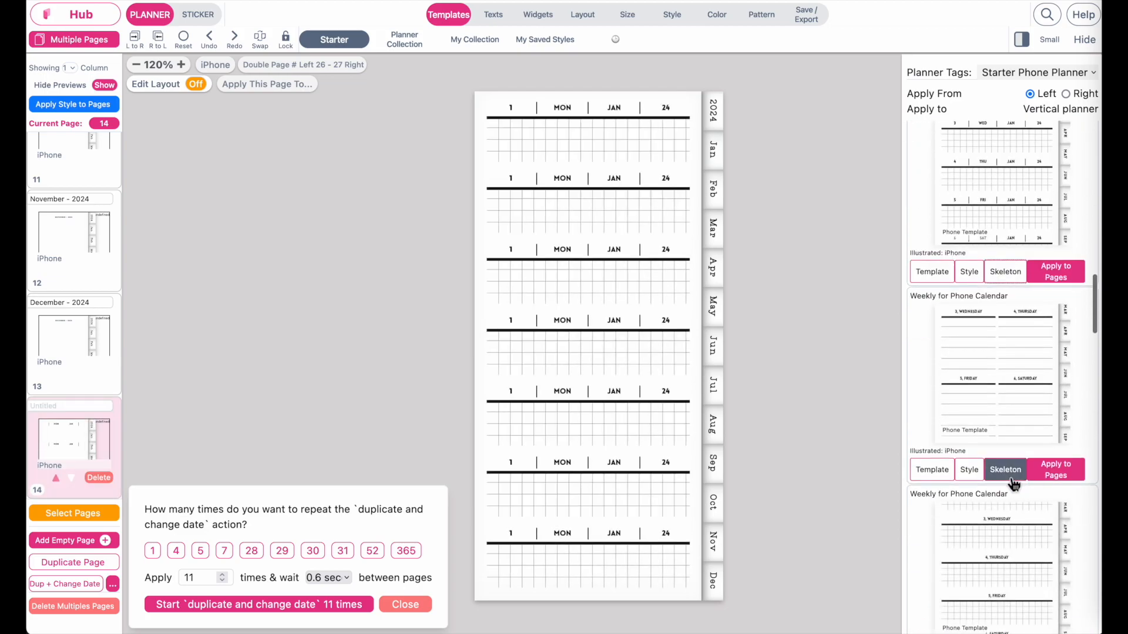
left_click(1011, 477)
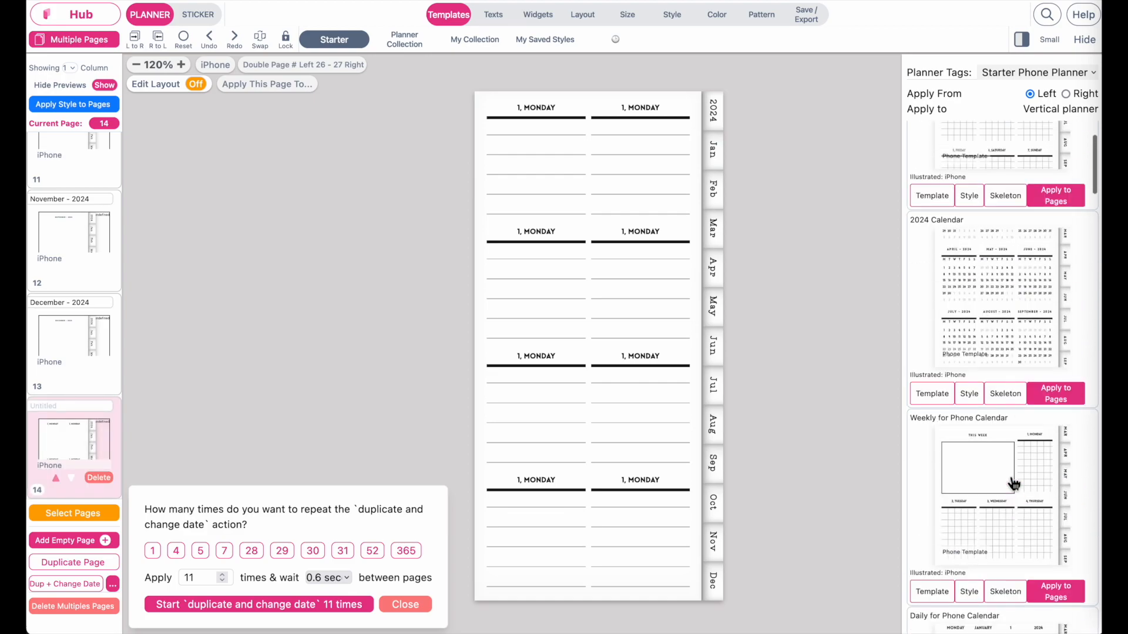
Apply the skeleton of the Weekly for Phone Calendar template with the This Week box to page 14
left_click(1012, 591)
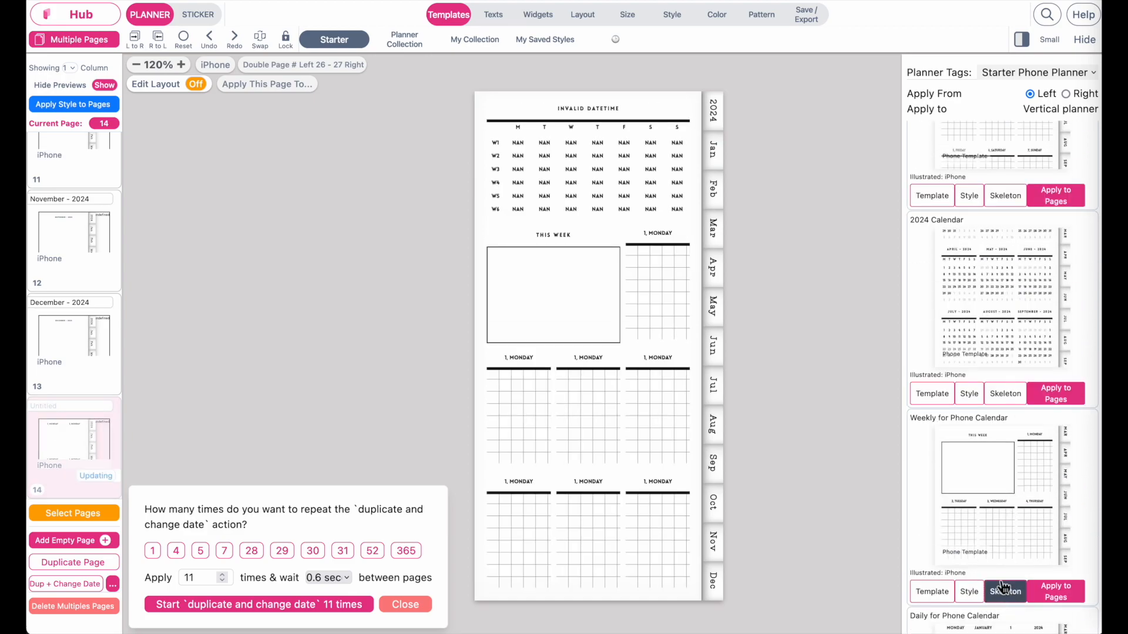
scroll(1001, 520, "down", 3)
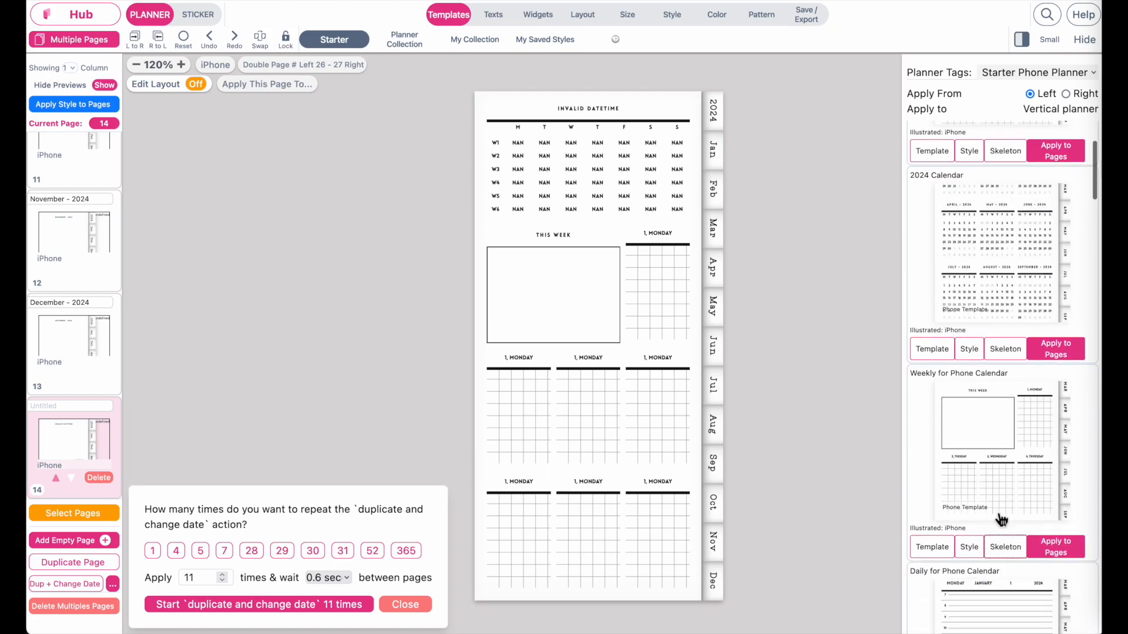
Replace the This Week box on page 14 with a to-do List widget and set it to 7 rows
left_click(568, 280)
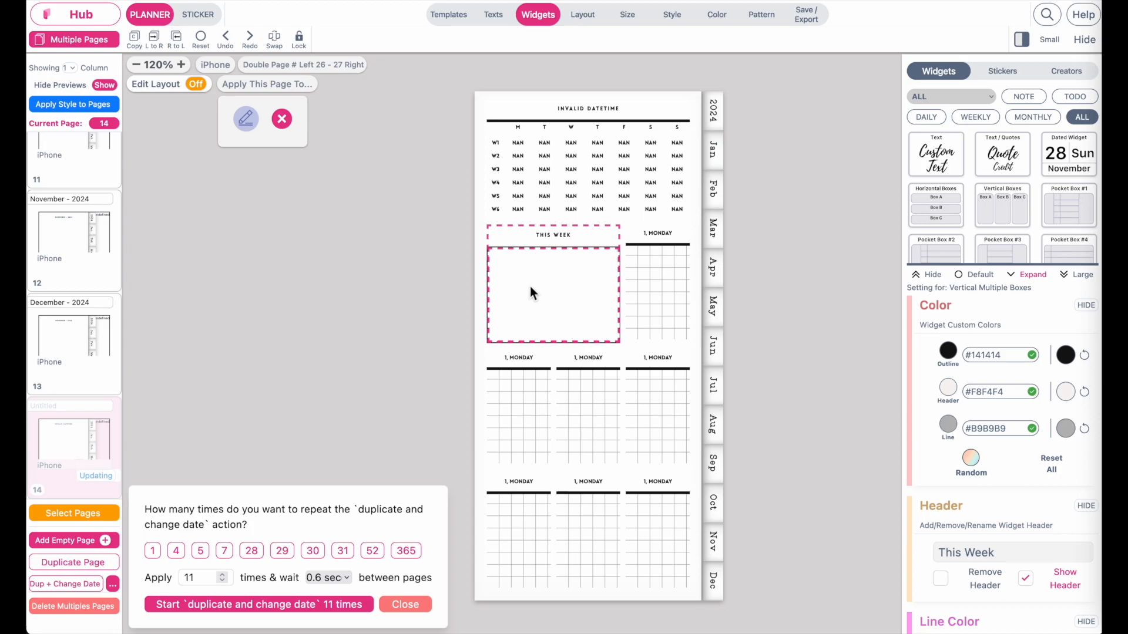
left_click(1075, 97)
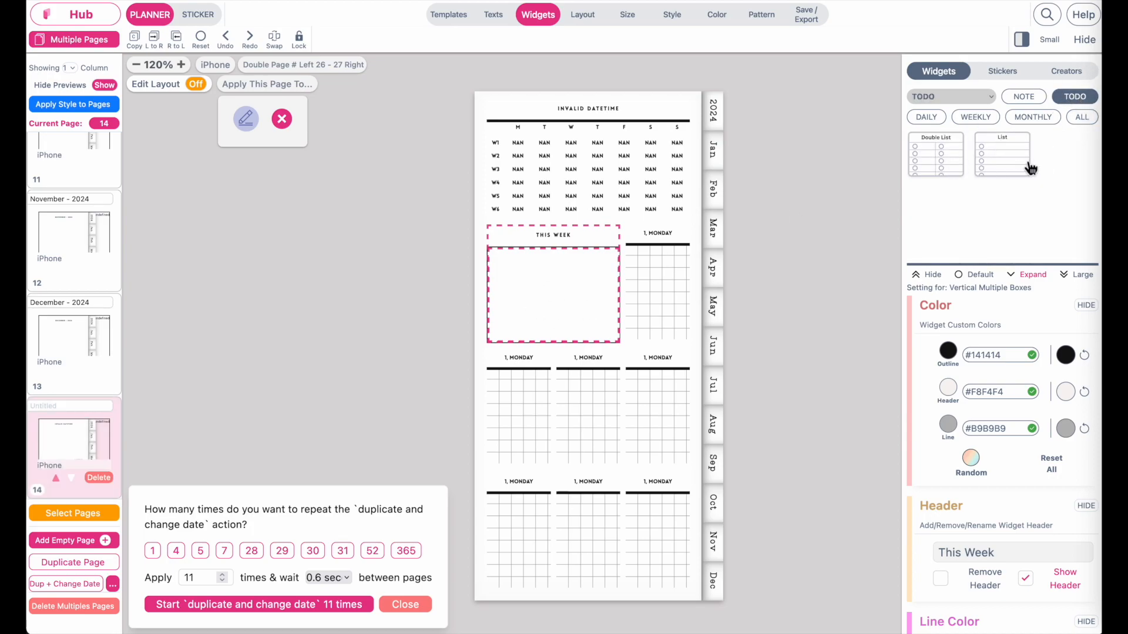
left_click(1031, 169)
scroll(1052, 413, "down", 4)
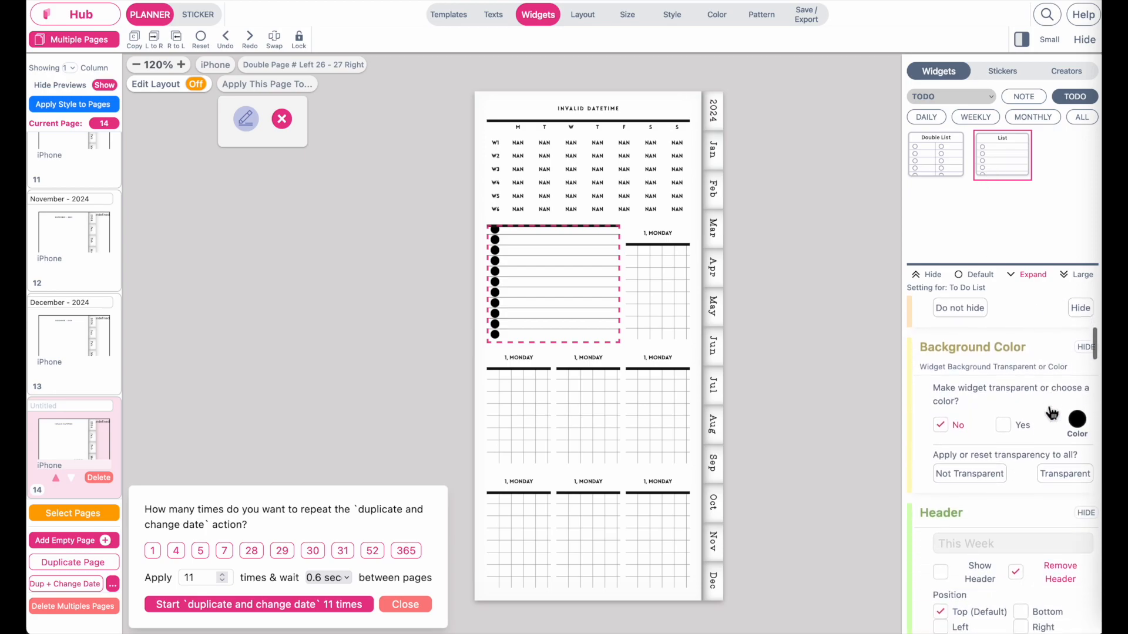
scroll(1052, 414, "down", 3)
scroll(1022, 466, "down", 4)
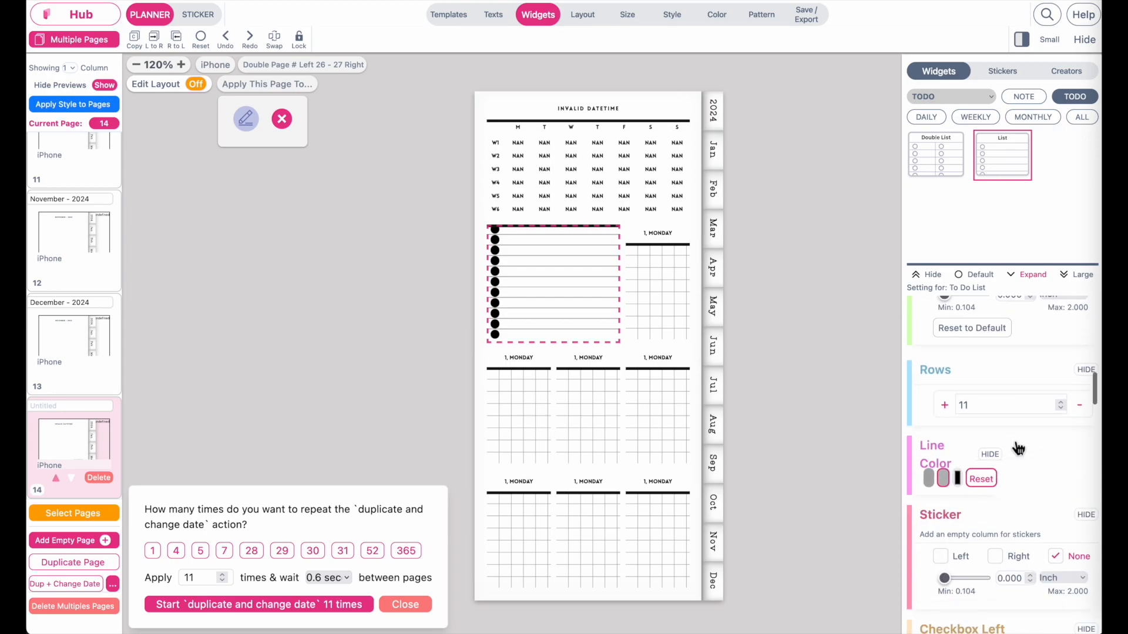
left_click(1081, 406)
left_click(1081, 405)
left_click(1081, 406)
left_click(1080, 406)
Show the header of the to-do list and clear its title text
scroll(993, 392, "up", 4)
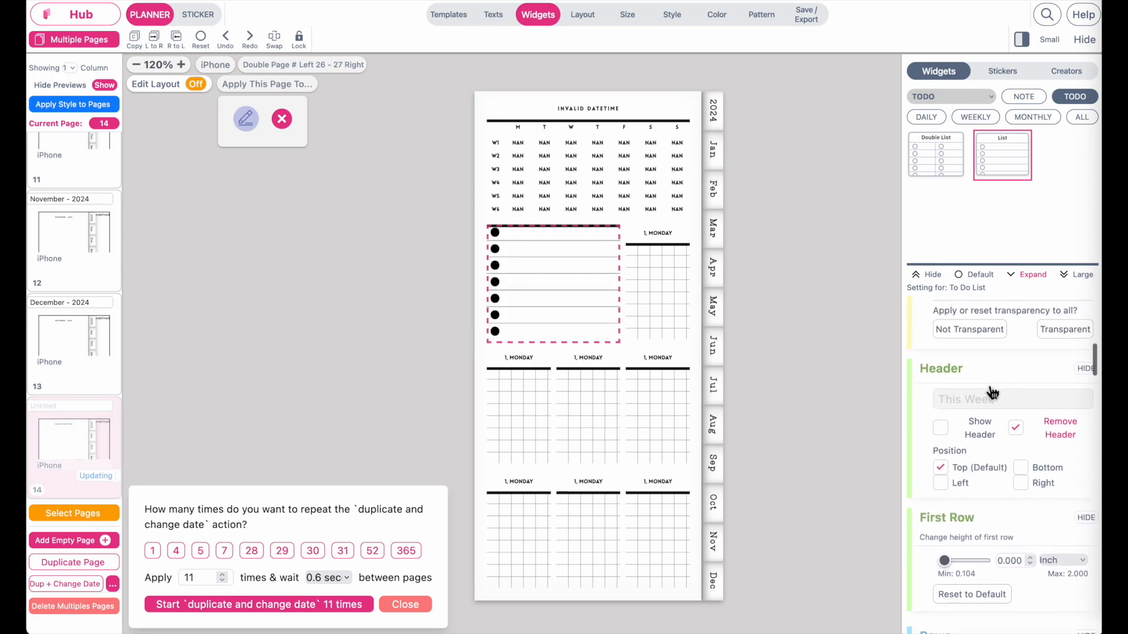
left_click(941, 430)
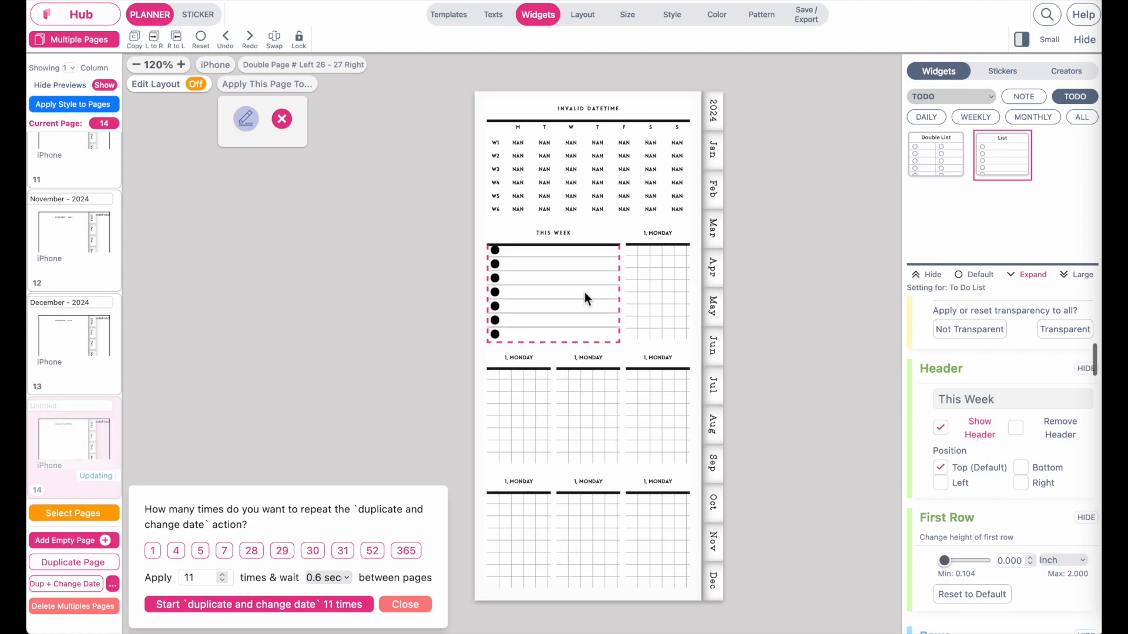
triple_click(1009, 397)
type("hjv")
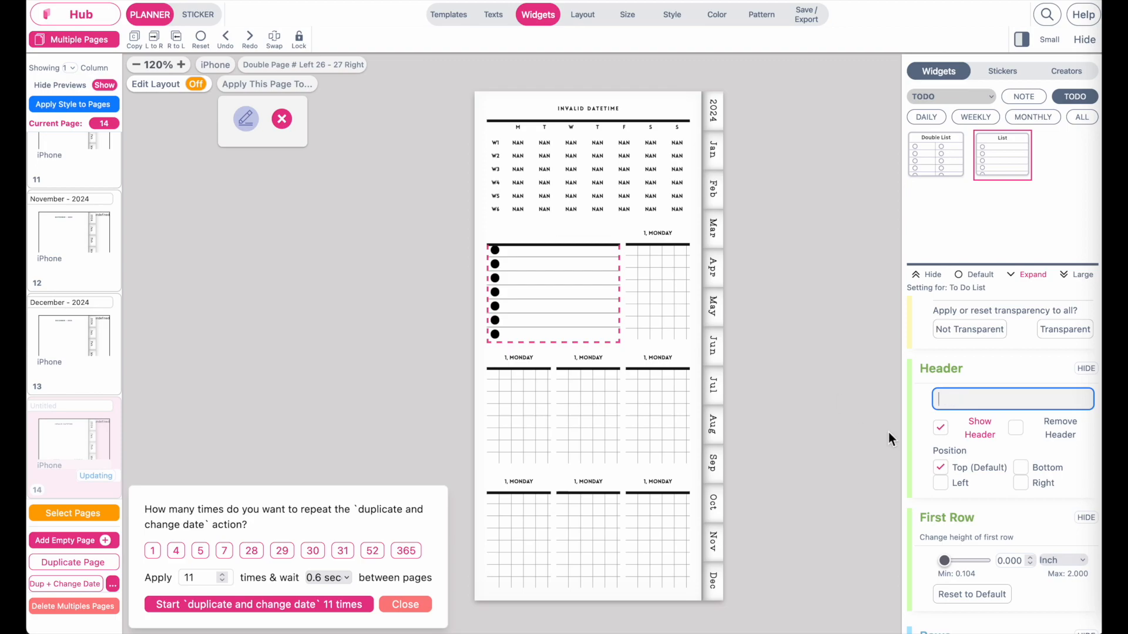
Change the to-do list's left checkboxes to outlined squares and make them smaller
scroll(1010, 505, "down", 10)
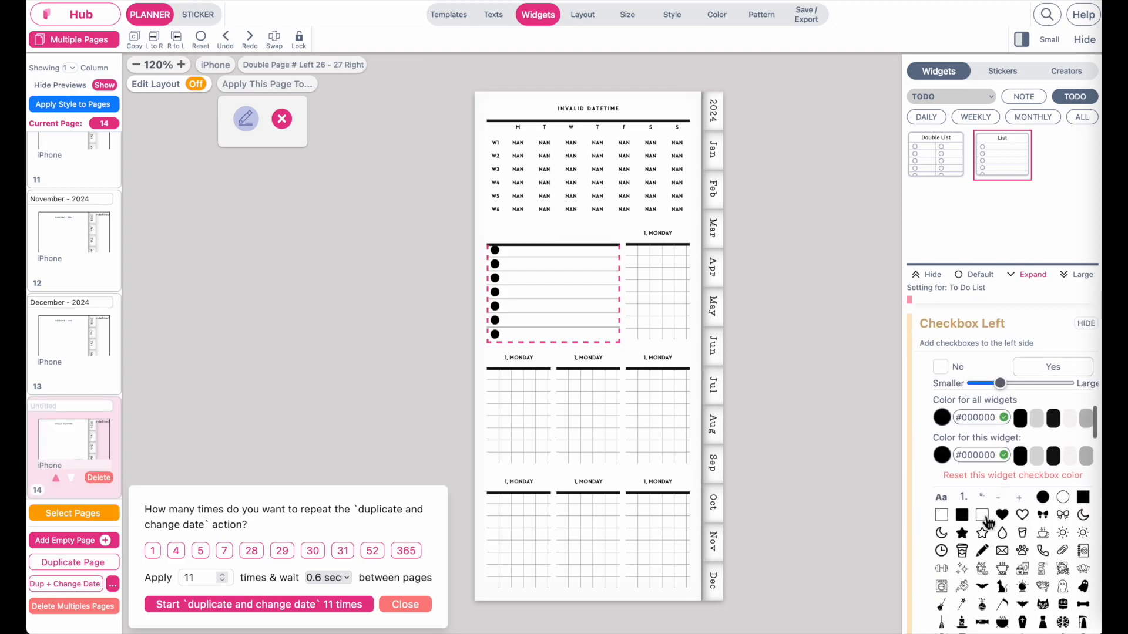
left_click(981, 515)
left_click_drag(1000, 383, 987, 383)
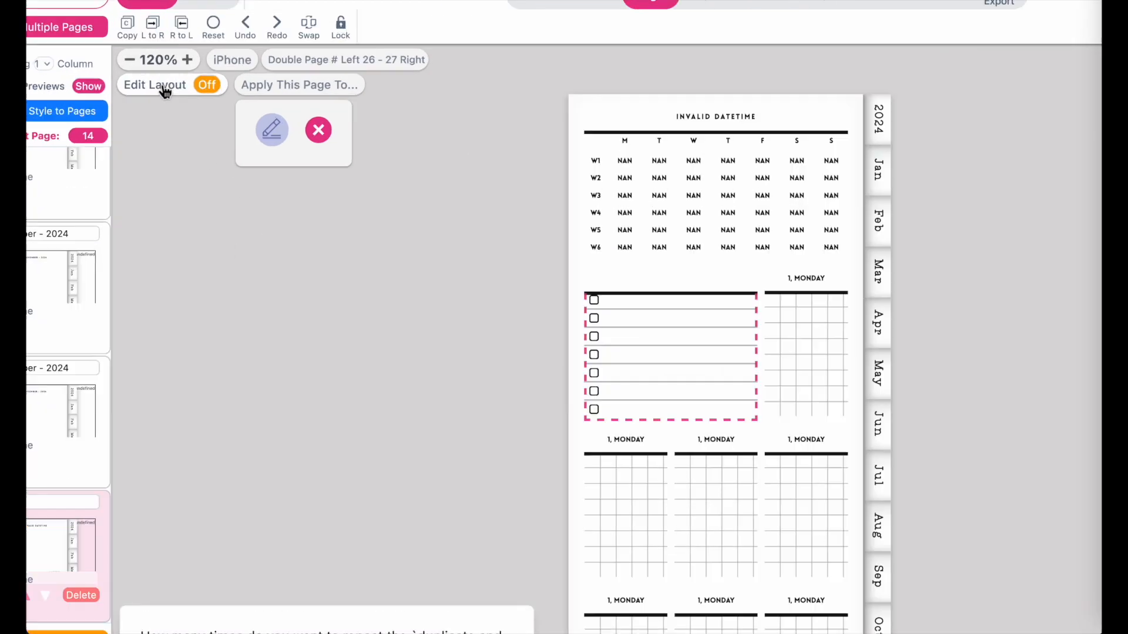
Turn on layout editing, split the to-do list's cell and extend it across the first two columns again
left_click(165, 89)
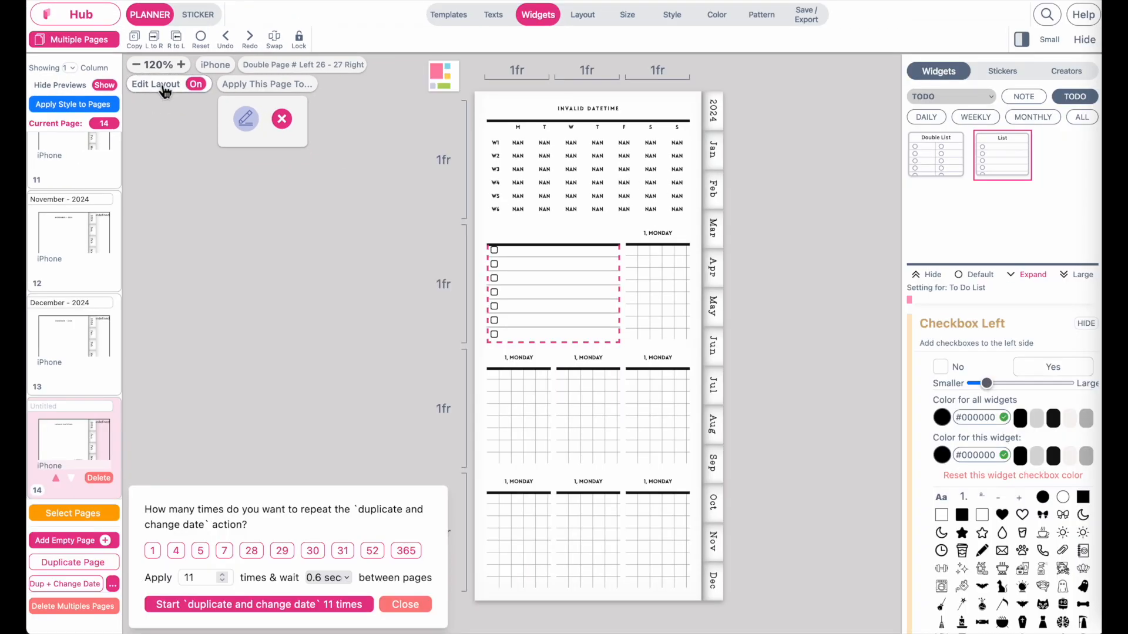
left_click(552, 287)
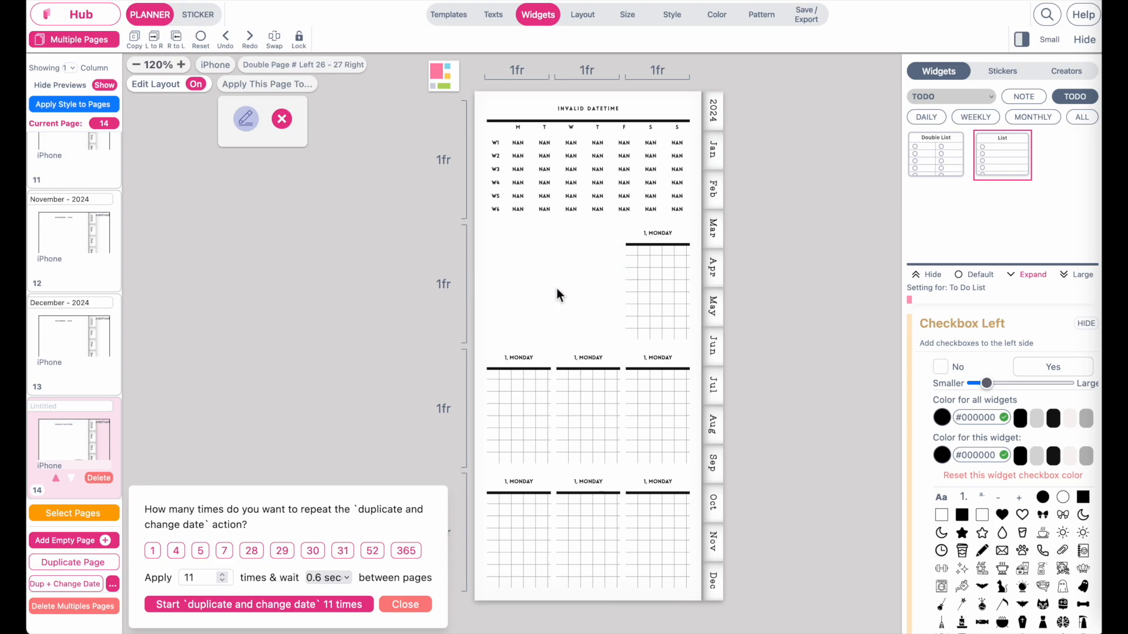
left_click(581, 288)
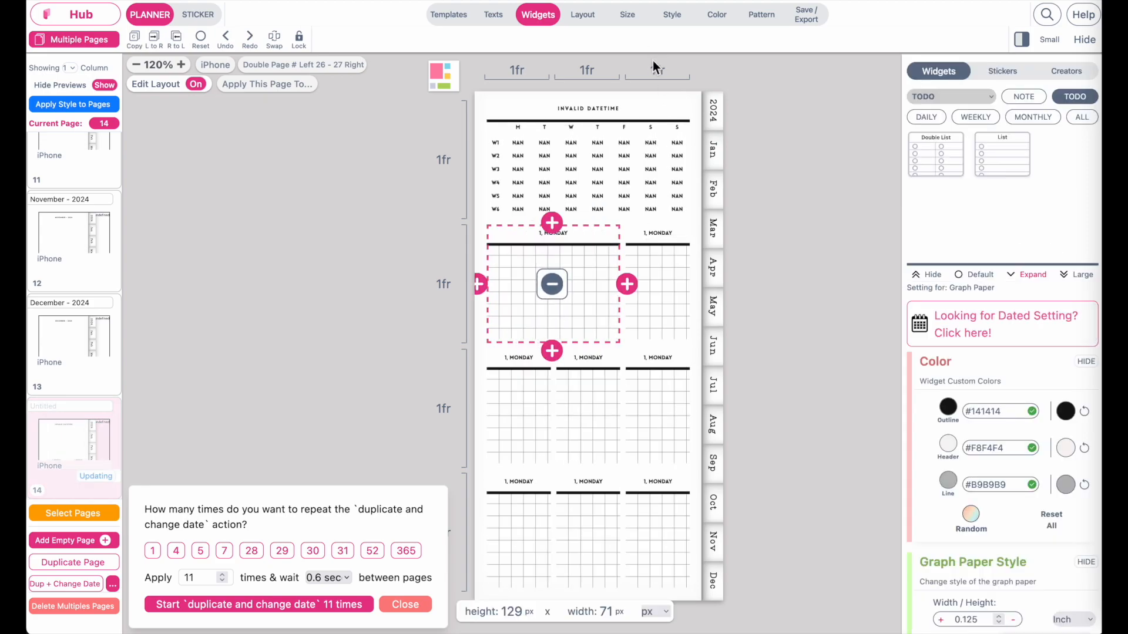
Try decreasing and increasing the first row's height, ending at 1 fraction
left_click(517, 241)
left_click(361, 151)
left_click(361, 151)
left_click(361, 150)
left_click(309, 150)
left_click(309, 151)
left_click(309, 151)
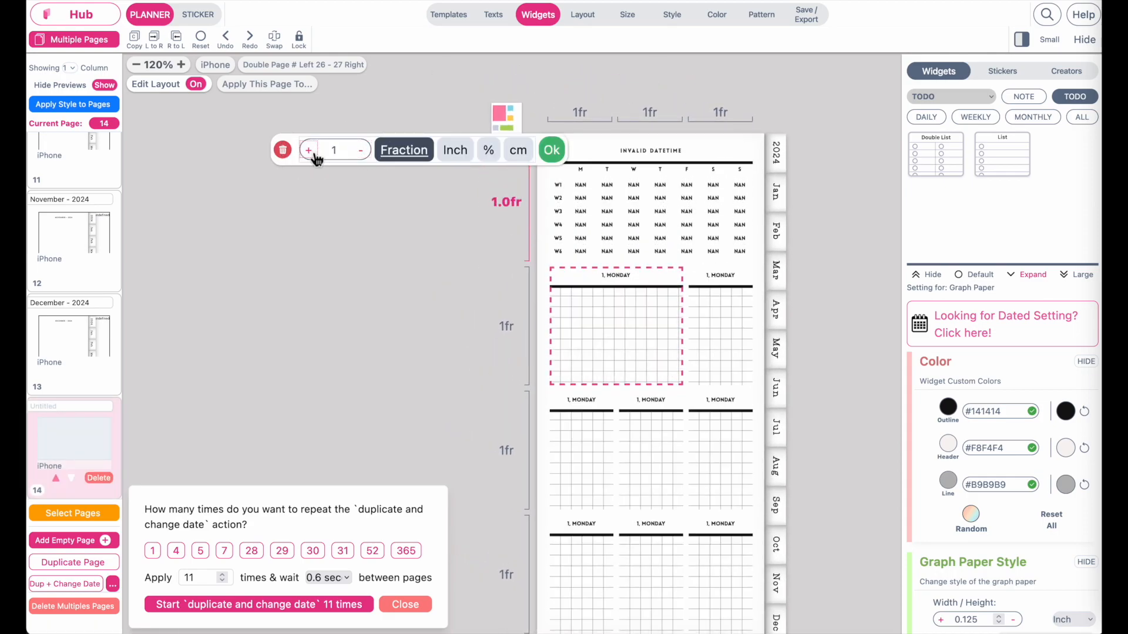
Try increasing and decreasing the first column's width, ending at 1 fraction
left_click(575, 117)
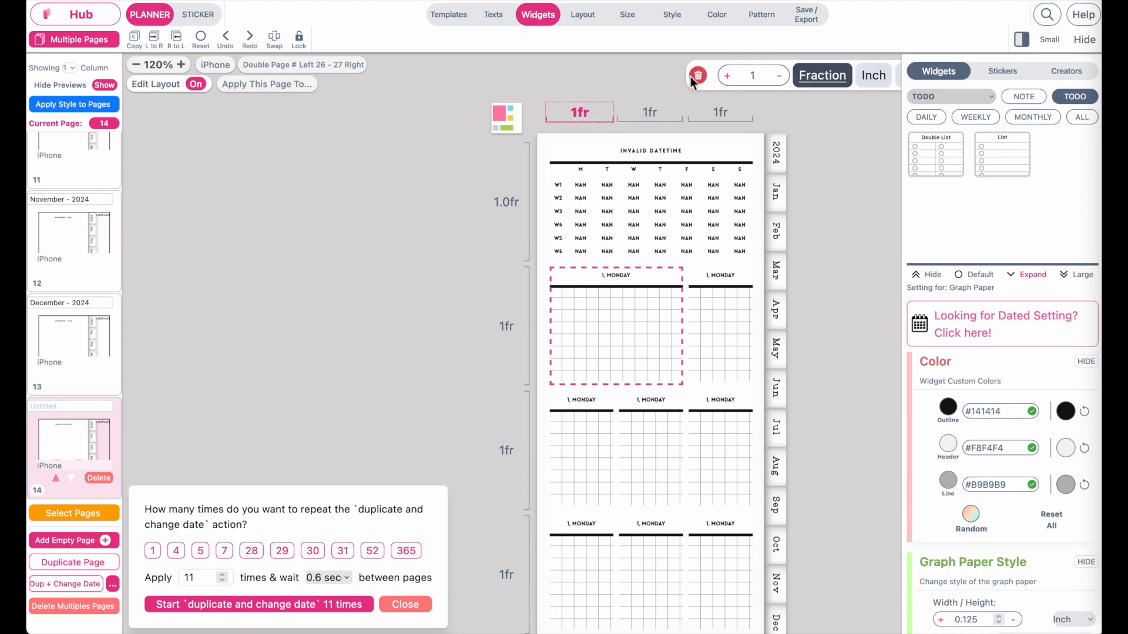
left_click(727, 75)
left_click(727, 75)
left_click(781, 77)
left_click(782, 77)
left_click(862, 75)
scroll(675, 391, "left", 2)
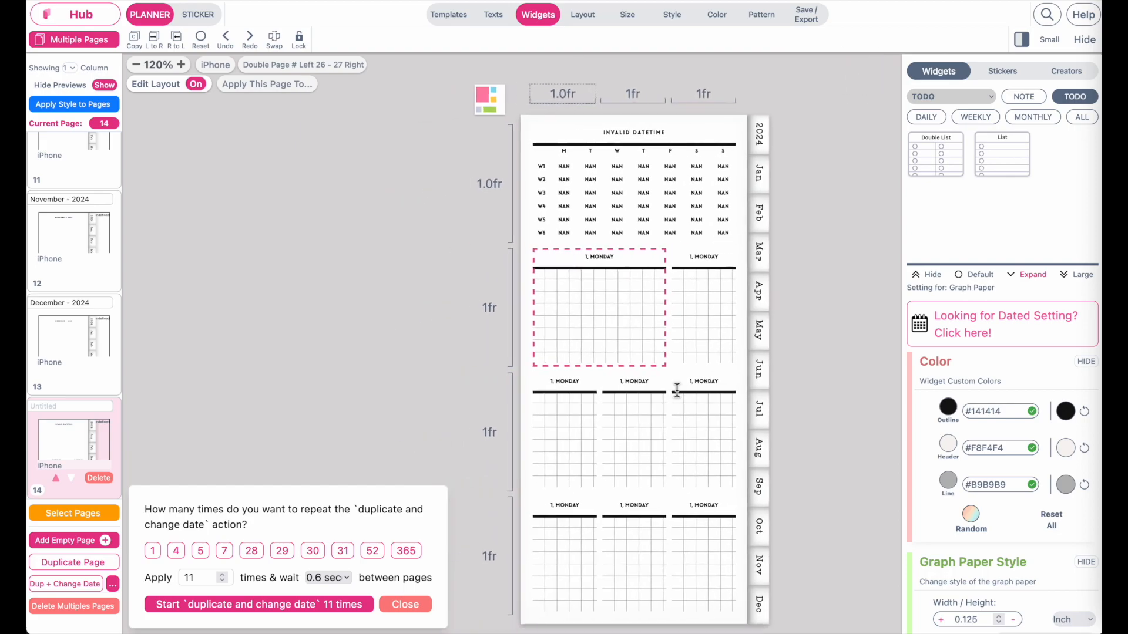
Replace the two-column graph paper cell with a Multi Box widget set to 1 section and 1 row
left_click(531, 321)
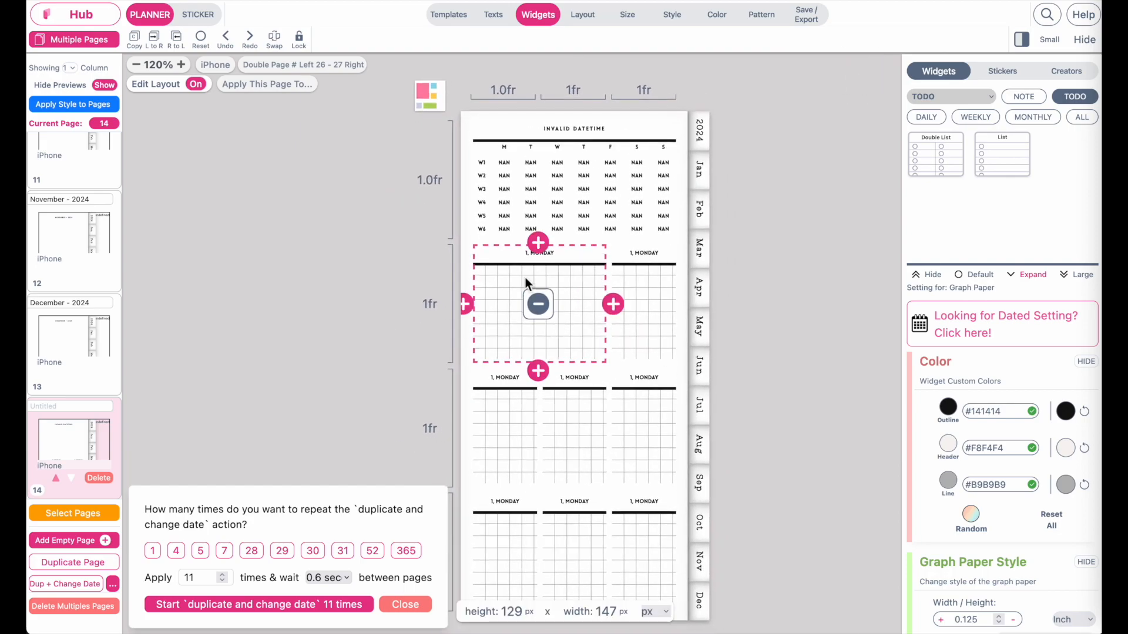
left_click(1091, 118)
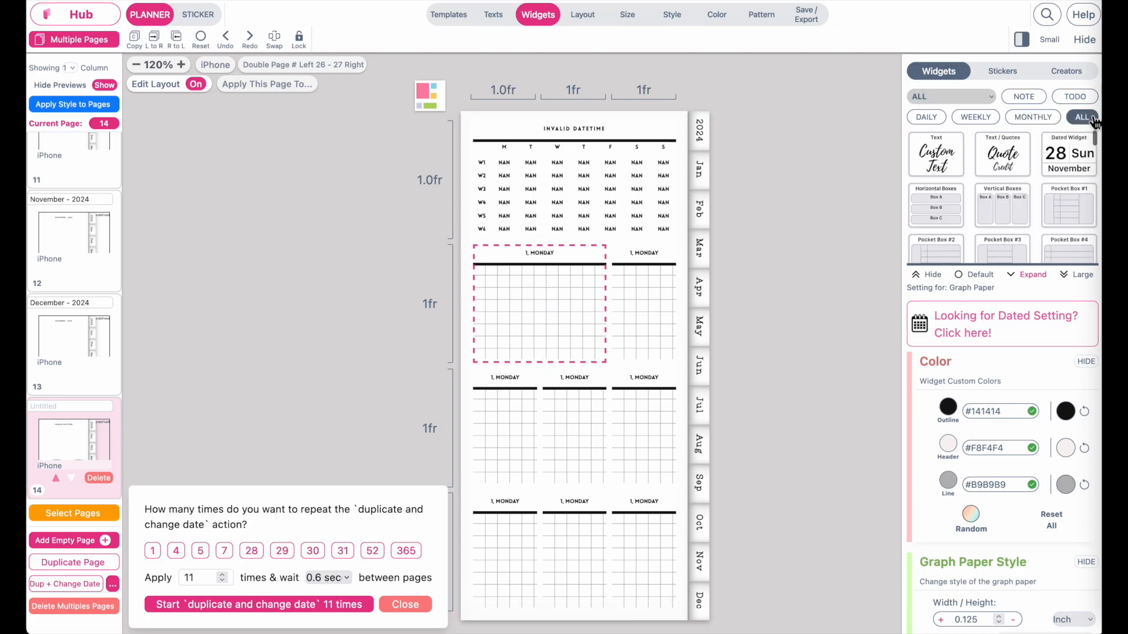
scroll(974, 152, "down", 3)
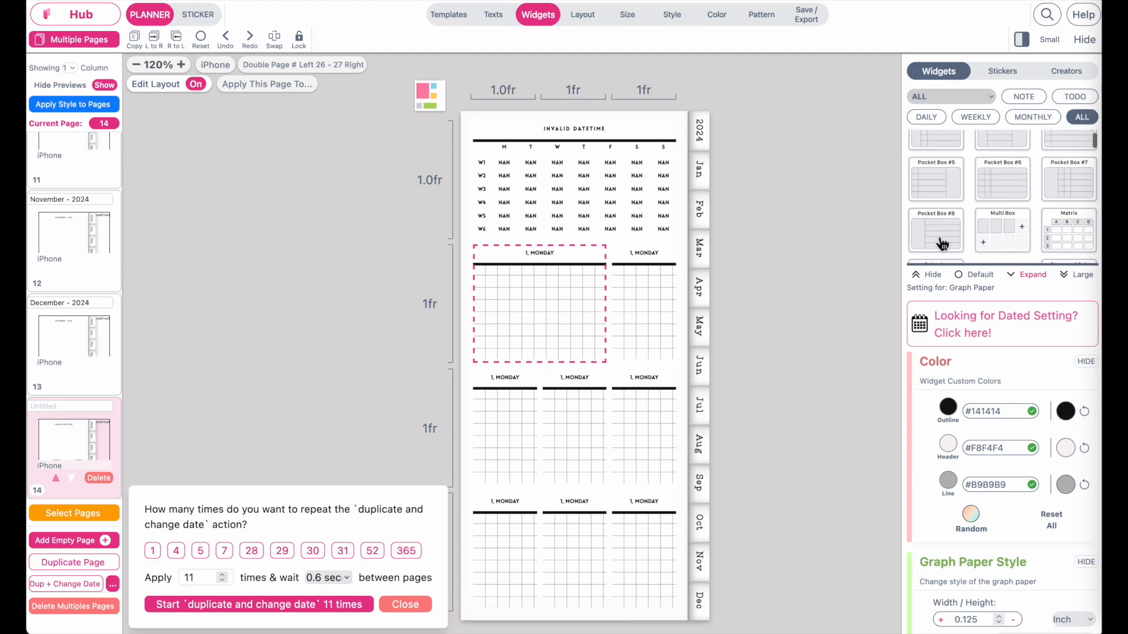
left_click(1018, 242)
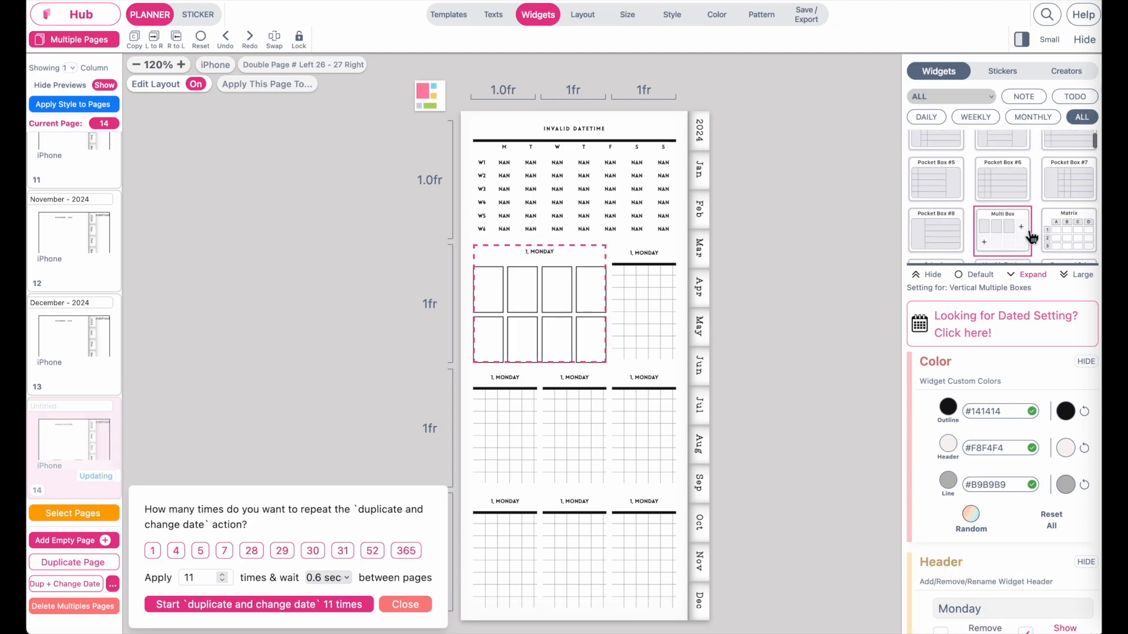
scroll(978, 384, "down", 6)
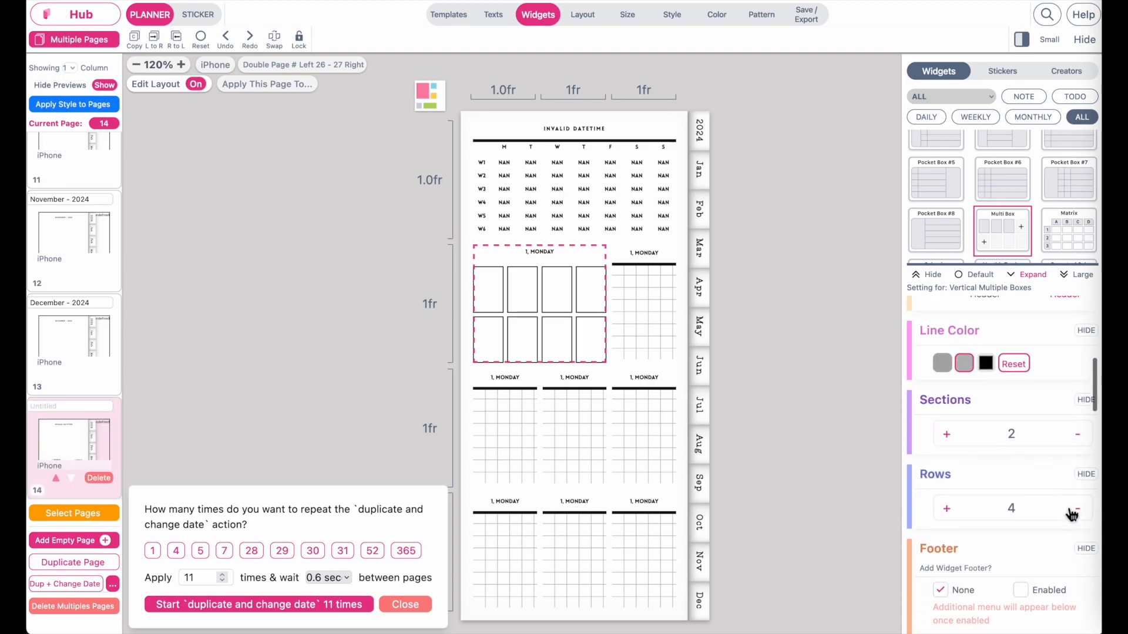
left_click(1076, 509)
left_click(1078, 509)
left_click(1077, 510)
left_click(1079, 435)
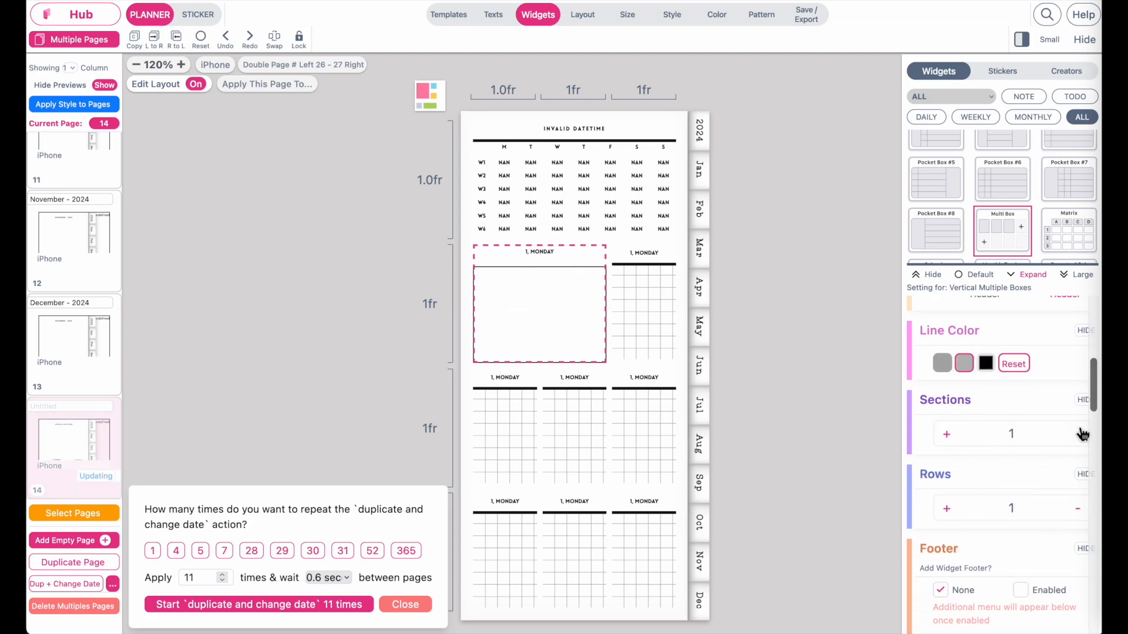
Set the small monthly calendar at the head of the weekly page to January 2024
left_click(790, 308)
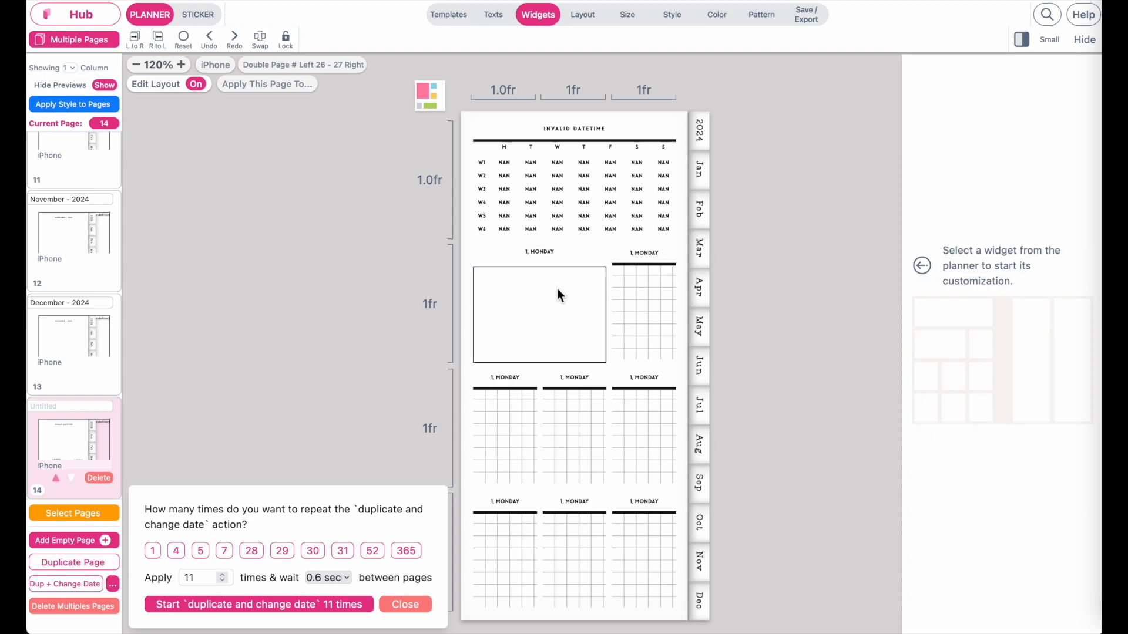
left_click(593, 181)
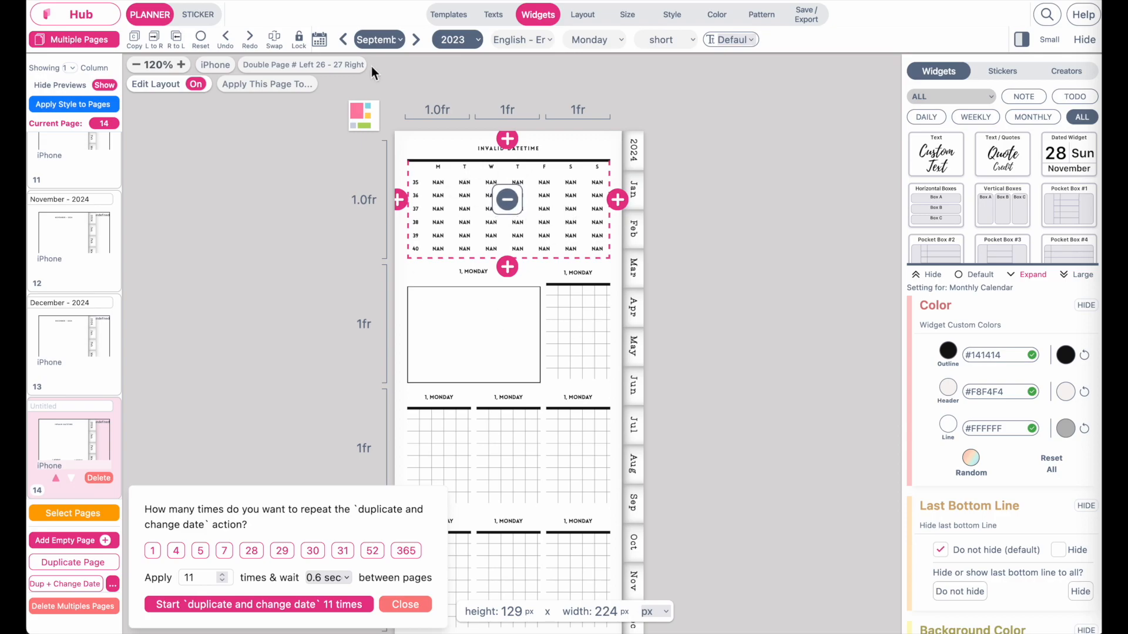
left_click(375, 40)
left_click(379, 62)
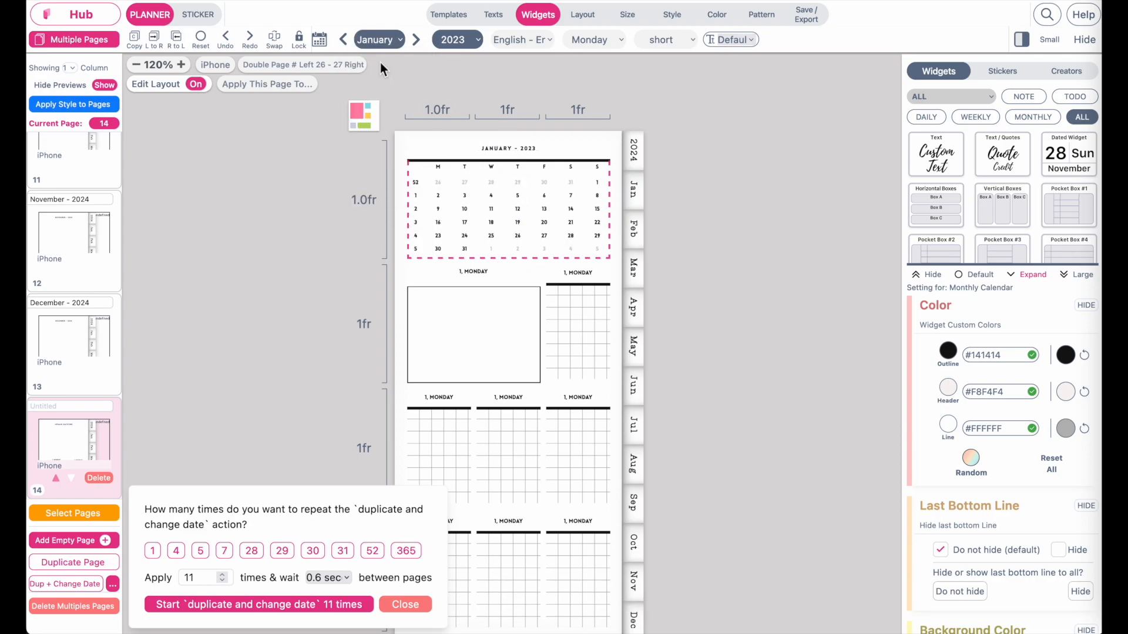
left_click(453, 40)
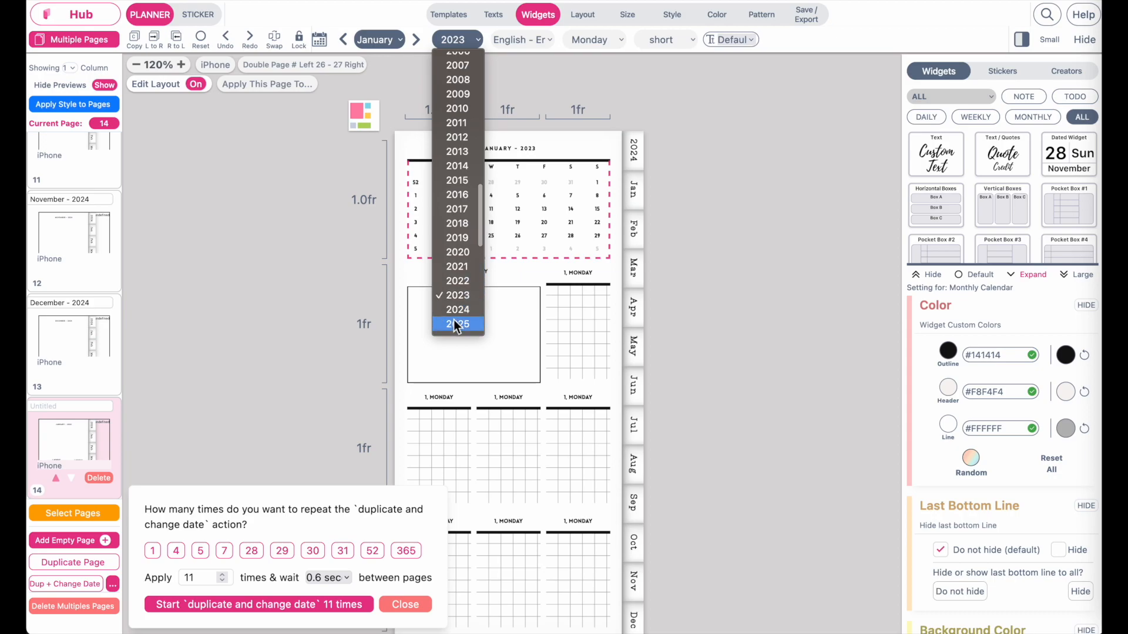
left_click(455, 310)
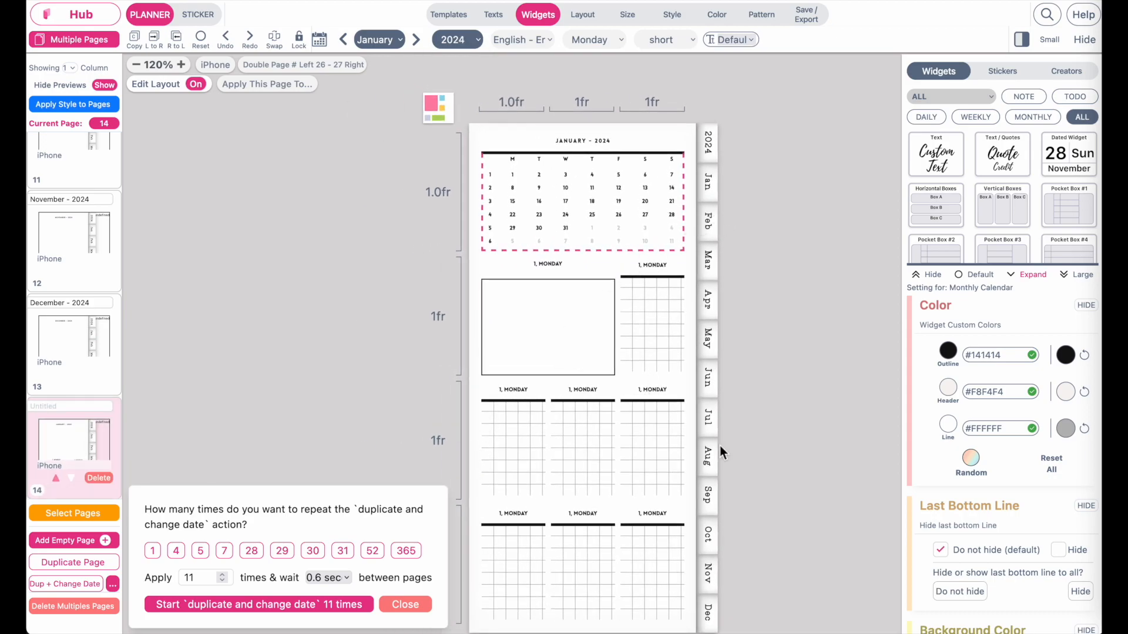
Turn off layout editing and set the first graph paper box's date to Monday, 1 January 2024
left_click(655, 268)
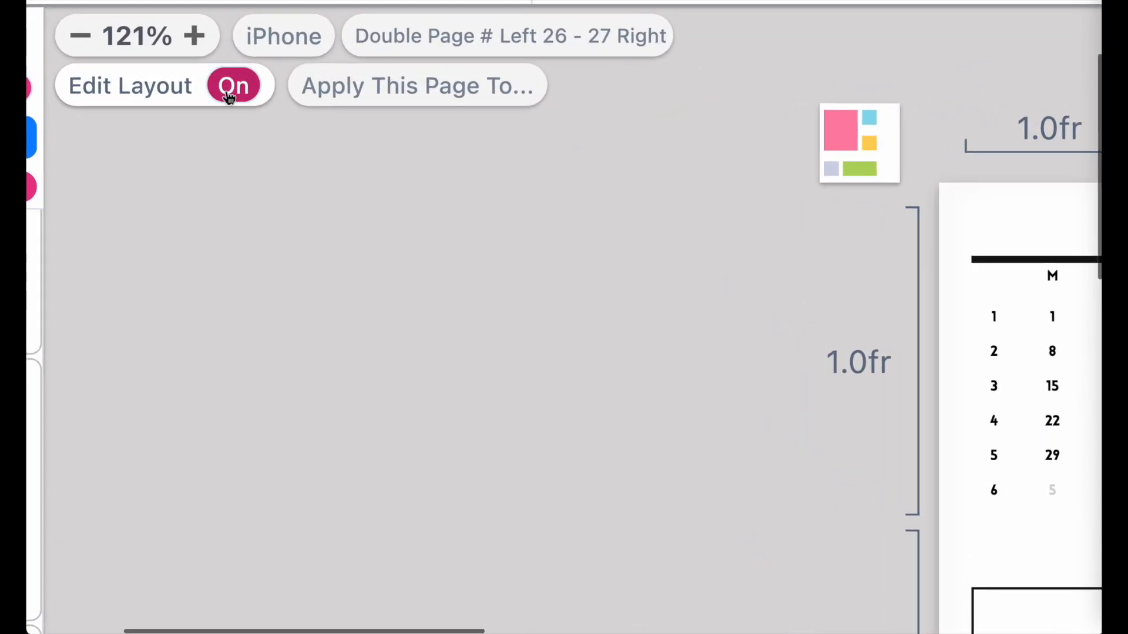
left_click(195, 88)
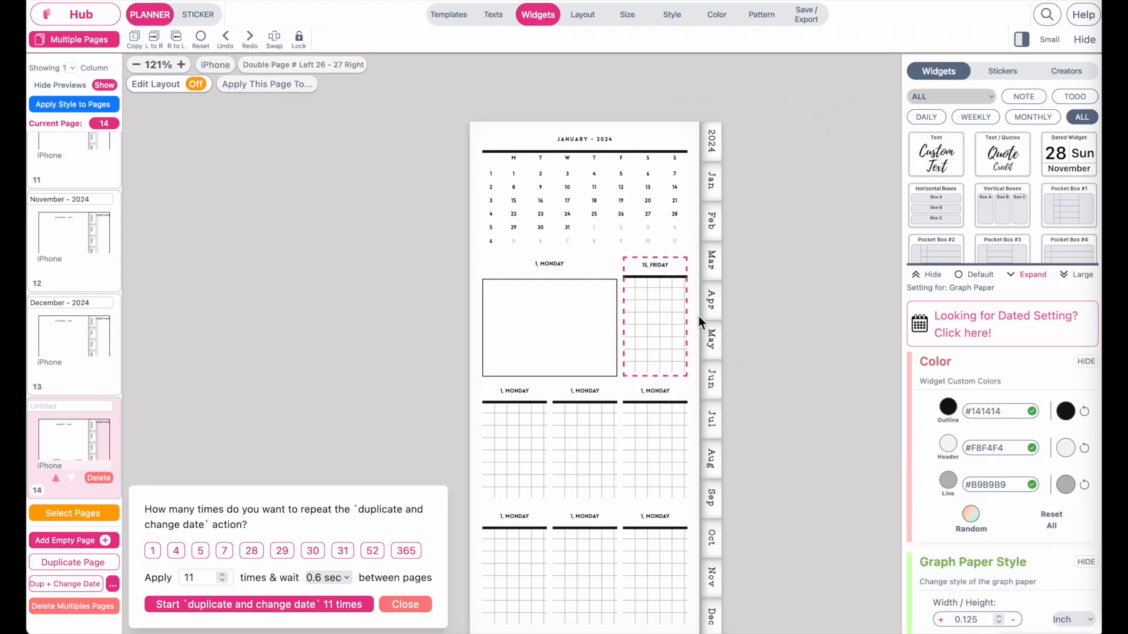
left_click(656, 275)
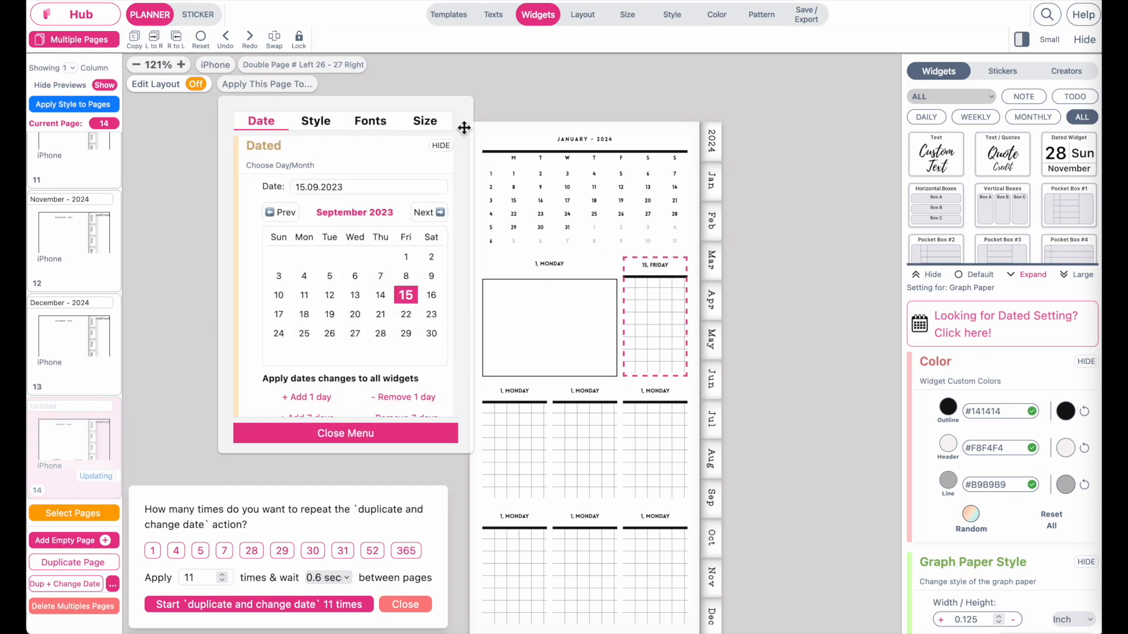
mouse_move(463, 155)
left_mouse_down()
mouse_move(487, 111)
mouse_move(448, 153)
left_mouse_up()
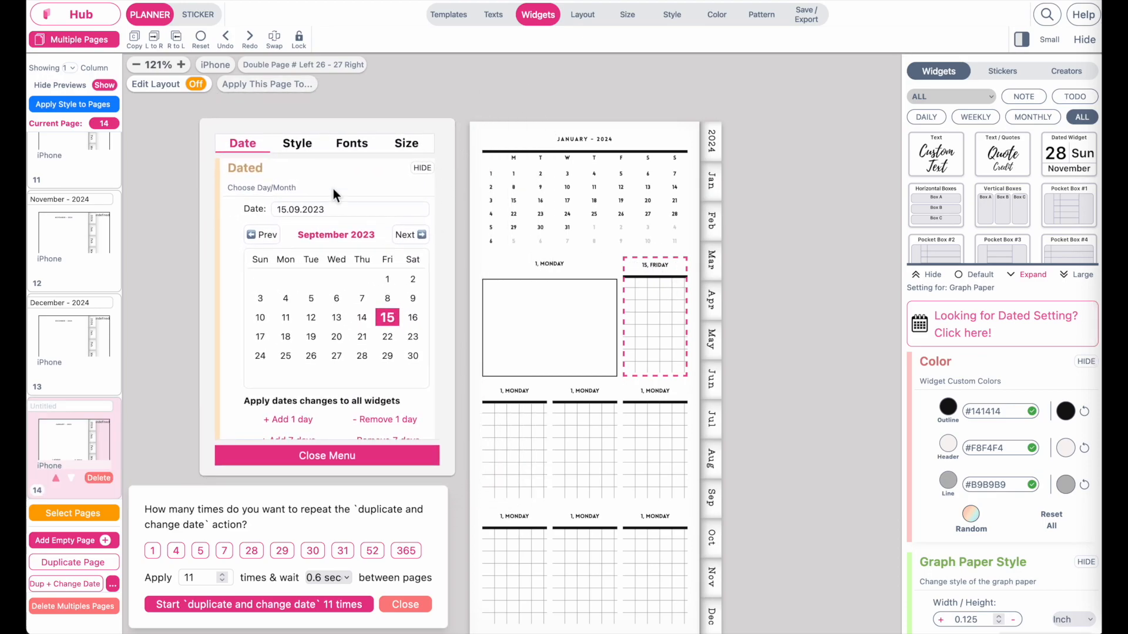
left_click(420, 235)
left_click(420, 235)
left_click(420, 235)
left_click(419, 235)
left_click(287, 280)
Date the remaining six graph paper boxes in order from Tuesday, 2 January to Sunday, 7 January 2024
left_click(508, 395)
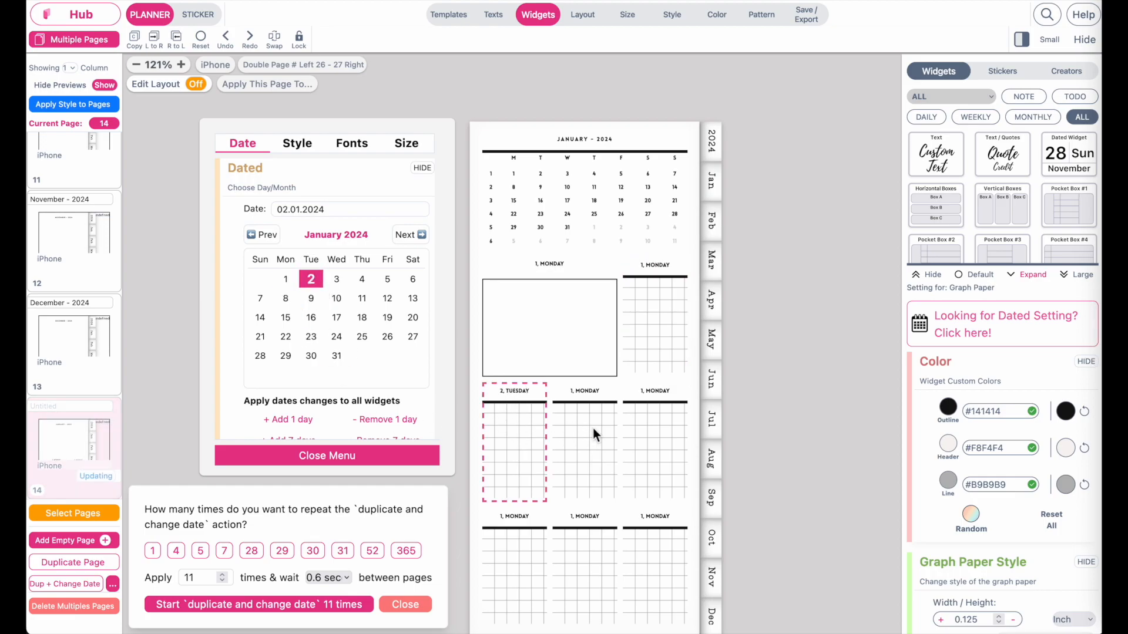
left_click(587, 392)
left_click(336, 278)
left_click(643, 401)
left_click(362, 279)
left_click(515, 528)
left_click(390, 281)
left_click(577, 514)
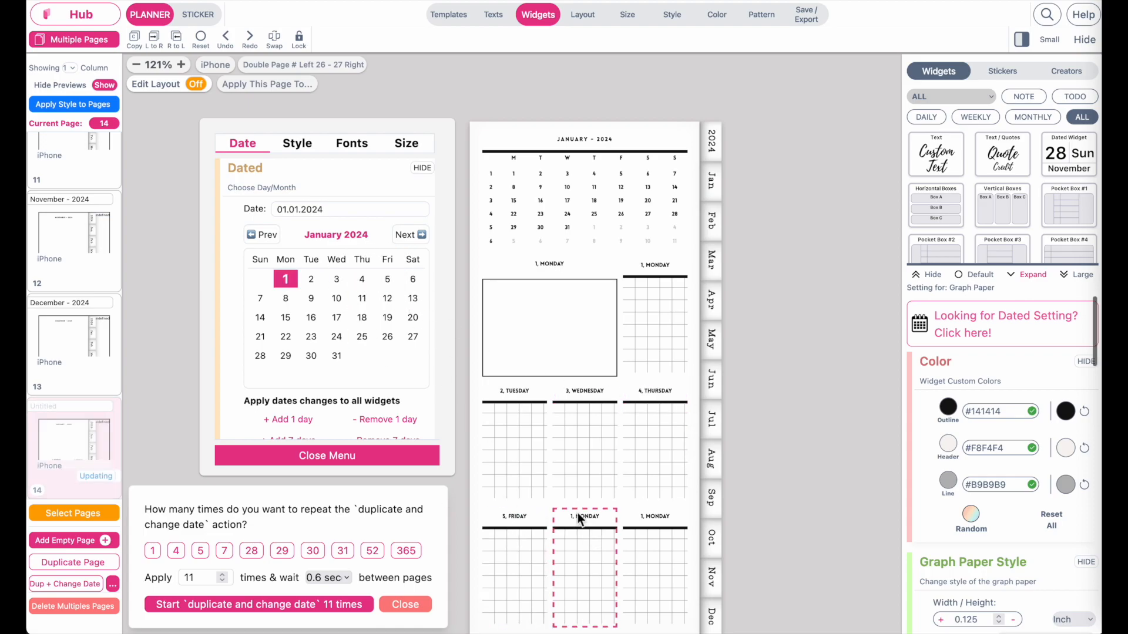
left_click(414, 282)
left_click(642, 520)
left_click(259, 296)
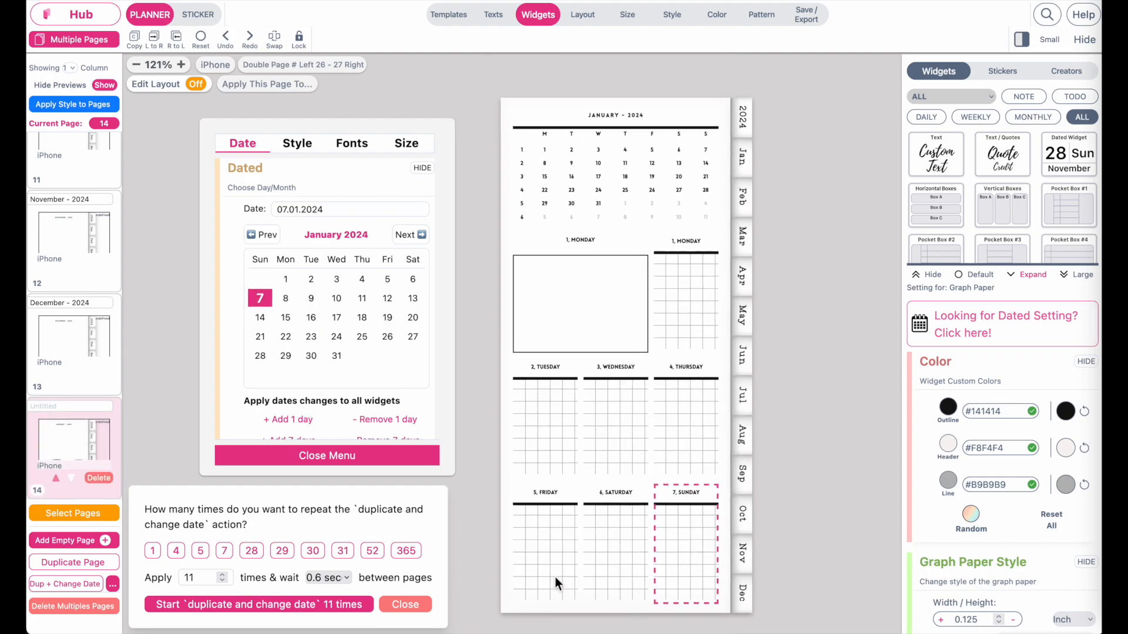
left_click(342, 459)
Set the date over the header of the two-column Multi Box widget to None
left_click(578, 240)
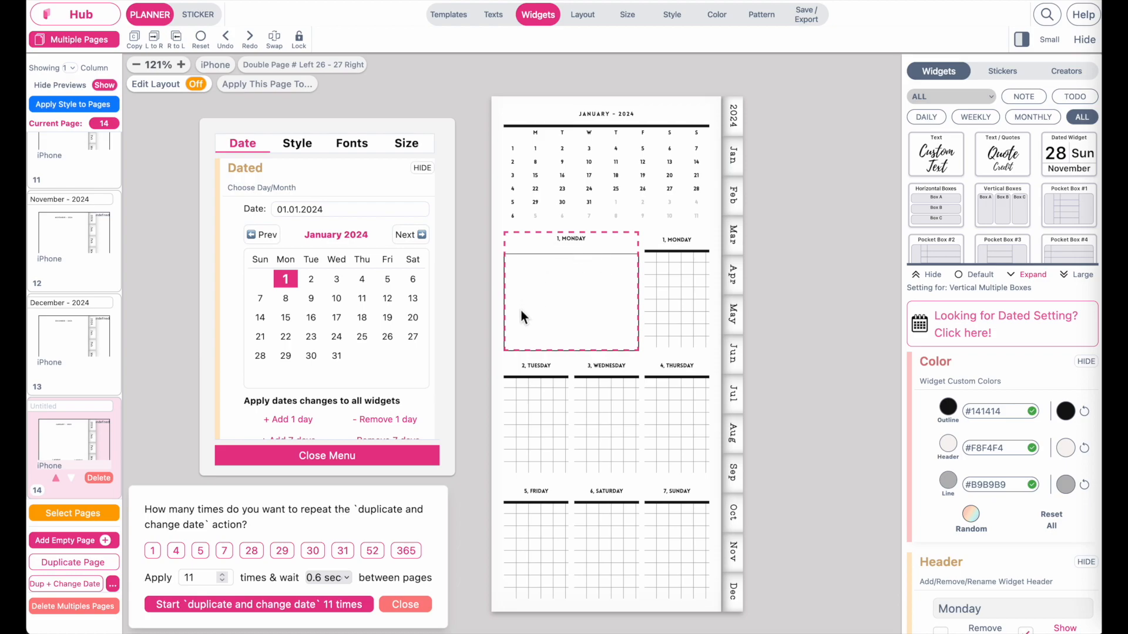
left_click(372, 458)
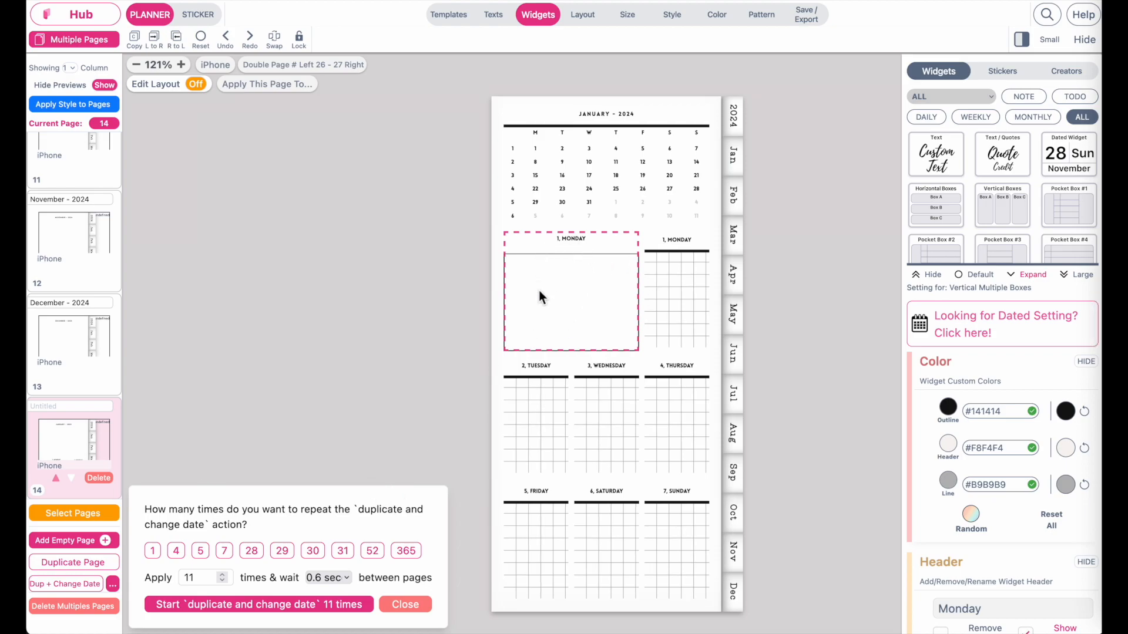
scroll(1028, 418, "down", 10)
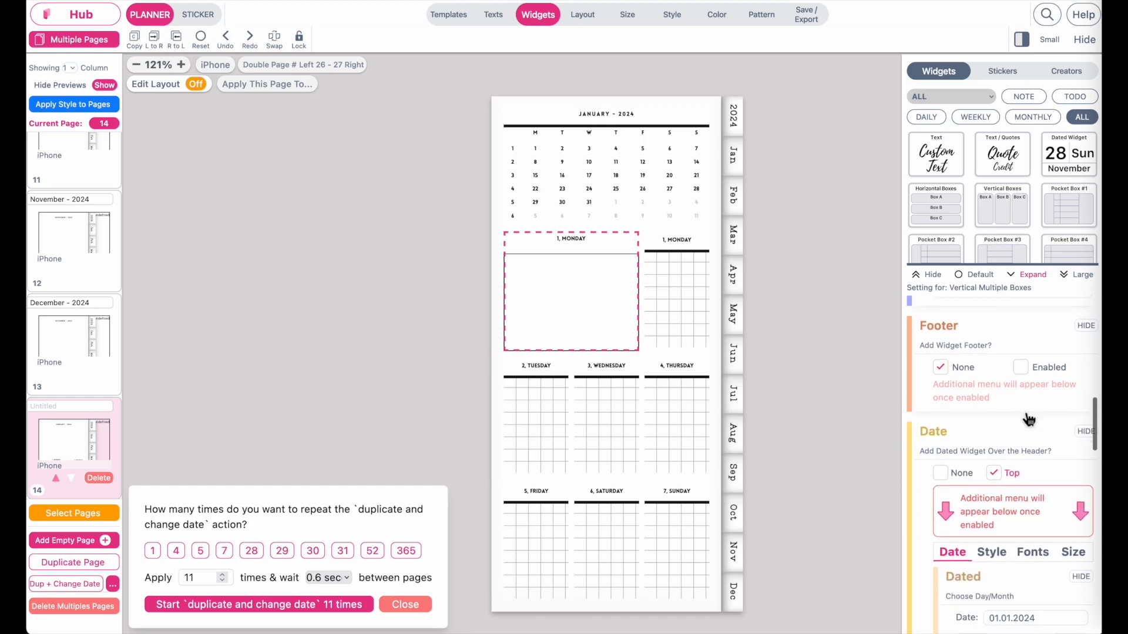
scroll(1028, 419, "down", 2)
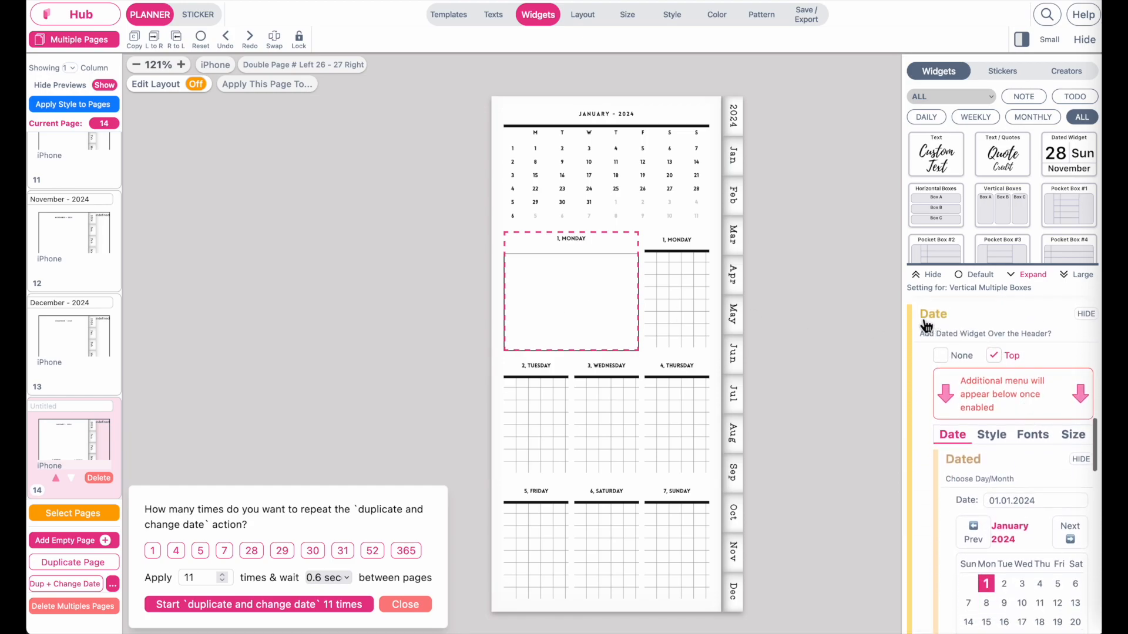
left_click(962, 354)
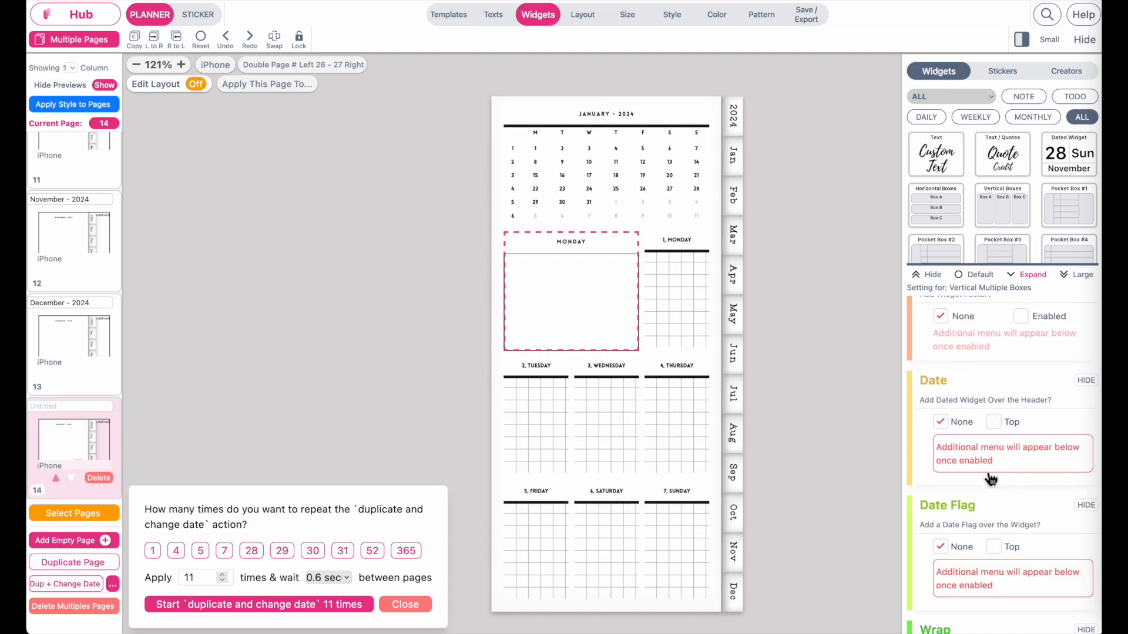
Try removing the Multi Box widget's header, then show it again with its title text cleared
scroll(1057, 464, "up", 10)
scroll(1056, 461, "down", 3)
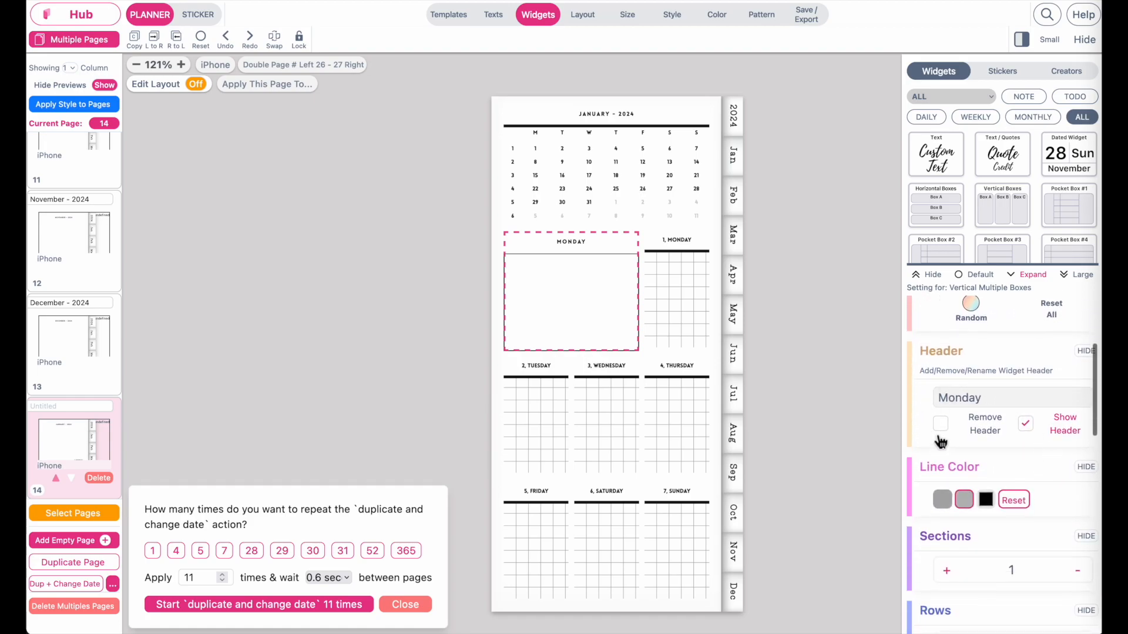
left_click(942, 432)
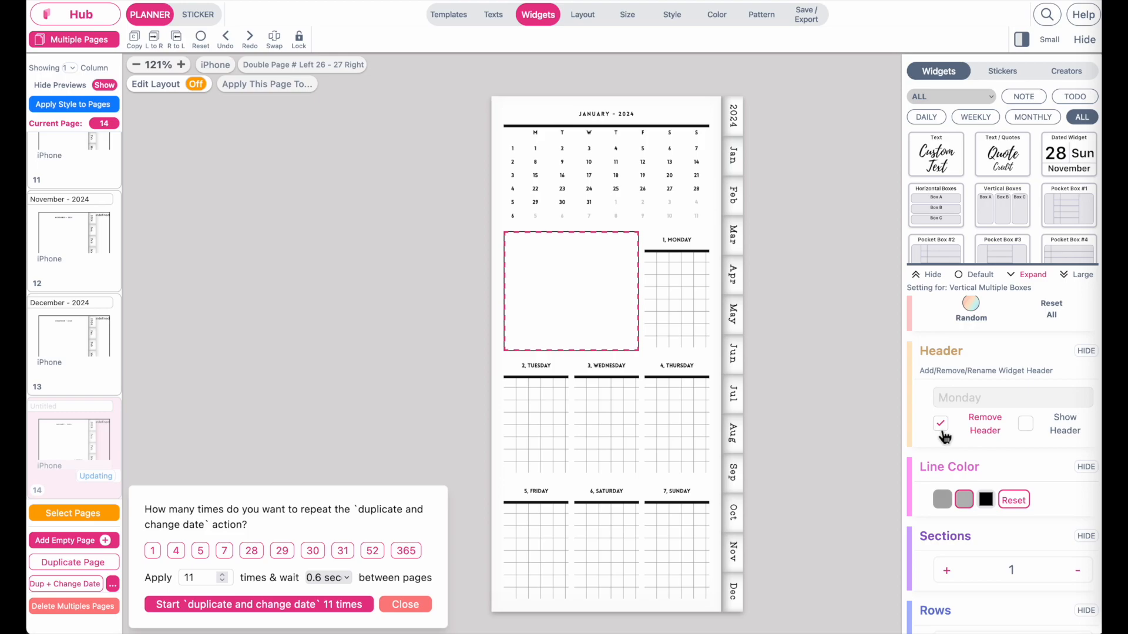
left_click(1028, 428)
double_click(1014, 400)
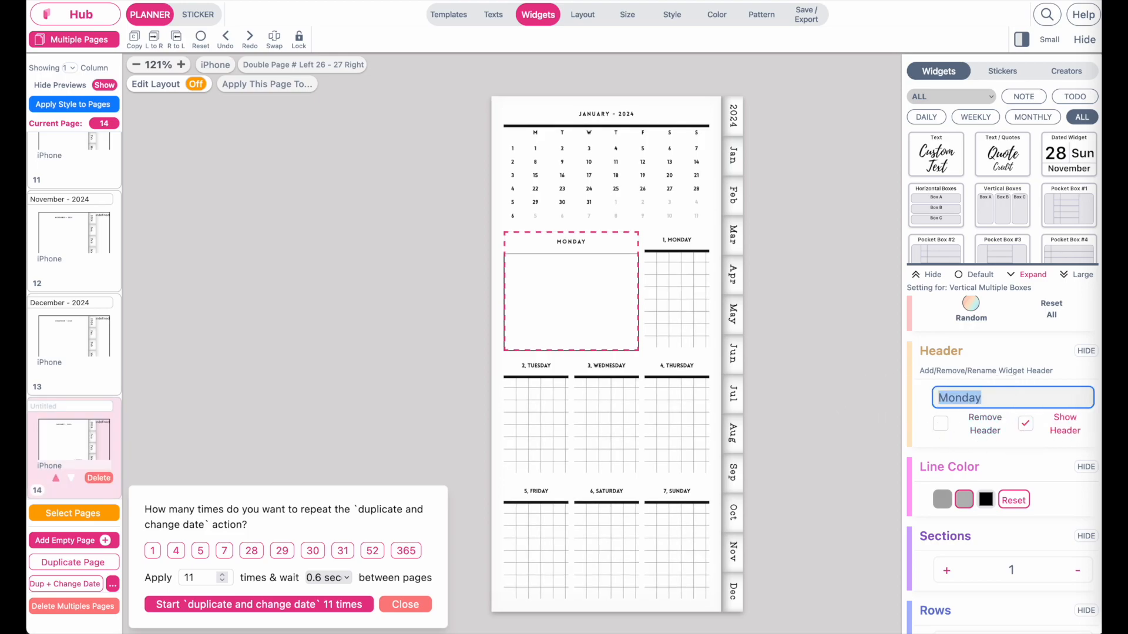
key("BackSpace")
left_click(821, 298)
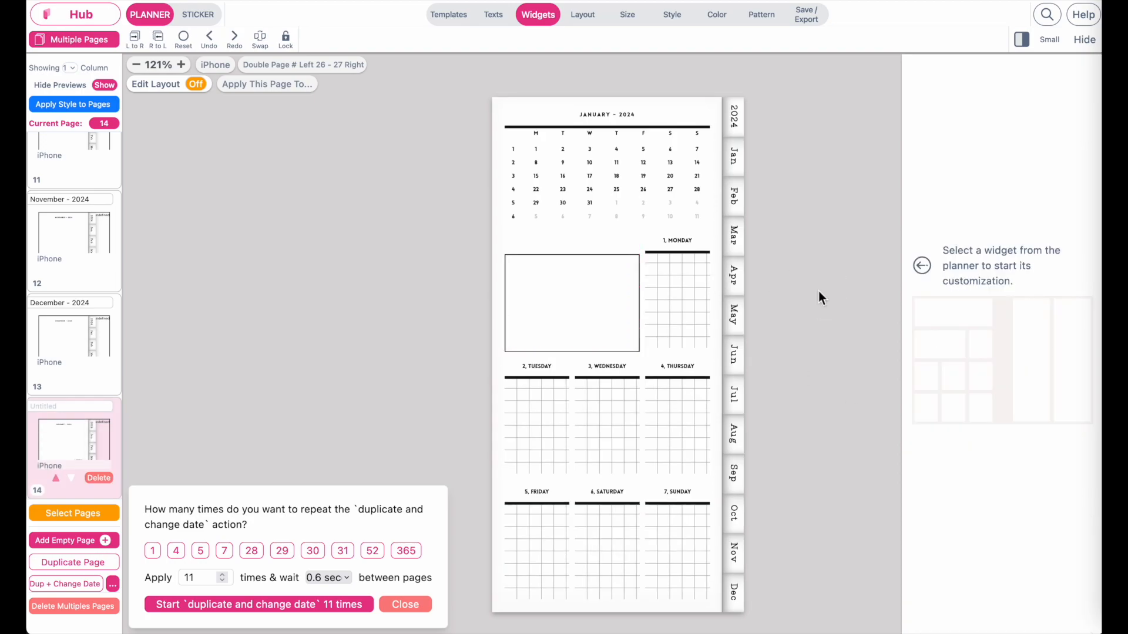
Remove the header of the two-column Multi Box widget so the box fills its whole cell
left_click(564, 290)
left_click(940, 499)
left_click(837, 382)
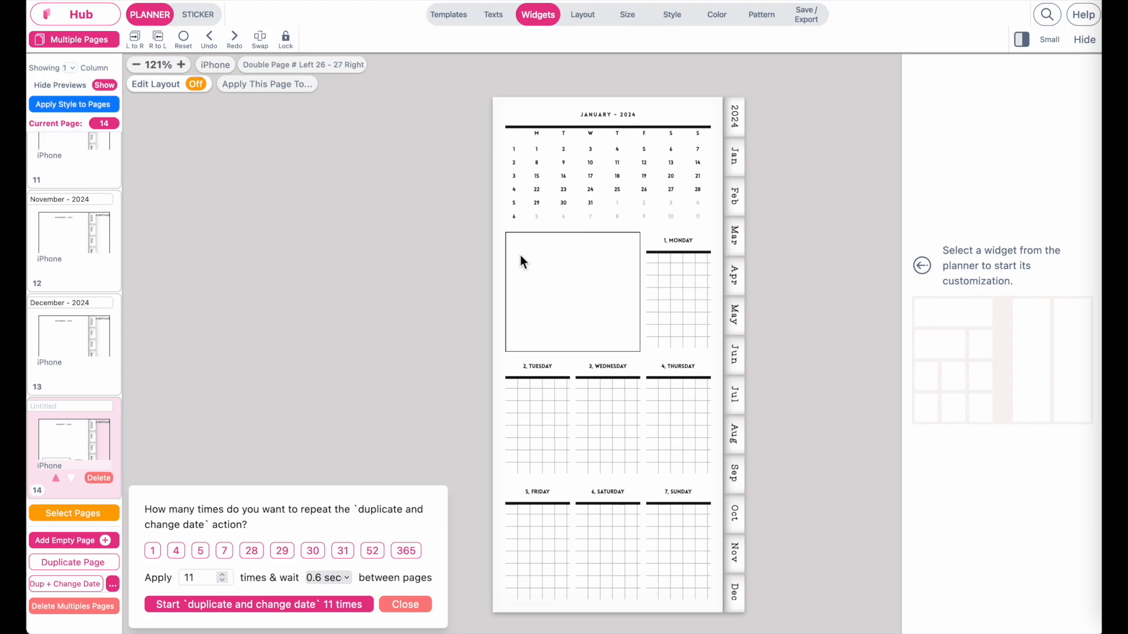
Check the monthly calendar's month and year and the date assigned to each of the seven day boxes
scroll(837, 350, "down", 1)
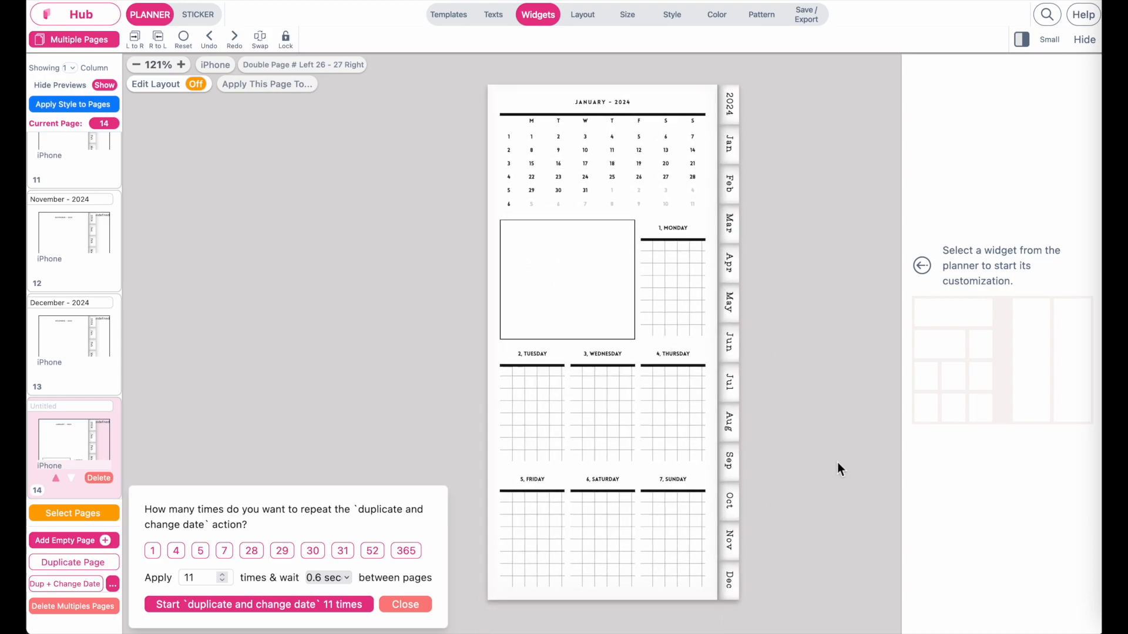
scroll(837, 462, "up", 1)
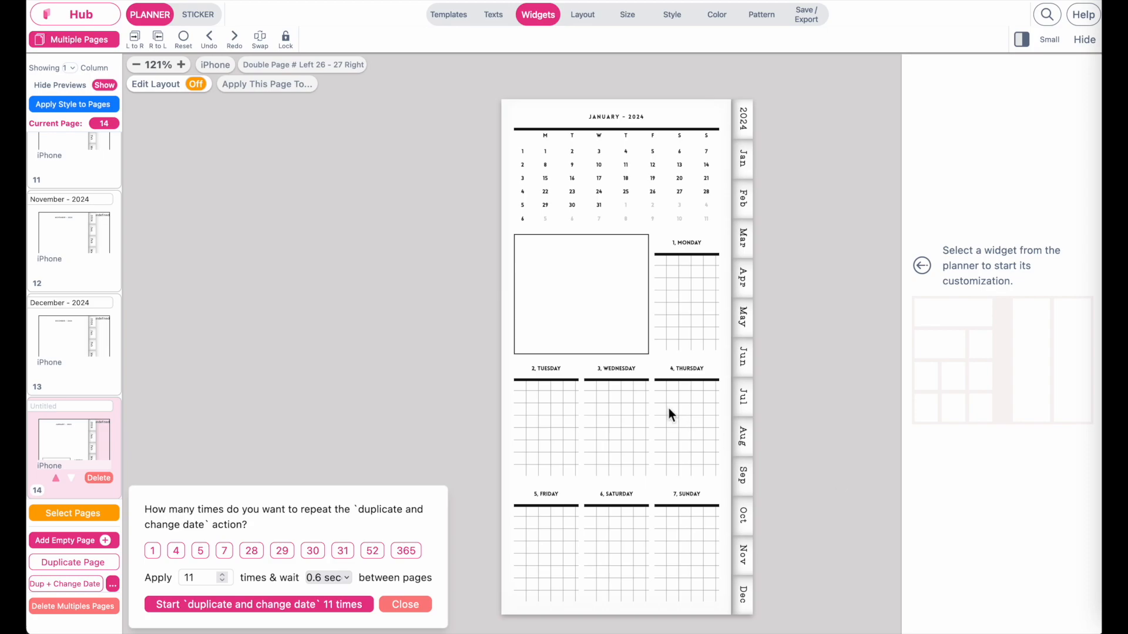
left_click(636, 178)
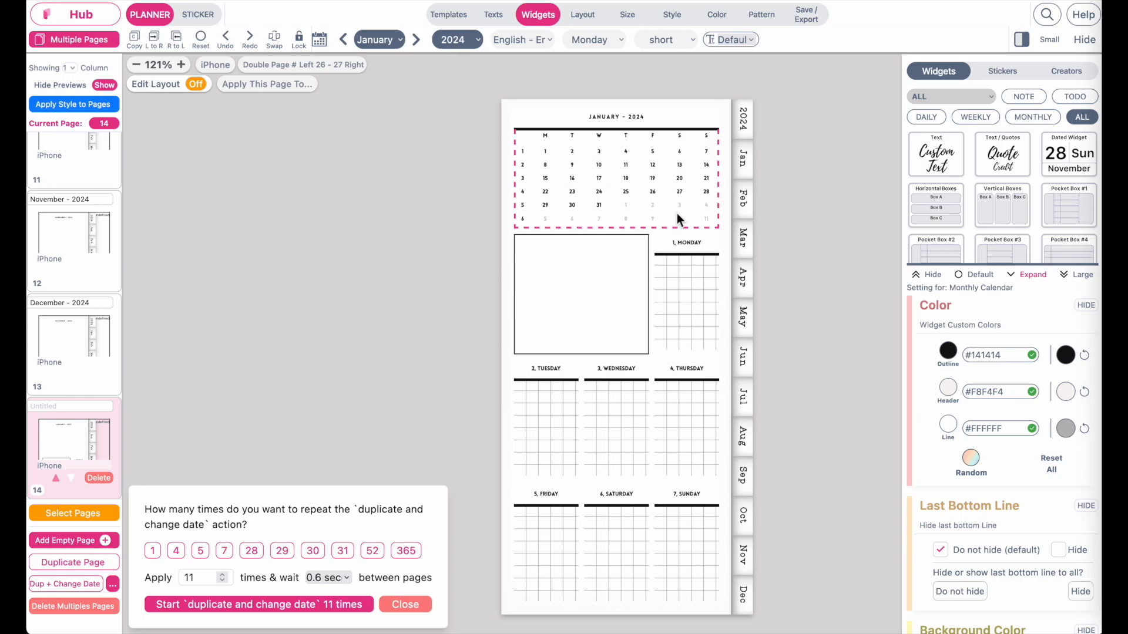
left_click(689, 244)
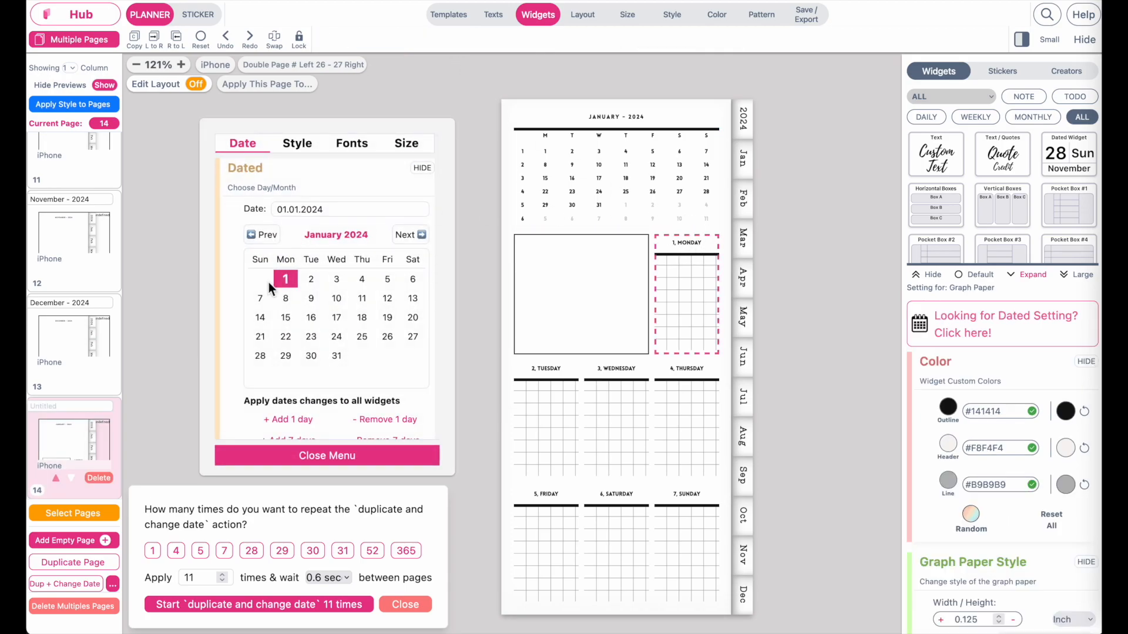
left_click(550, 372)
left_click(630, 375)
left_click(677, 374)
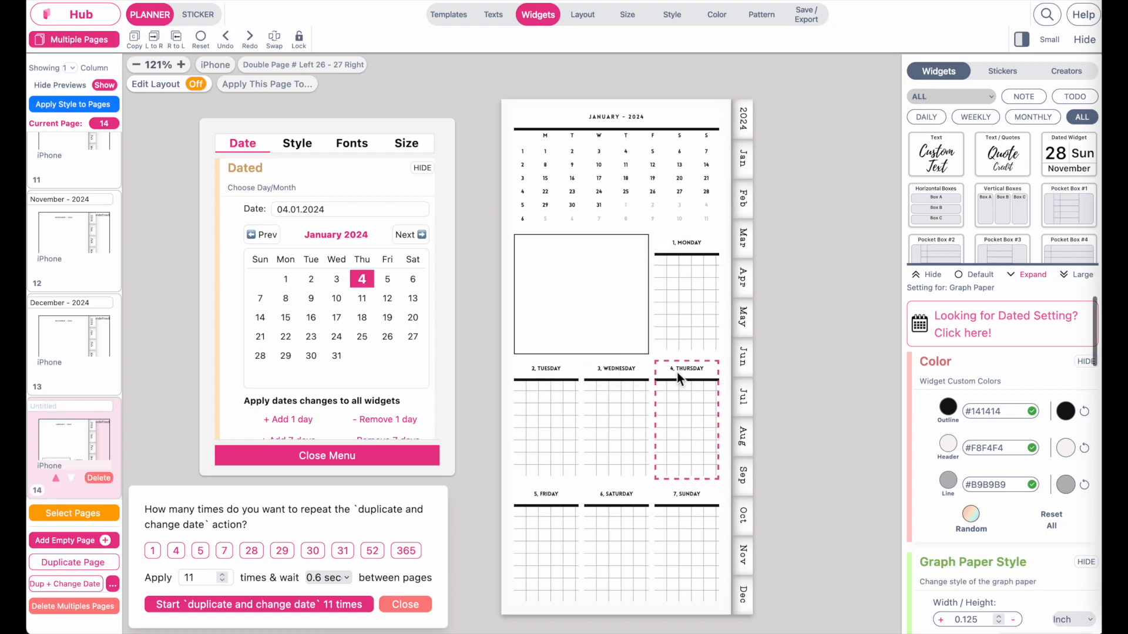
left_click(552, 496)
left_click(617, 499)
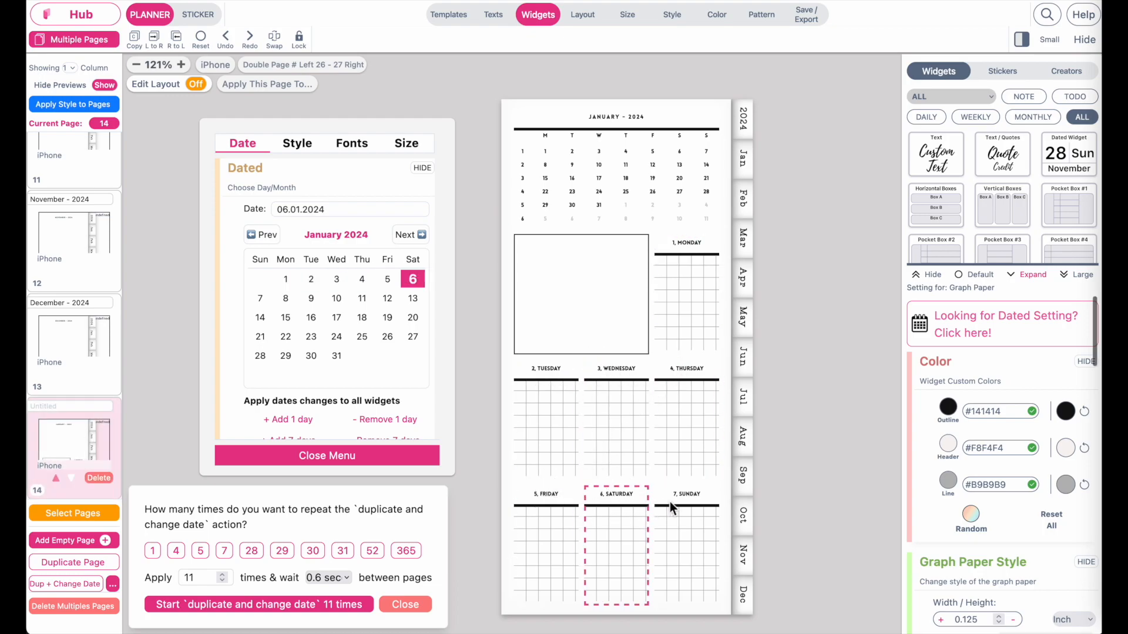
left_click(684, 498)
left_click(407, 457)
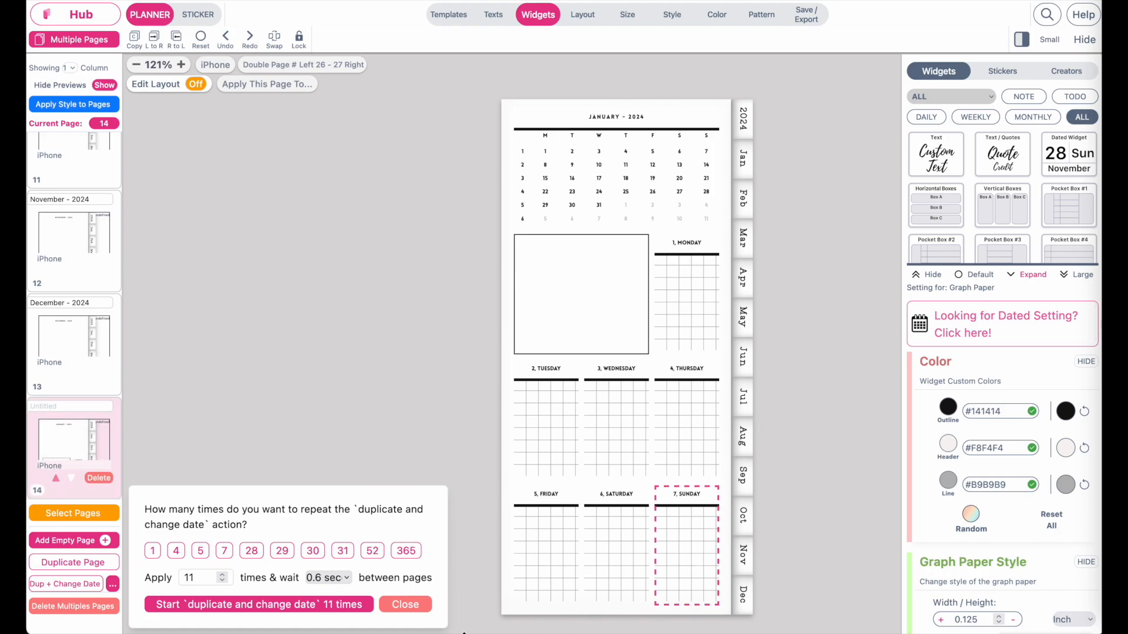
Duplicate the weekly page with changing dates 52 times, waiting 1 second between pages
left_click(403, 604)
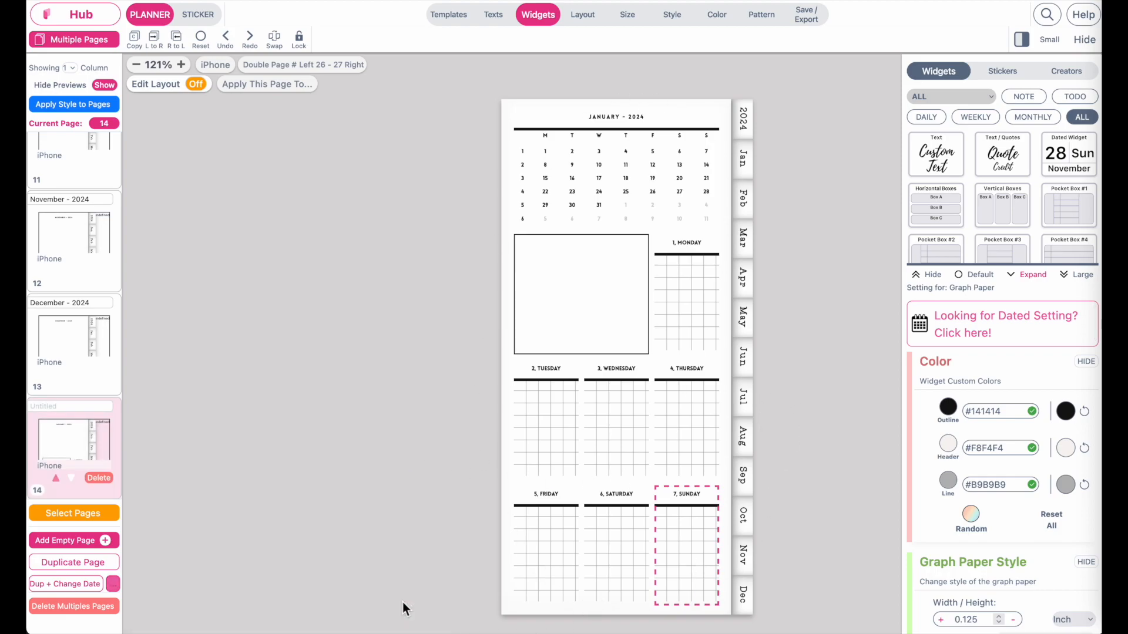
left_click(116, 589)
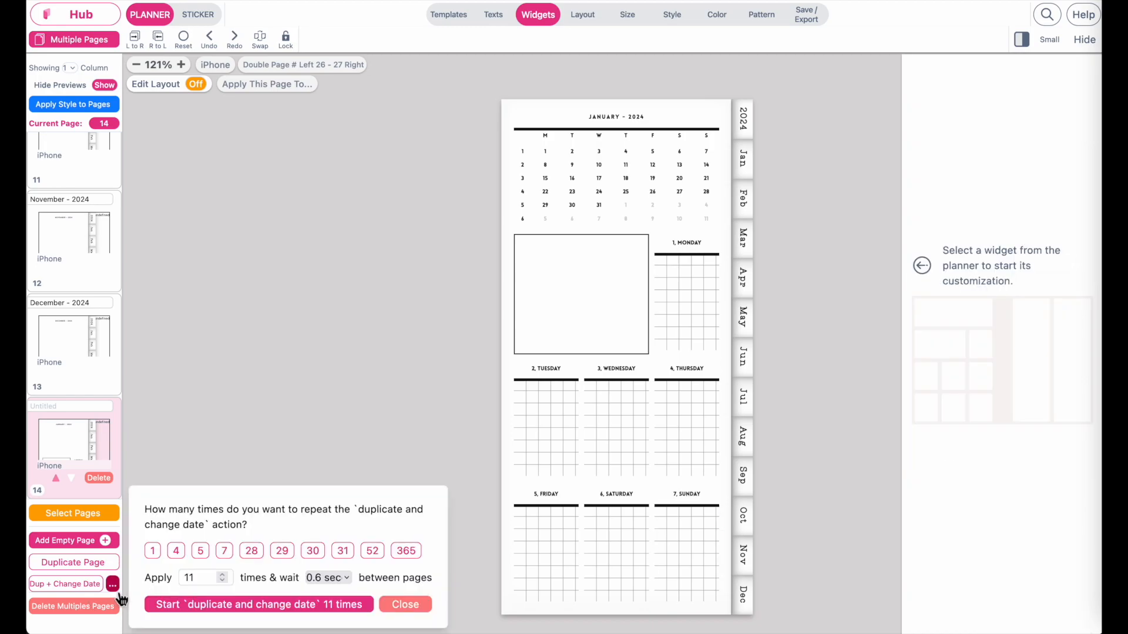
left_click(374, 552)
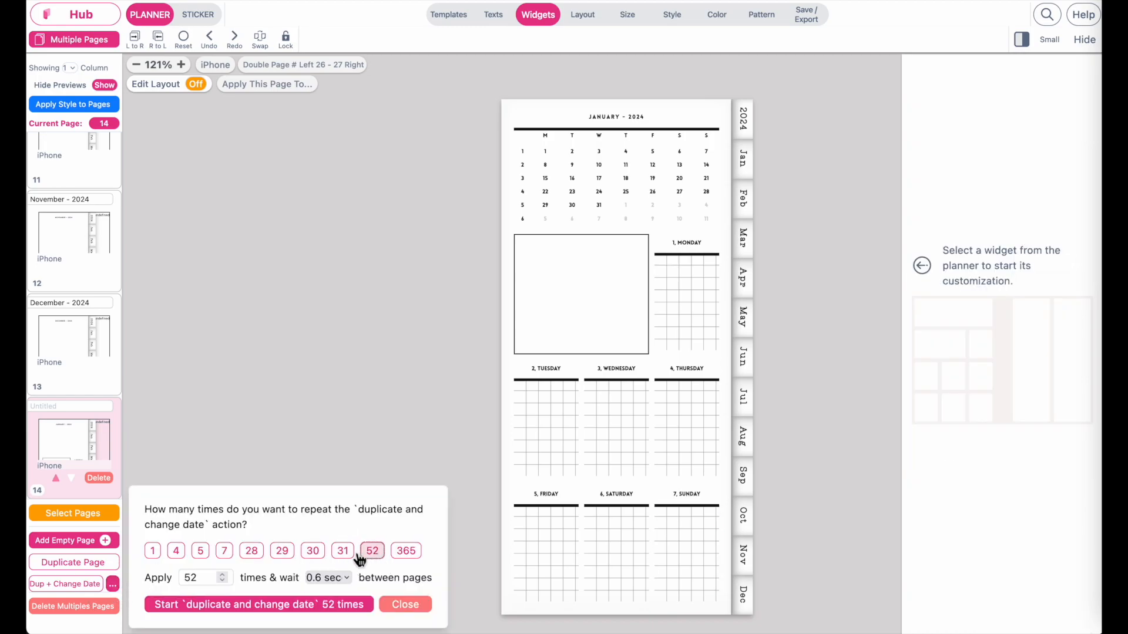
left_click(347, 578)
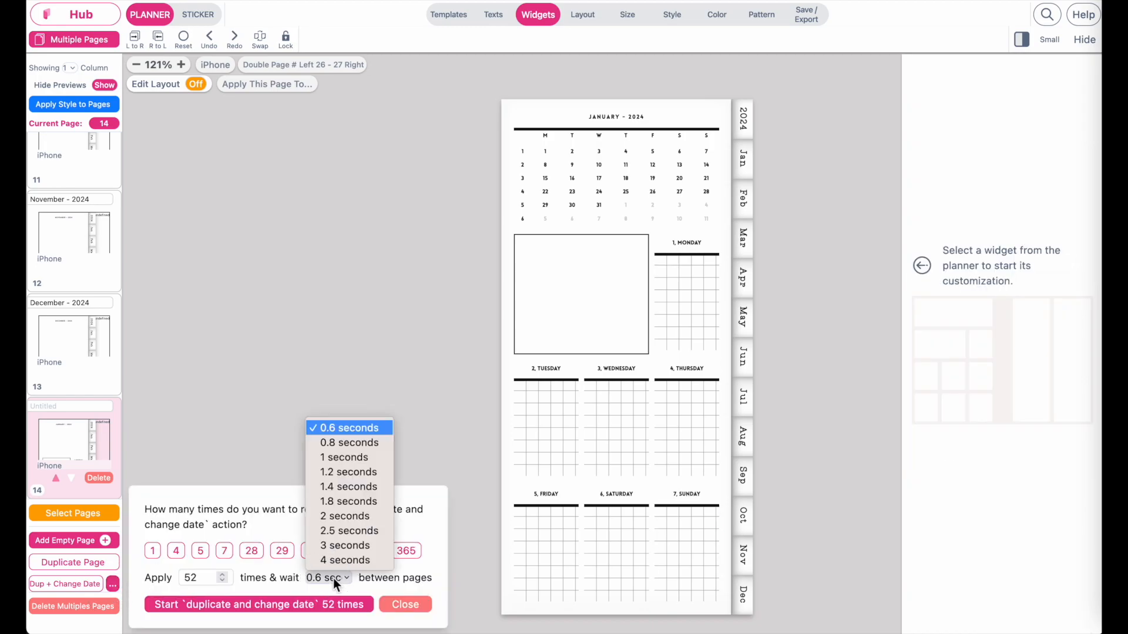
left_click(343, 457)
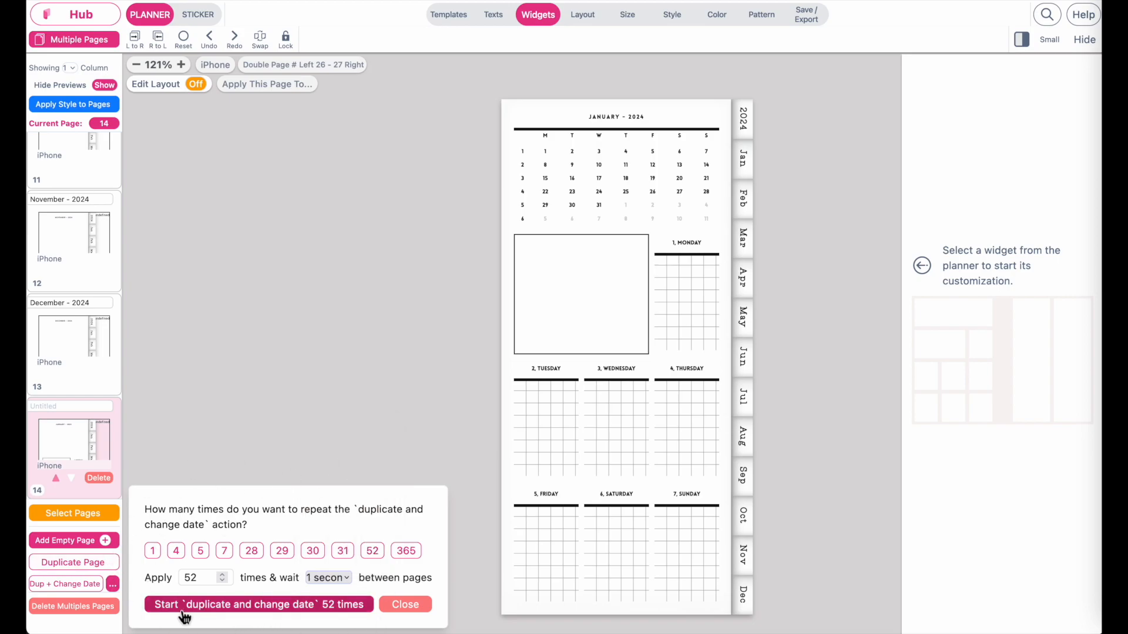
left_click(313, 605)
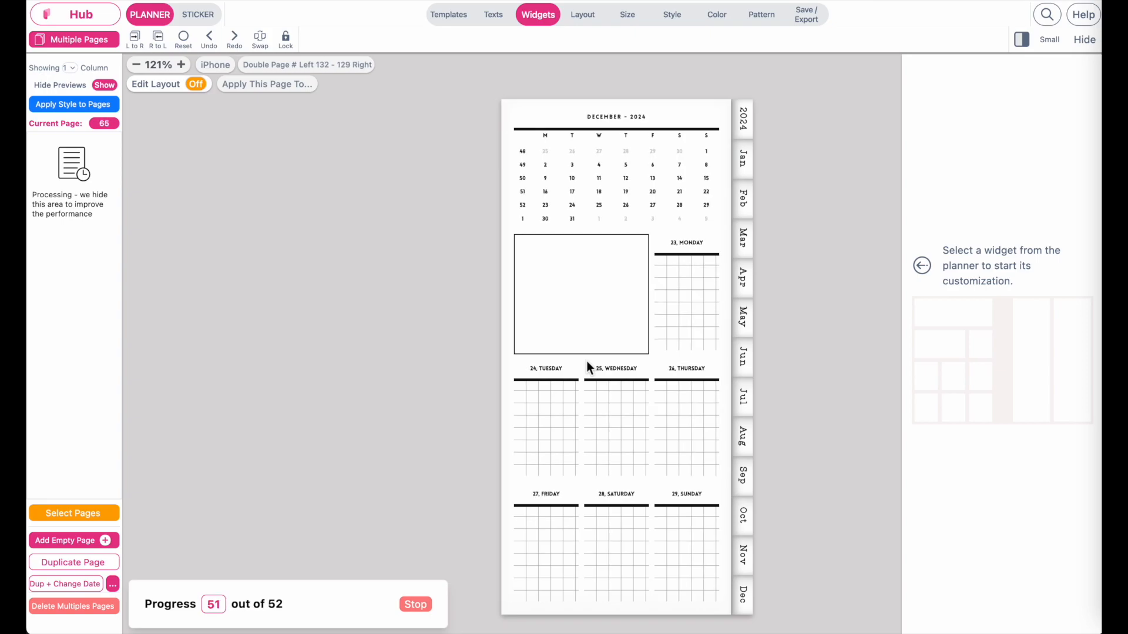
Review the generated weekly pages up to the last one, checking its calendar and seven day boxes
scroll(80, 412, "down", 15)
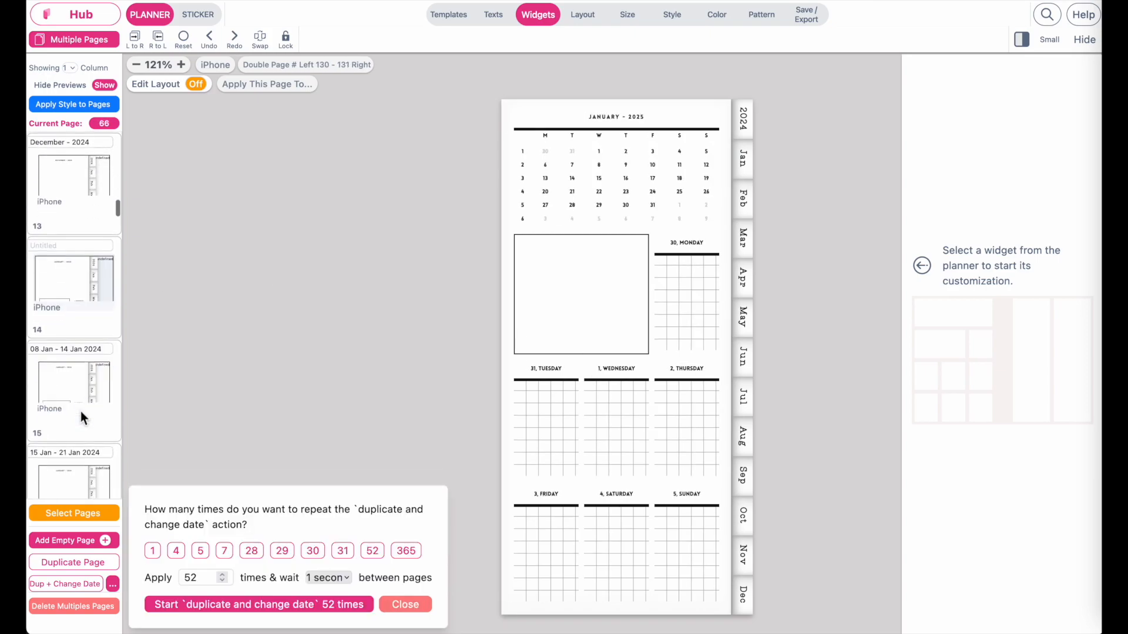
left_click_drag(117, 259, 117, 491)
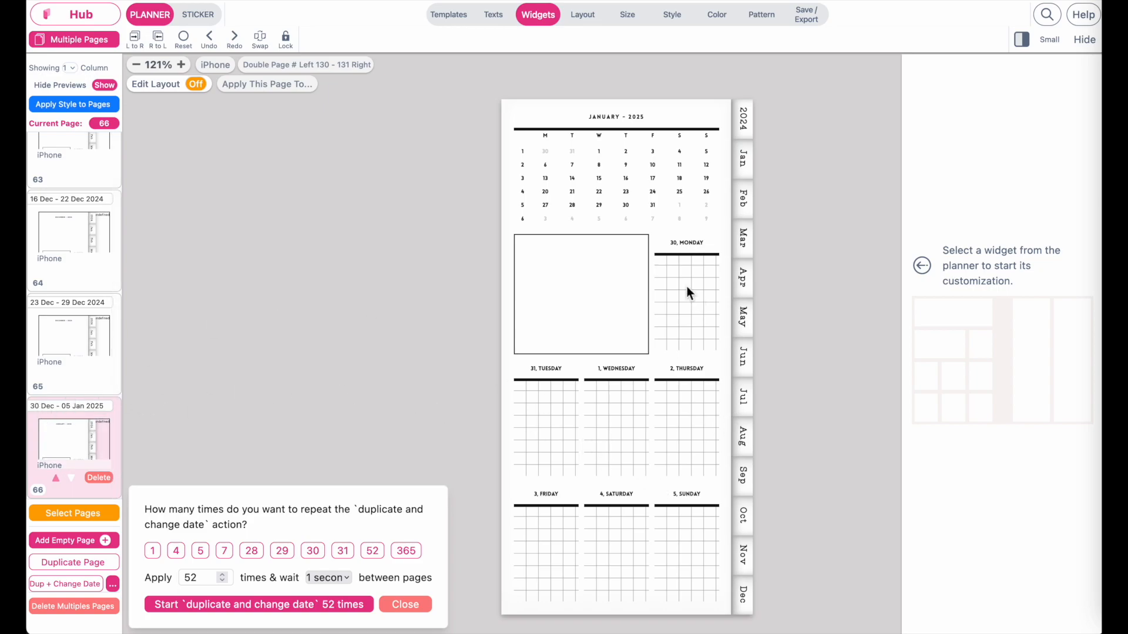
scroll(686, 286, "up", 2)
scroll(686, 287, "down", 3)
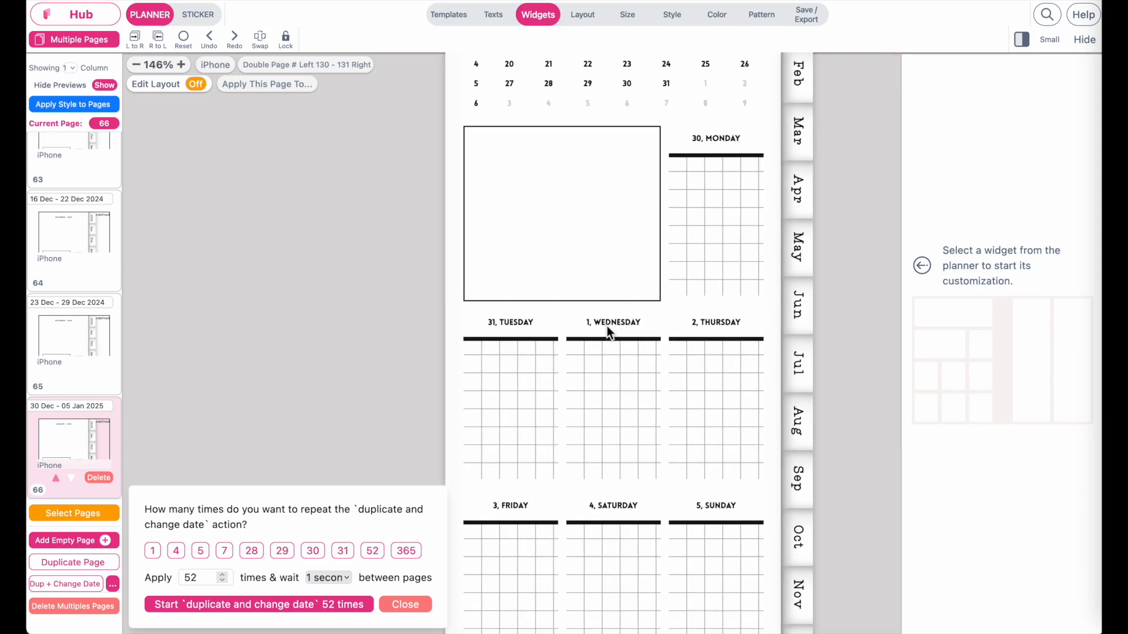
scroll(607, 327, "down", 1)
scroll(607, 327, "up", 2)
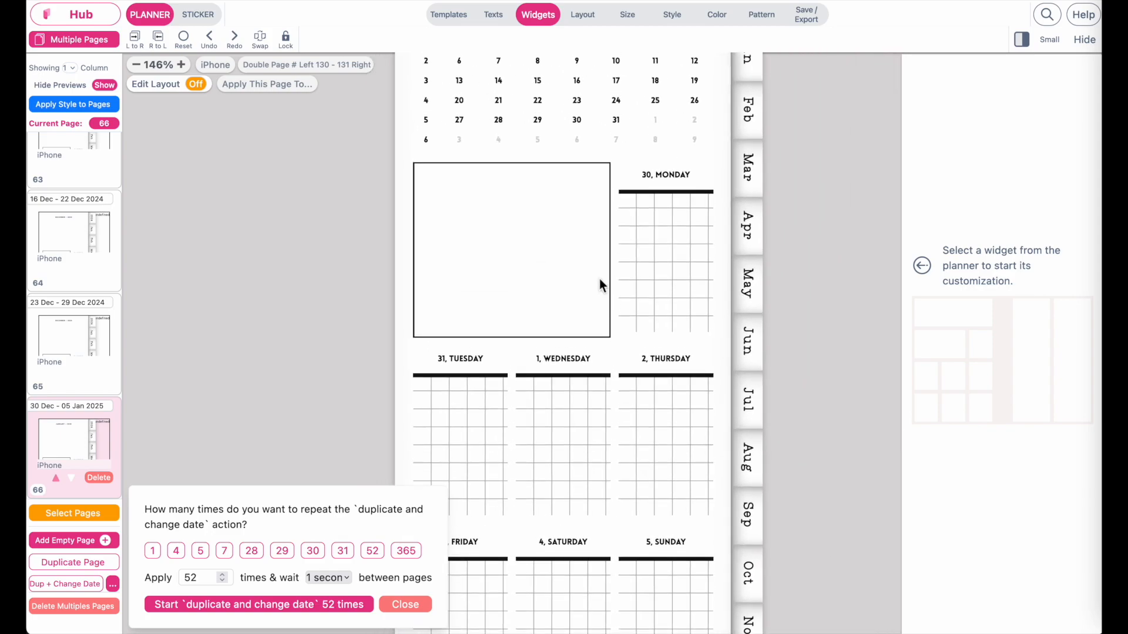
scroll(598, 403, "down", 3)
scroll(605, 333, "left", 1)
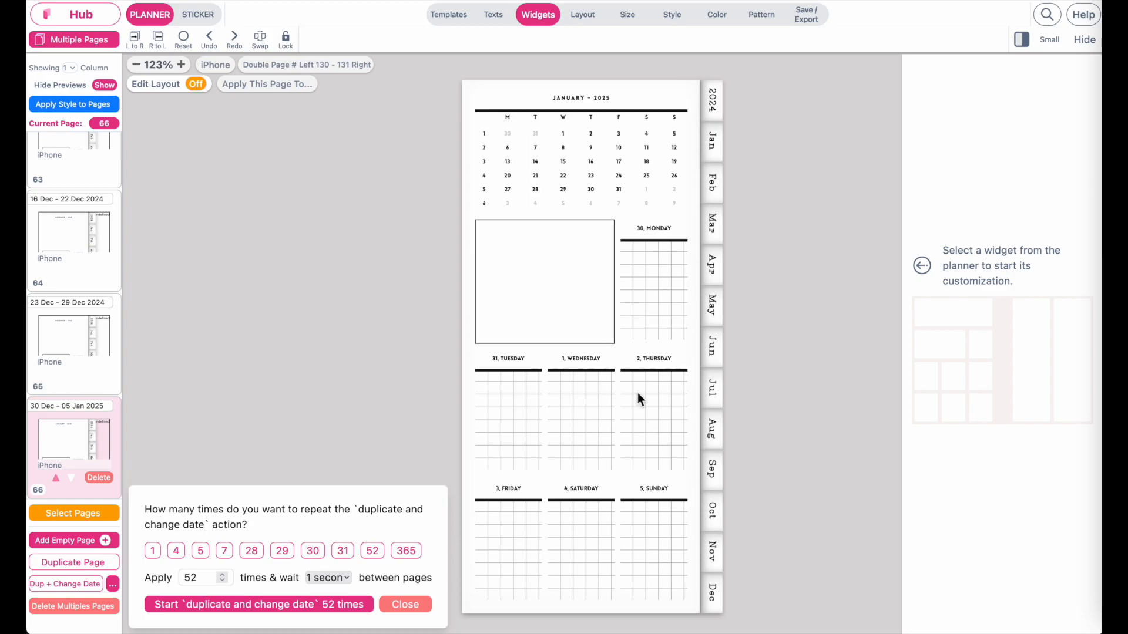
Duplicate the last weekly page and bring up the Starter Phone Planner templates for the copy
left_click(76, 563)
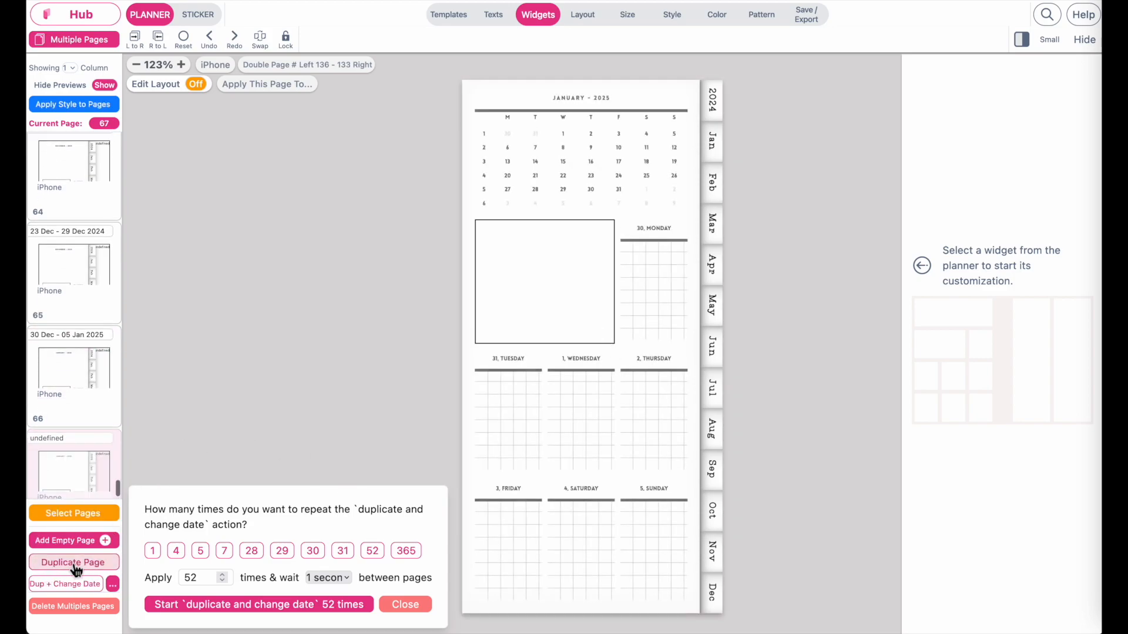
left_click(450, 18)
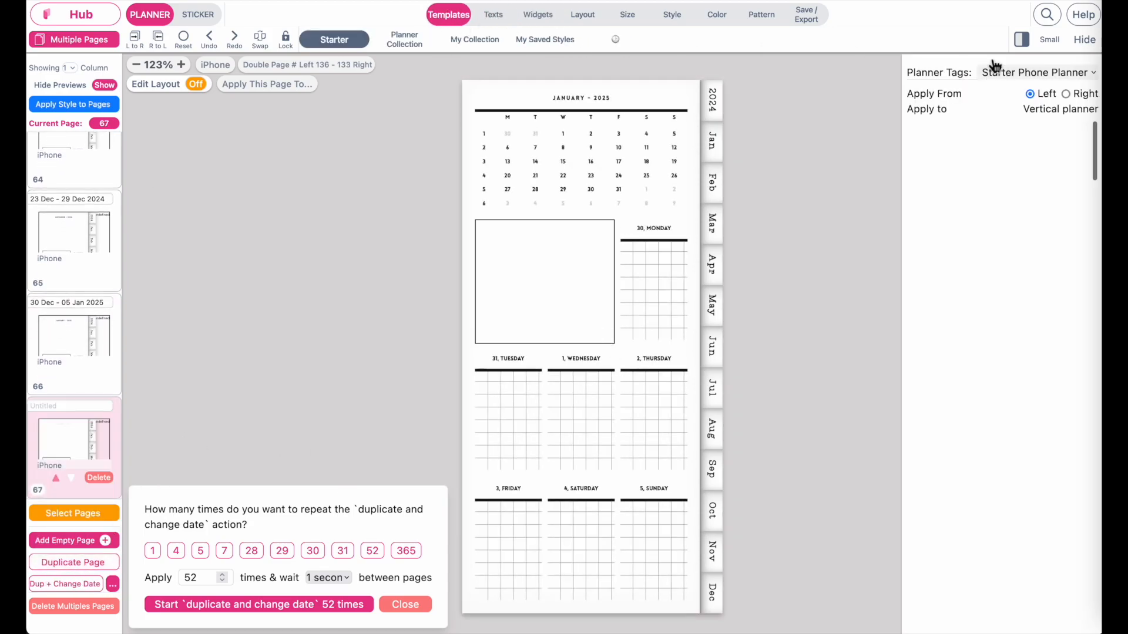
left_click(1006, 75)
left_click(1007, 87)
left_click(1017, 74)
left_click(1018, 58)
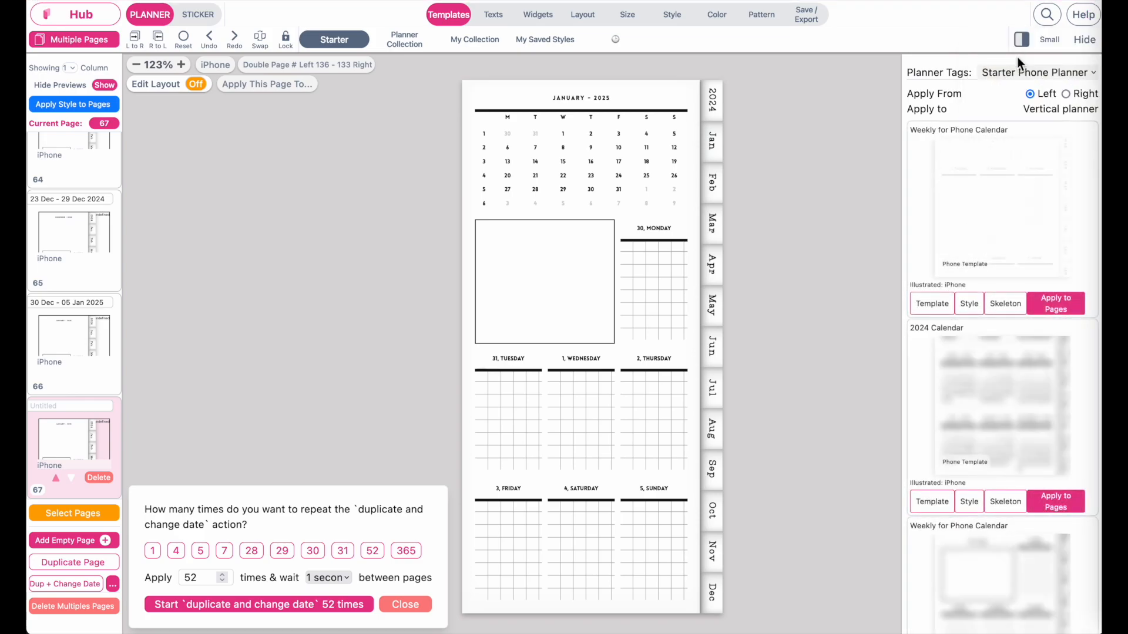
Try the skeleton of the daily phone template with a full-width hourly list on the duplicated page
scroll(1018, 221, "down", 10)
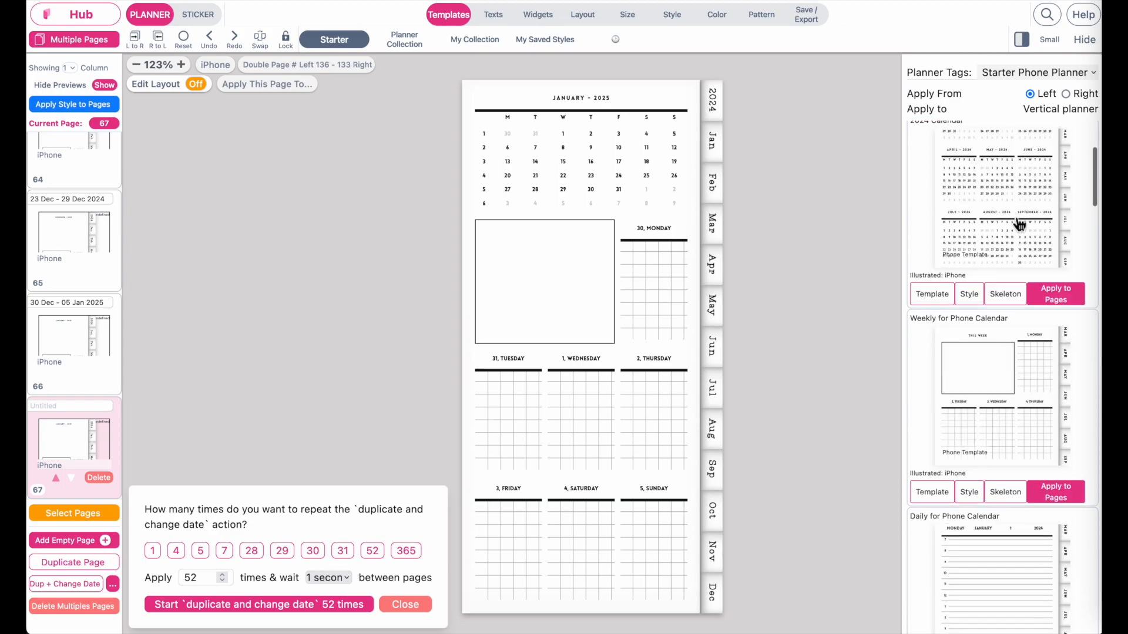
scroll(1019, 224, "down", 3)
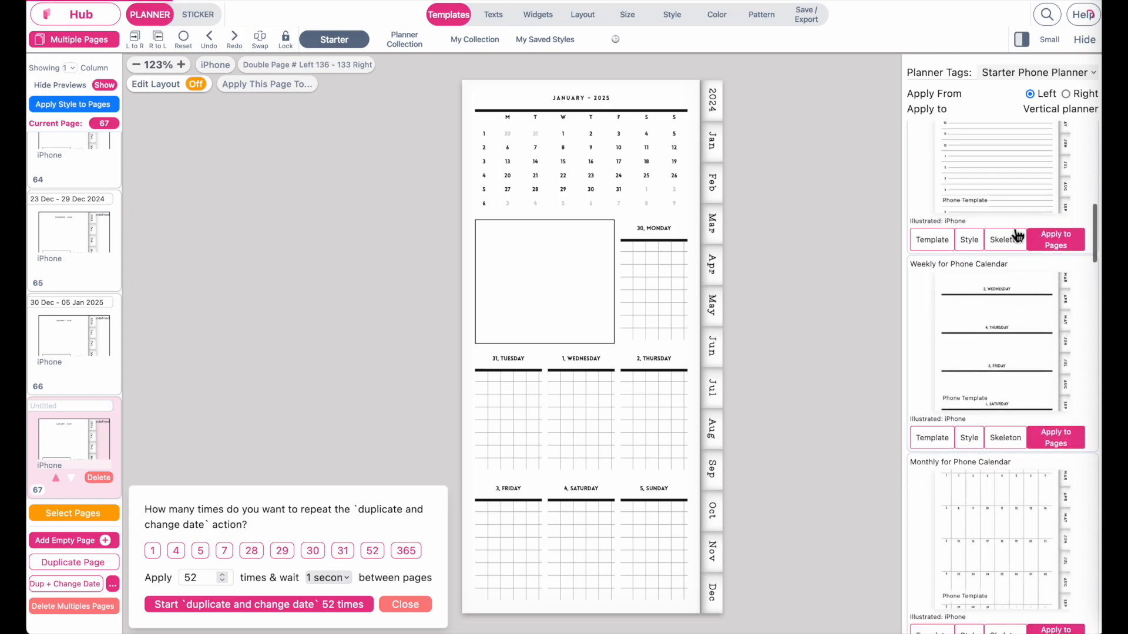
scroll(1015, 241, "up", 4)
left_click(1016, 351)
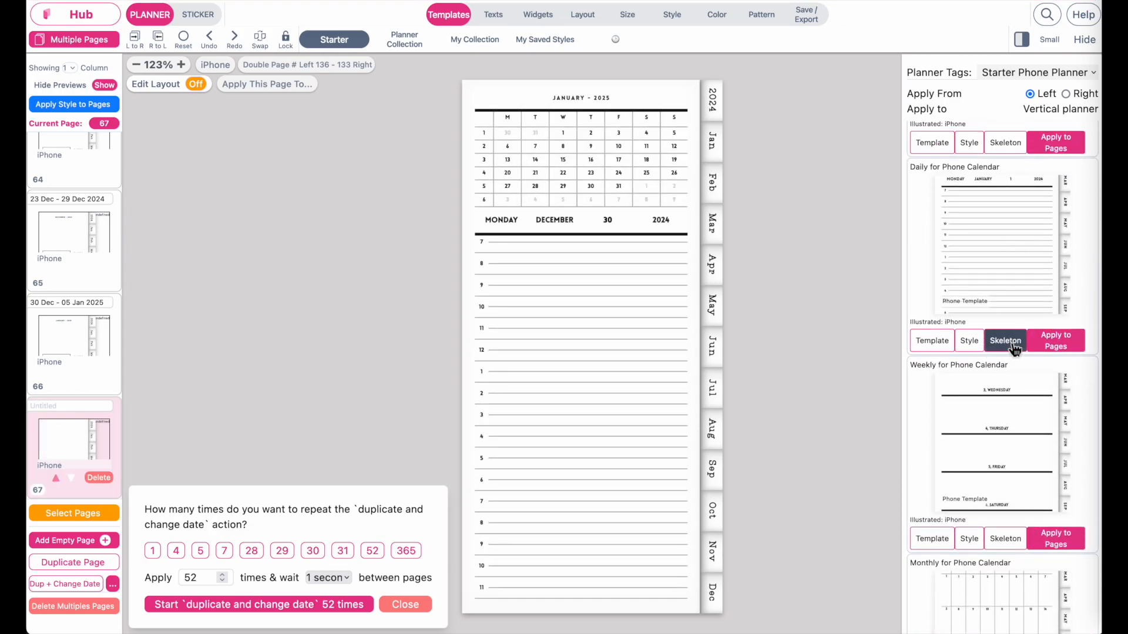
Try the daily skeletons pairing hourly lines with a tall shaded box and a schedule with a grid column
scroll(1016, 352, "down", 5)
scroll(1015, 352, "down", 10)
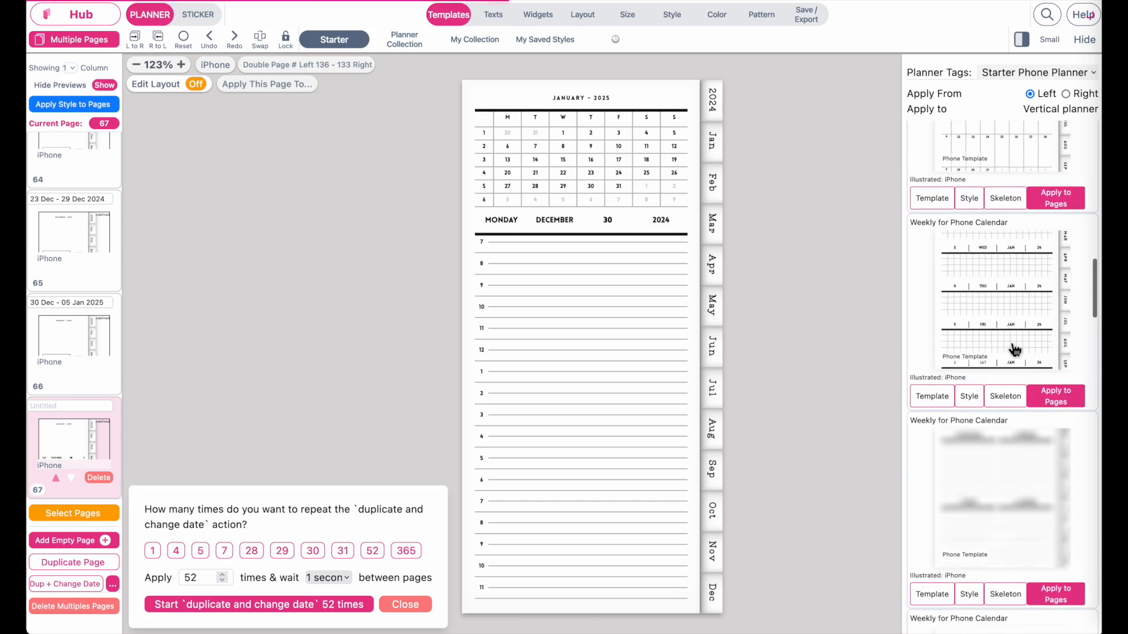
scroll(1016, 369, "up", 8)
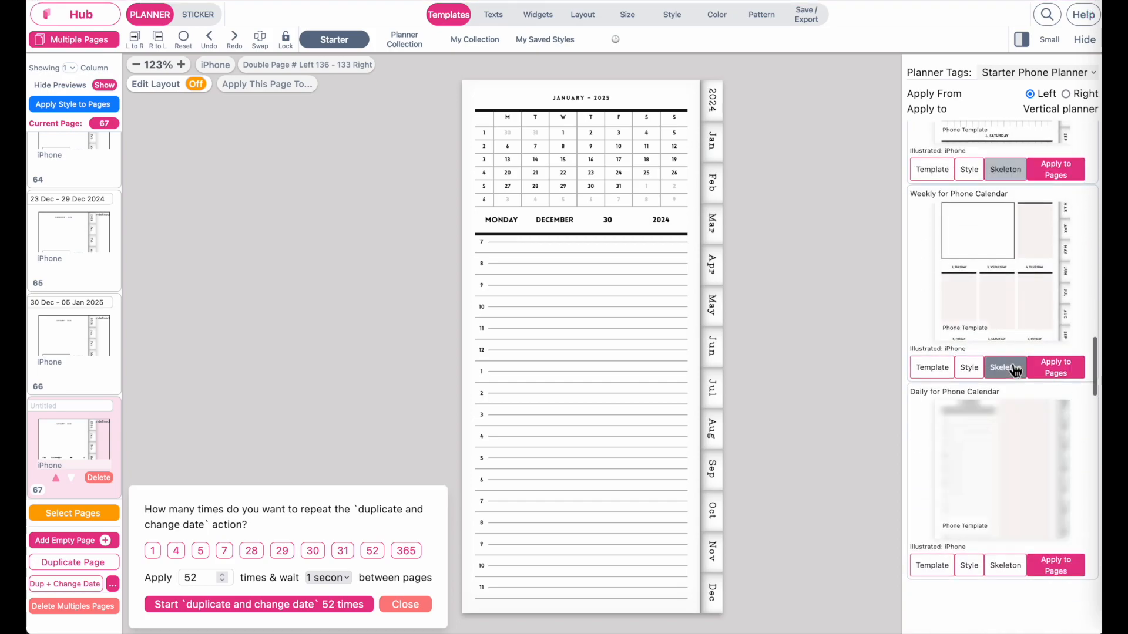
left_click(1015, 370)
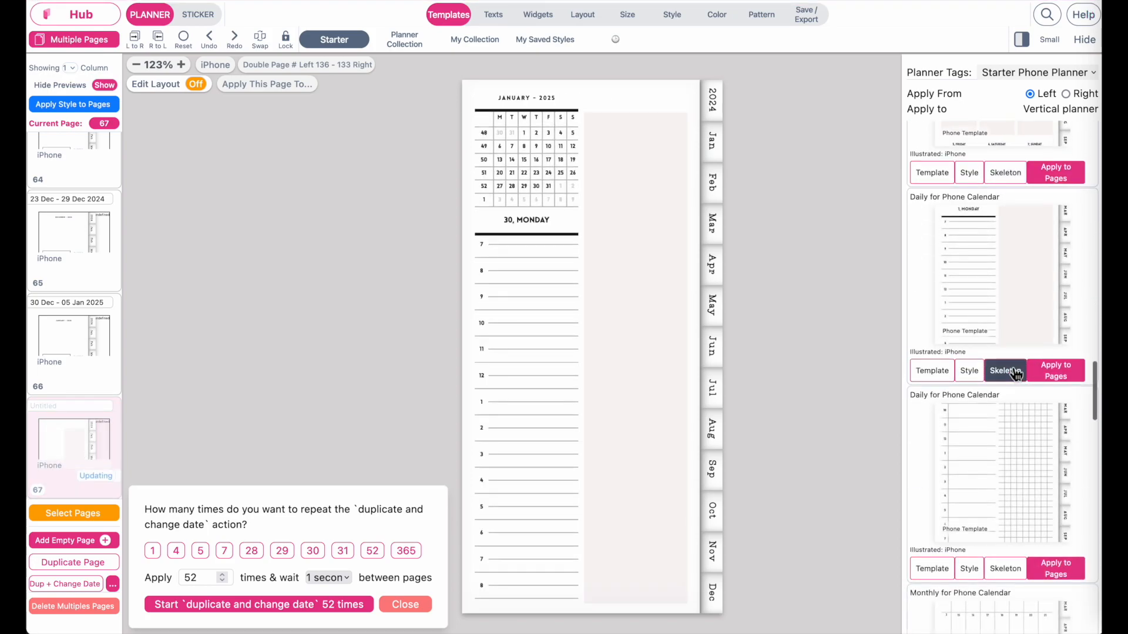
scroll(1015, 371, "down", 3)
left_click(1015, 373)
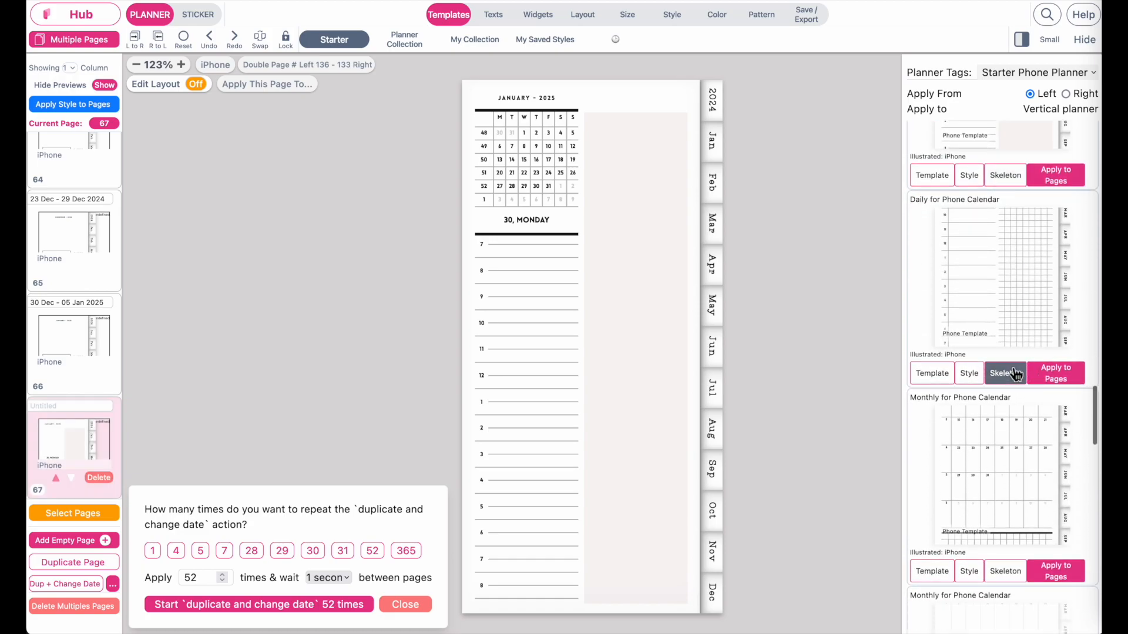
Try the daily skeletons with meal boxes, with a circle checklist above a shaded box, and with a four-part date above a shaded column
scroll(1015, 373, "down", 6)
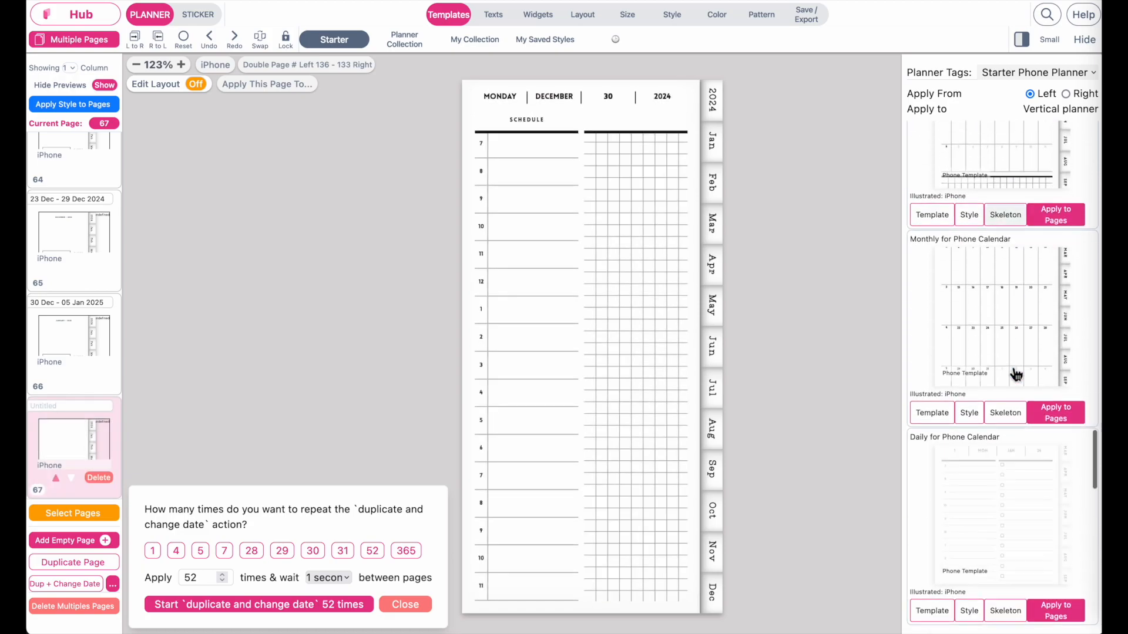
left_click(1016, 391)
scroll(1015, 399, "down", 5)
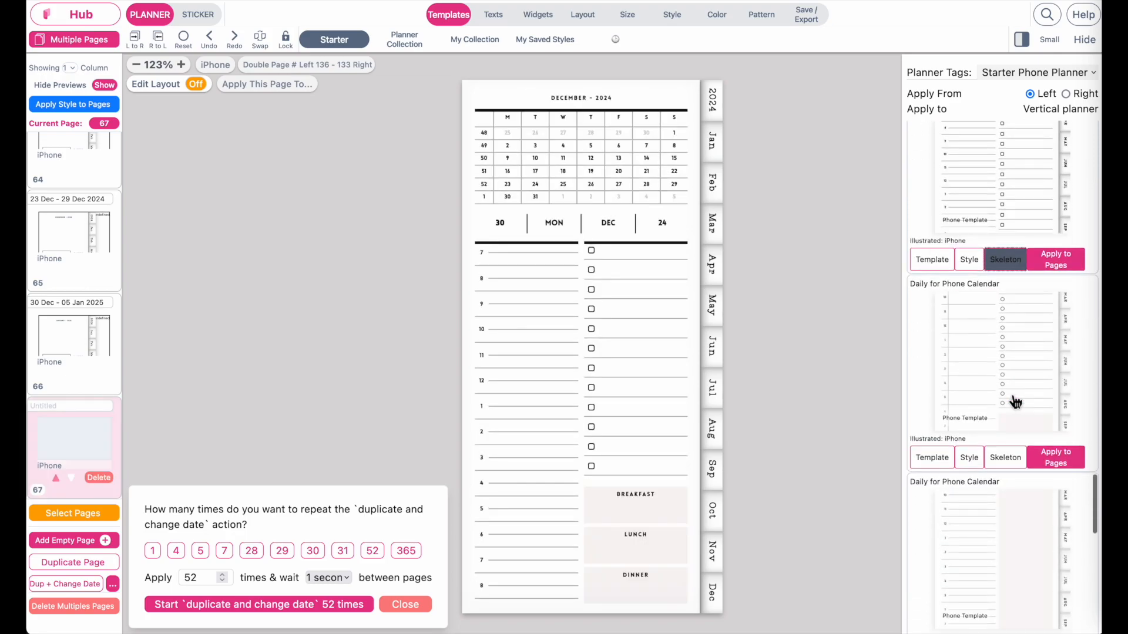
left_click(1008, 326)
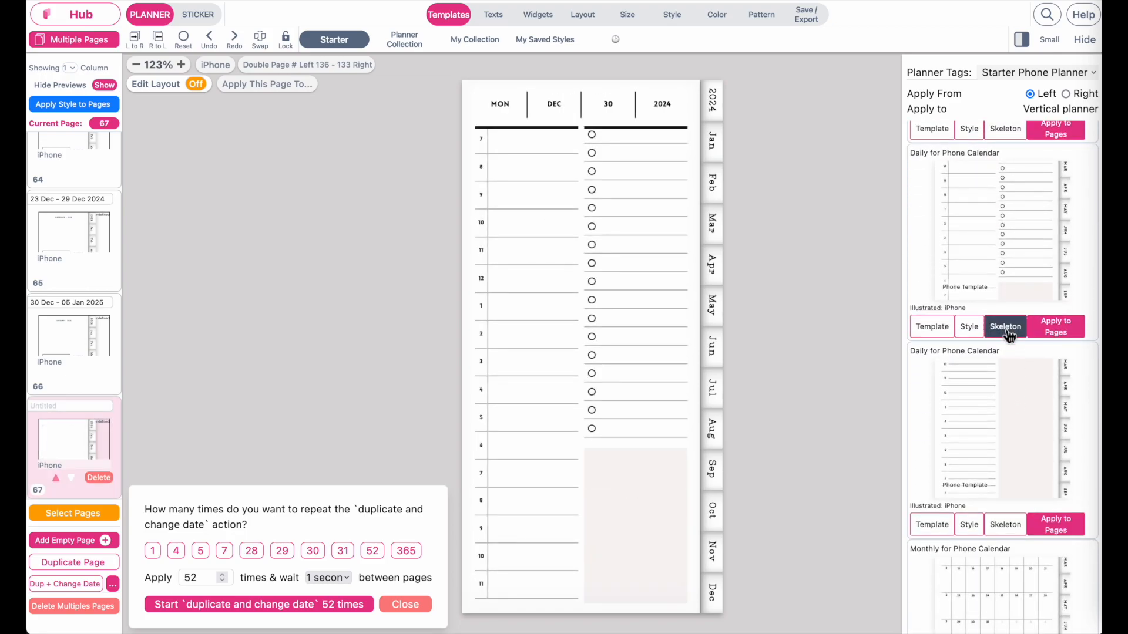
left_click(1006, 431)
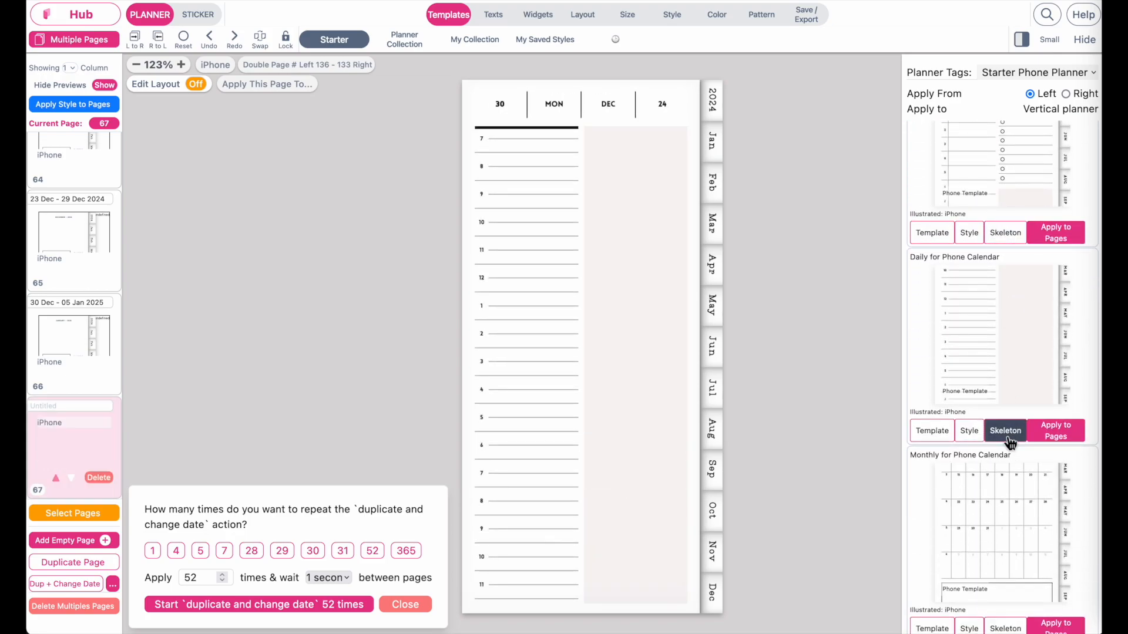
Try the daily skeleton with a full-height circle checklist, then the one with a full-width hourly list again
scroll(1008, 440, "down", 4)
scroll(1010, 444, "down", 2)
left_click(1007, 516)
scroll(1009, 520, "down", 5)
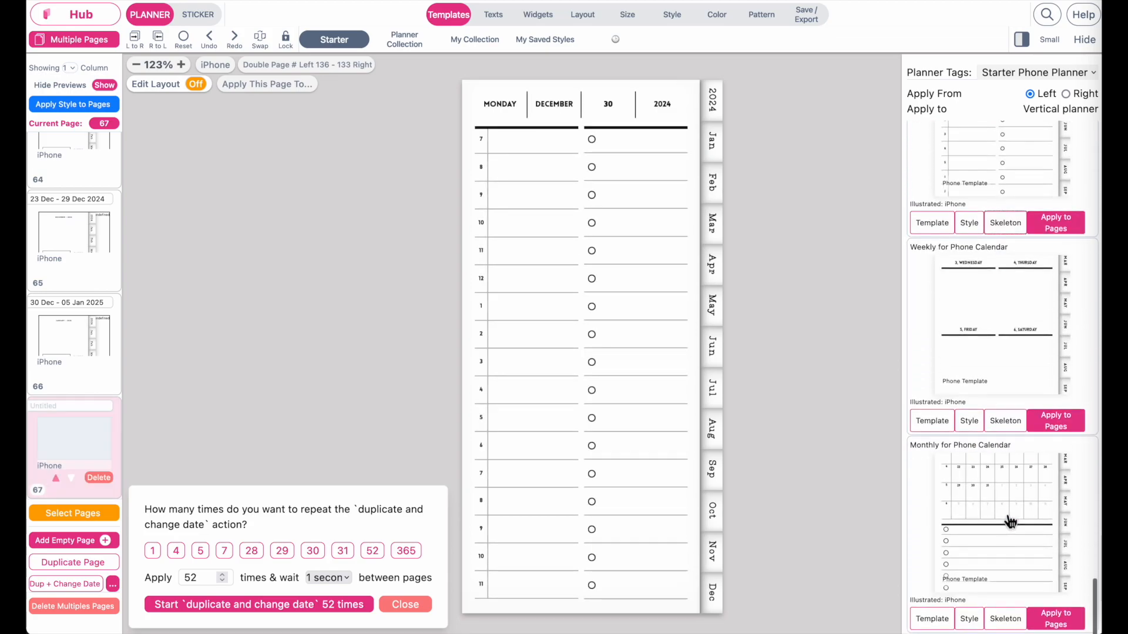
scroll(1010, 521, "up", 15)
scroll(1010, 522, "up", 10)
scroll(1010, 521, "down", 8)
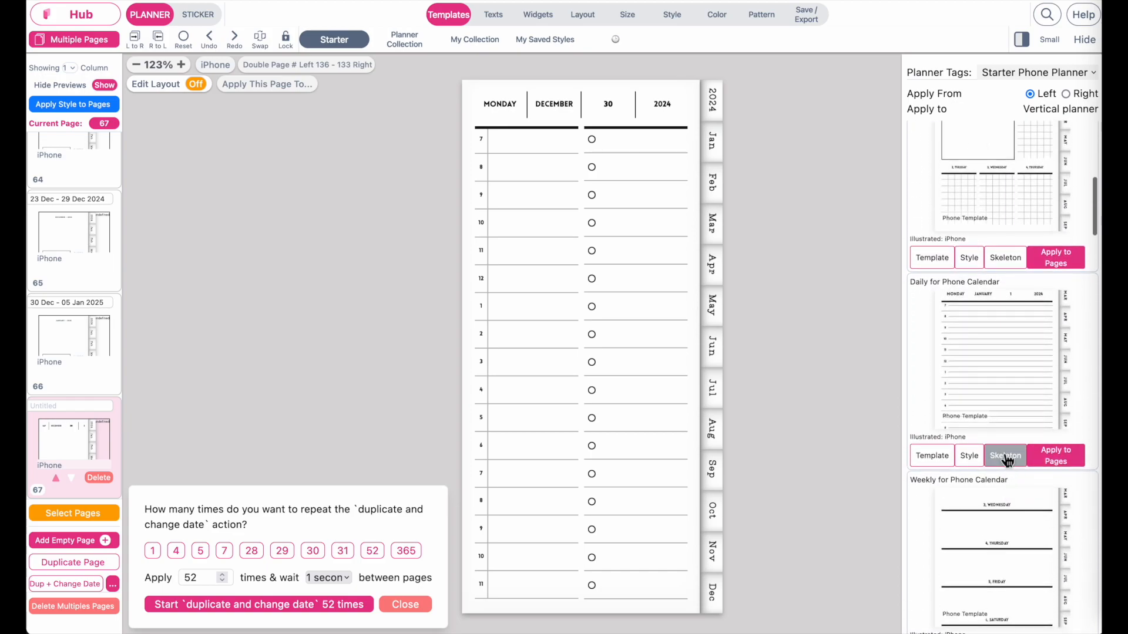
left_click(1006, 456)
Apply the daily skeleton with a half-width calendar, a day heading over hourly lines and a tall shaded box
scroll(1008, 460, "down", 8)
scroll(1008, 461, "down", 6)
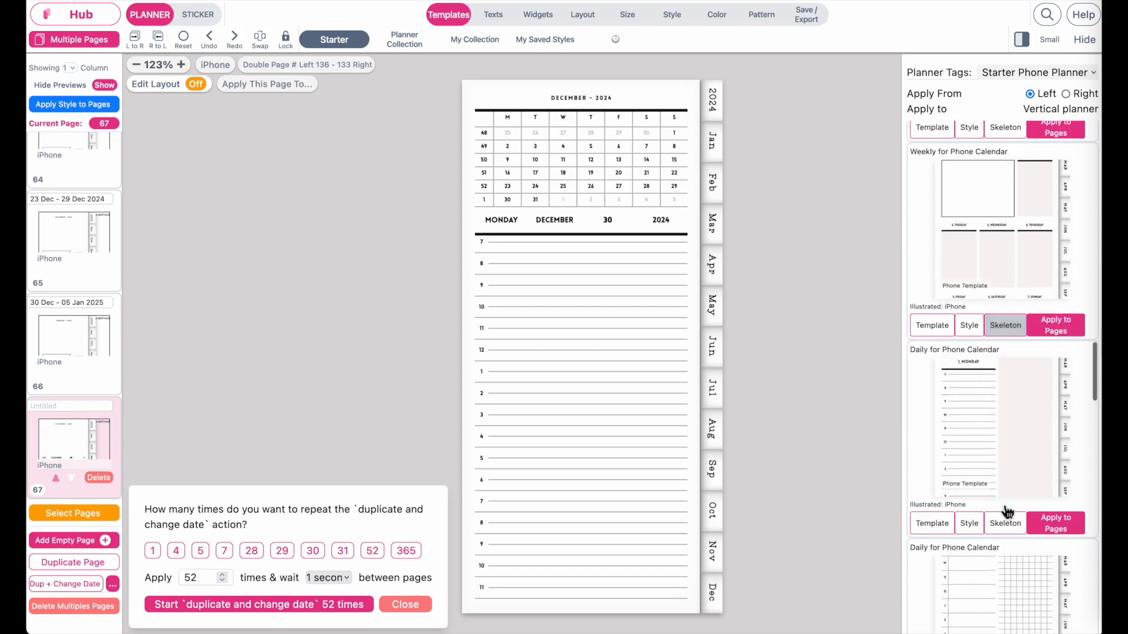
left_click(1005, 524)
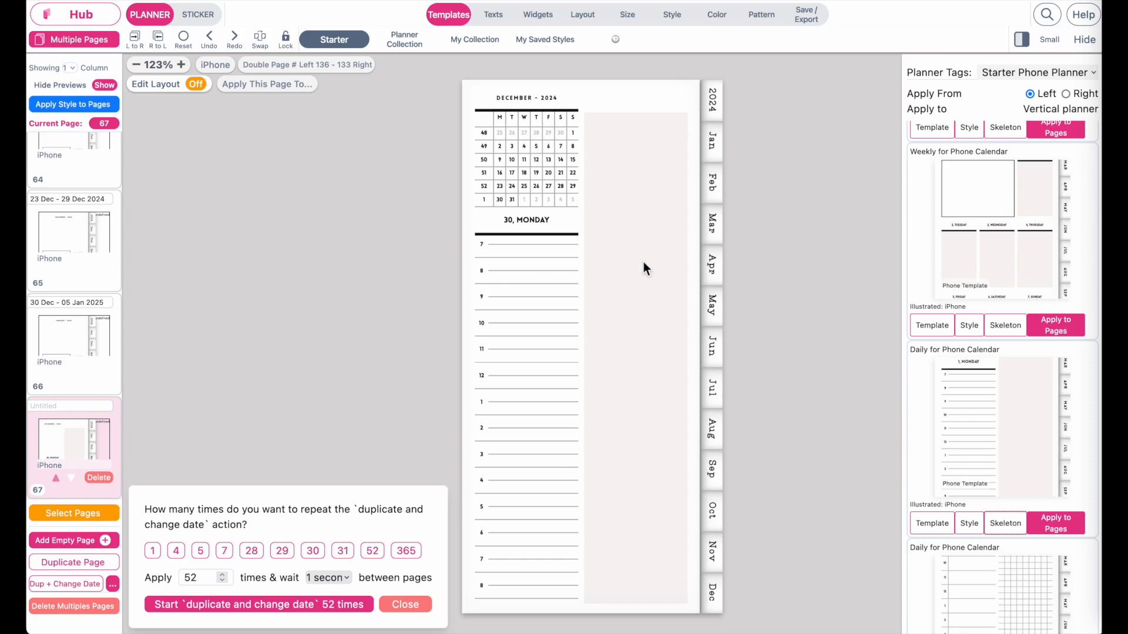
Turn on layout editing, add a row above the tall shaded box and delete that row again
left_click(194, 85)
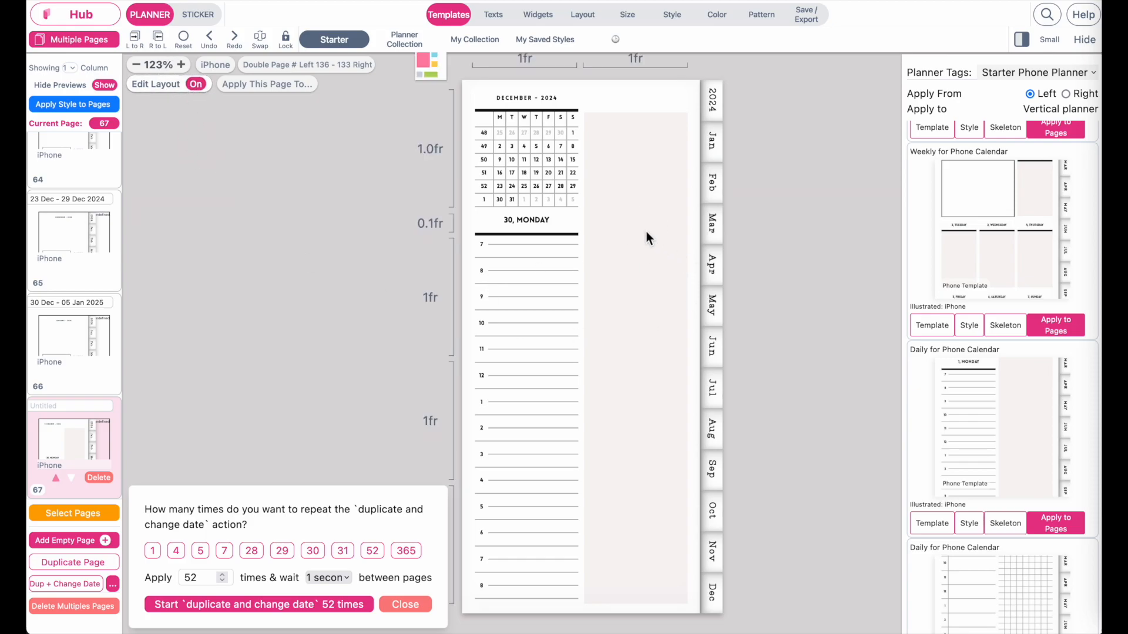
left_click(646, 237)
left_click(642, 139)
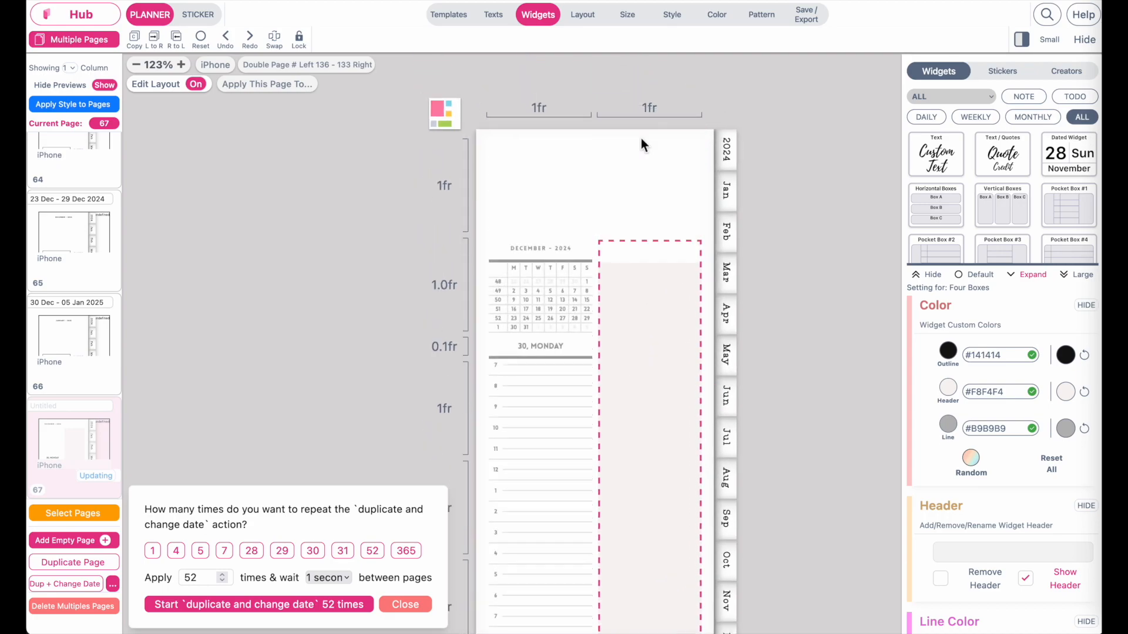
left_click(450, 197)
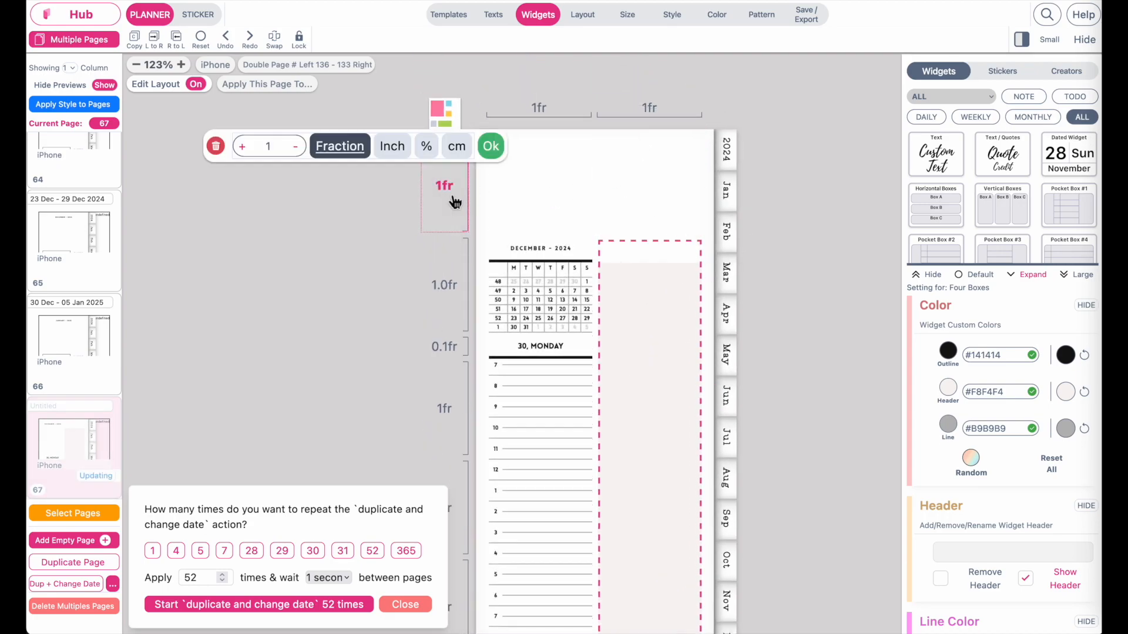
left_click(222, 149)
left_click(309, 157)
scroll(620, 361, "down", 2)
scroll(621, 361, "right", 1)
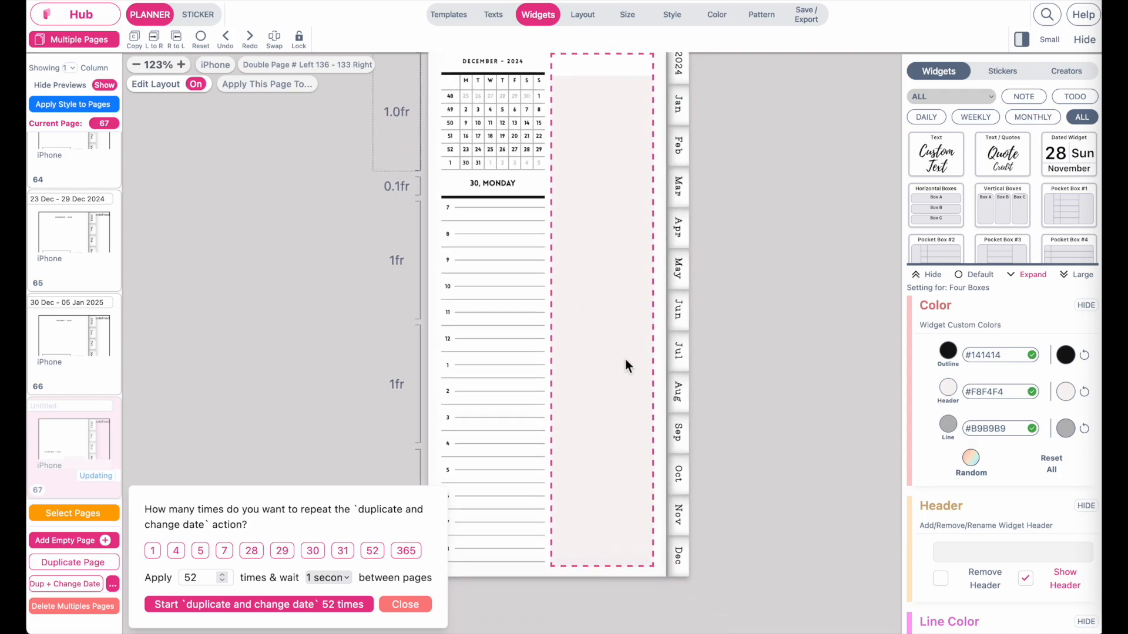
Try the to-do List widget in the tall shaded box, then undo it
left_click(624, 359)
scroll(623, 313, "up", 1)
scroll(622, 313, "left", 1)
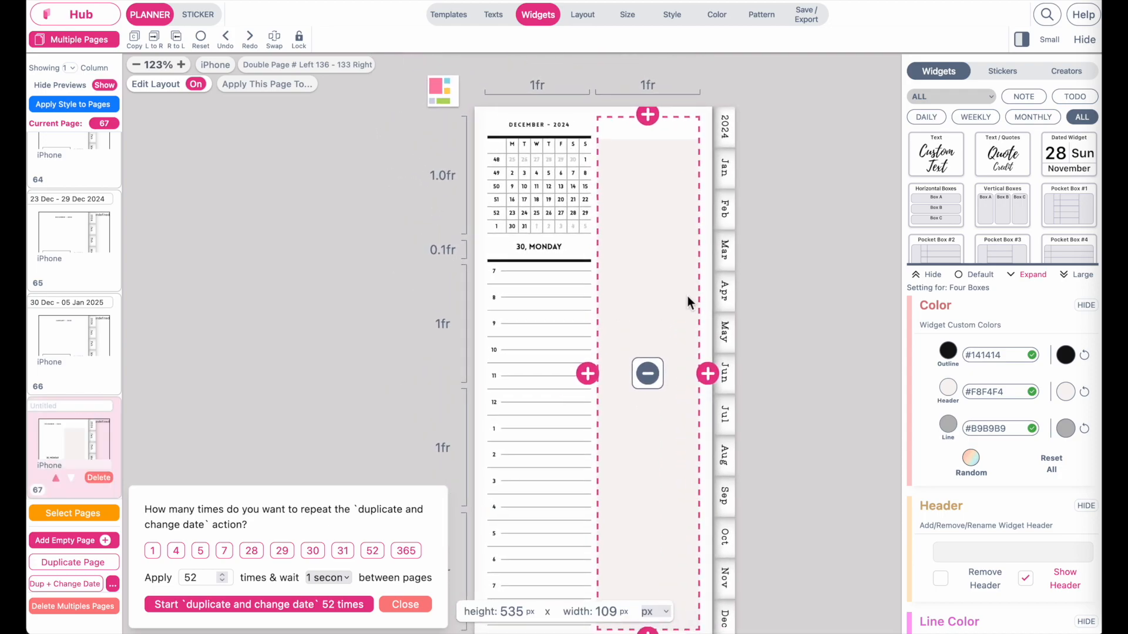
left_click(1074, 96)
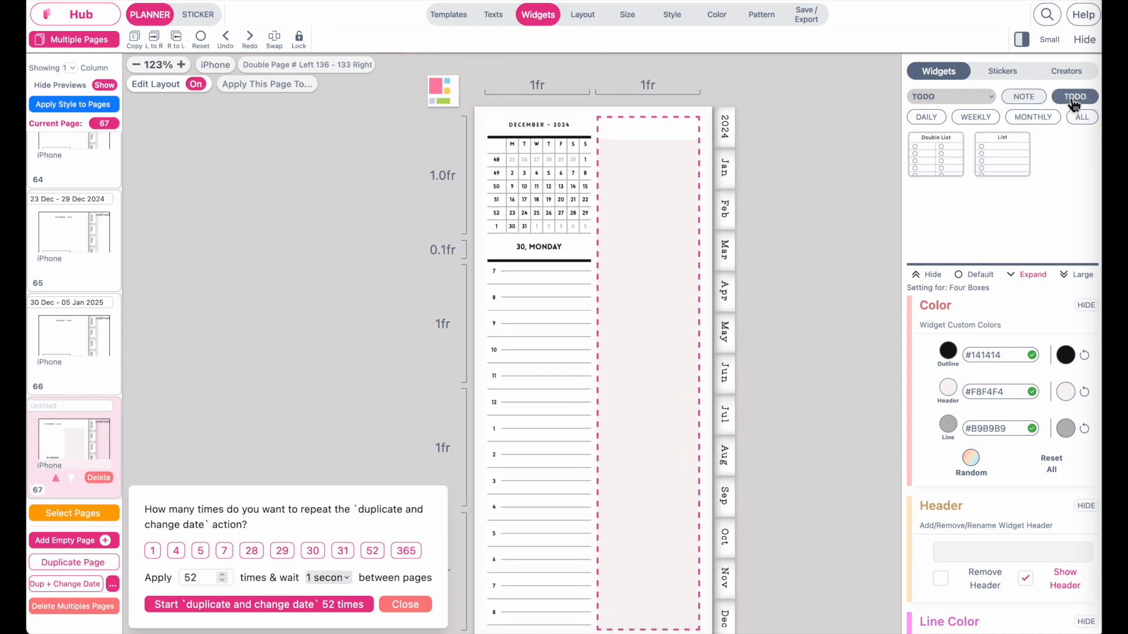
left_click(999, 160)
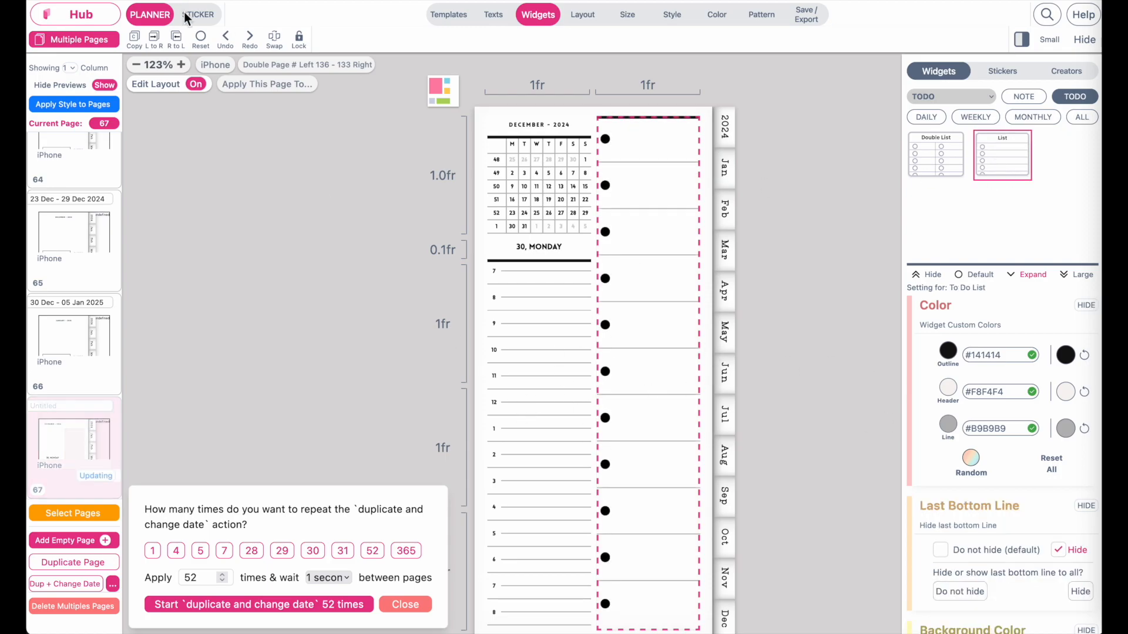
left_click(226, 37)
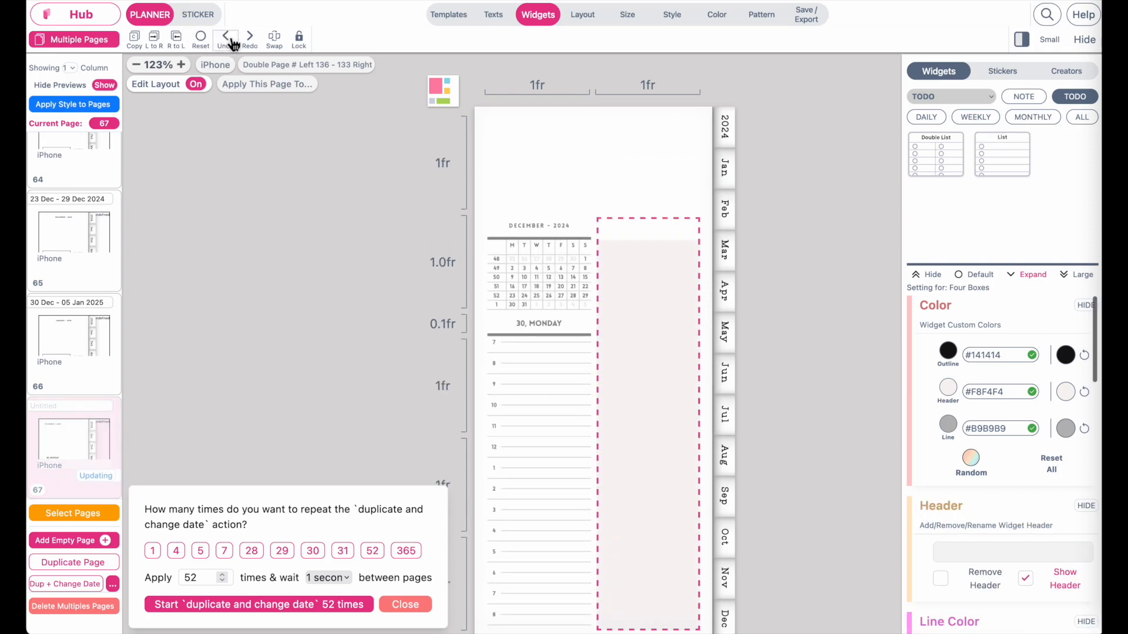
Delete the empty row at the top of the daily page and turn layout editing off
left_click(449, 175)
left_click(213, 130)
left_click(312, 131)
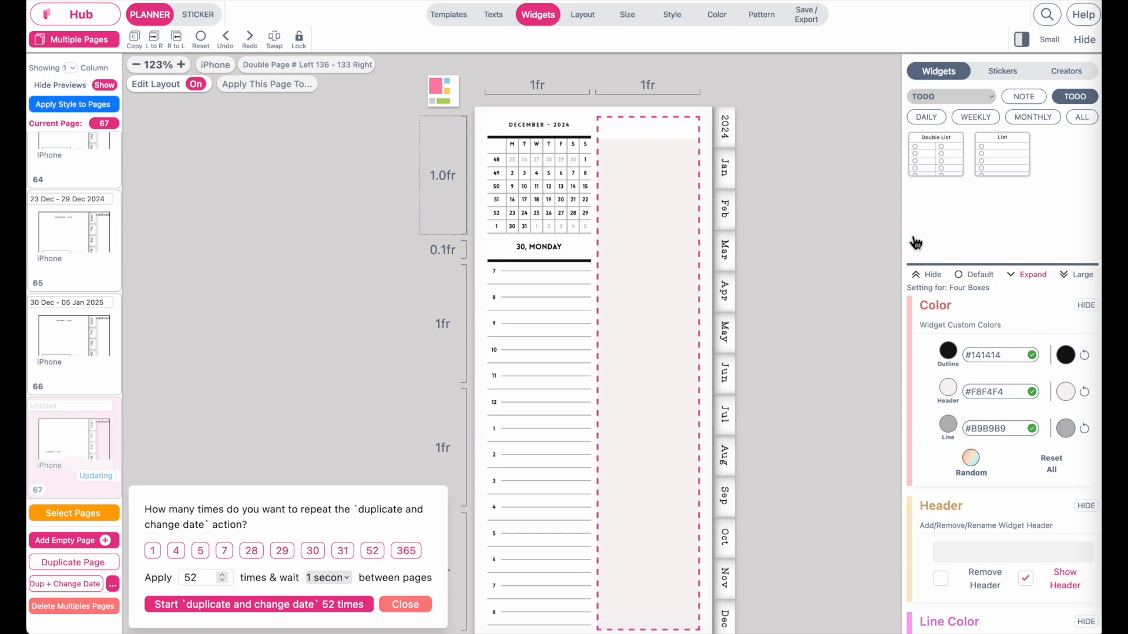
left_click(851, 208)
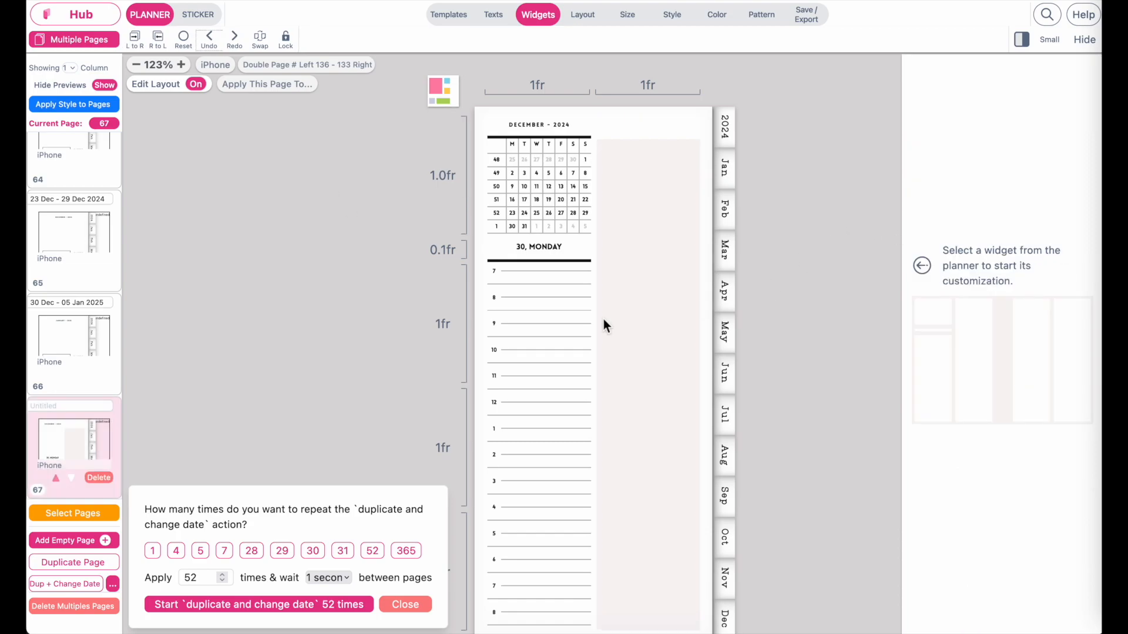
left_click(197, 84)
Try the 30 | MON | DEC | 24 and MON DEC 30 2024 layouts on the daily page's day heading
left_click(526, 249)
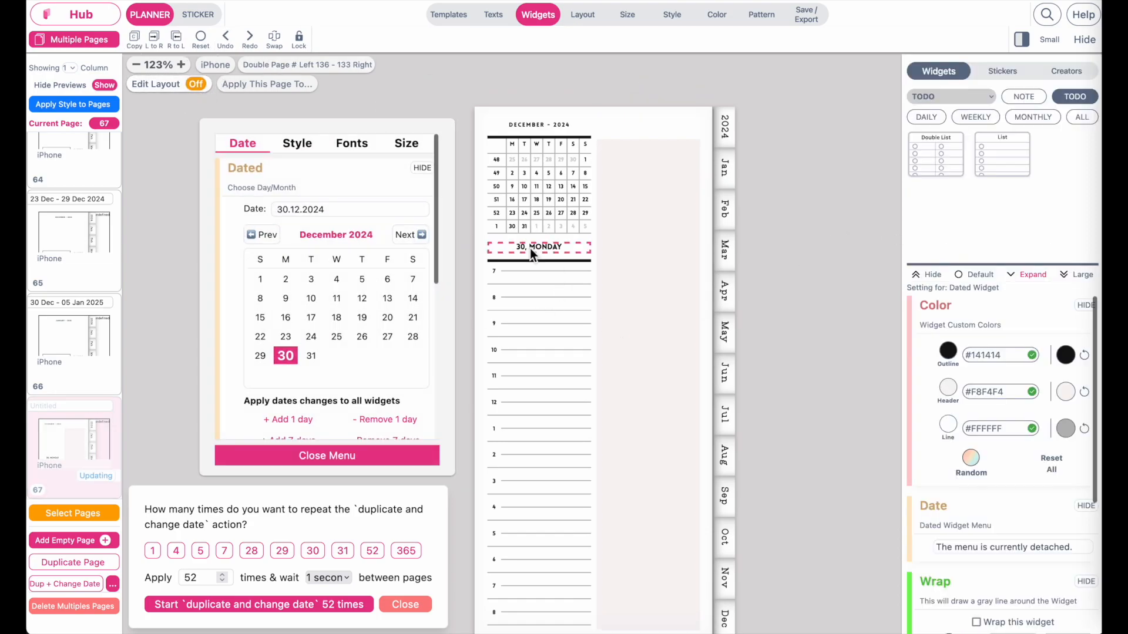
left_click(297, 145)
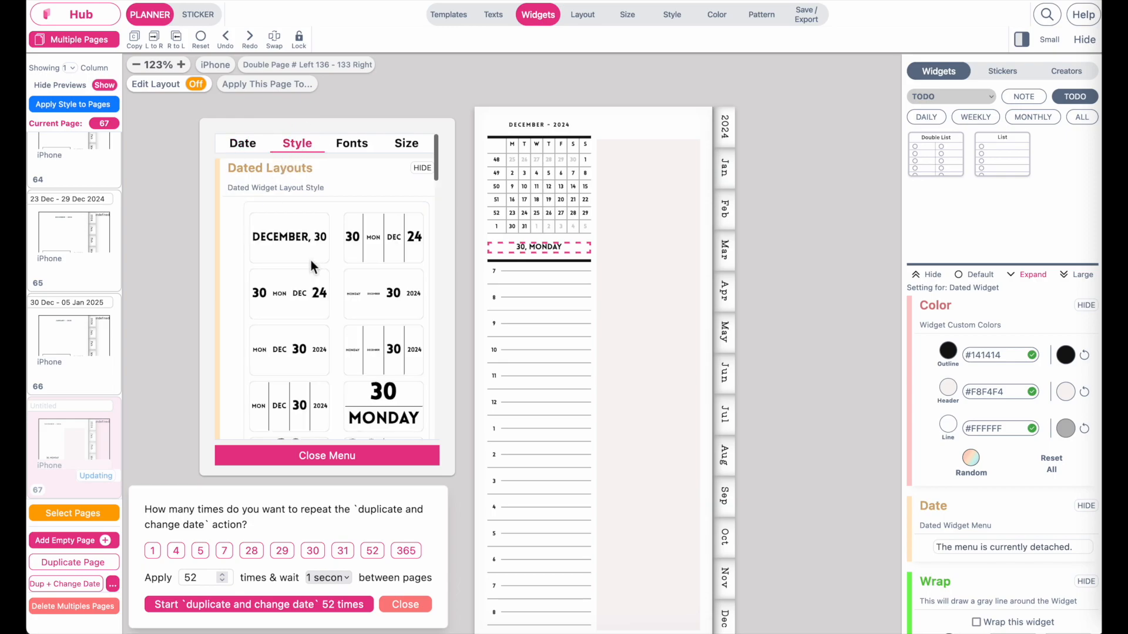
left_click(391, 246)
scroll(616, 278, "up", 5)
scroll(616, 277, "up", 1)
scroll(616, 277, "right", 1)
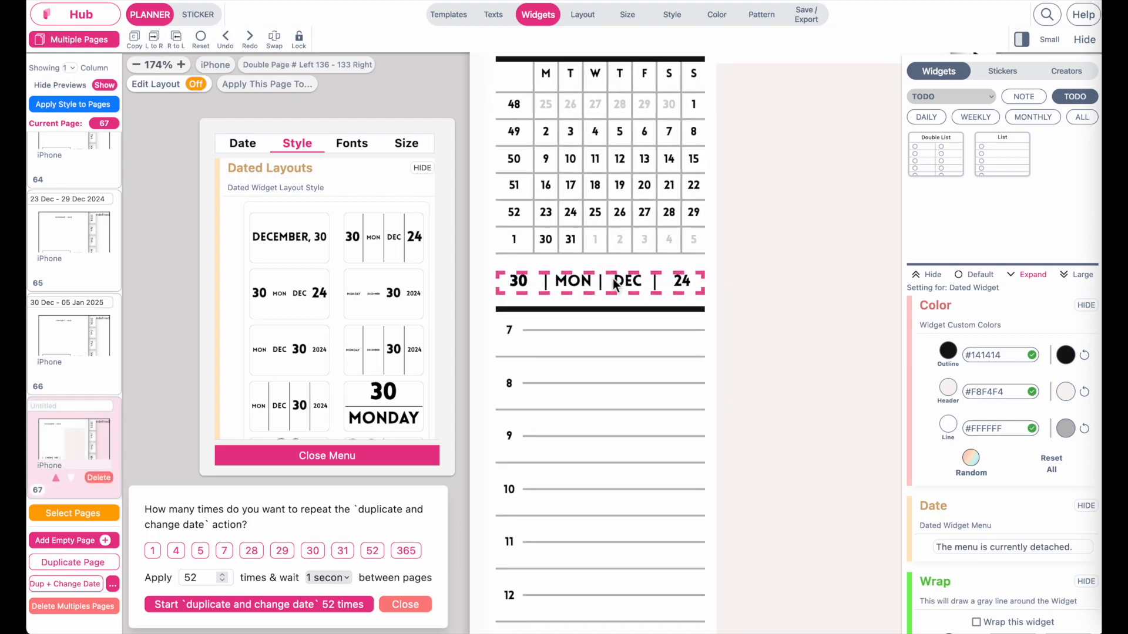
left_click(387, 354)
left_click(271, 341)
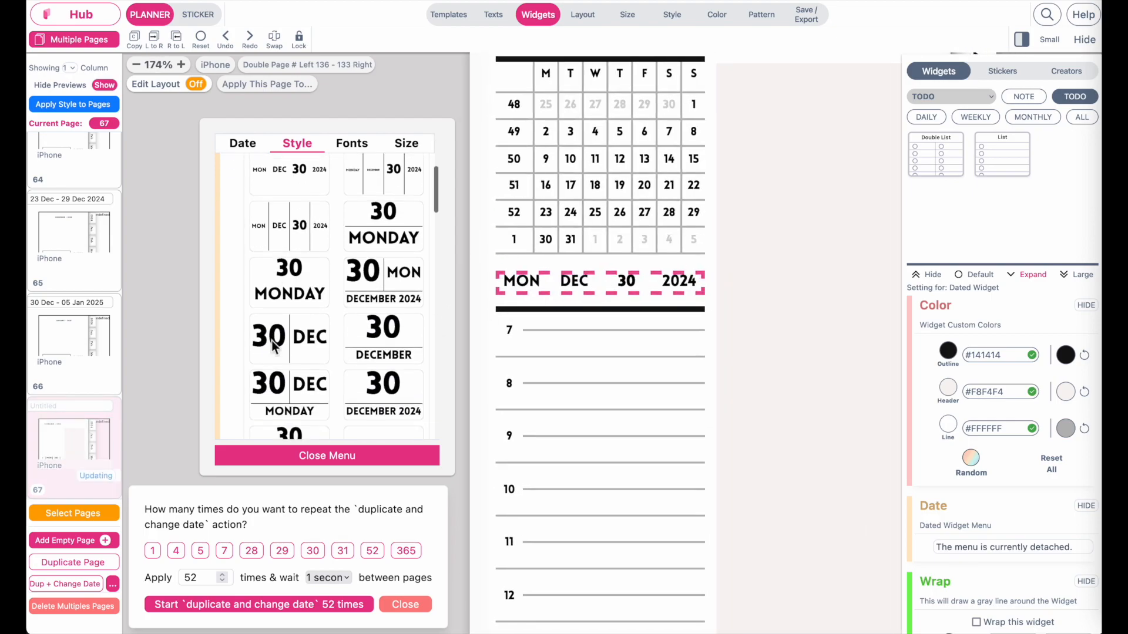
Apply the day heading layout with the full weekday and the day number separated by a vertical line
scroll(272, 341, "down", 5)
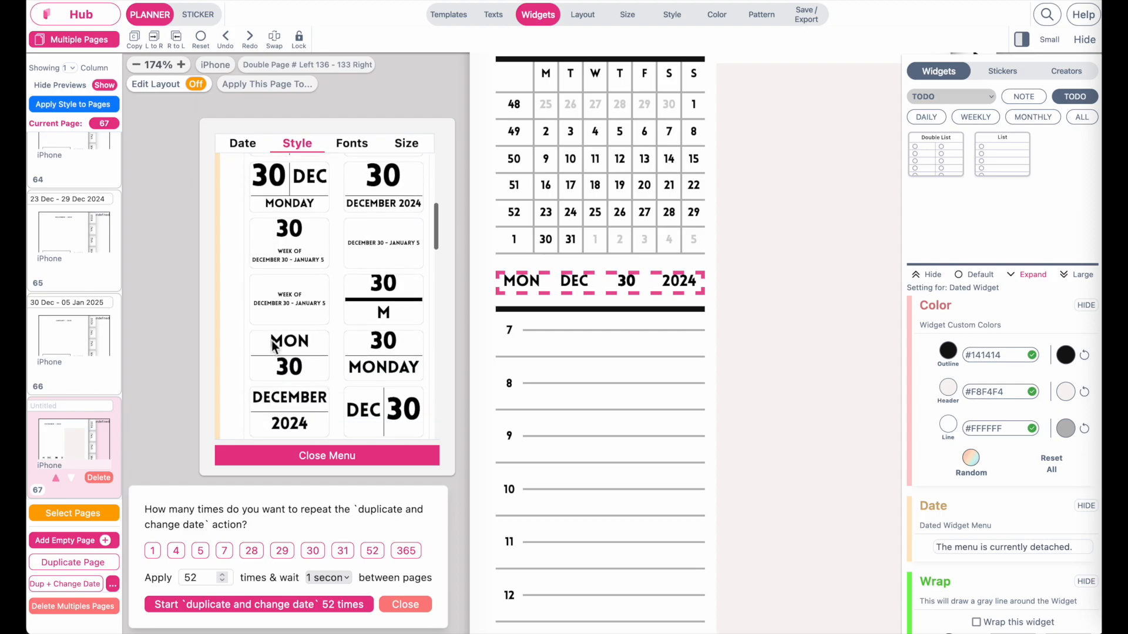
scroll(271, 341, "down", 5)
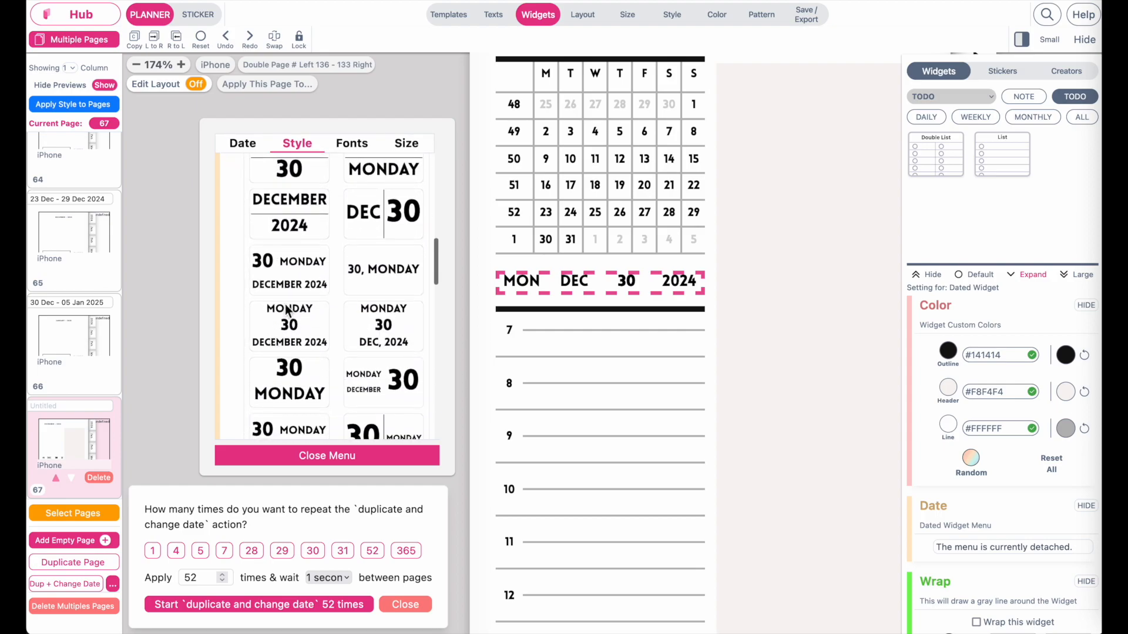
scroll(341, 318, "down", 3)
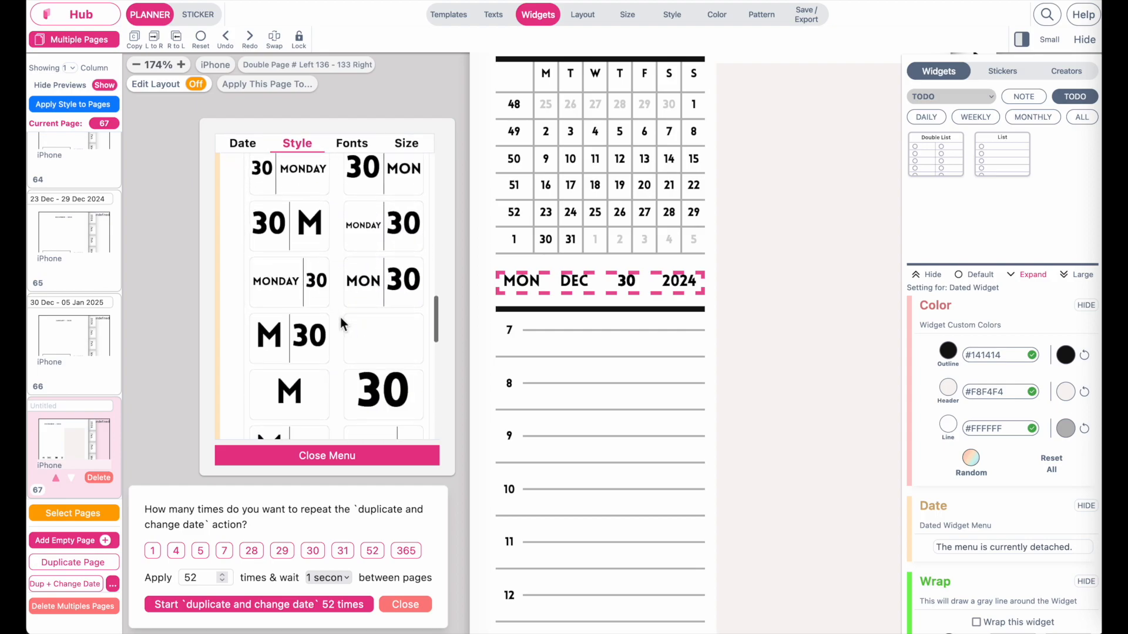
left_click(376, 224)
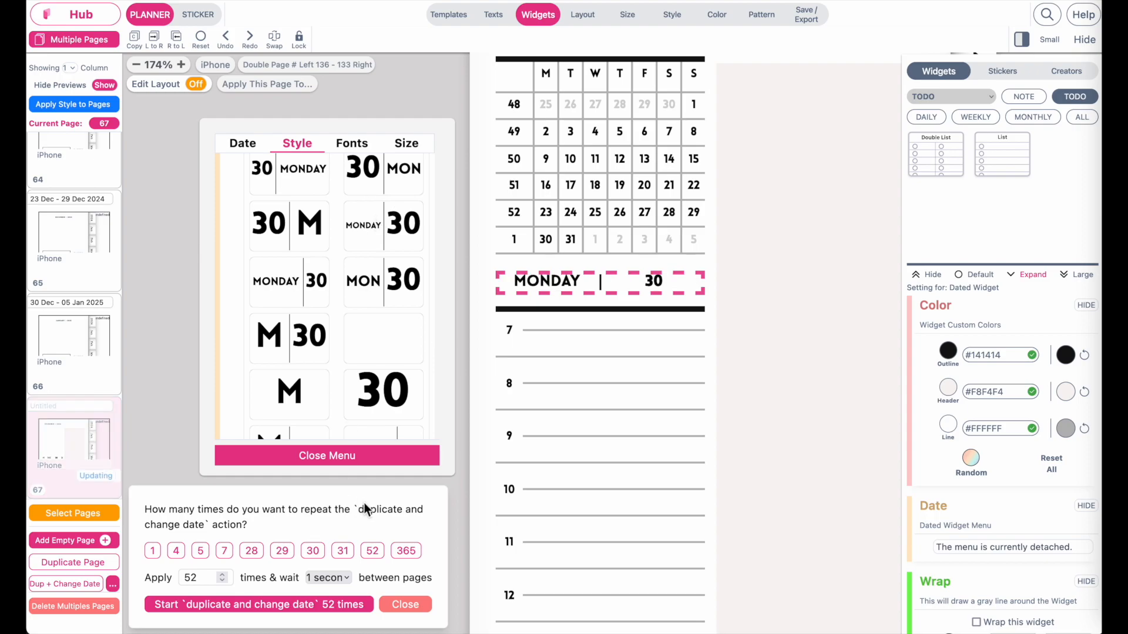
left_click(356, 461)
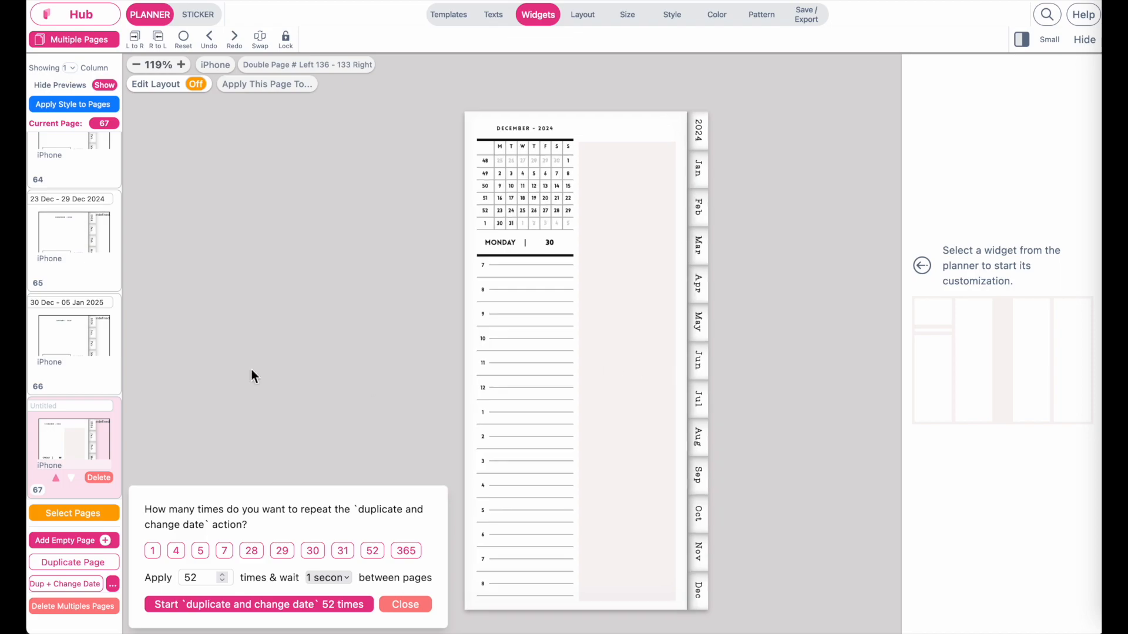
Set the daily page's monthly calendar to January 2024
left_click(514, 164)
left_click(372, 37)
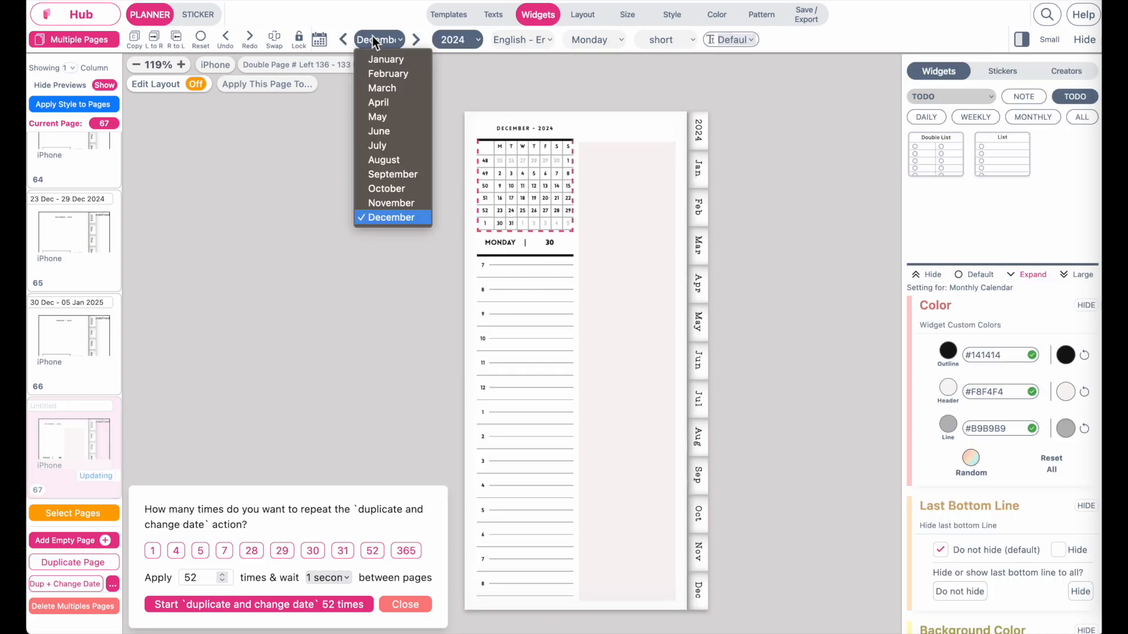
left_click(380, 55)
left_click(468, 33)
left_click(468, 39)
Set the day heading's date to 01.01.2024 and close its settings
left_click(502, 244)
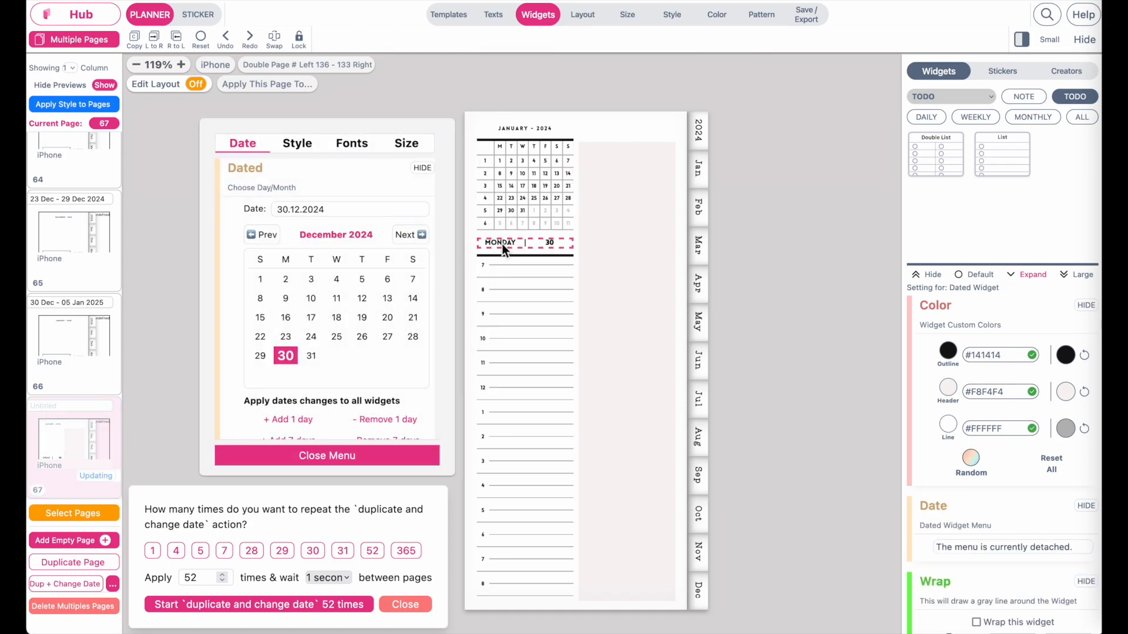
left_click(404, 236)
left_click(264, 237)
left_click(264, 237)
left_click(264, 237)
left_click(263, 236)
left_click(264, 237)
left_click(264, 237)
left_click(264, 237)
left_click(264, 236)
left_click(264, 237)
left_click(264, 237)
left_click(264, 237)
left_click(264, 236)
left_click(264, 236)
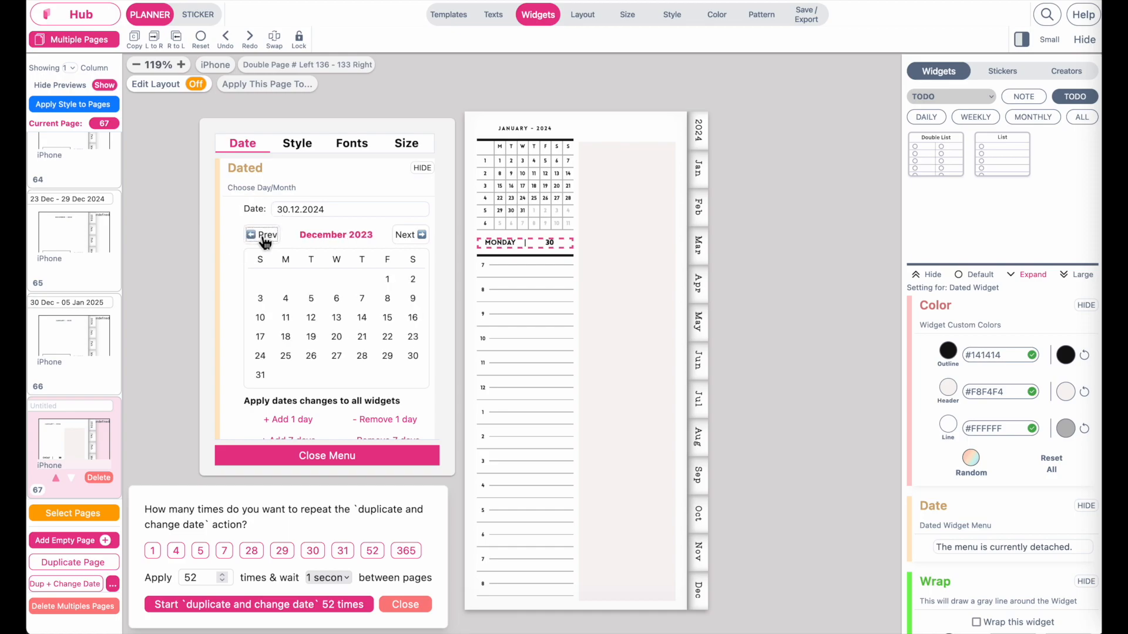
left_click(414, 238)
left_click(285, 280)
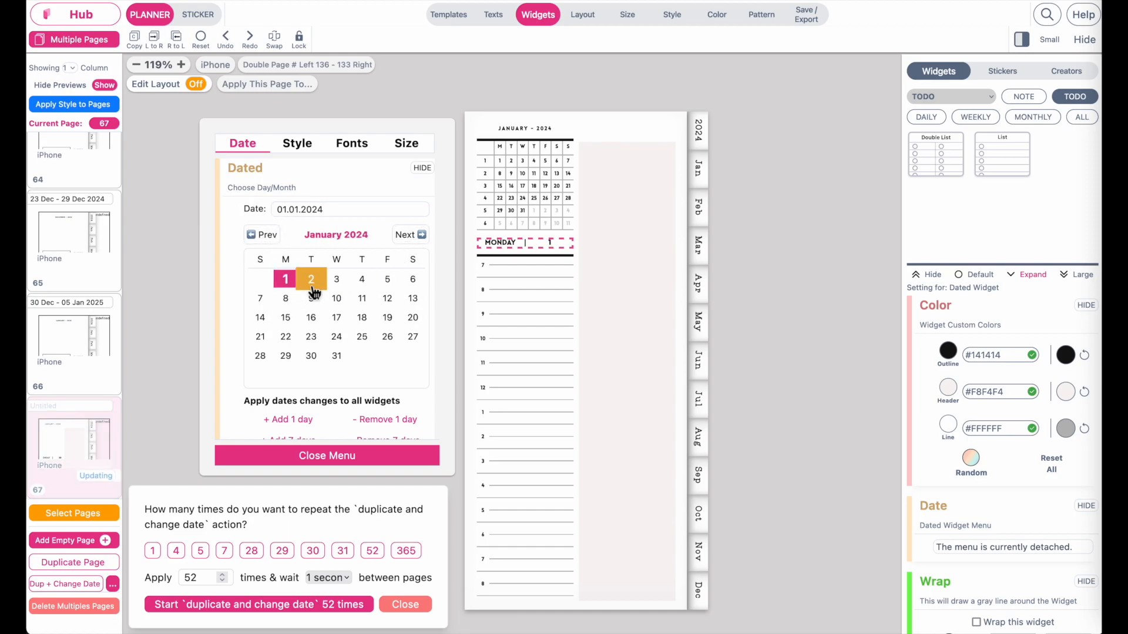
left_click(372, 462)
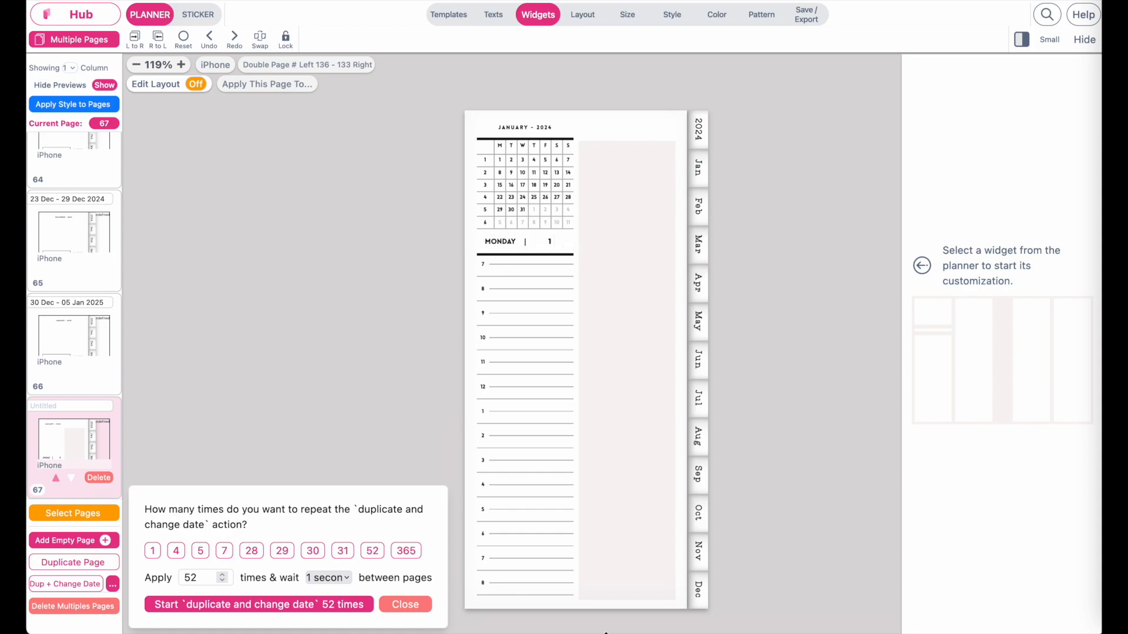
Run the duplicate and change date action 365 times with a 0.6-second wait between pages
left_click(406, 552)
left_click(326, 579)
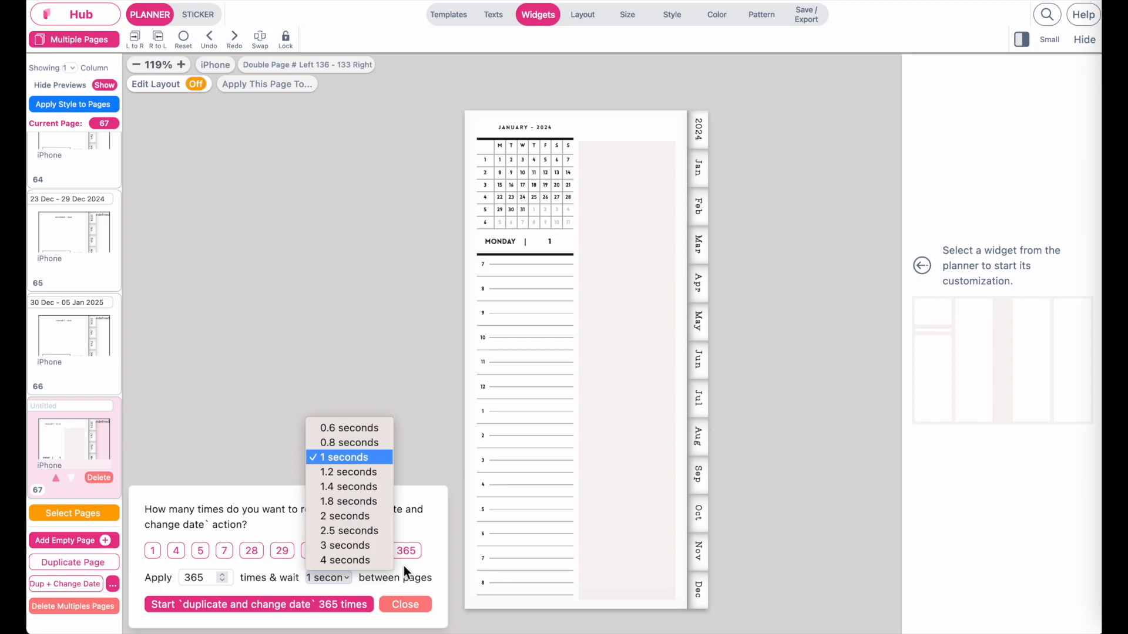
left_click(350, 446)
left_click(330, 577)
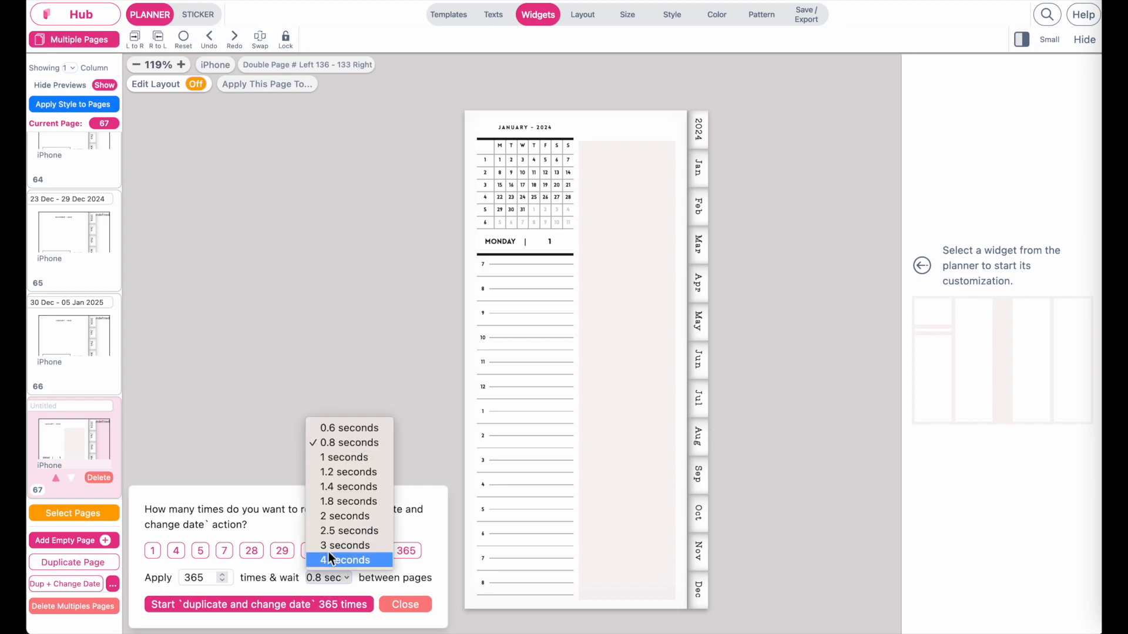
left_click(337, 430)
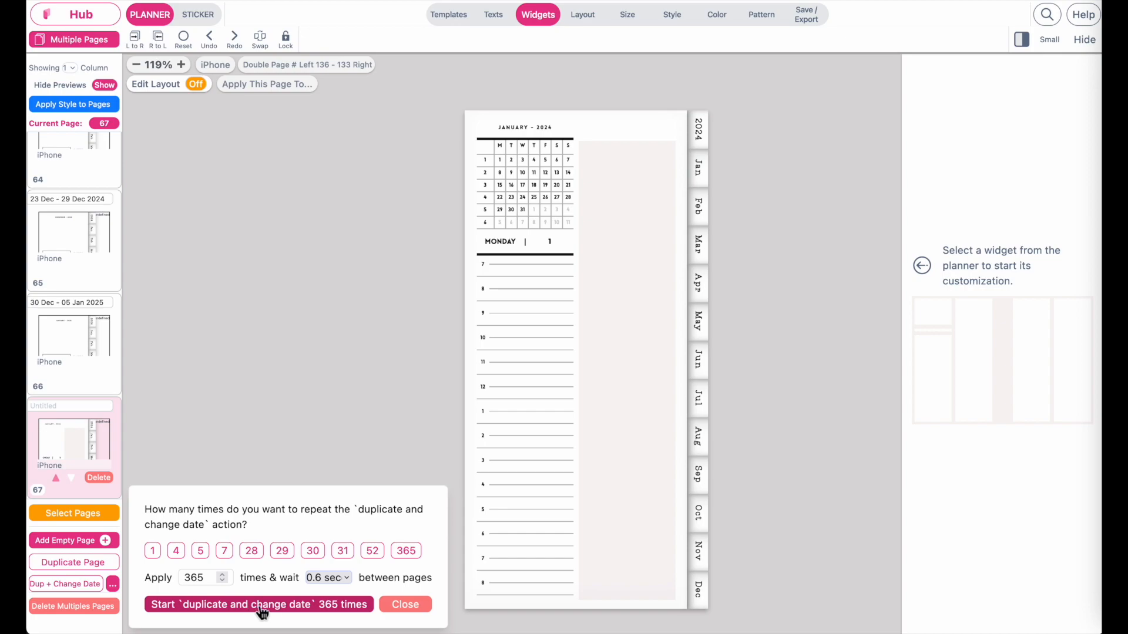
left_click(282, 609)
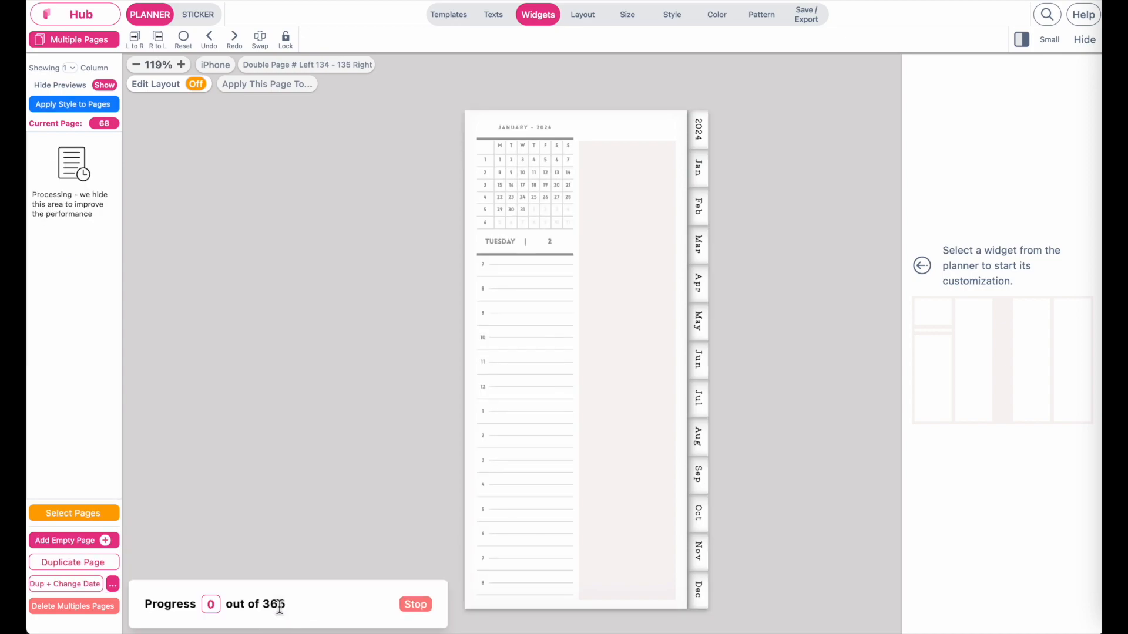
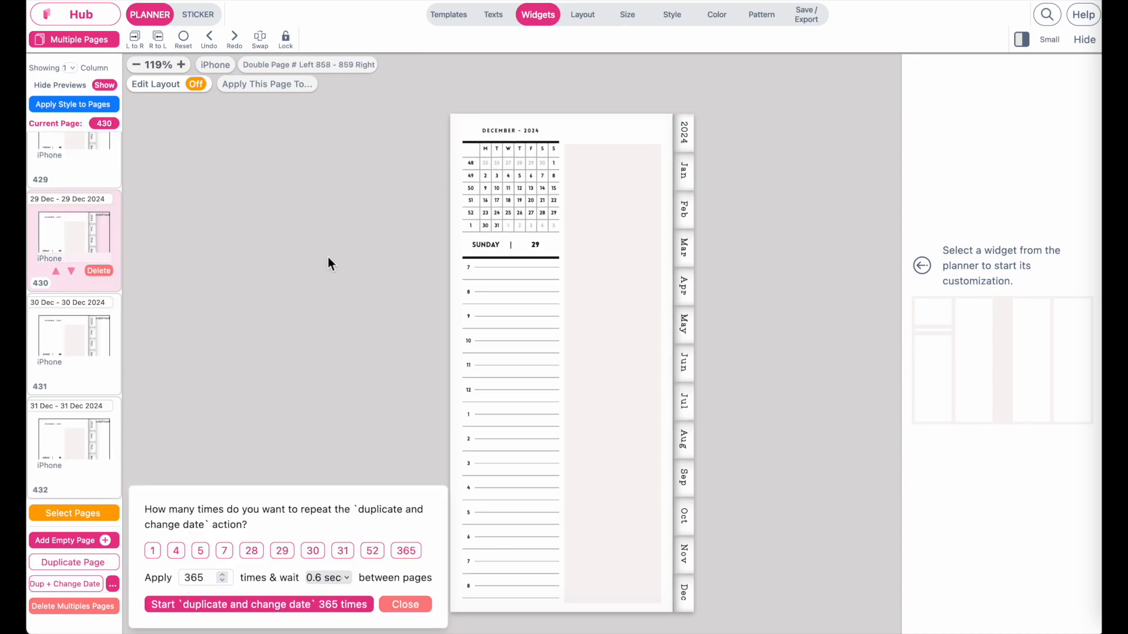
Check the calendars and day headings on the 31 December and 29 December daily pages
scroll(87, 224, "up", 2)
scroll(86, 223, "down", 2)
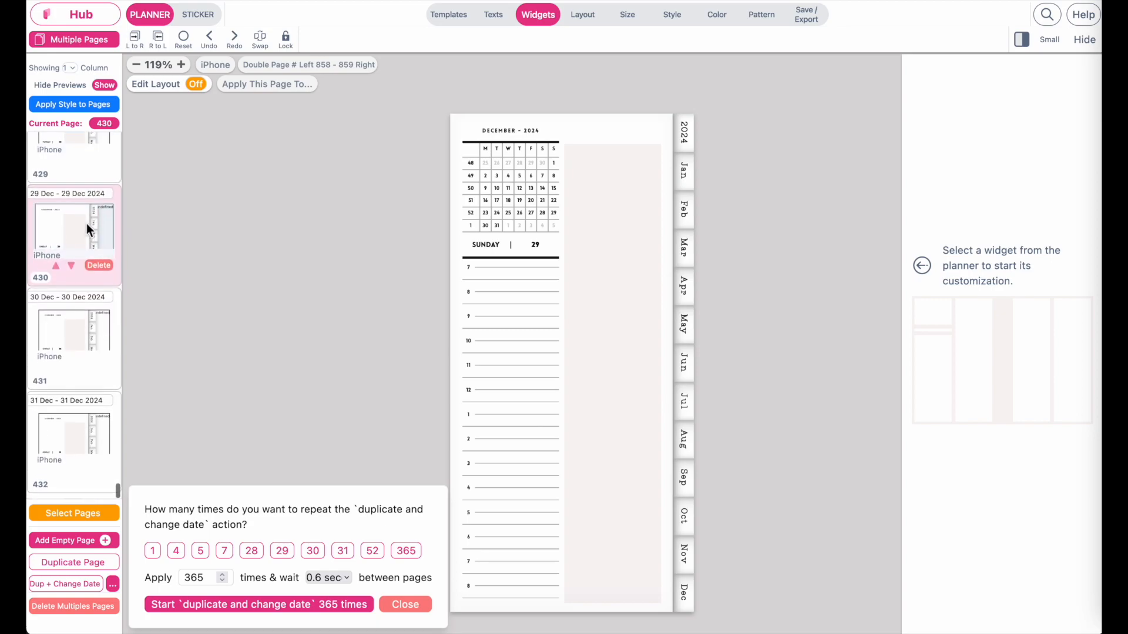
left_click(70, 438)
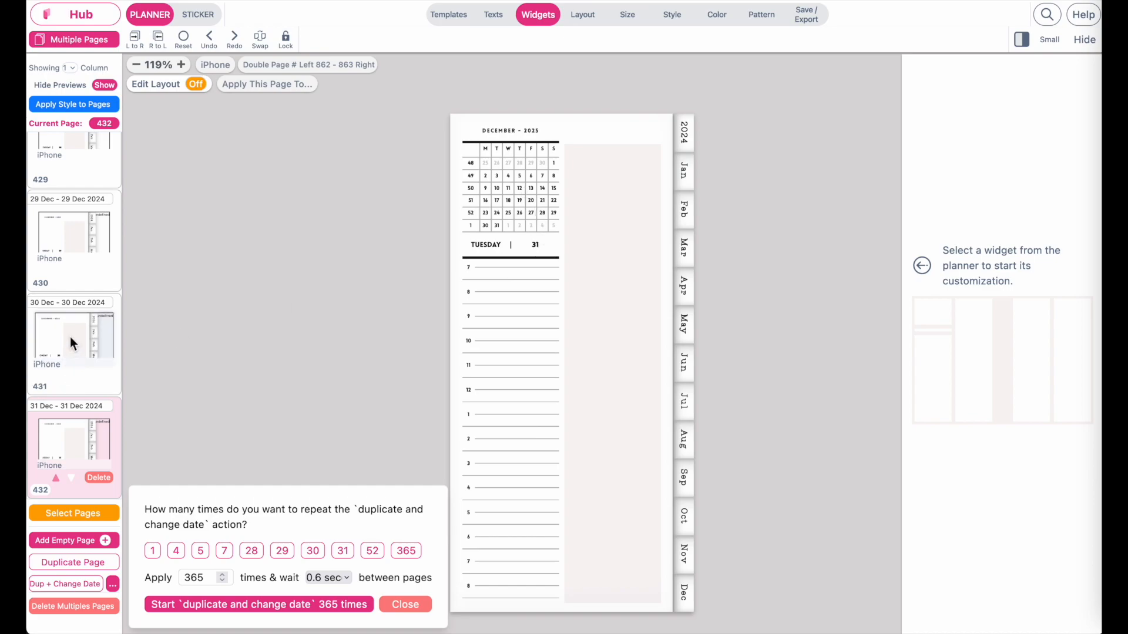
left_click(84, 226)
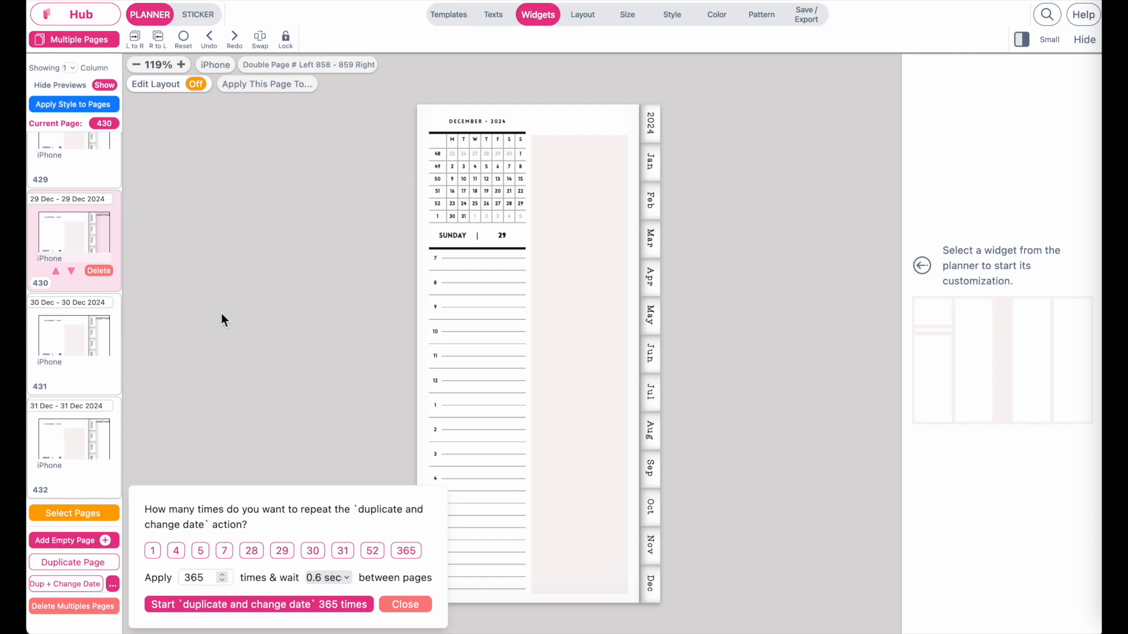
Correct the monthly calendar on the 30 December daily page to December 2024 by stepping one month back and forward
left_click(73, 336)
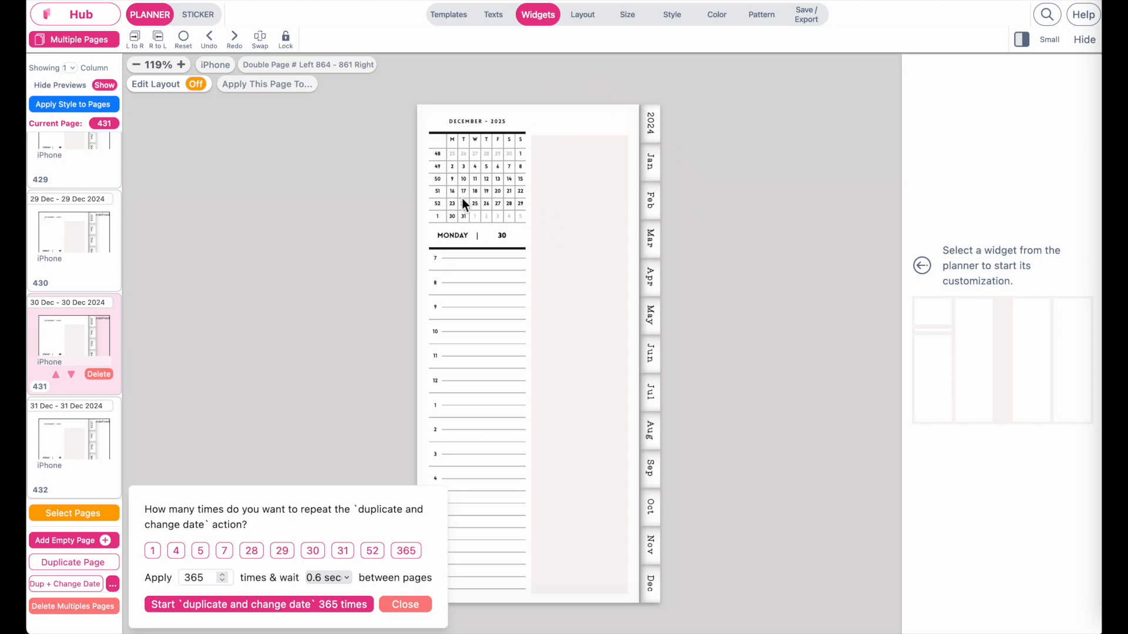
scroll(462, 198, "up", 3)
scroll(462, 199, "down", 3)
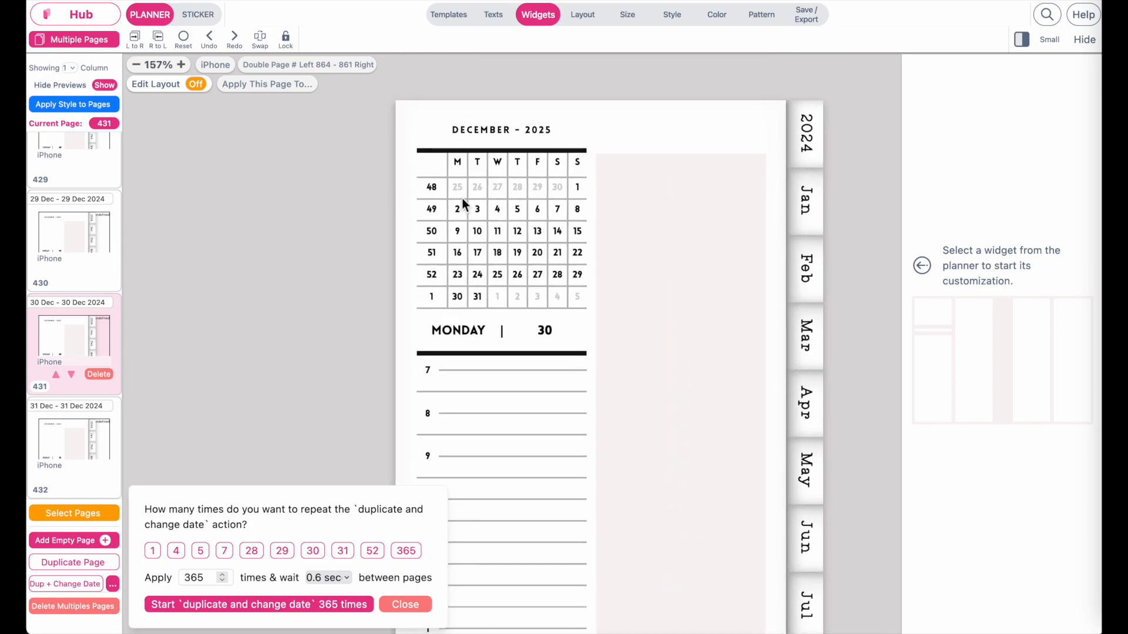
left_click(461, 199)
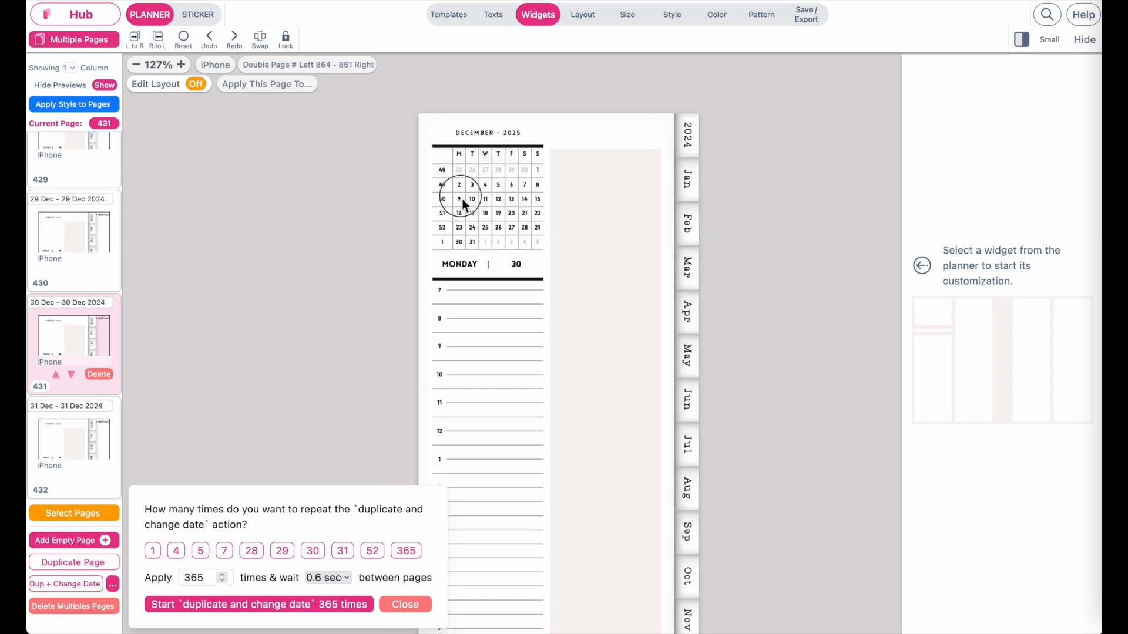
left_click(344, 39)
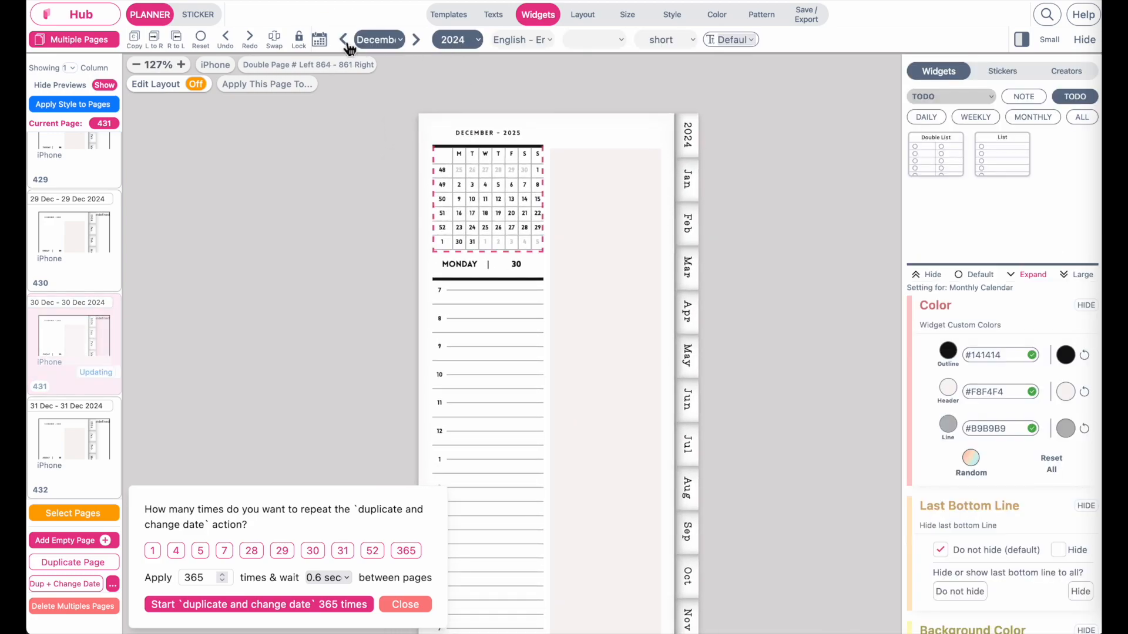
left_click(417, 39)
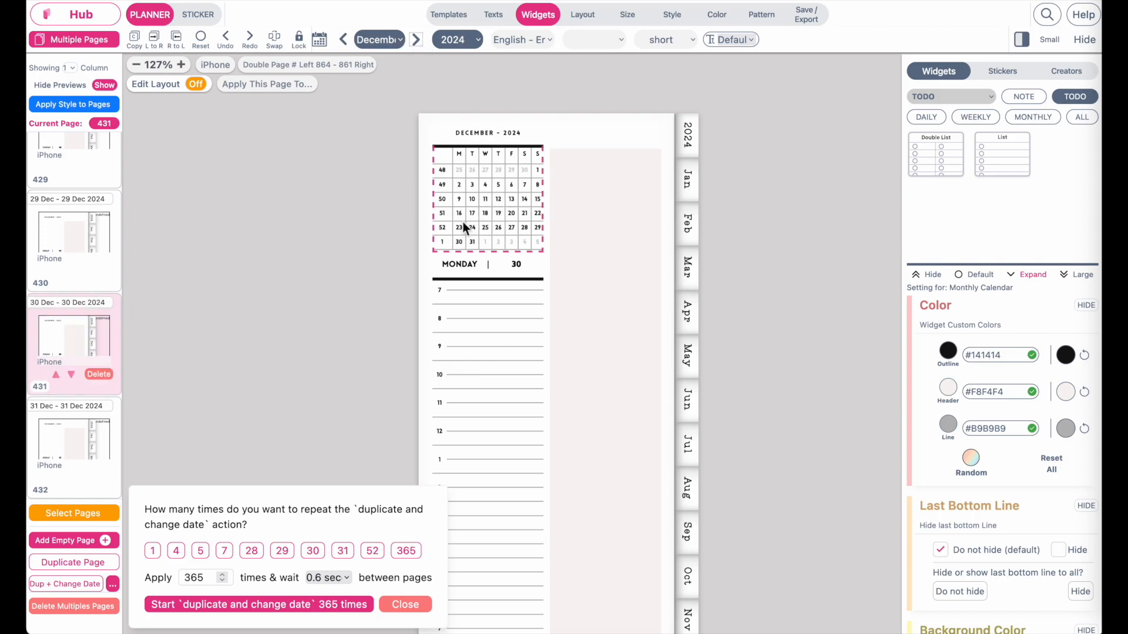
Set the year of the monthly calendar on the 31 December daily page to 2024
scroll(463, 223, "down", 1)
left_click(74, 454)
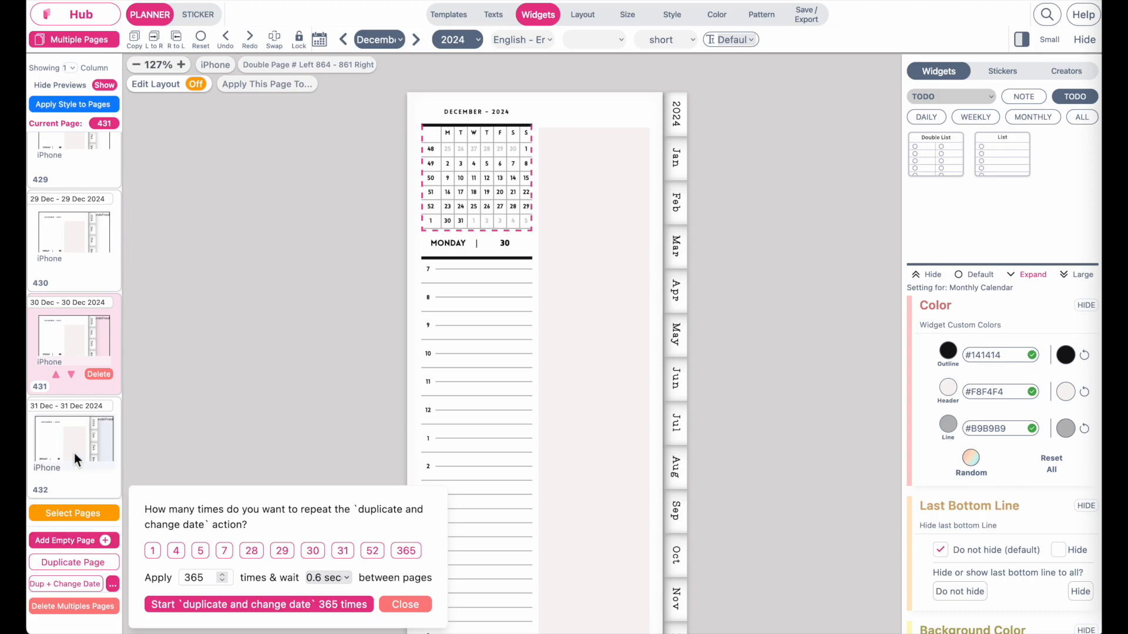
left_click(456, 190)
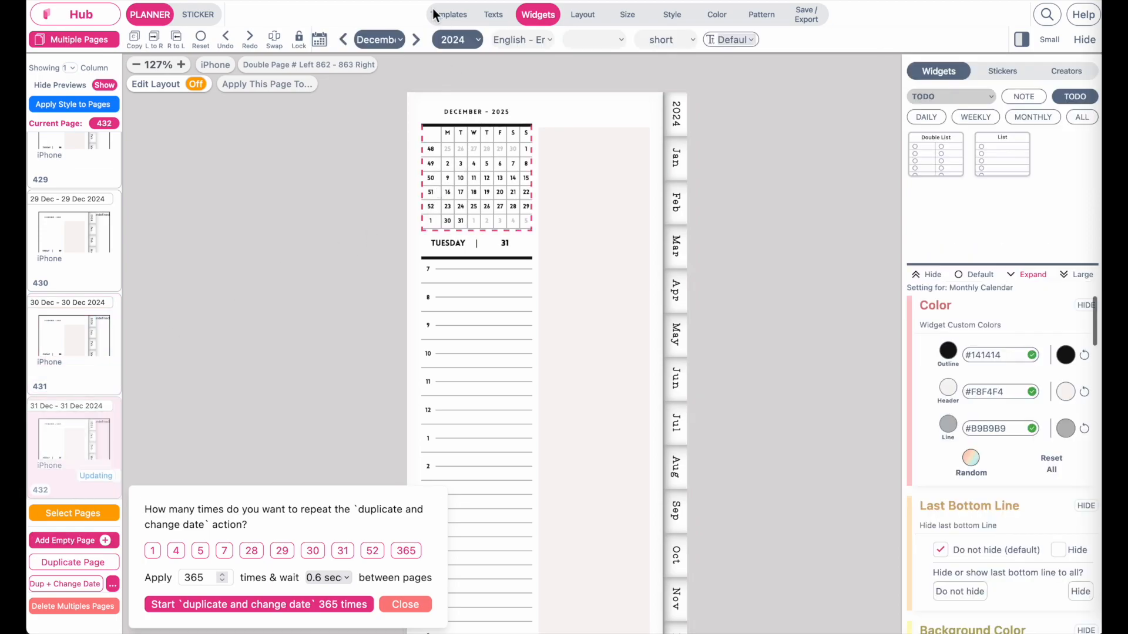
left_click(455, 40)
left_click(459, 311)
left_click(456, 39)
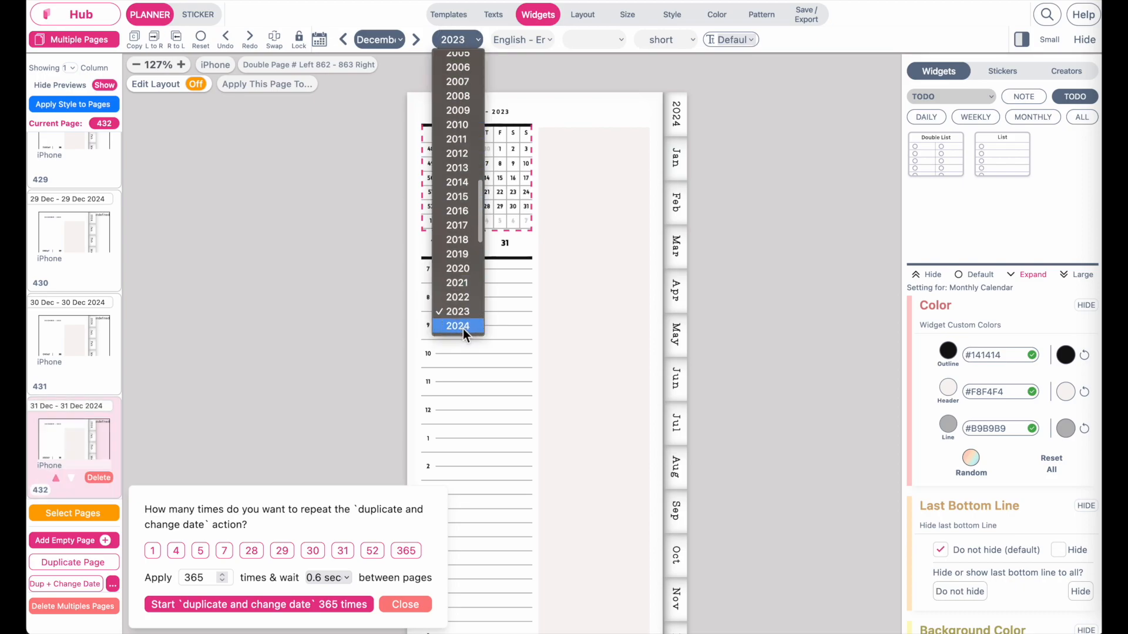
left_click(463, 328)
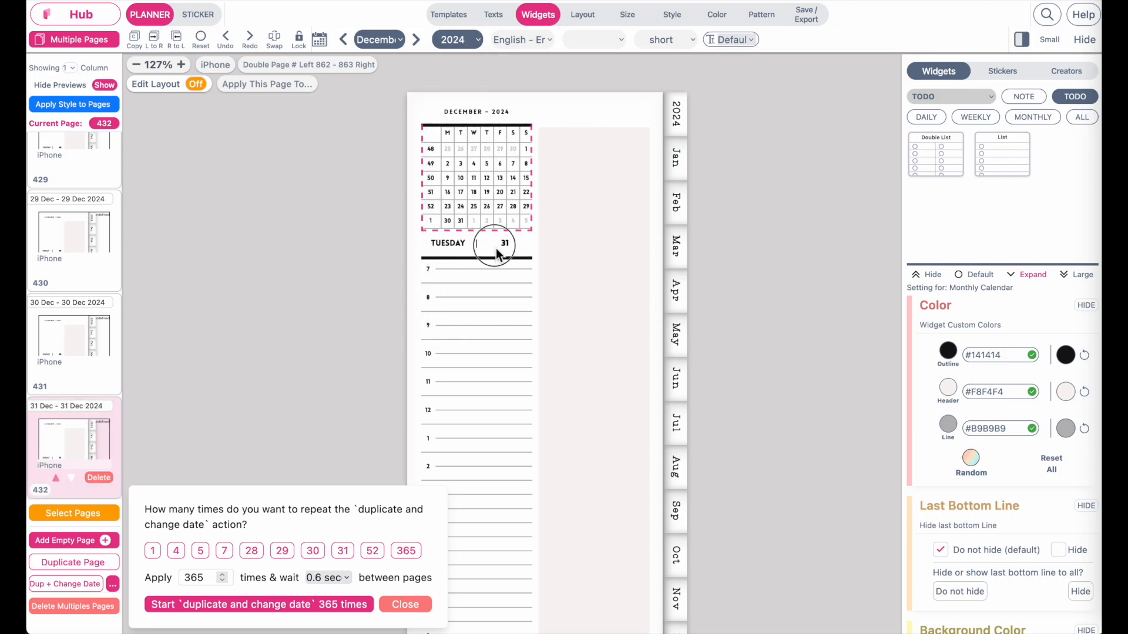
Check the day heading's date settings on the 31 December and 30 December pages, closing them when done
left_click(496, 248)
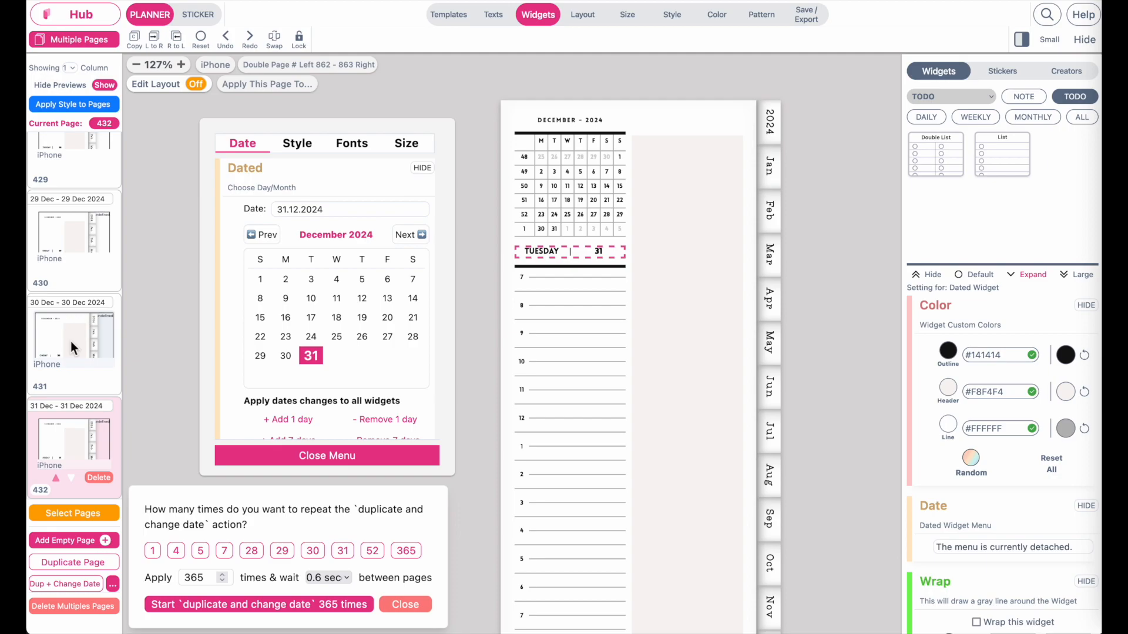
left_click(576, 259)
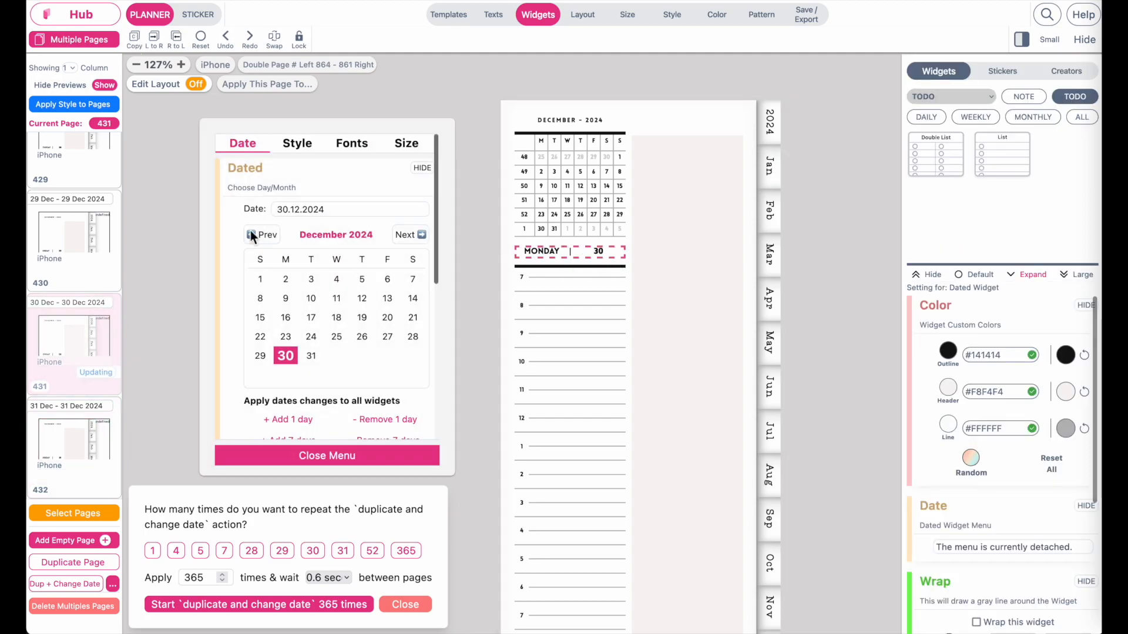
left_click(322, 456)
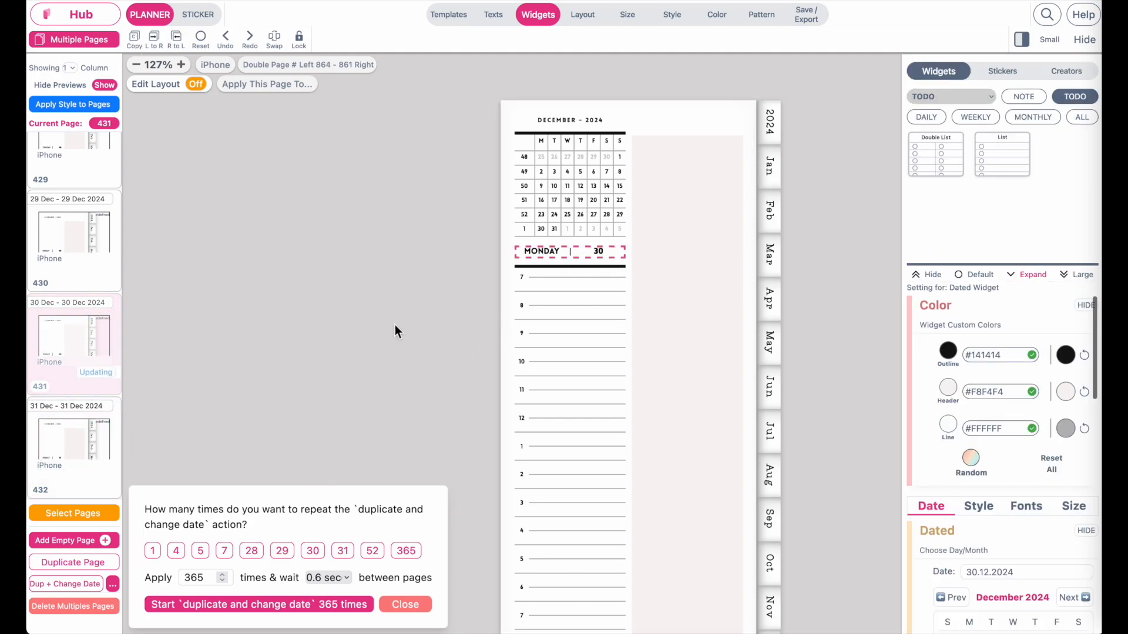
left_click(207, 414)
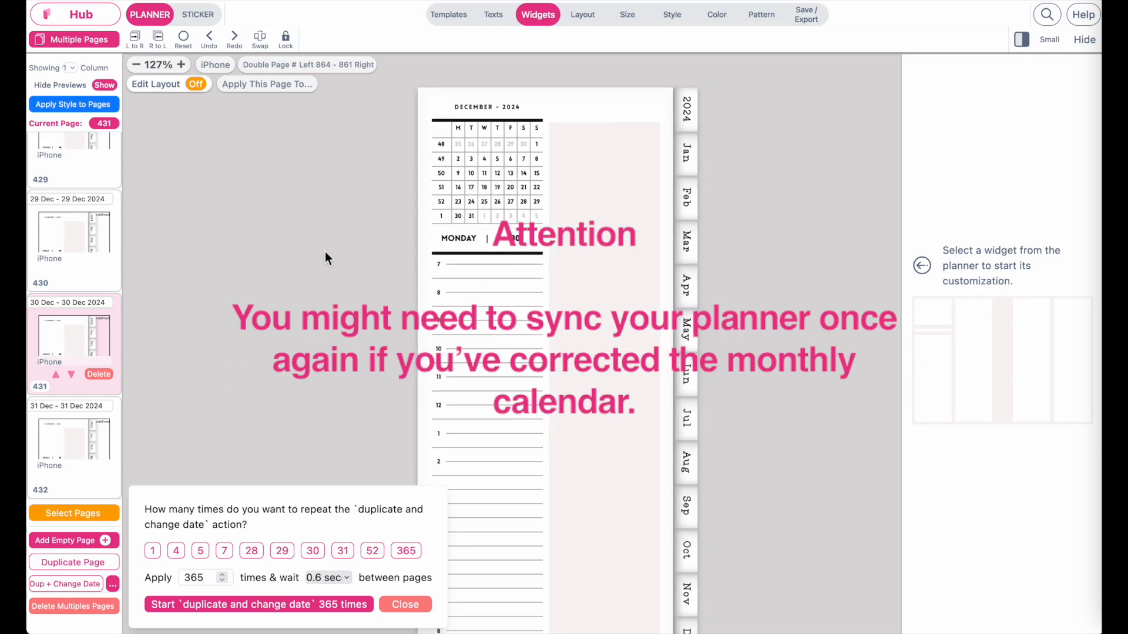
Sync all planner pages before export with a custom wait time of 0.8 seconds between pages, closing the sync dialog when done
left_click(813, 22)
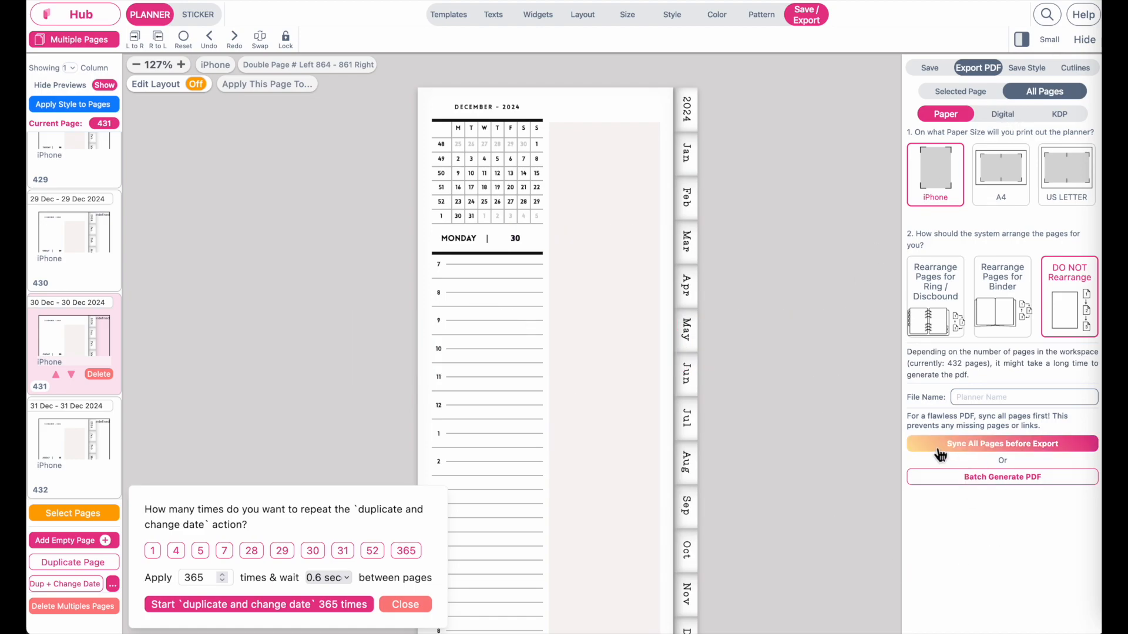
left_click(1061, 446)
left_click(189, 497)
left_click(194, 479)
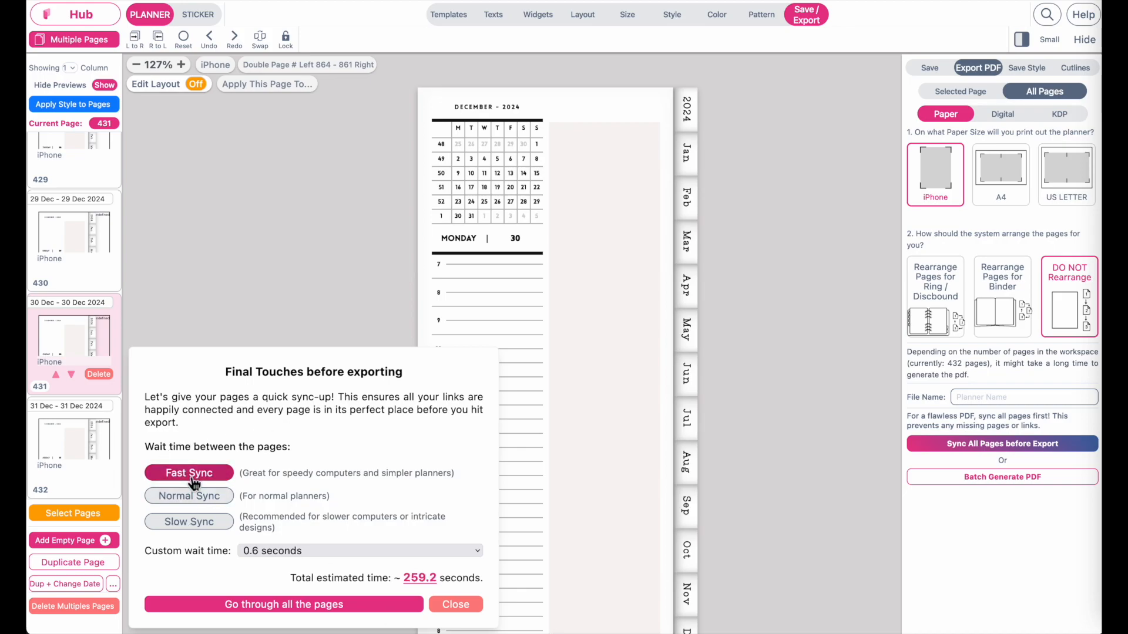
left_click(269, 551)
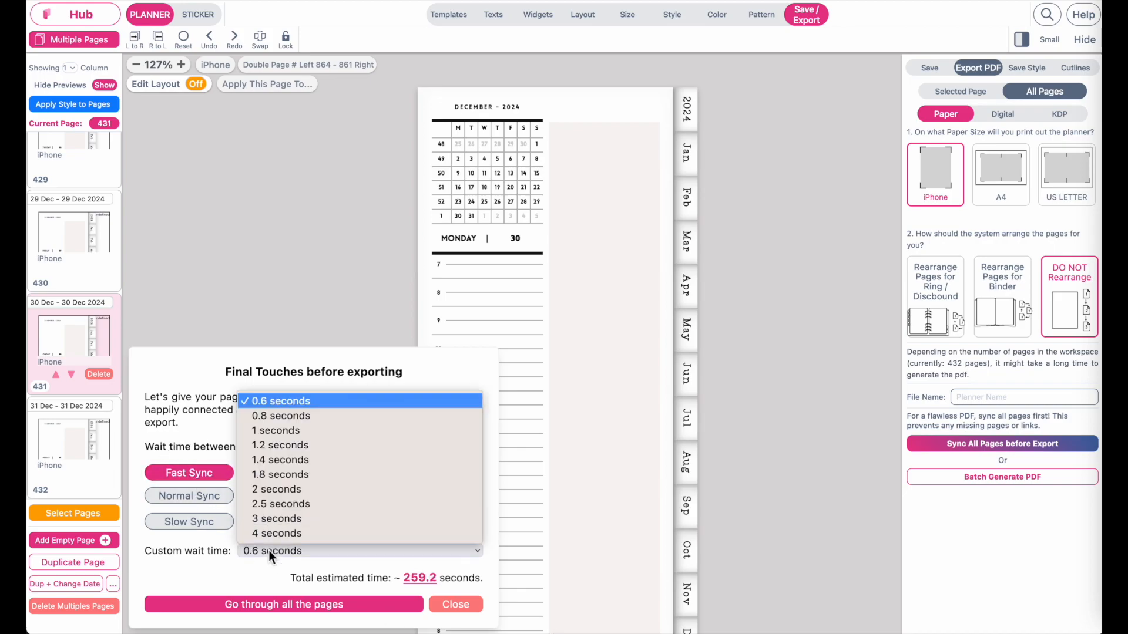
left_click(291, 418)
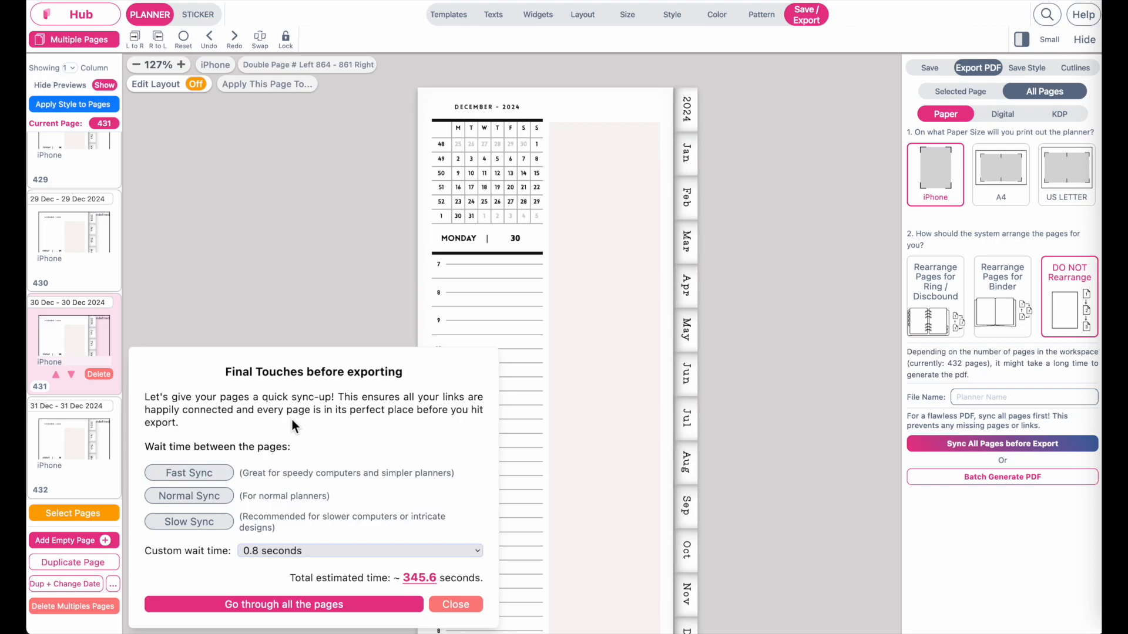
left_click(243, 607)
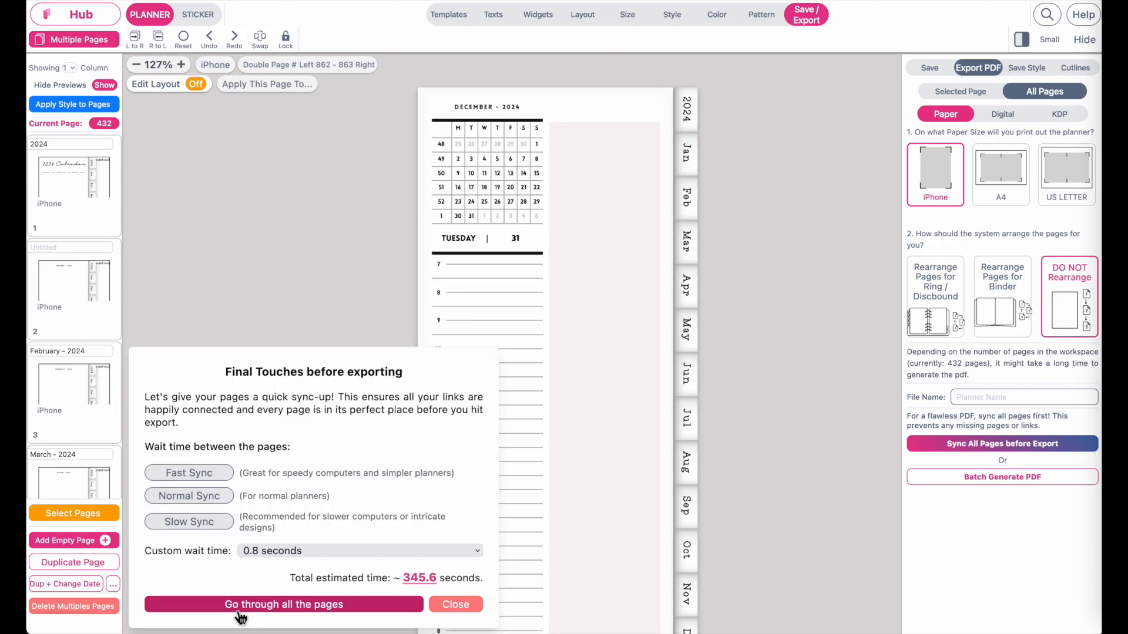
left_click(464, 605)
Batch generate the digital PDF of all pages and open the downloadable file
left_click(1021, 114)
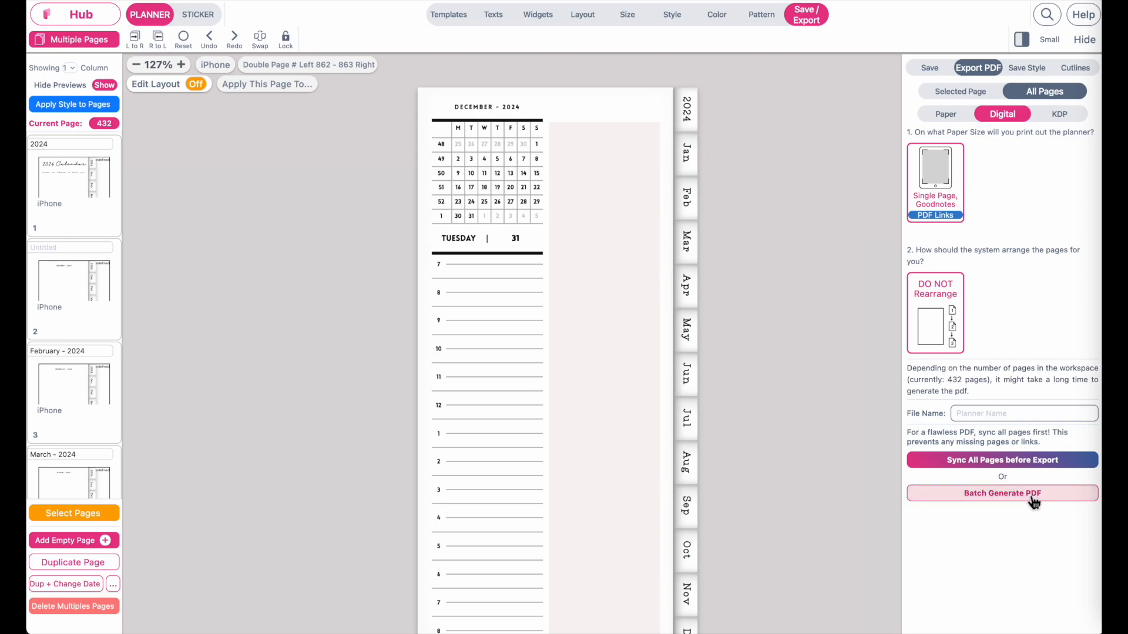
left_click(1060, 504)
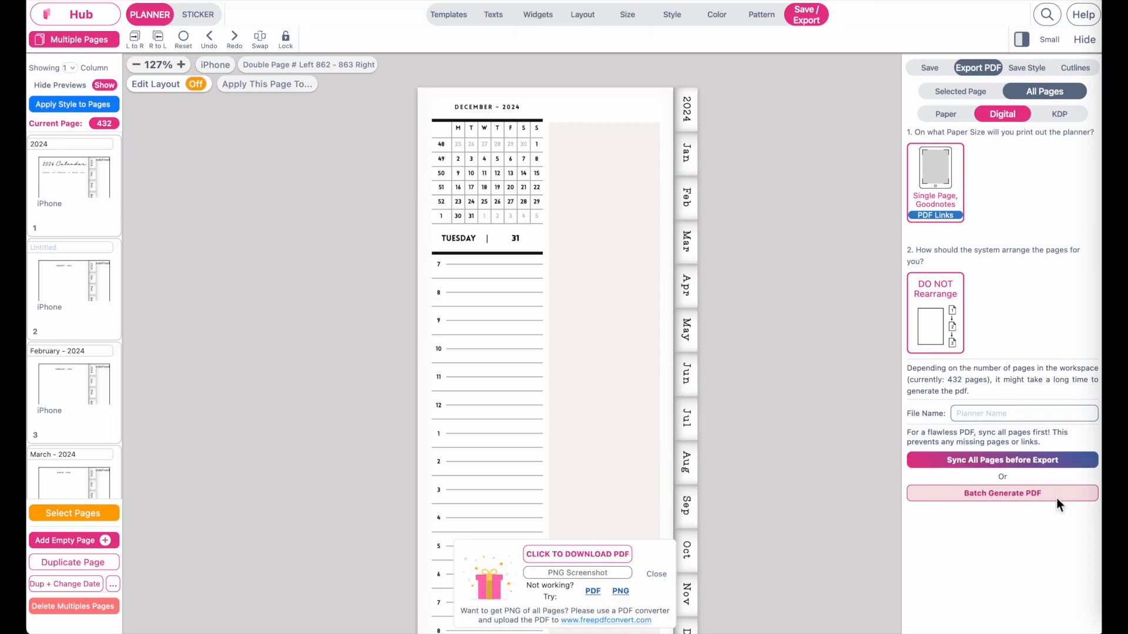
left_click(565, 556)
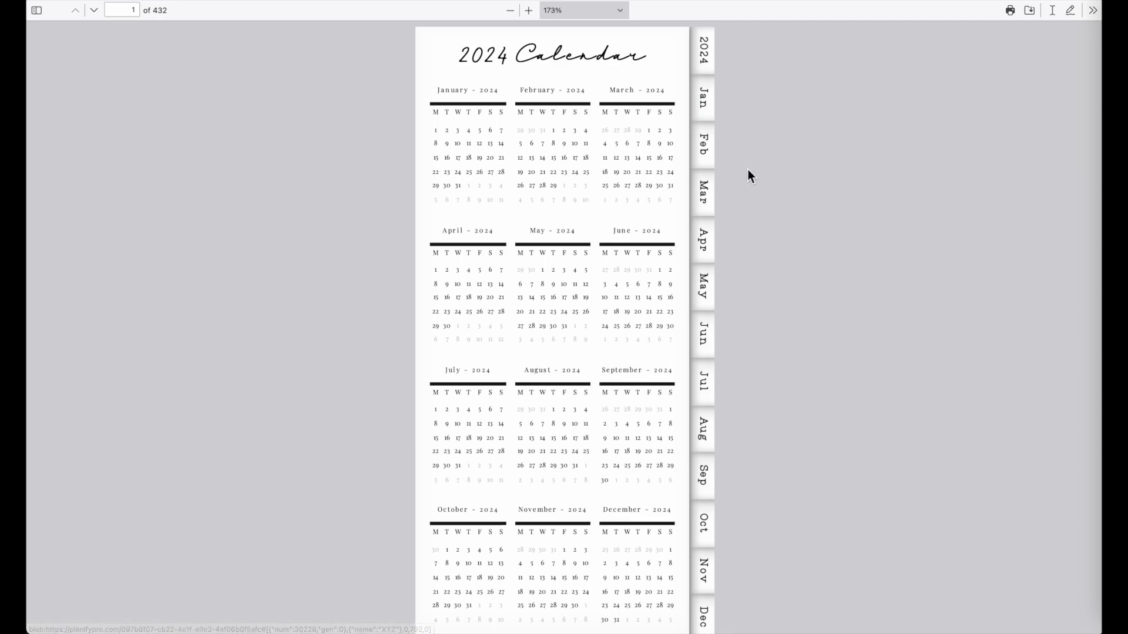
Test the PDF's date links by opening 1 February from the yearly calendar, then 2, 3, 4, 10, 9 and 8 February
scroll(470, 280, "up", 3)
scroll(470, 280, "down", 5)
scroll(470, 285, "up", 3)
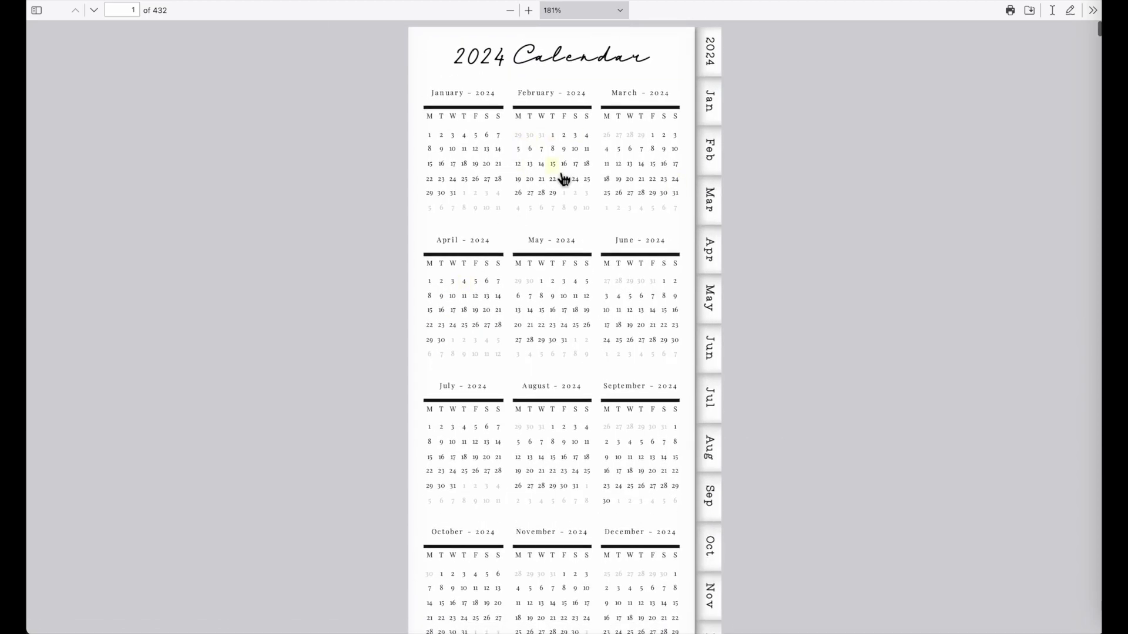
left_click(554, 139)
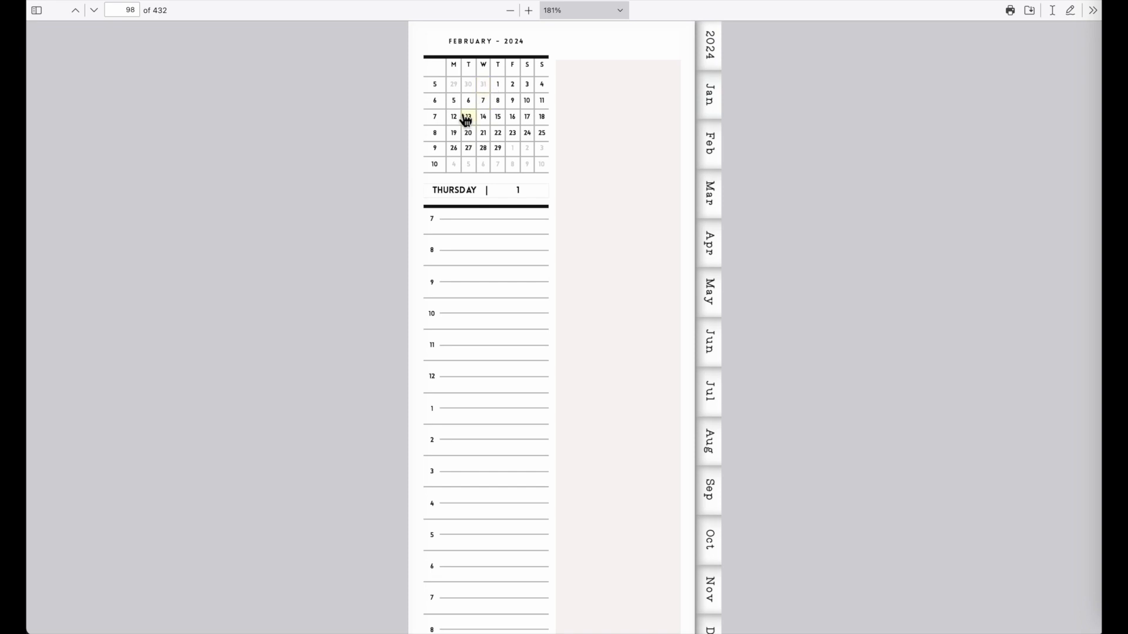
left_click(516, 88)
left_click(527, 89)
left_click(539, 88)
left_click(530, 105)
left_click(512, 103)
left_click(504, 104)
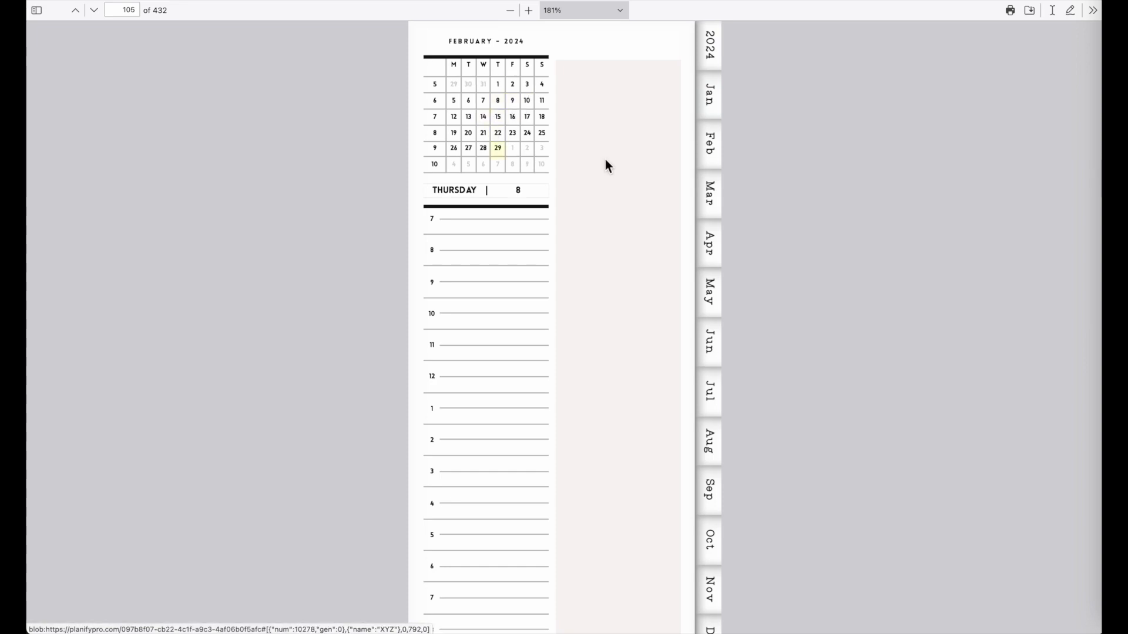
Test the month tabs in the PDF one after another from January through July
left_click(719, 104)
left_click(712, 150)
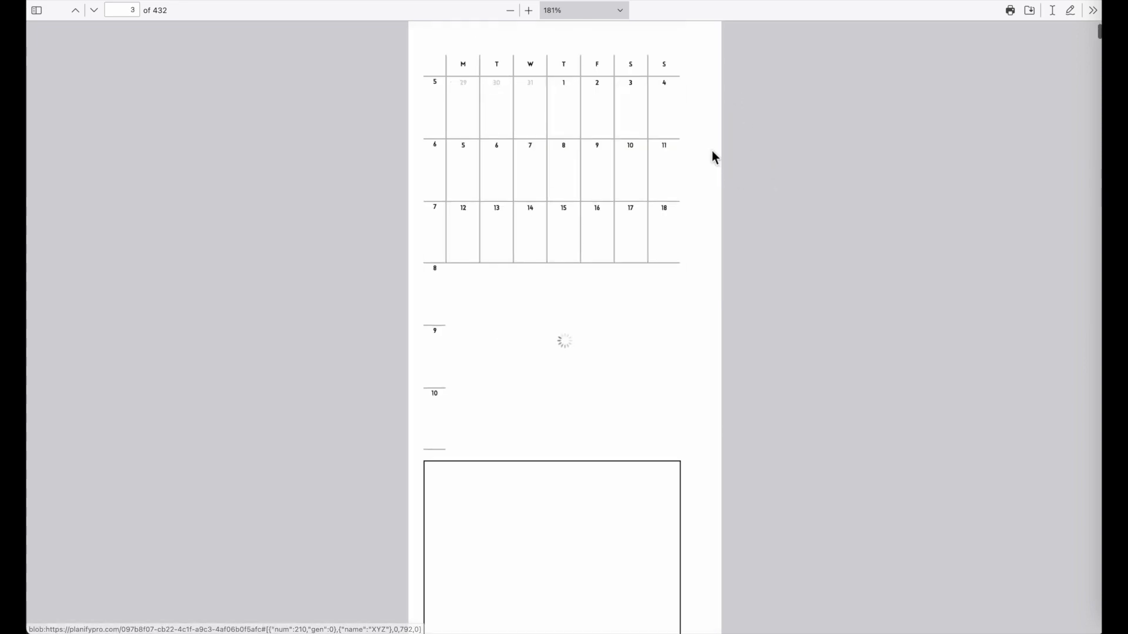
left_click(712, 203)
left_click(715, 252)
left_click(712, 292)
left_click(712, 336)
left_click(713, 400)
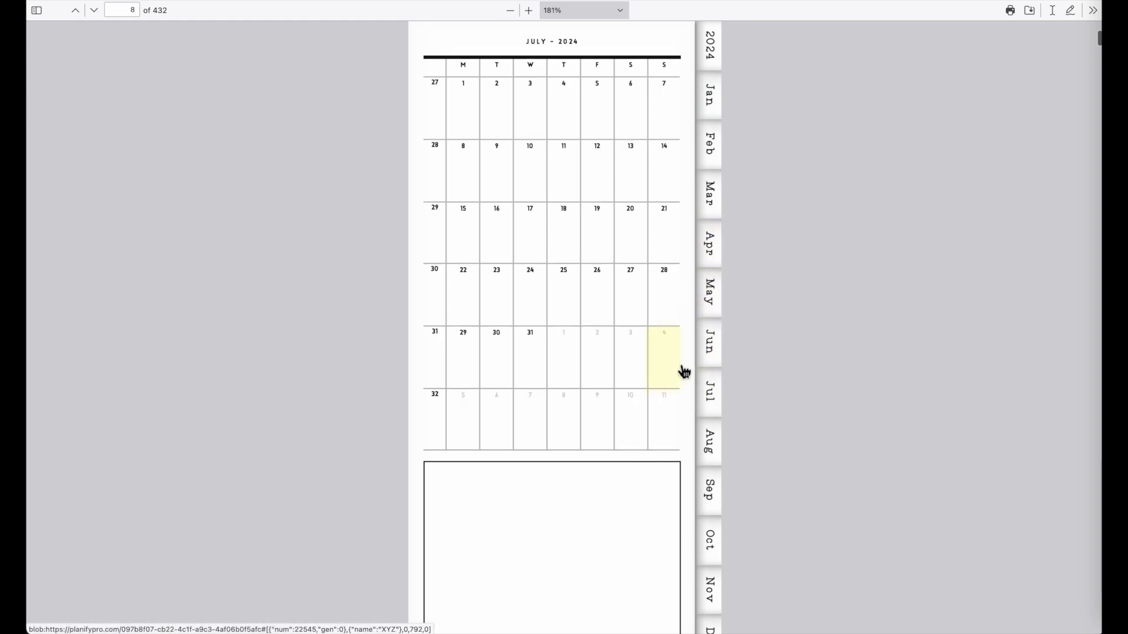
Test the July links: 4 July on the monthly page, its day heading, the weekly page's Sunday 7 heading, and week numbers 29 to 31
left_click(571, 123)
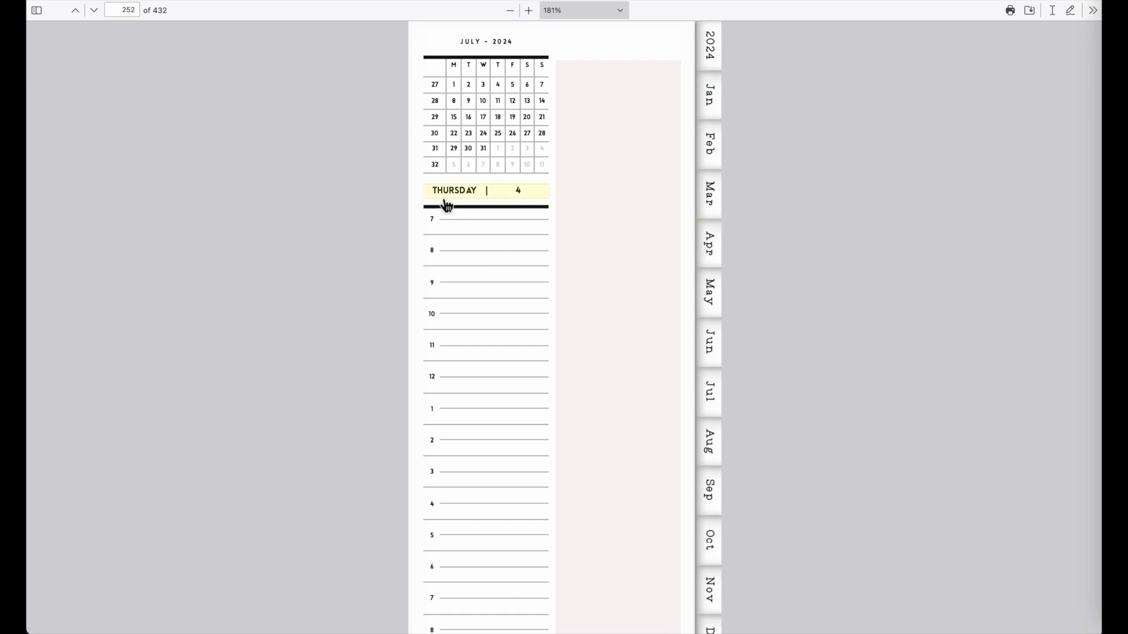
left_click(515, 196)
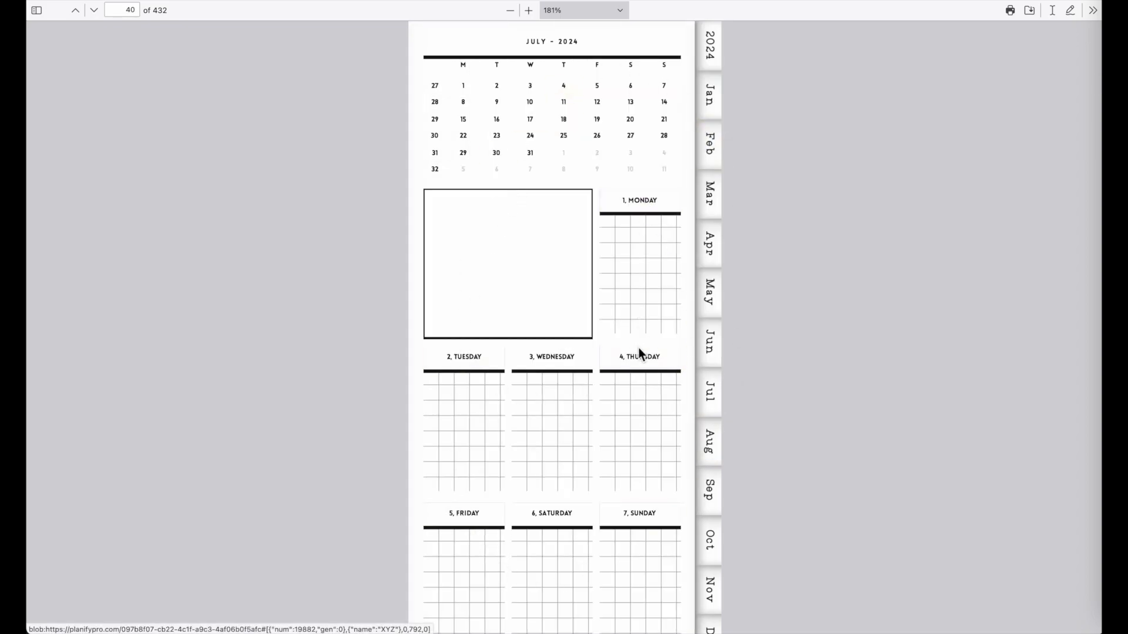
scroll(640, 367, "down", 3)
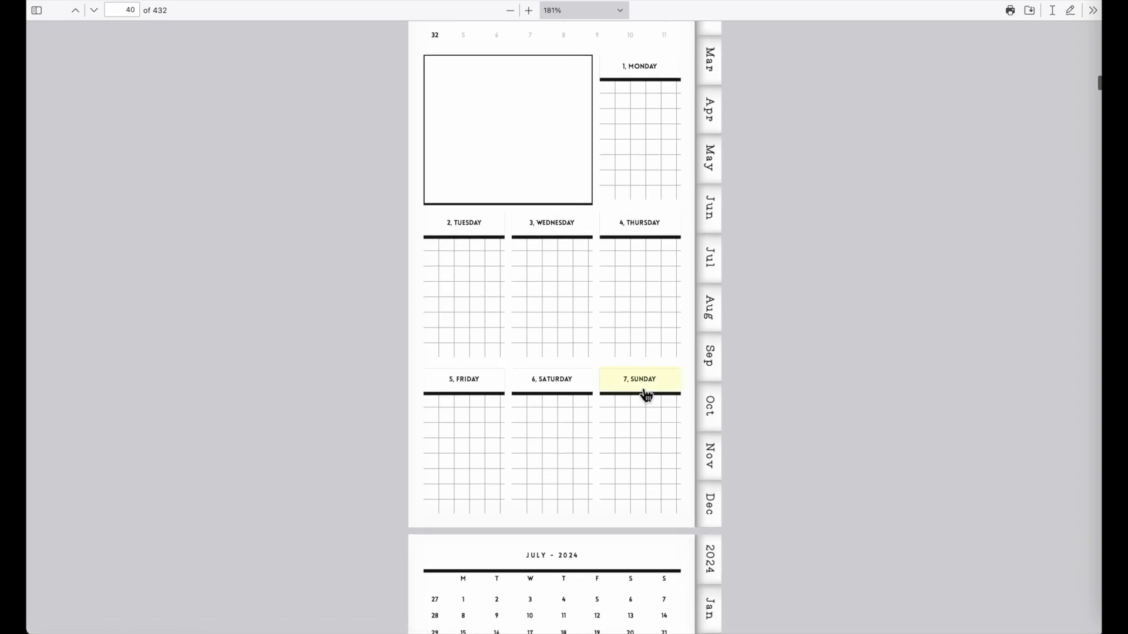
left_click(644, 392)
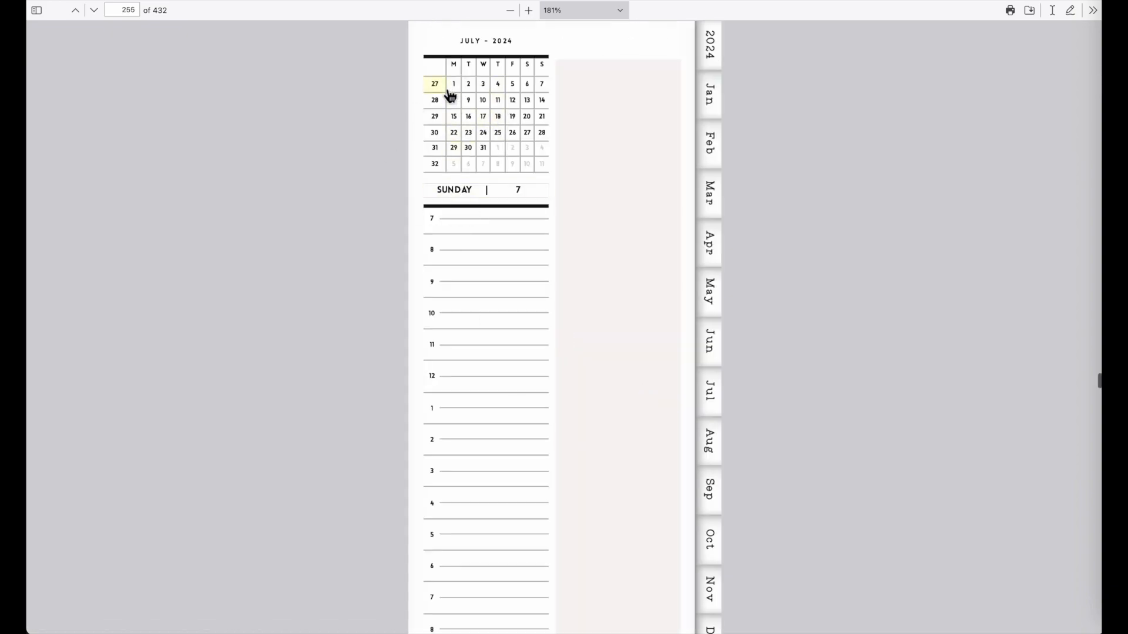
left_click(436, 121)
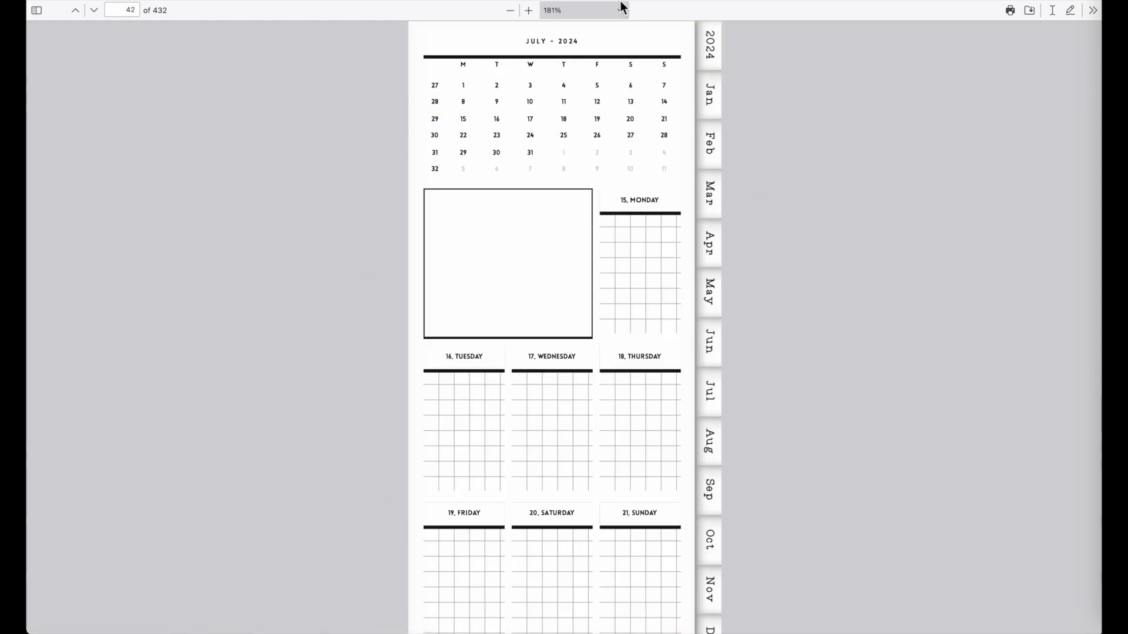
left_click(437, 139)
left_click(435, 152)
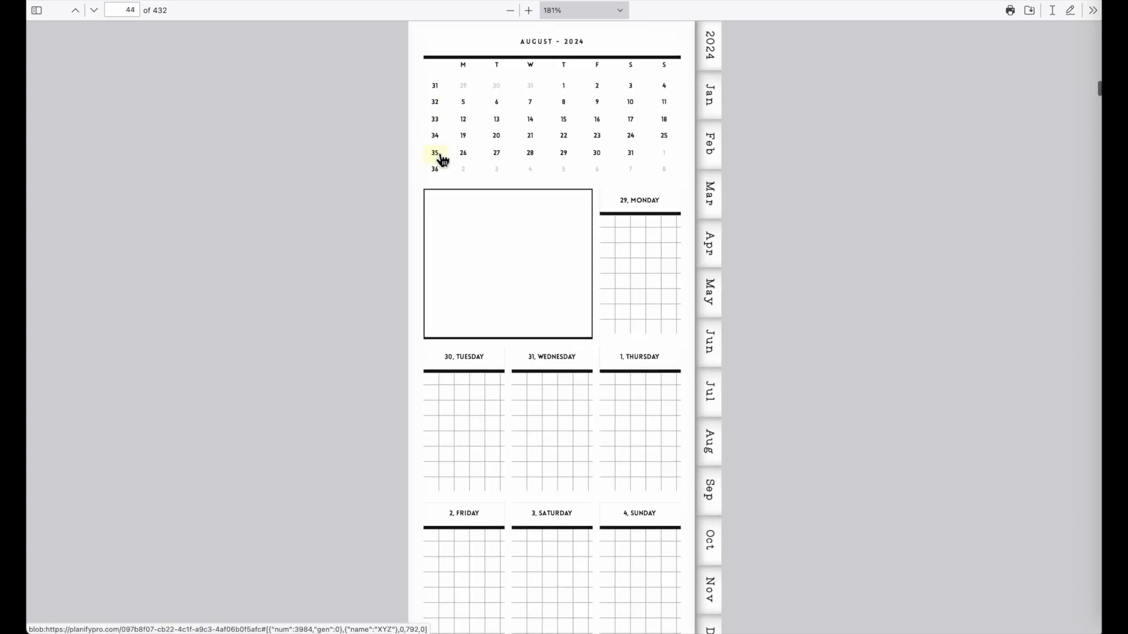
Test the 2024 tab and the 21 June date link, return to the yearly calendar and view the January monthly page
left_click(717, 47)
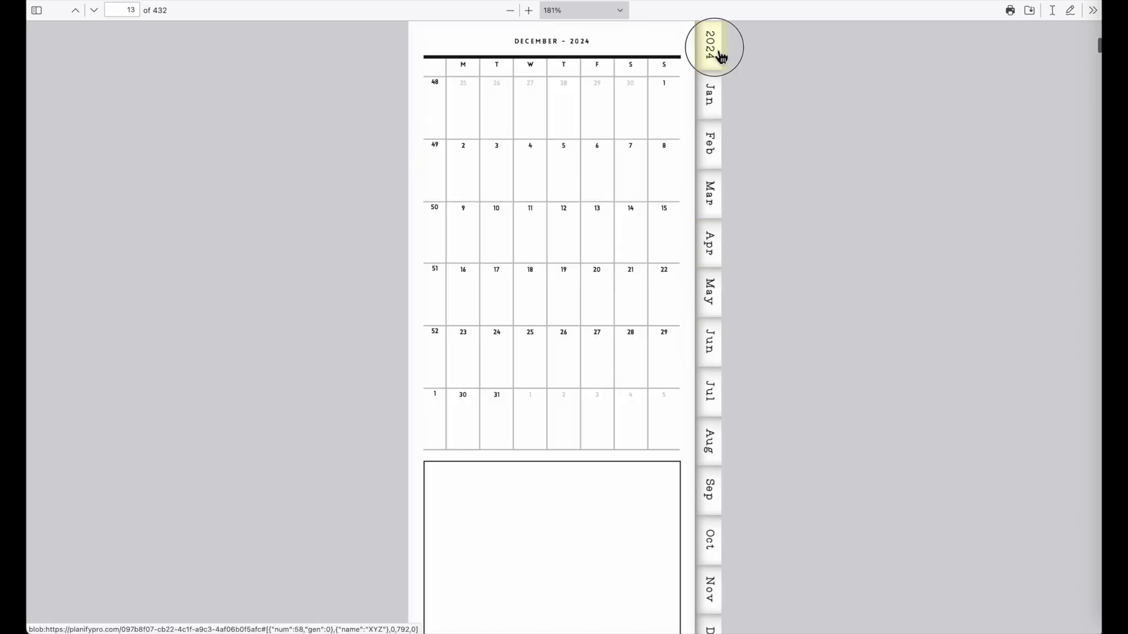
left_click(652, 323)
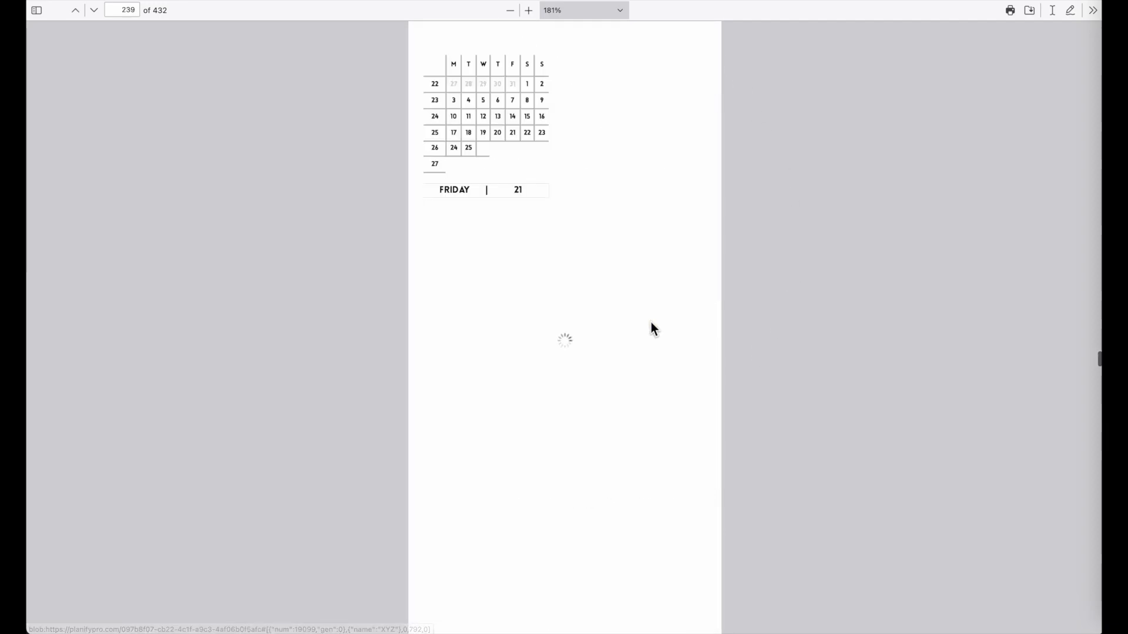
left_click(714, 52)
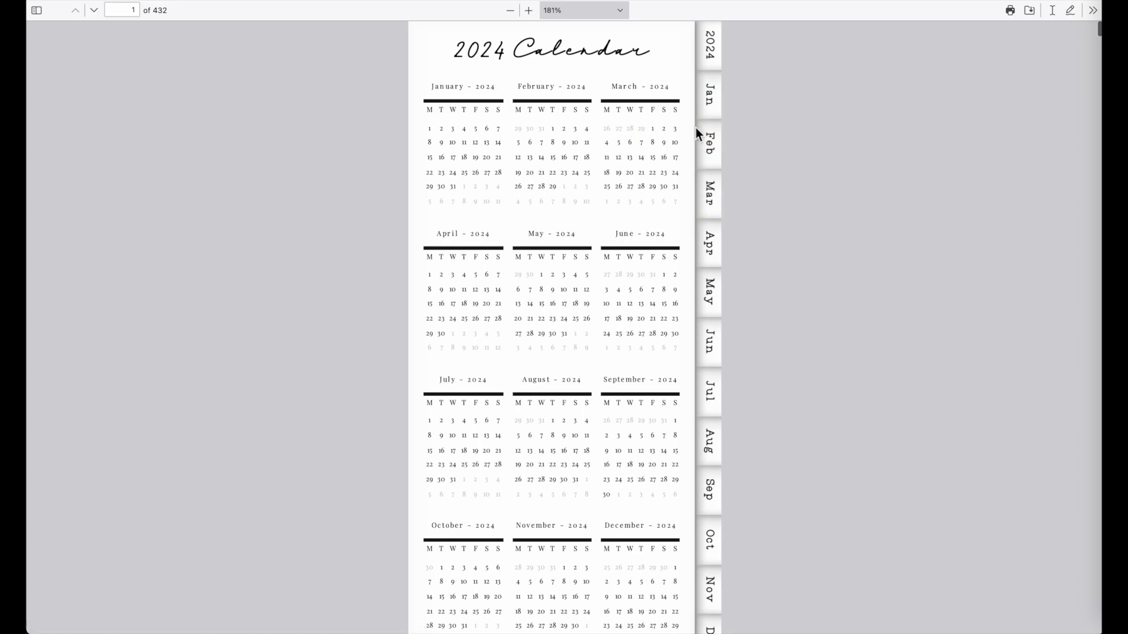
scroll(546, 279, "down", 20)
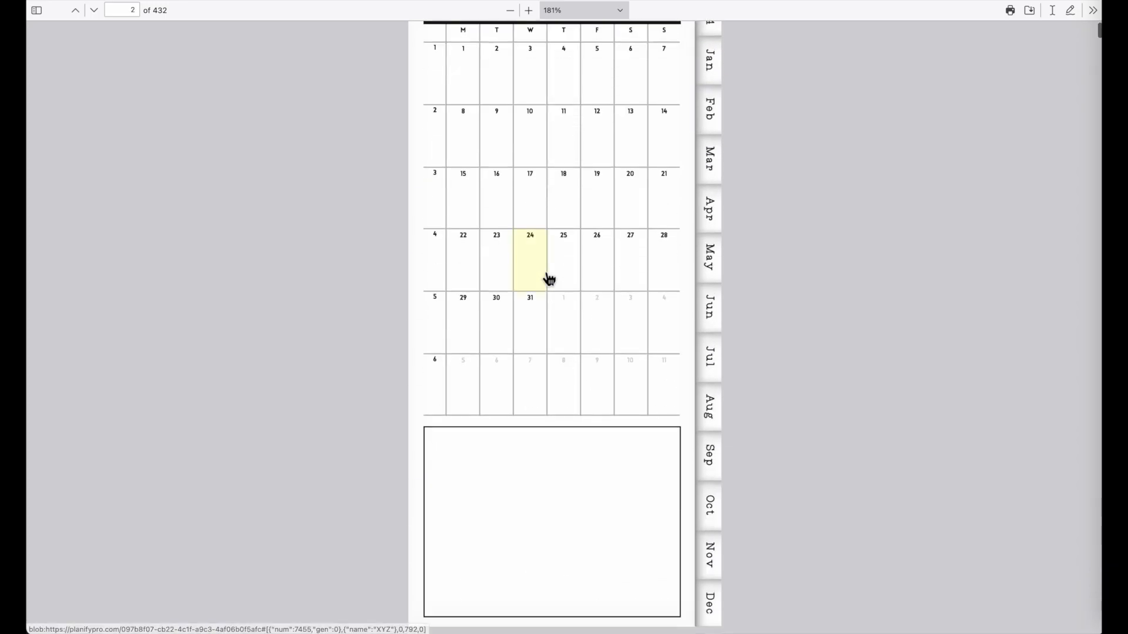
scroll(549, 279, "up", 20)
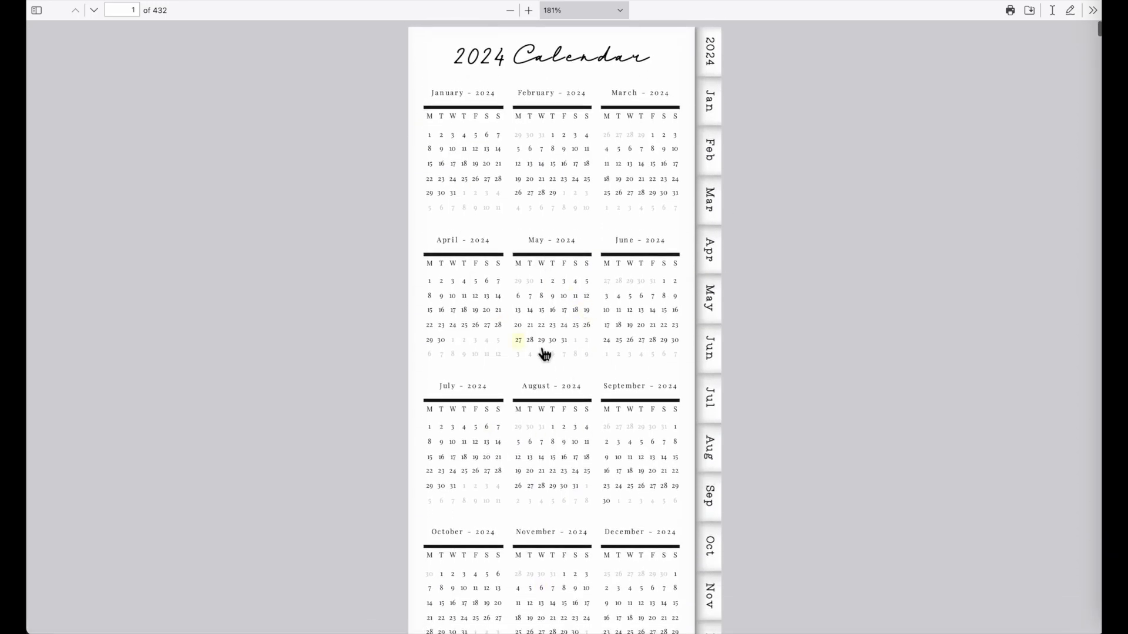
Open the 7 June daily page from the yearly calendar and look back through the preceding daily pages to 5 June
left_click(663, 441)
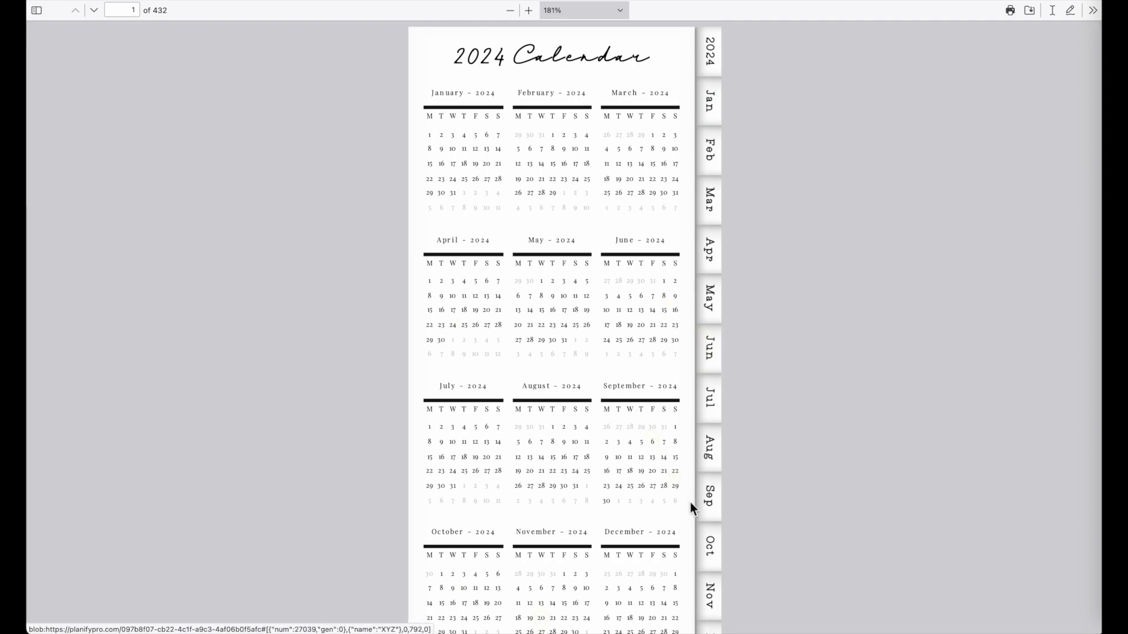
scroll(820, 326, "up", 15)
scroll(820, 327, "up", 8)
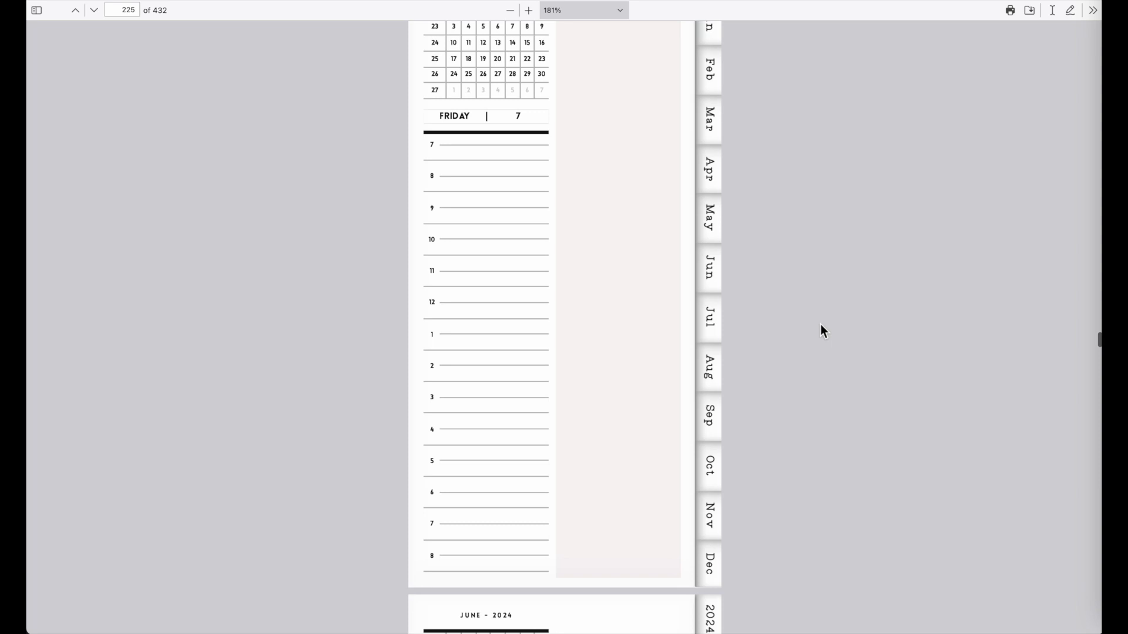
scroll(820, 324, "up", 1)
scroll(820, 325, "up", 10)
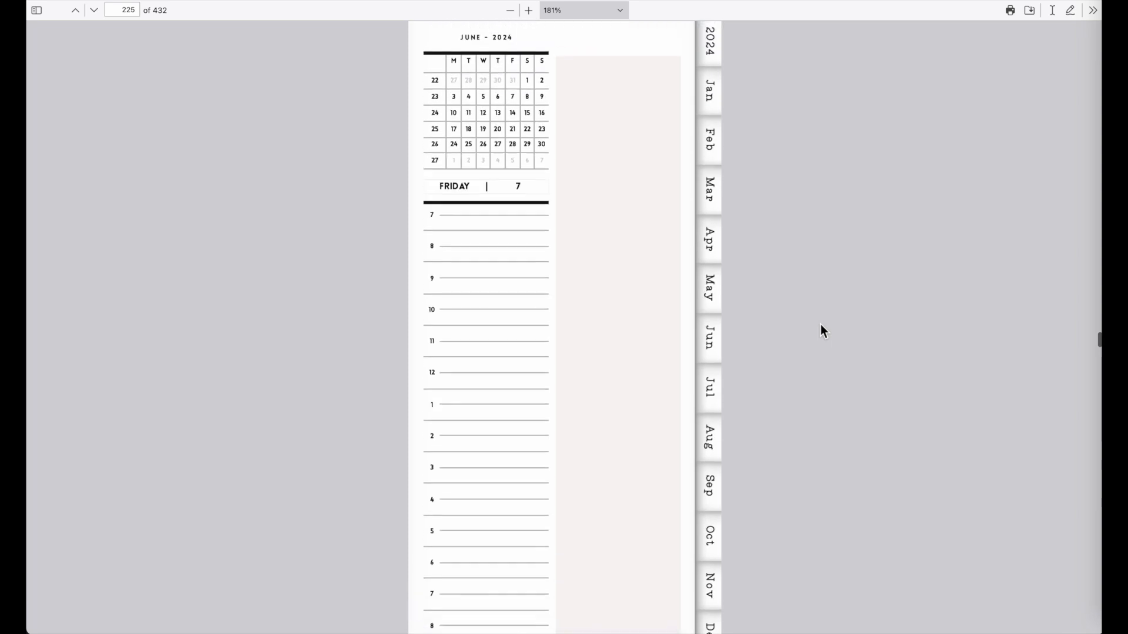
scroll(821, 327, "up", 10)
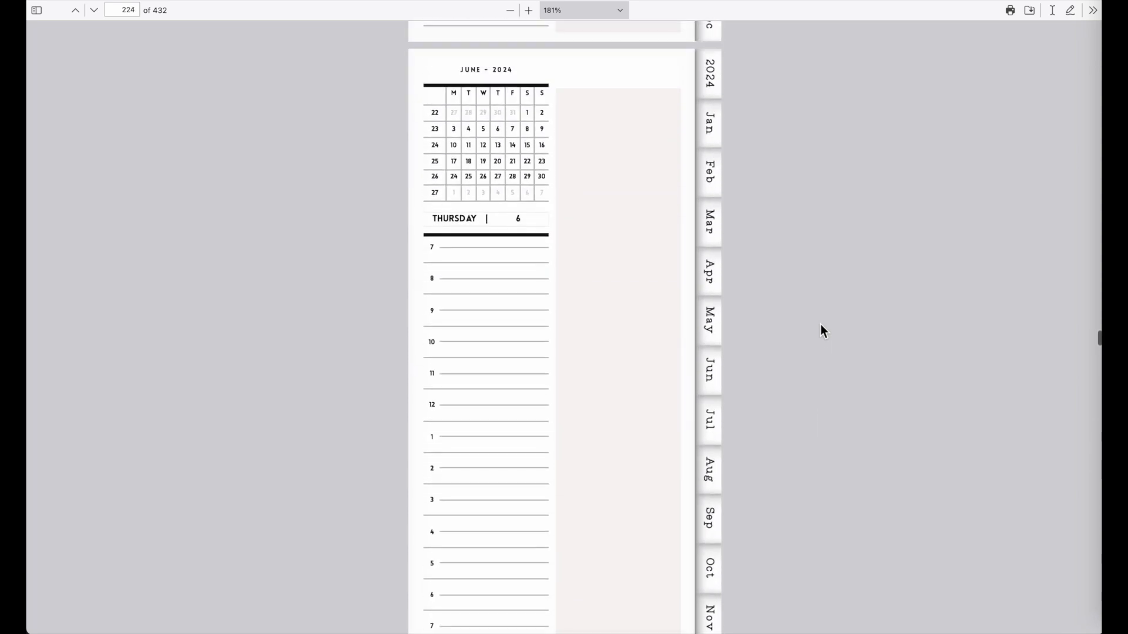
scroll(820, 331, "down", 12)
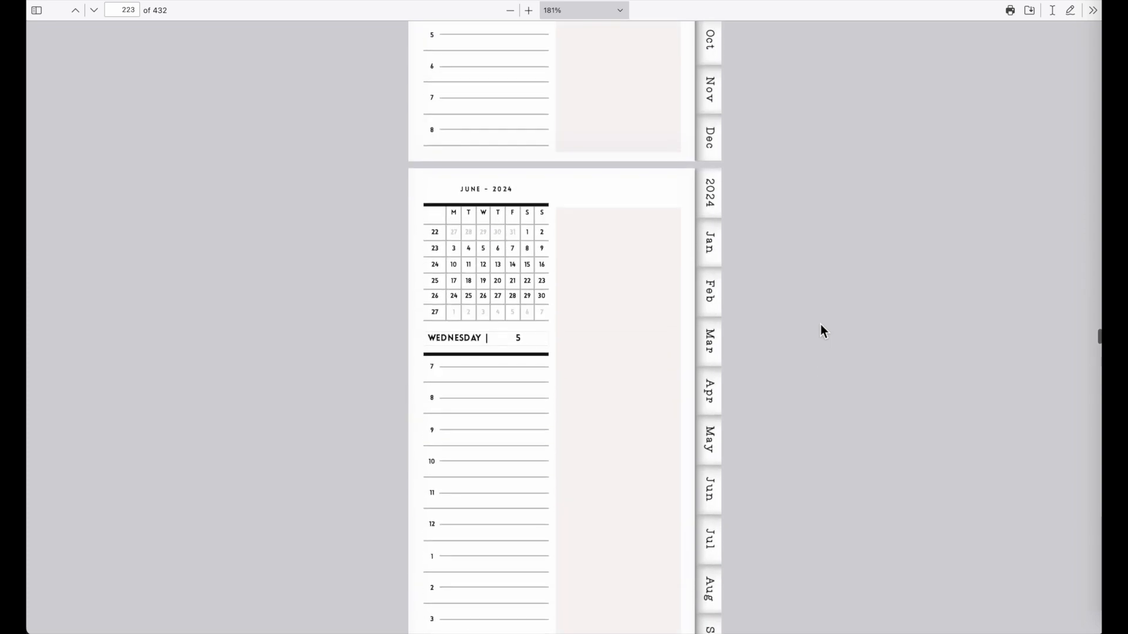